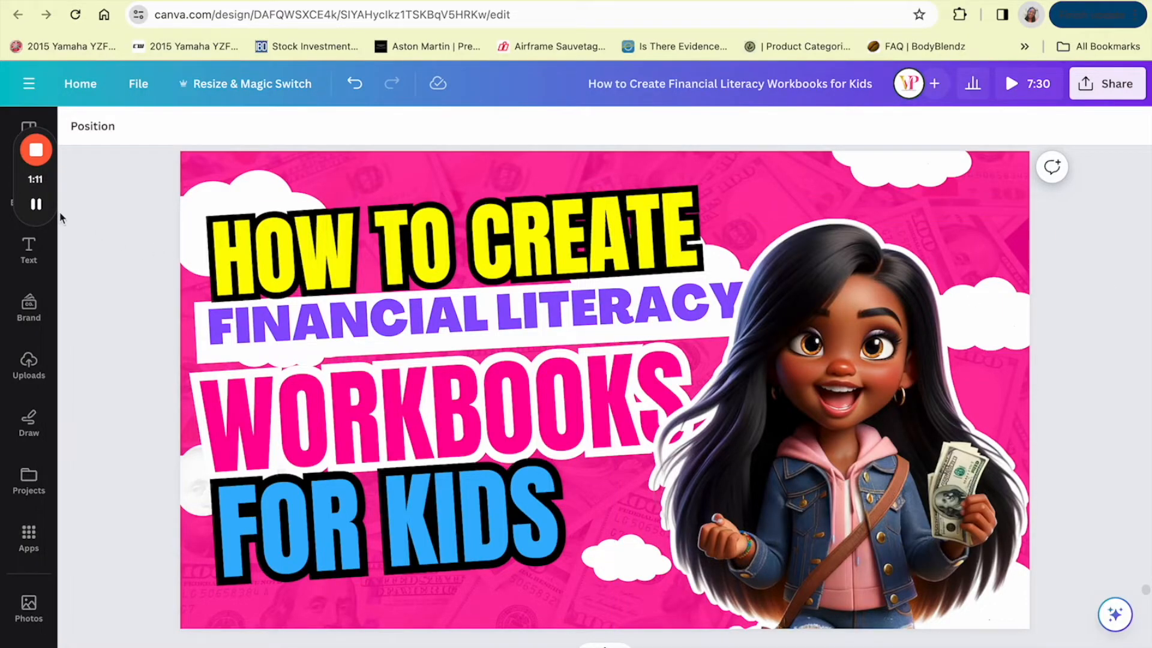
- Switch to ChatGPT and start a new chat
mouse_move(43, 207)
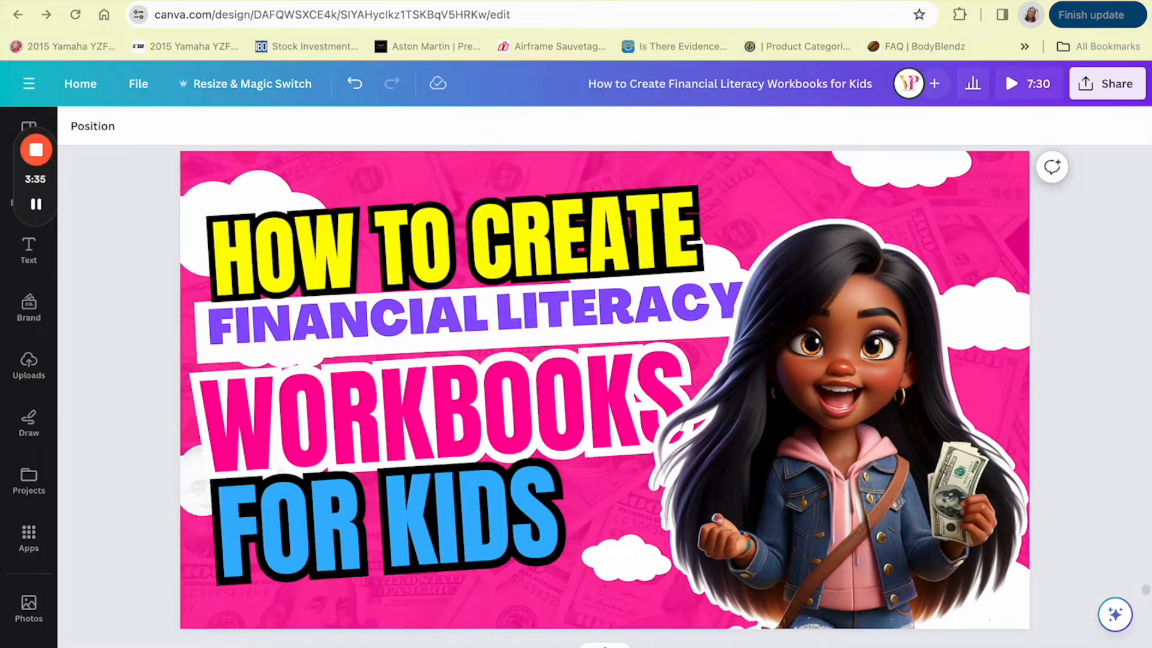
left_click(25, 2)
left_click(67, 88)
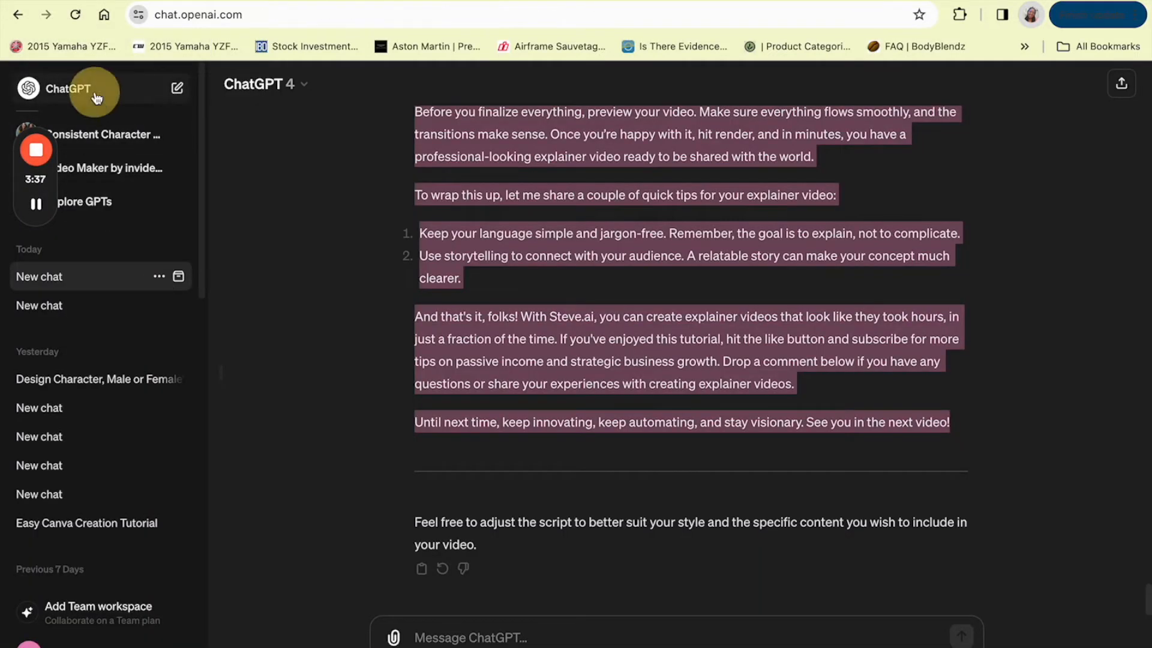
mouse_move(36, 204)
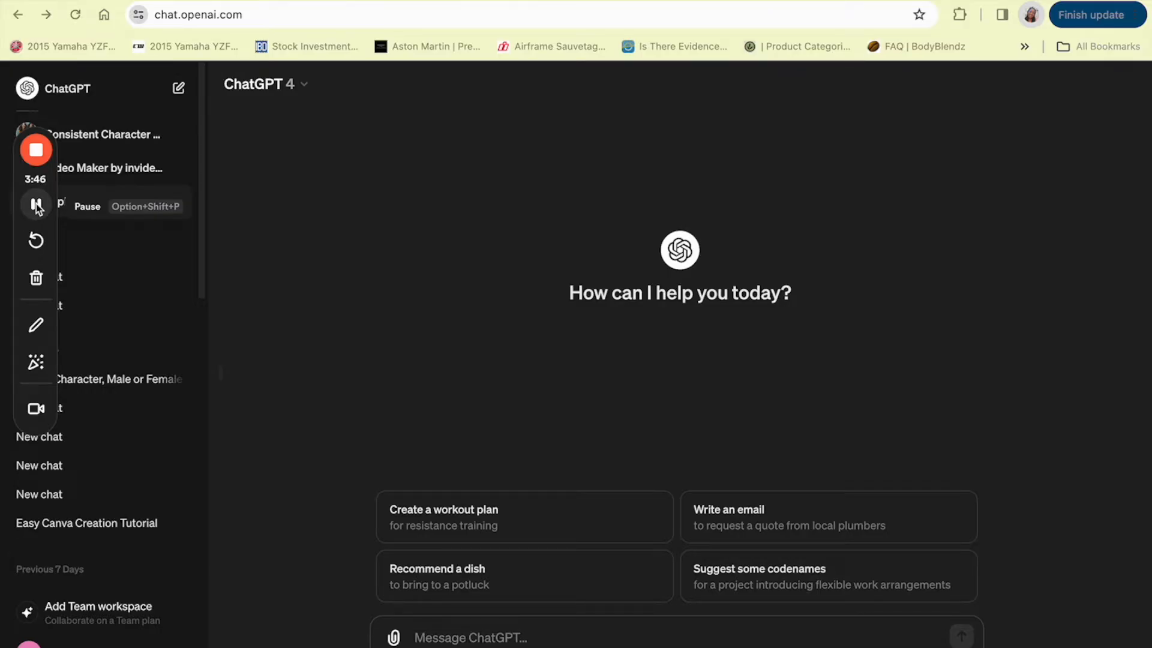
- Ask ChatGPT for ideas for a children's financial literacy workbook on the topics of saving, budgeting, earning and investing
left_click(454, 639)
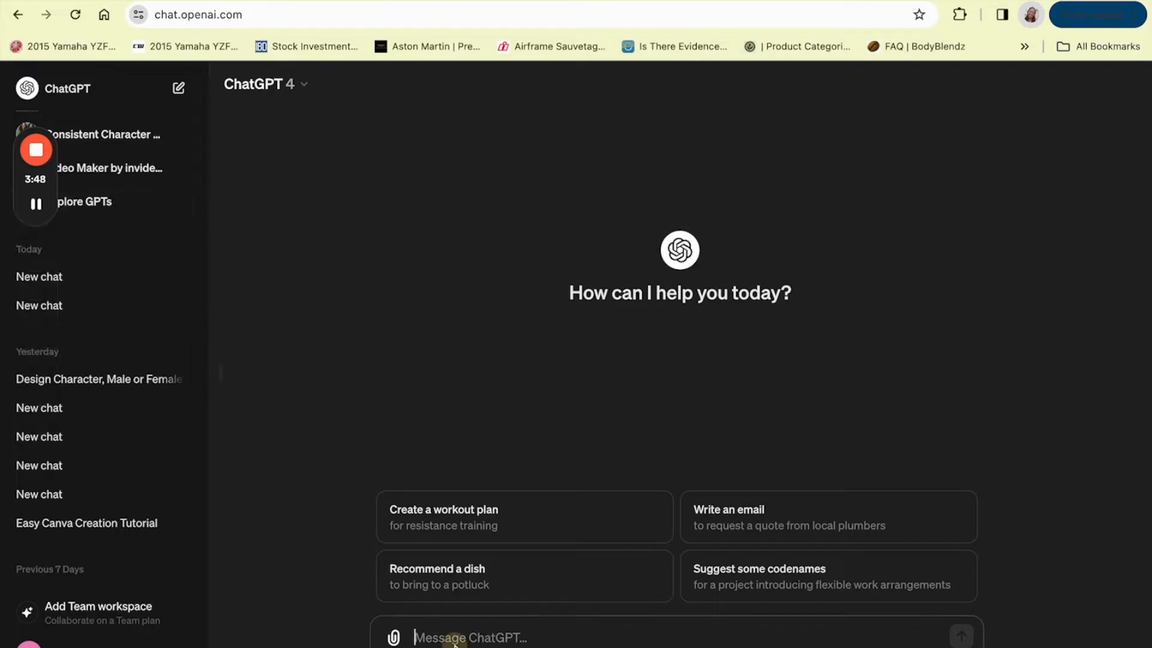
type("Can")
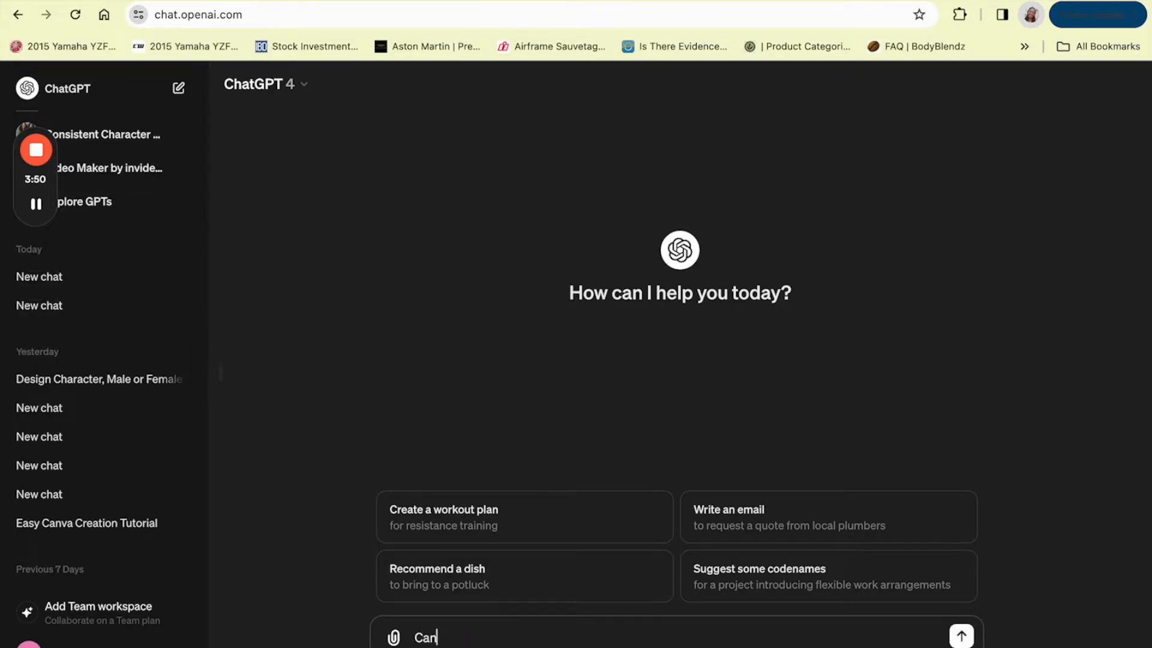
type(" you give me som")
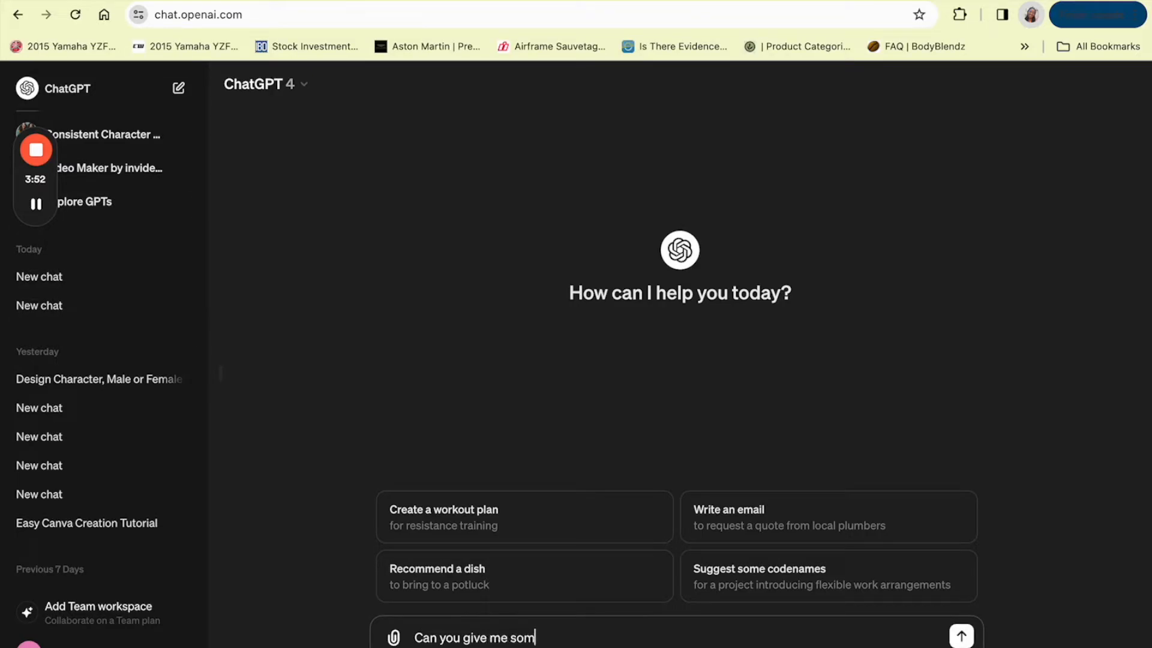
type("e ideas for a ch")
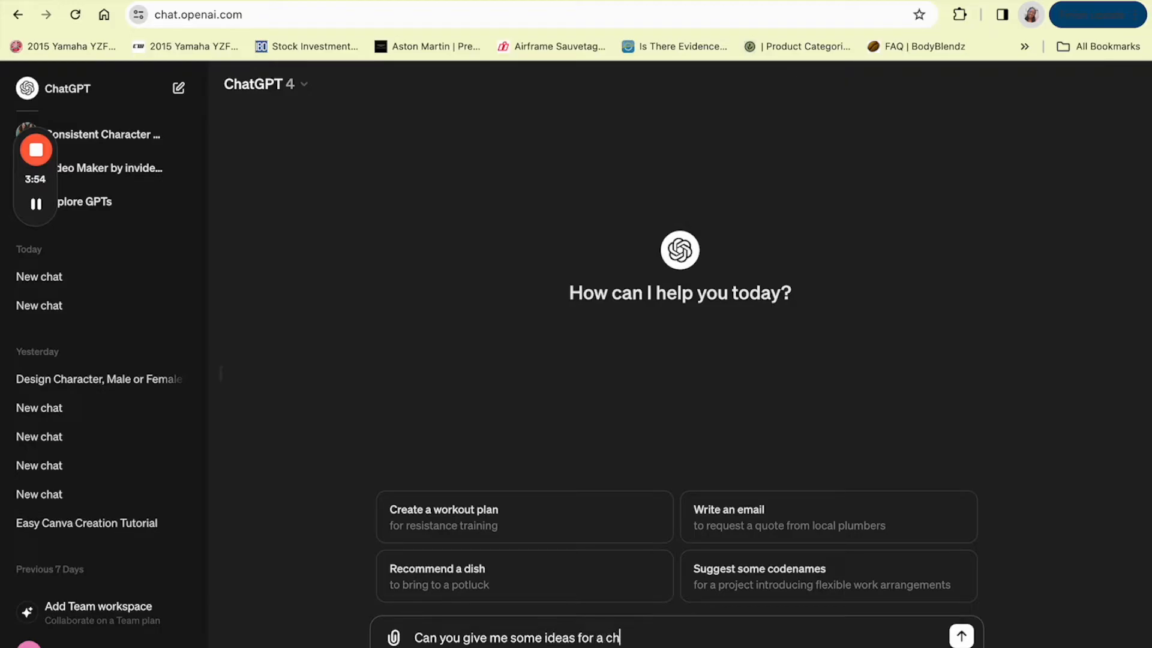
type("ildren's financial literac")
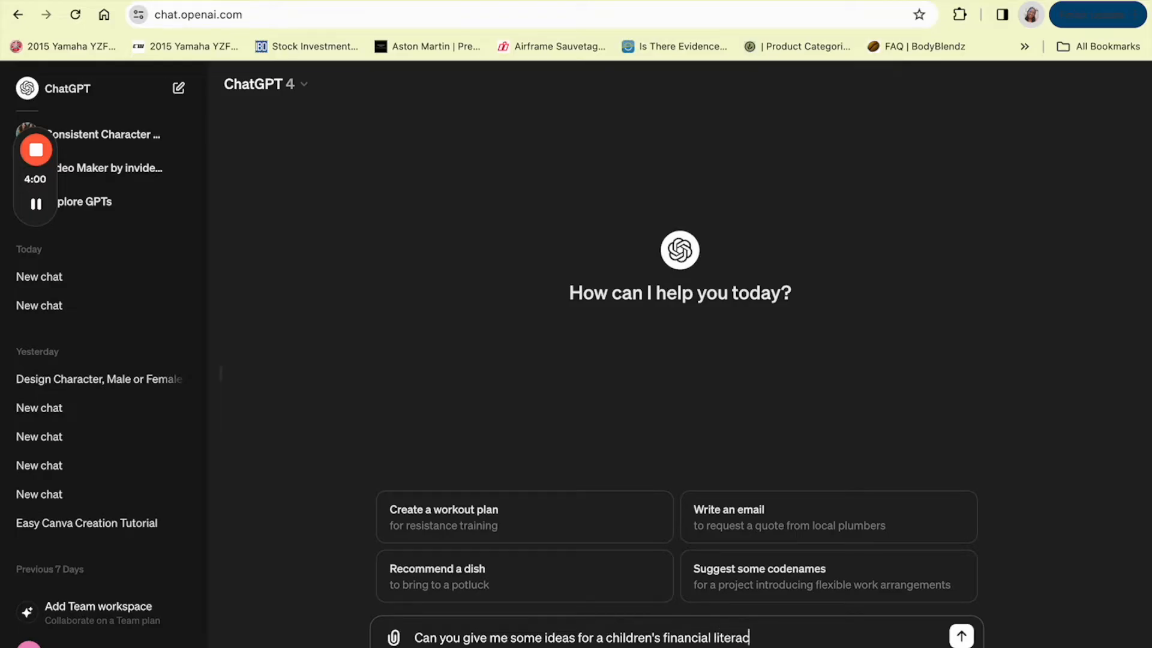
type("y workbook o the topics of dsav")
key("BackSpace")
key("BackSpace")
key("BackSpace")
type("saving, bud")
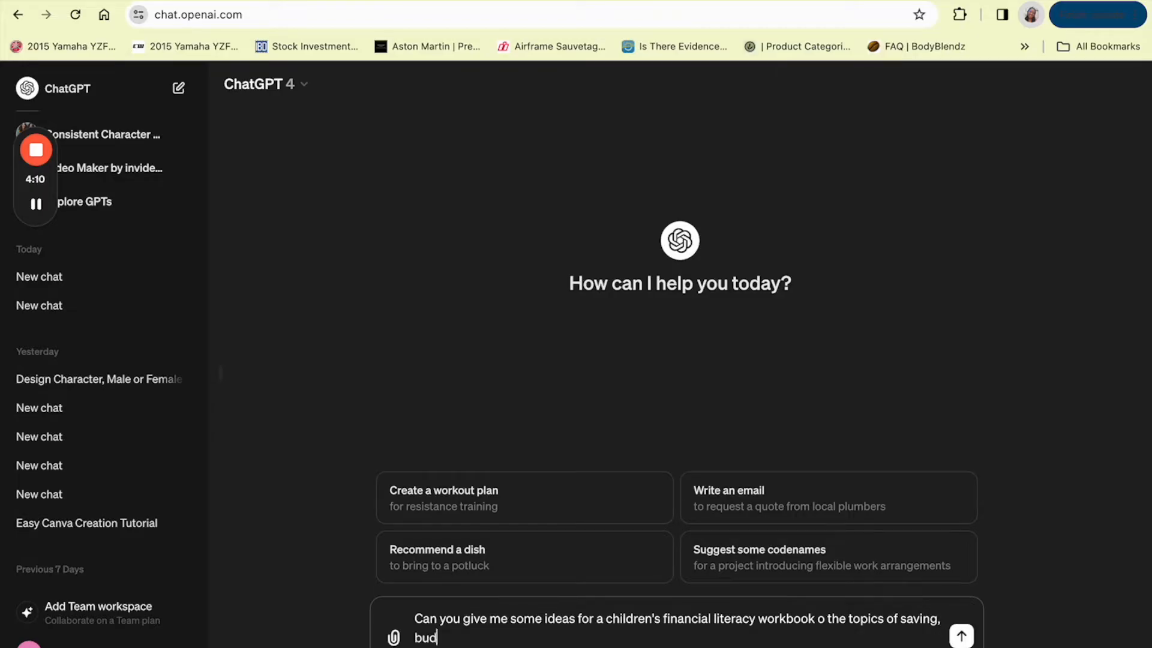
type("geting, earn")
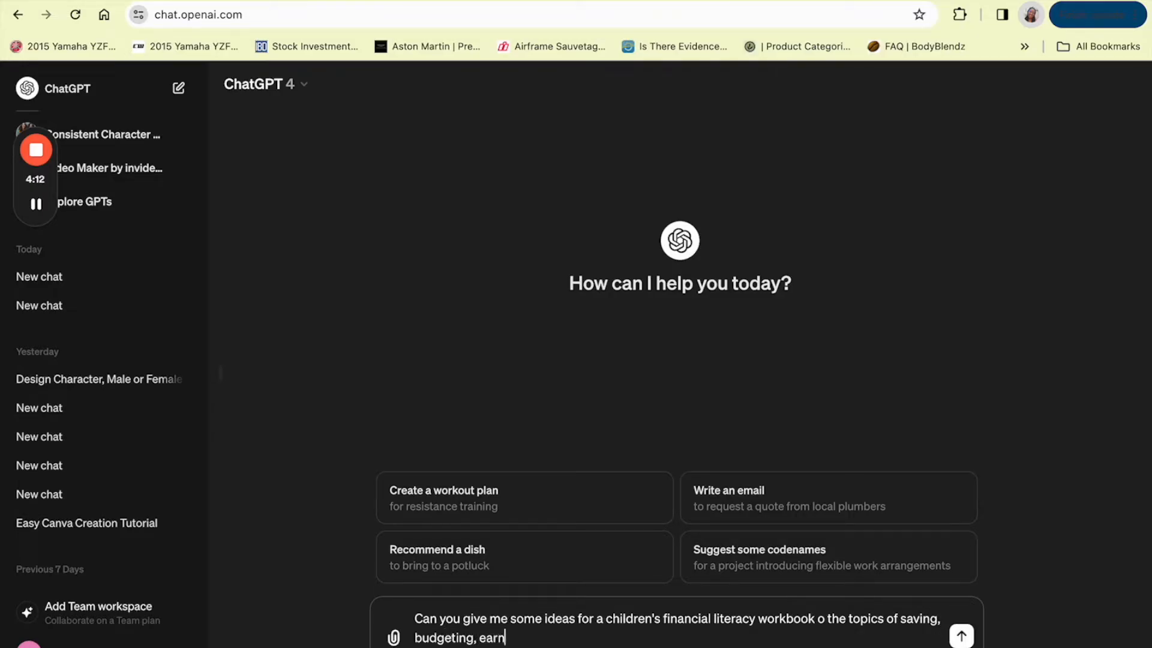
type("ing and investing")
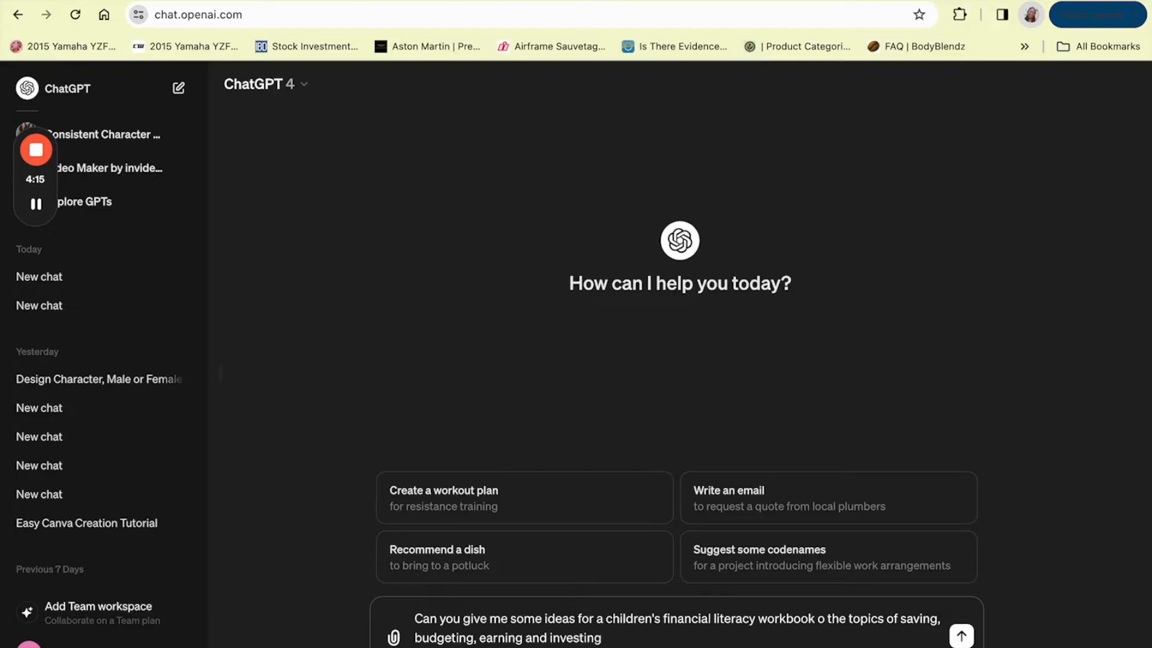
key("Return")
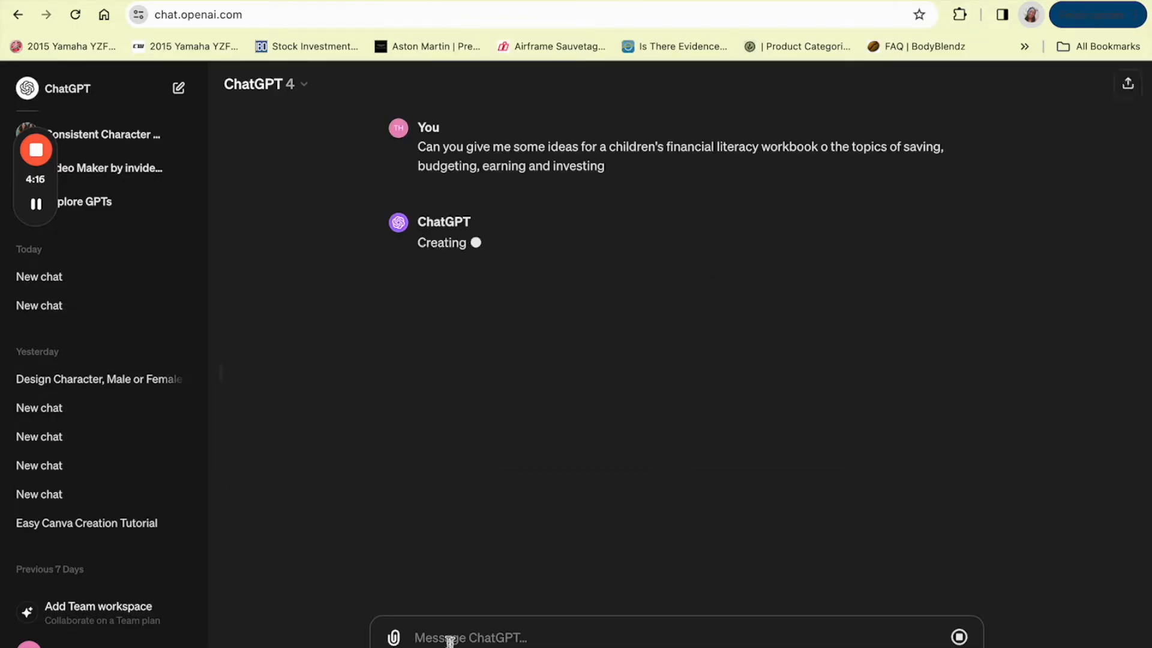
- Read through the suggested workbook activities and objectives for saving, budgeting, earning and investing
mouse_move(46, 209)
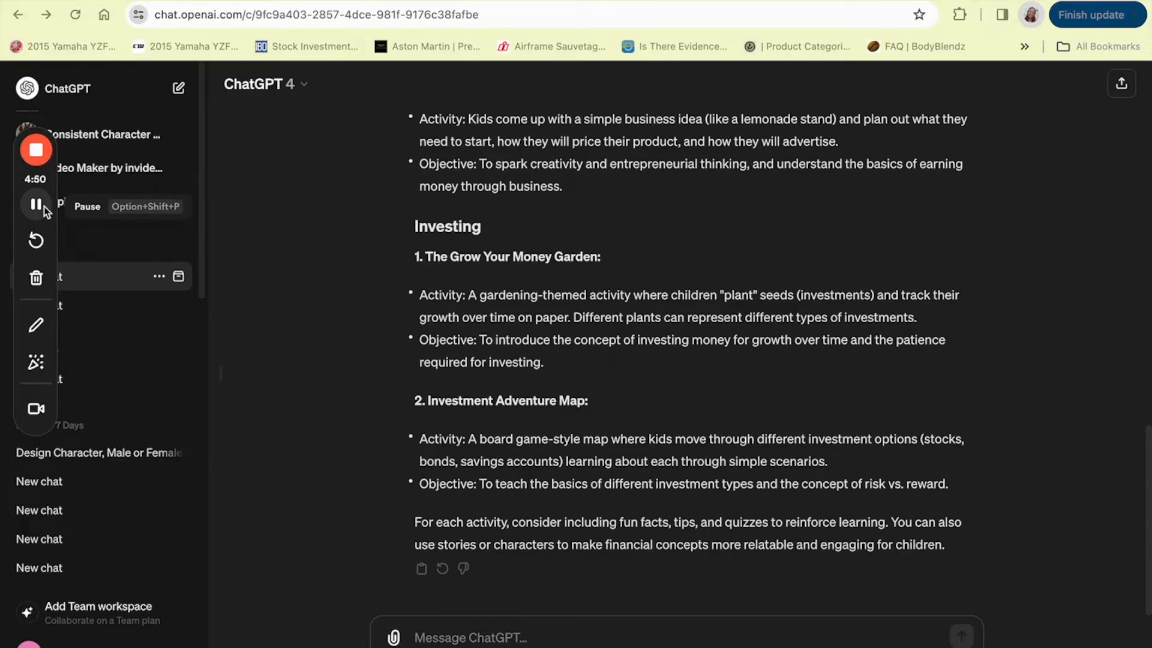
scroll(533, 361, "up", 5)
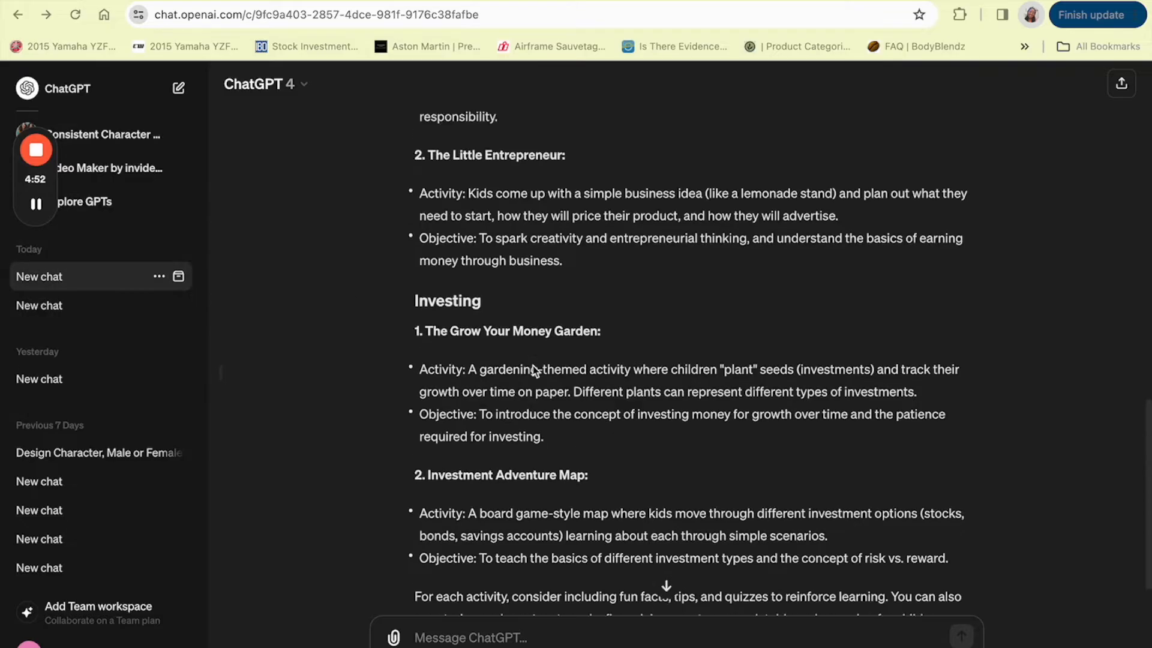
scroll(533, 367, "up", 12)
scroll(600, 450, "down", 1)
scroll(599, 445, "down", 3)
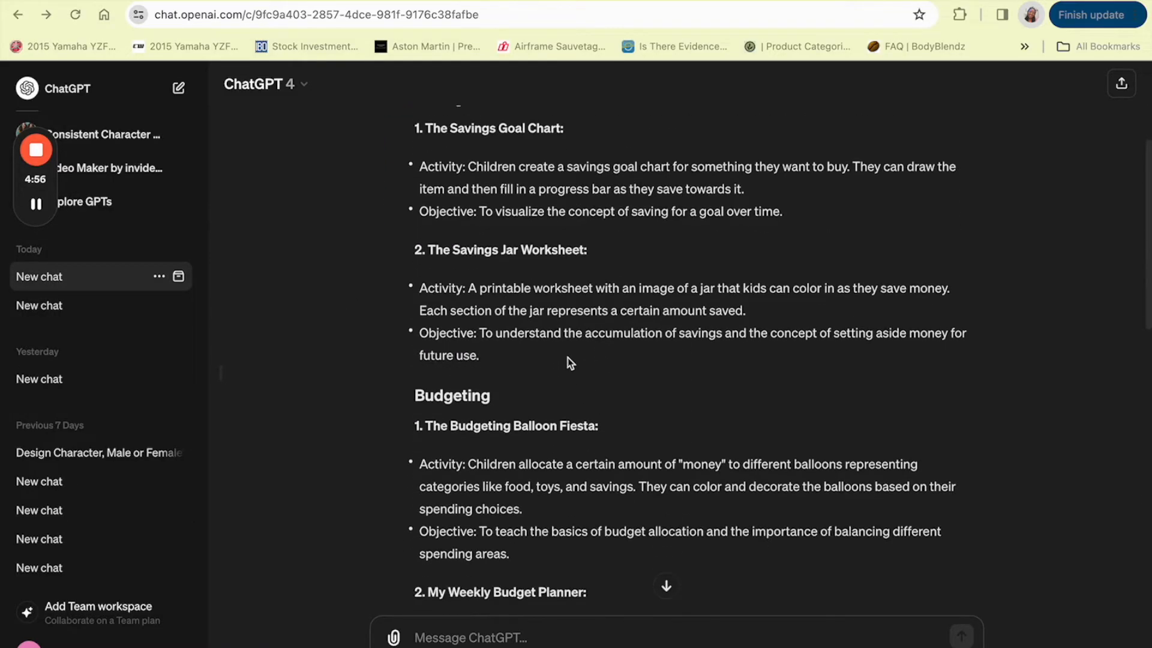
scroll(568, 357, "up", 1)
scroll(449, 393, "down", 5)
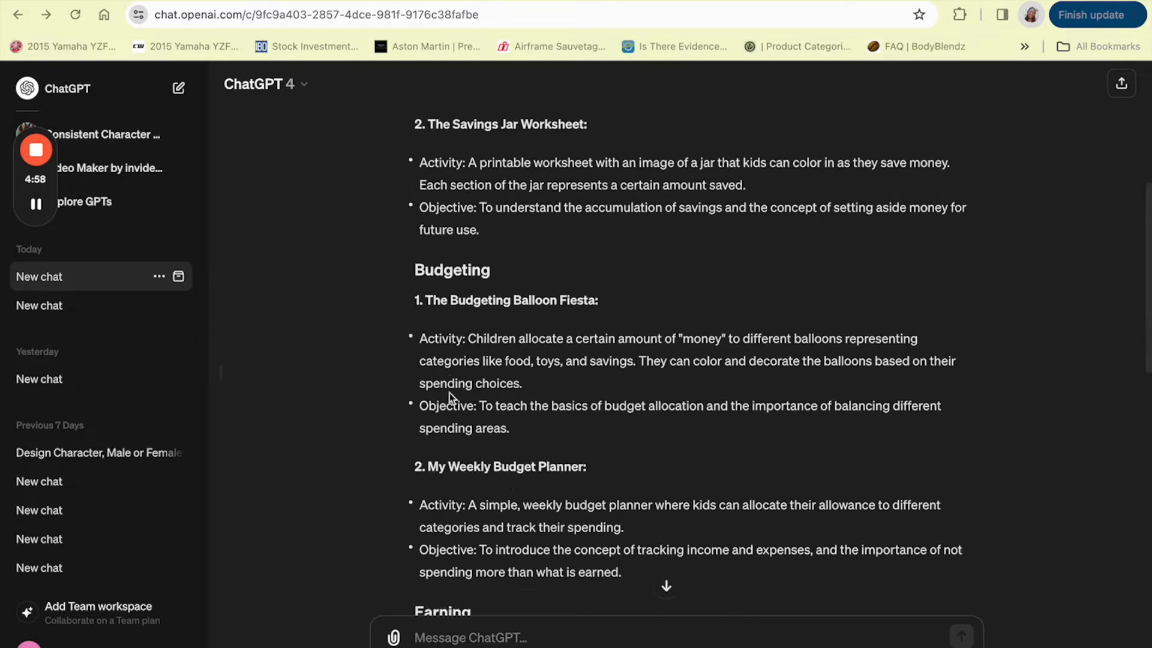
scroll(450, 393, "up", 5)
scroll(456, 394, "down", 2)
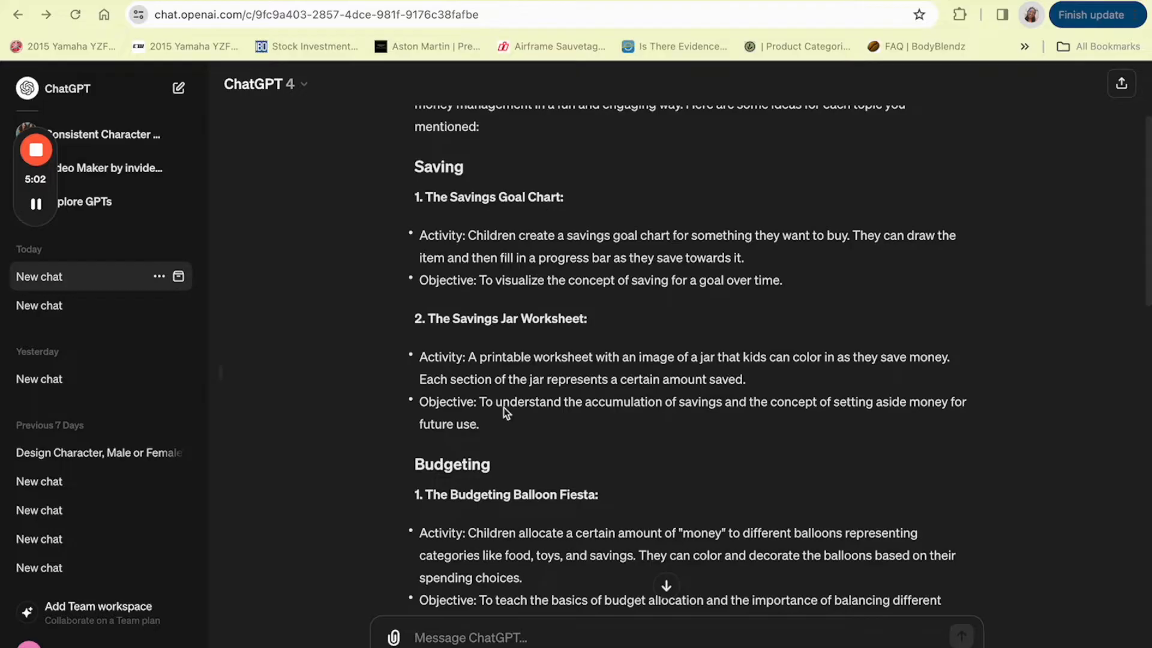
scroll(503, 407, "down", 1)
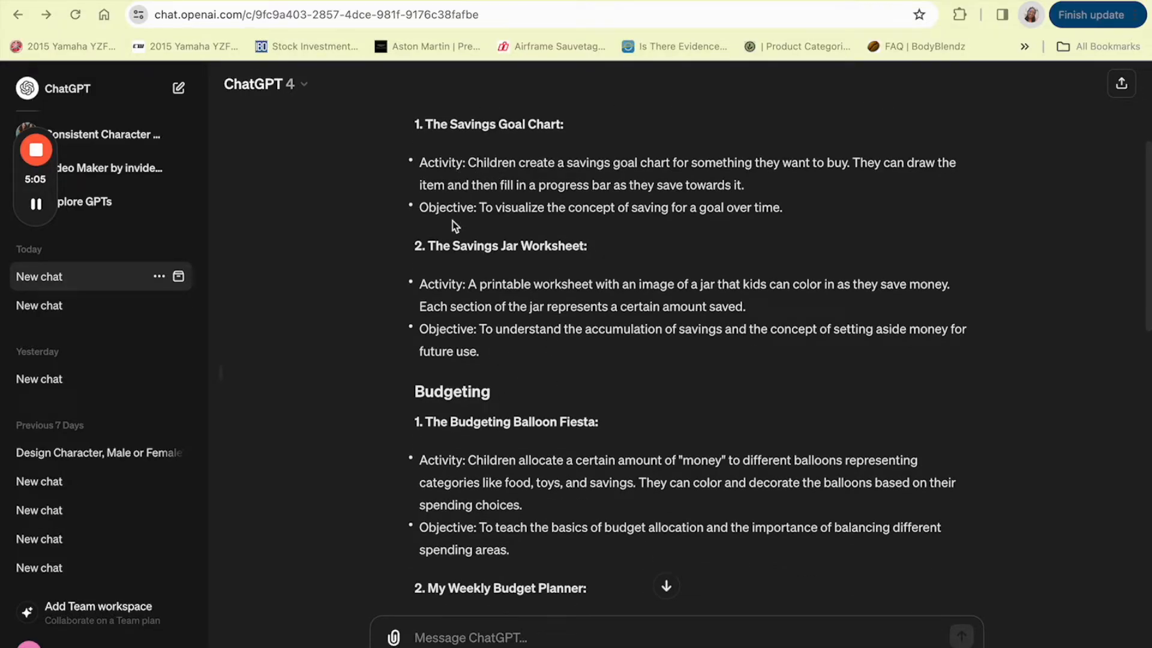
scroll(535, 340, "down", 3)
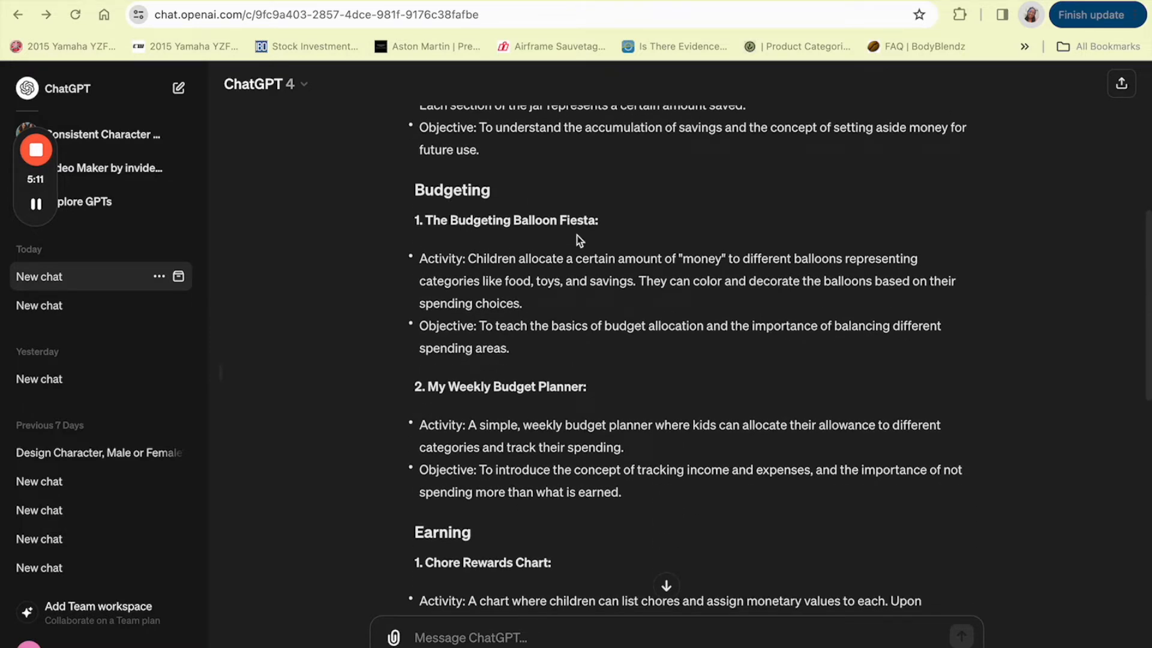
scroll(463, 416, "down", 2)
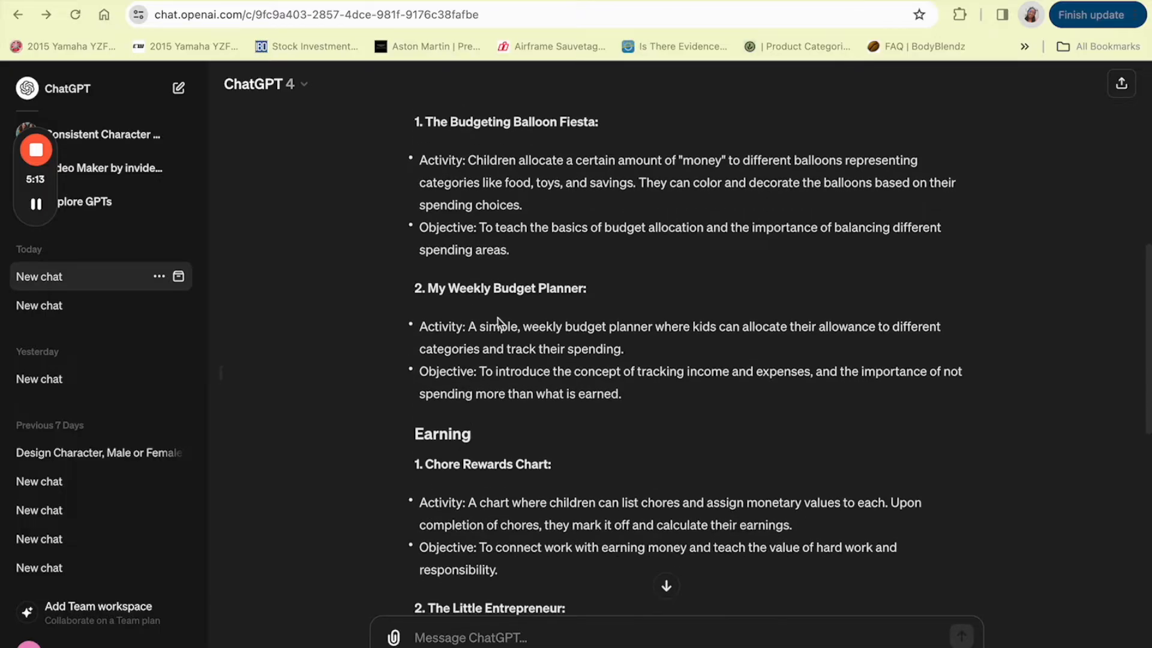
scroll(516, 482, "down", 2)
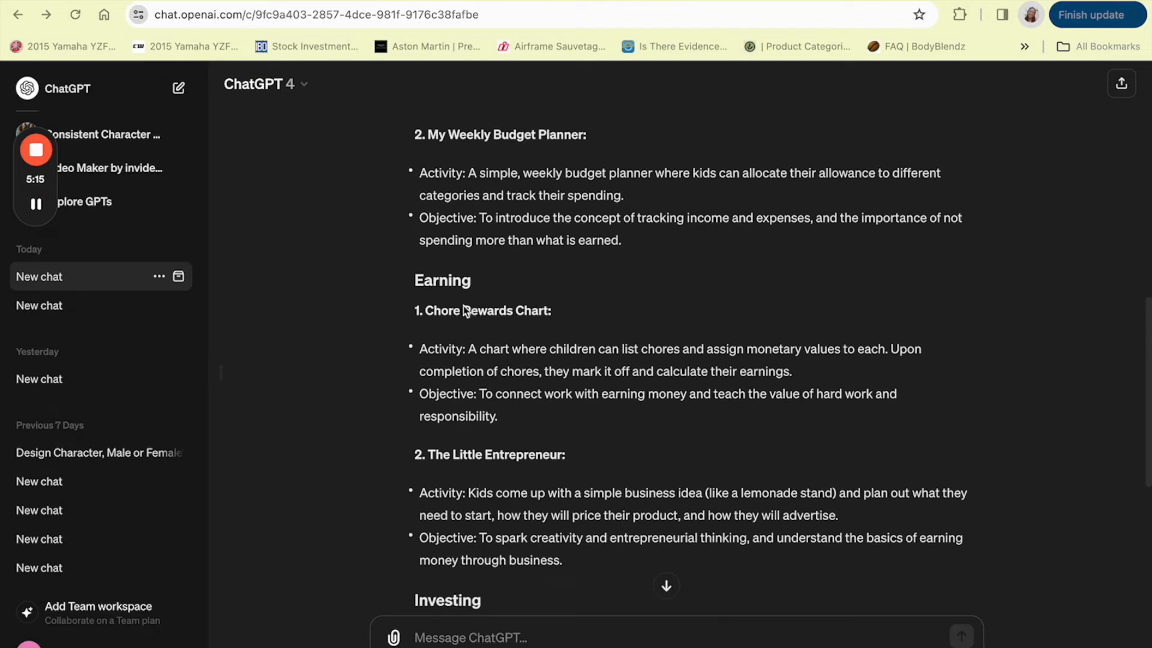
scroll(455, 355, "down", 2)
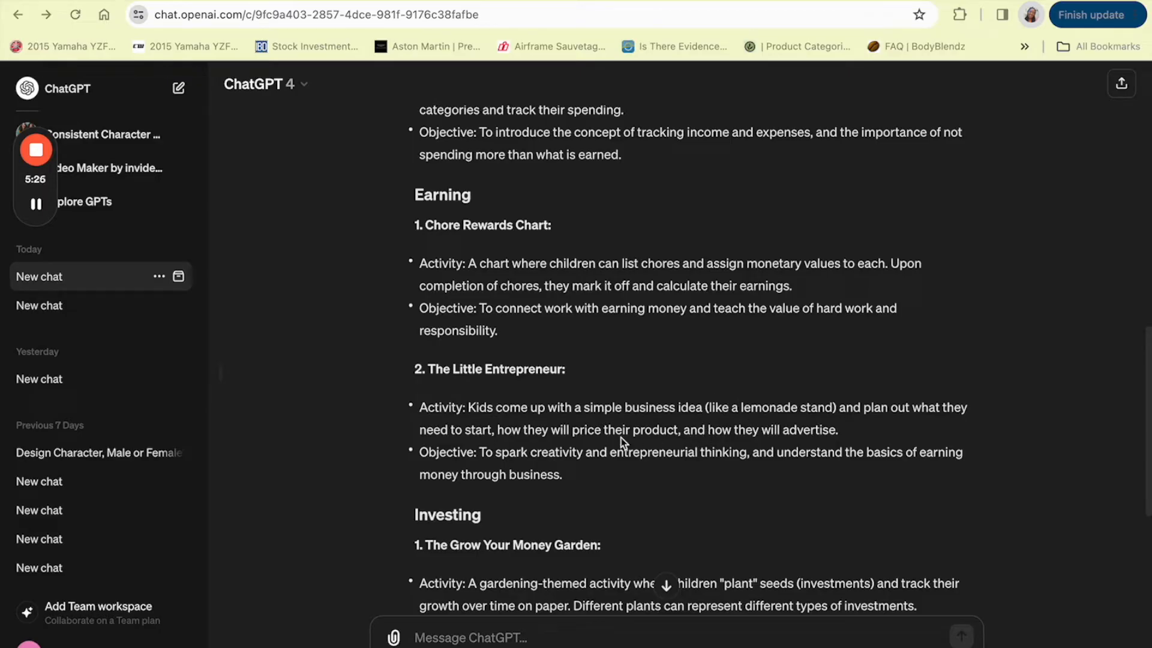
scroll(579, 455, "down", 2)
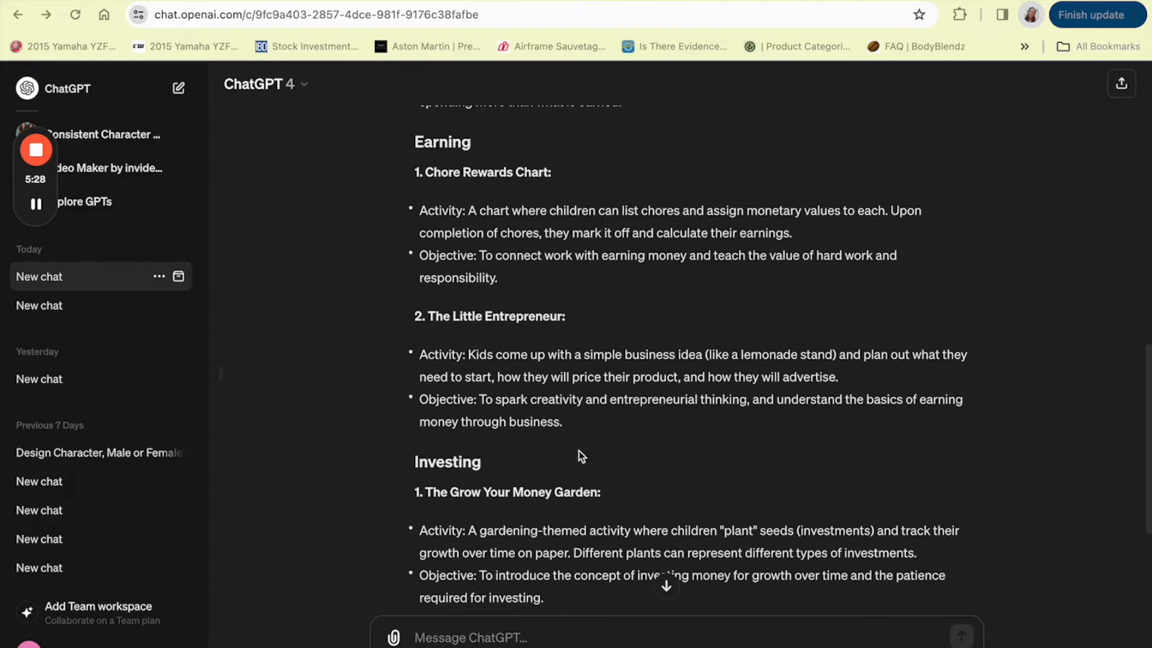
scroll(578, 451, "down", 8)
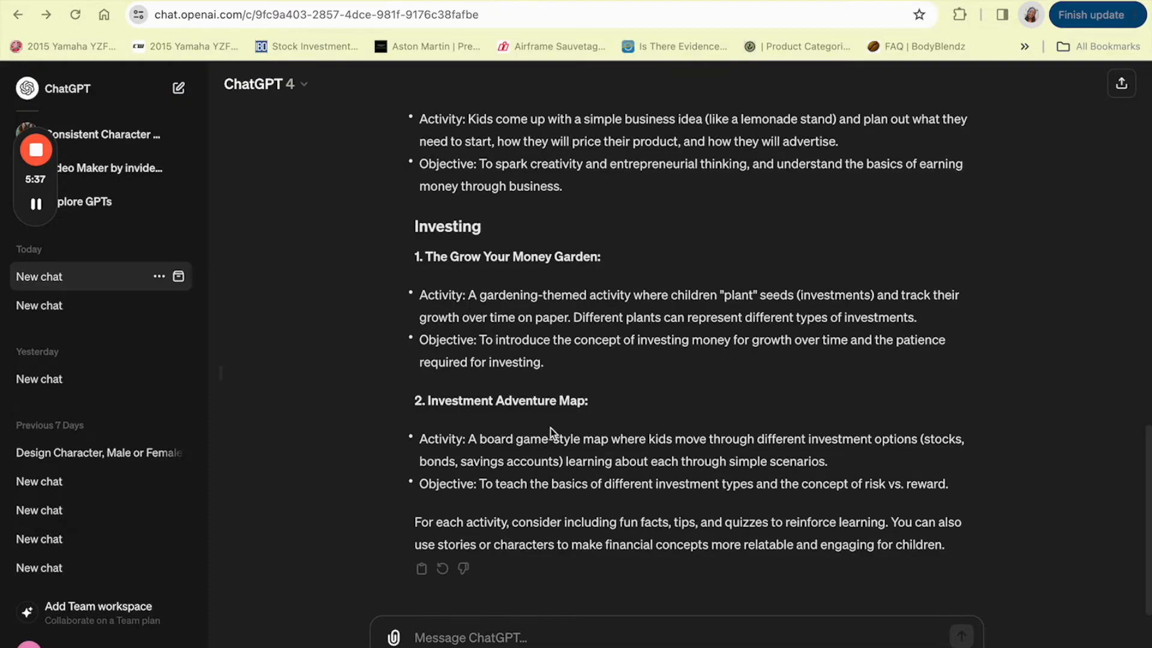
scroll(549, 428, "up", 20)
scroll(549, 427, "up", 6)
scroll(549, 427, "down", 5)
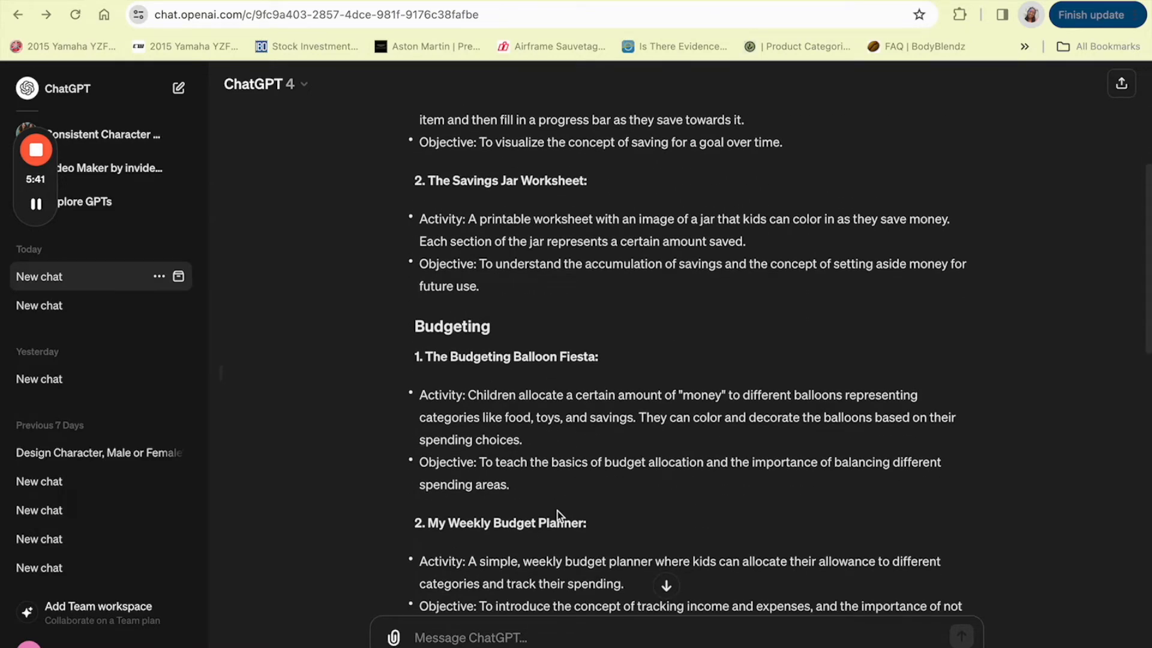
scroll(557, 510, "down", 10)
scroll(557, 509, "down", 10)
scroll(558, 511, "up", 20)
scroll(559, 512, "up", 8)
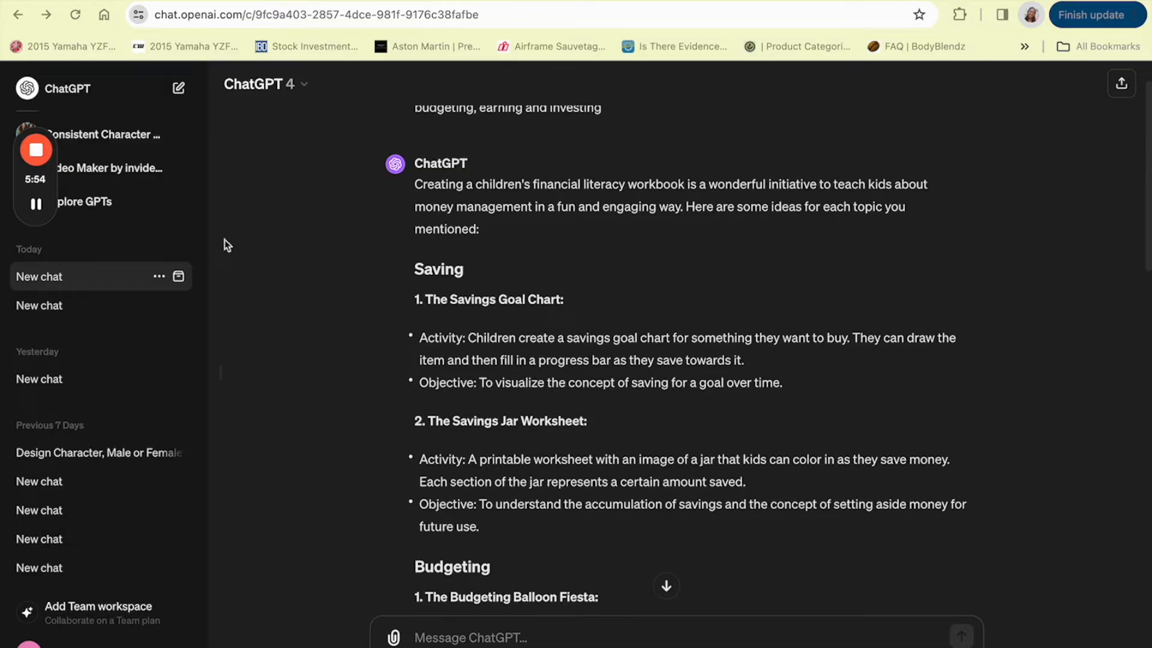
- Switch to Canva and examine the cover page of the Financial Literacy Workbooks For Kids design
left_click(36, 205)
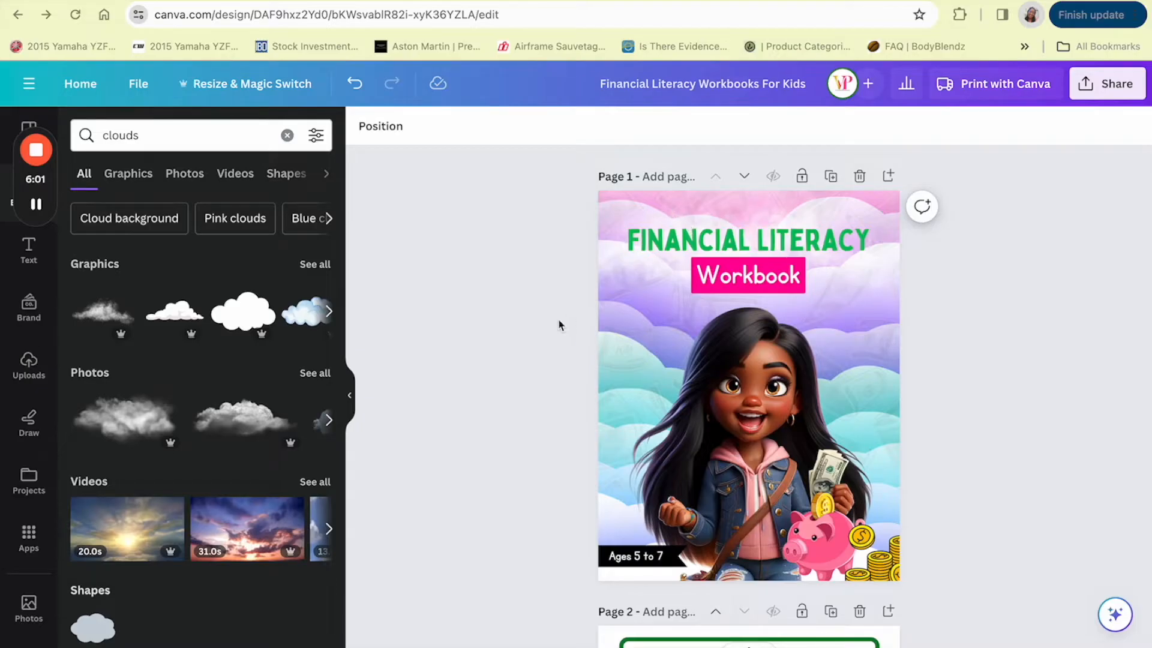
scroll(750, 408, "down", 2)
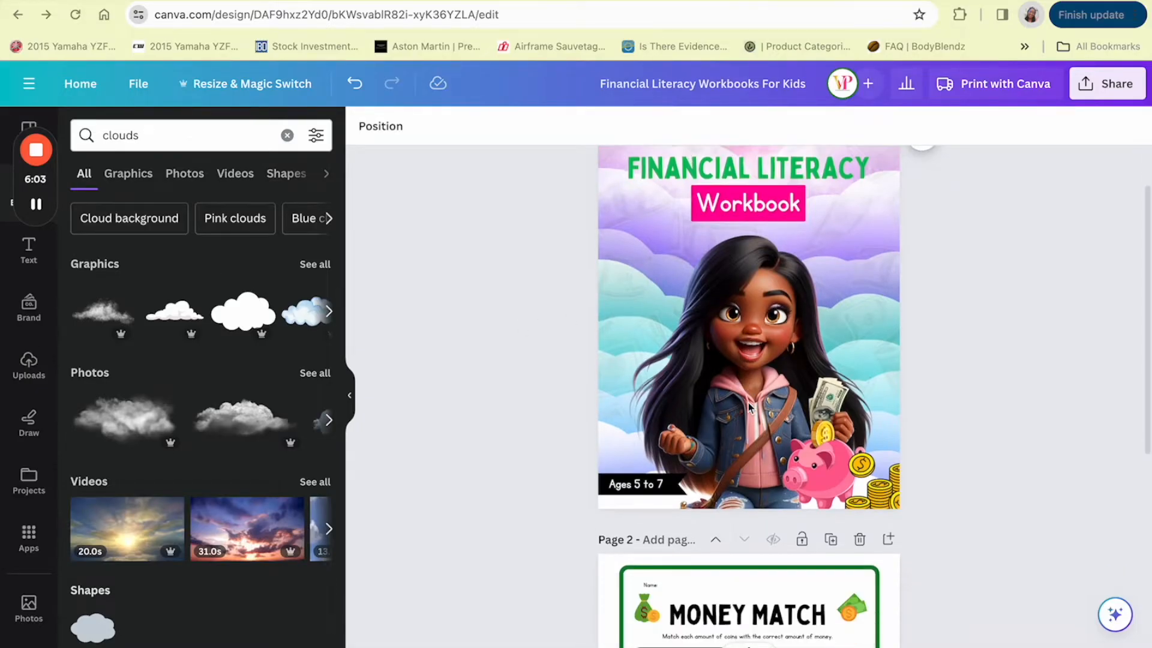
scroll(752, 420, "down", 2)
scroll(762, 510, "up", 4)
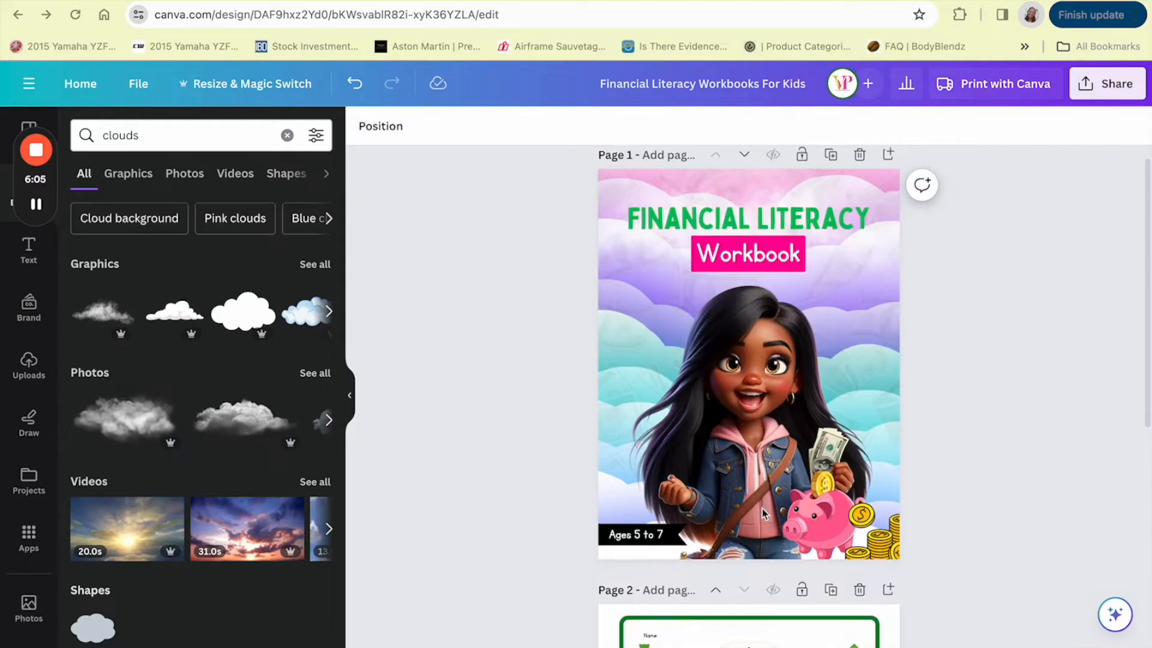
scroll(763, 512, "down", 2)
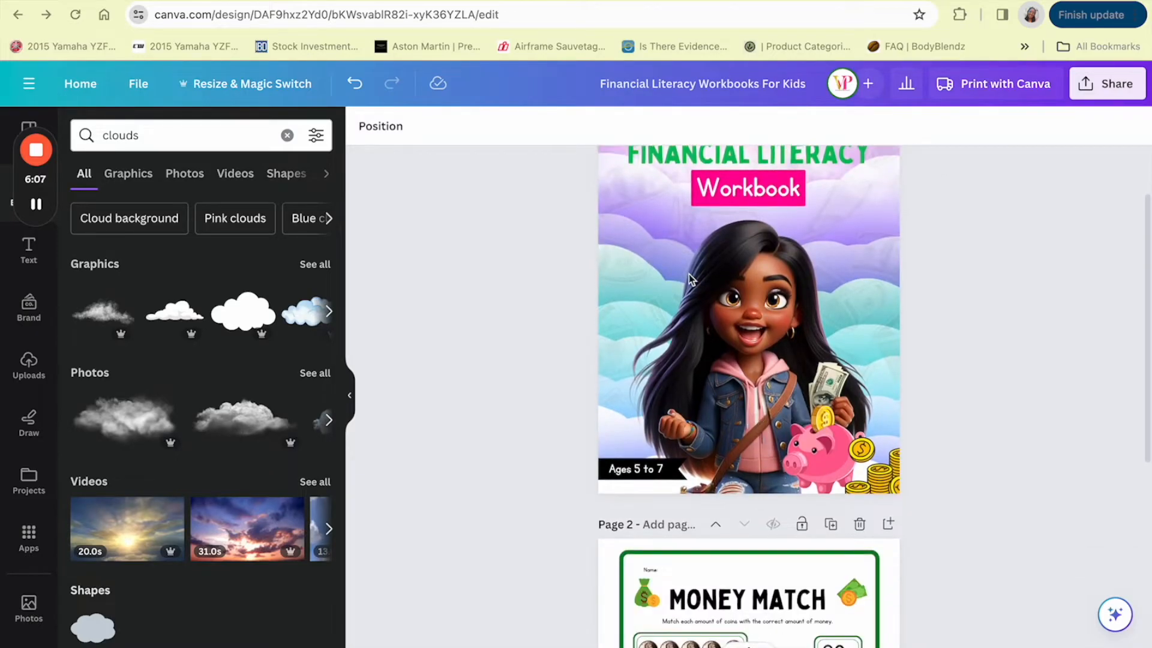
scroll(690, 278, "up", 2)
scroll(688, 275, "down", 1)
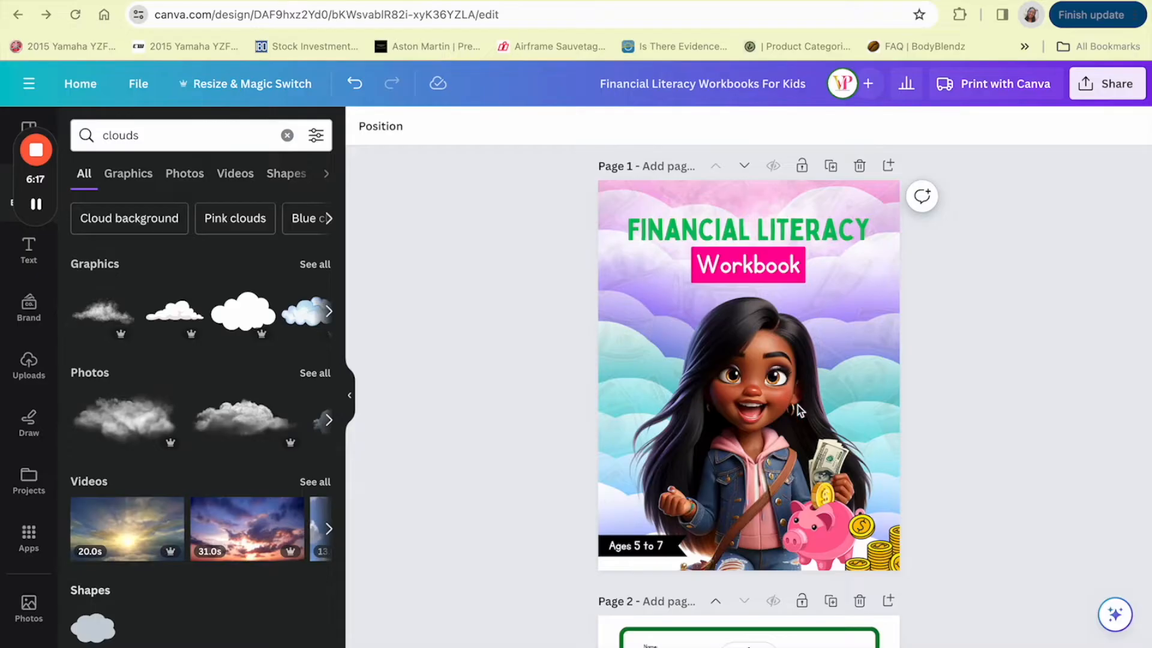
- Add a blank page and move it between the cover and the Money Match worksheet
scroll(797, 405, "down", 5)
scroll(798, 451, "down", 2)
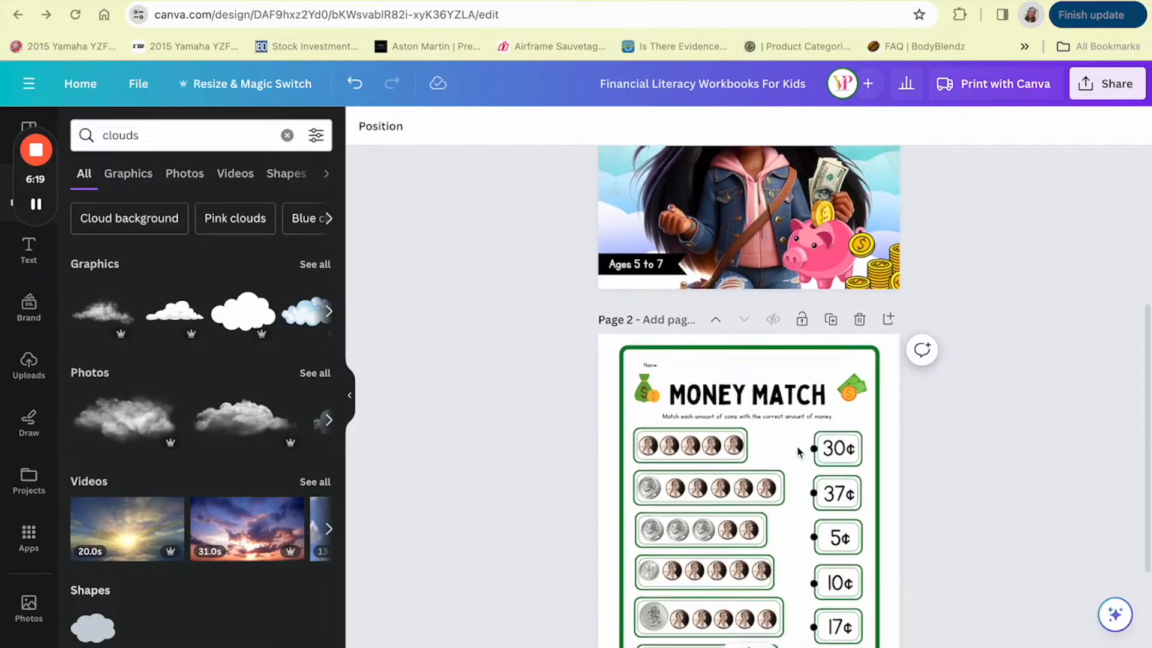
scroll(797, 451, "down", 1)
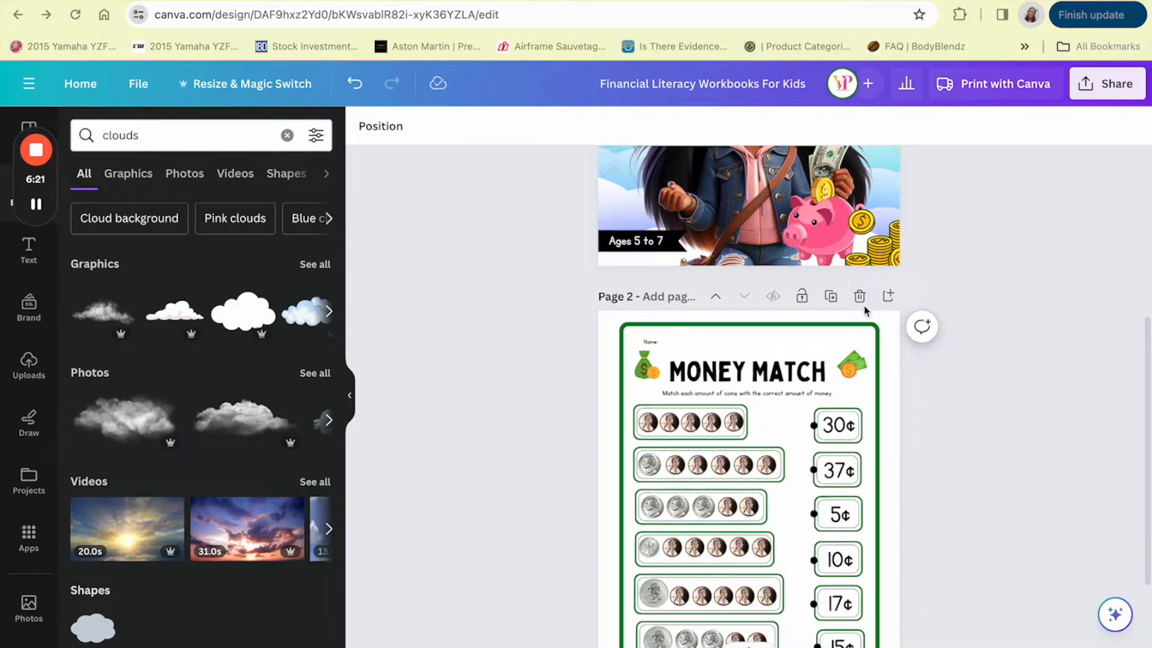
left_click(888, 297)
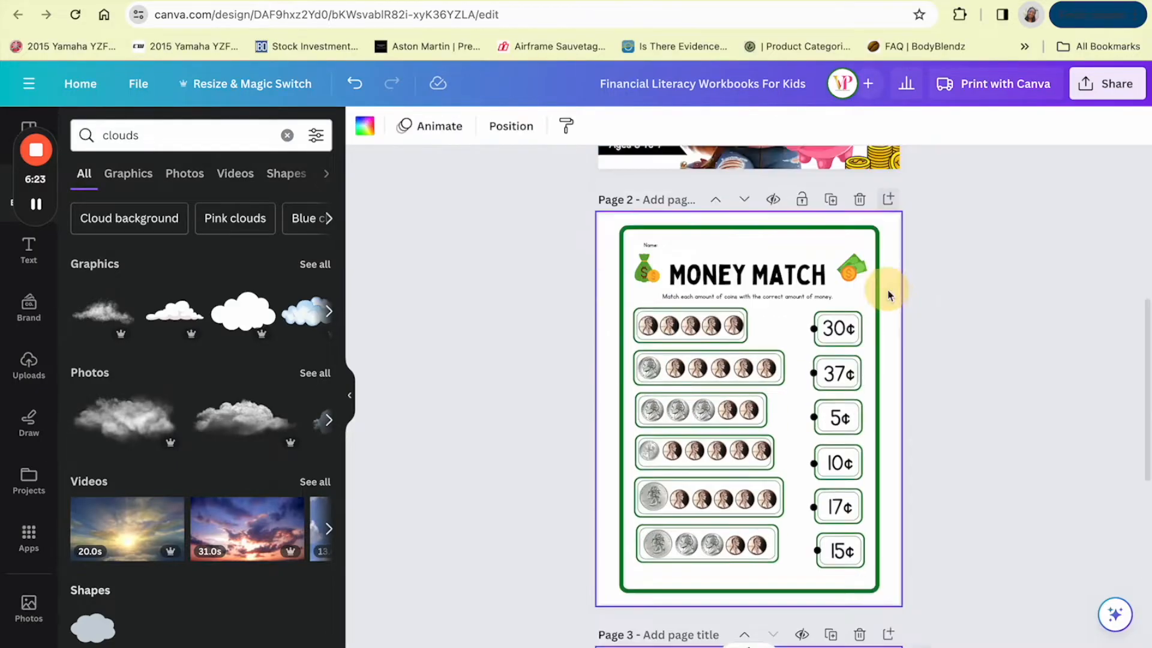
left_click(744, 297)
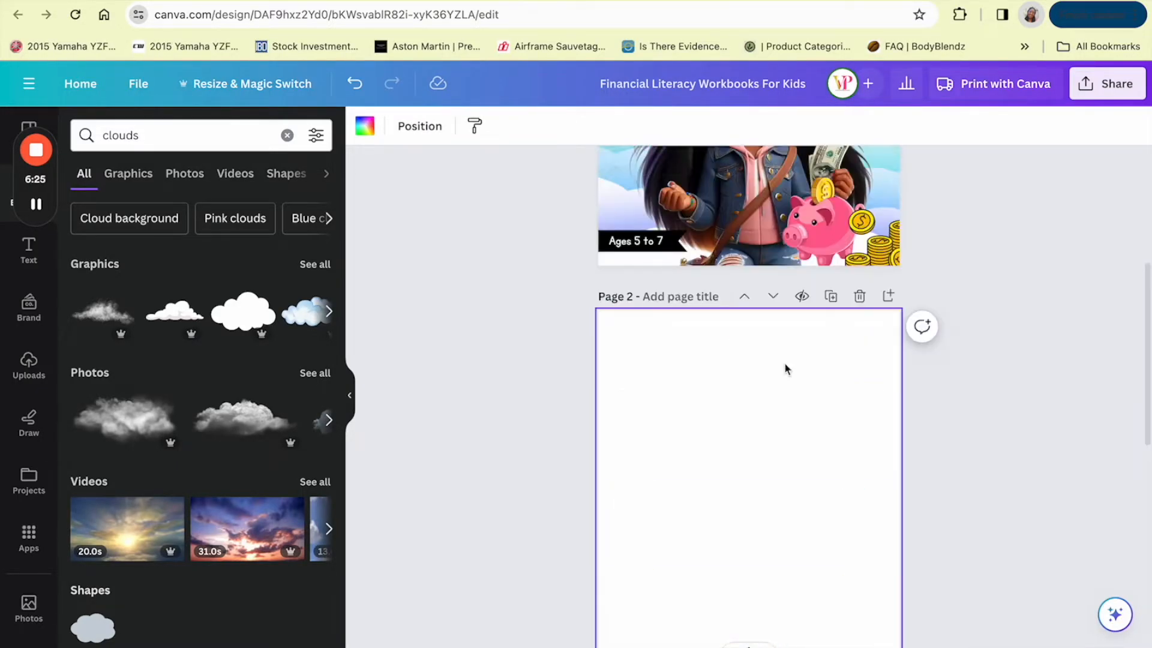
- Delete the green border frame around the Money Match worksheet on page 3
scroll(721, 512, "down", 10)
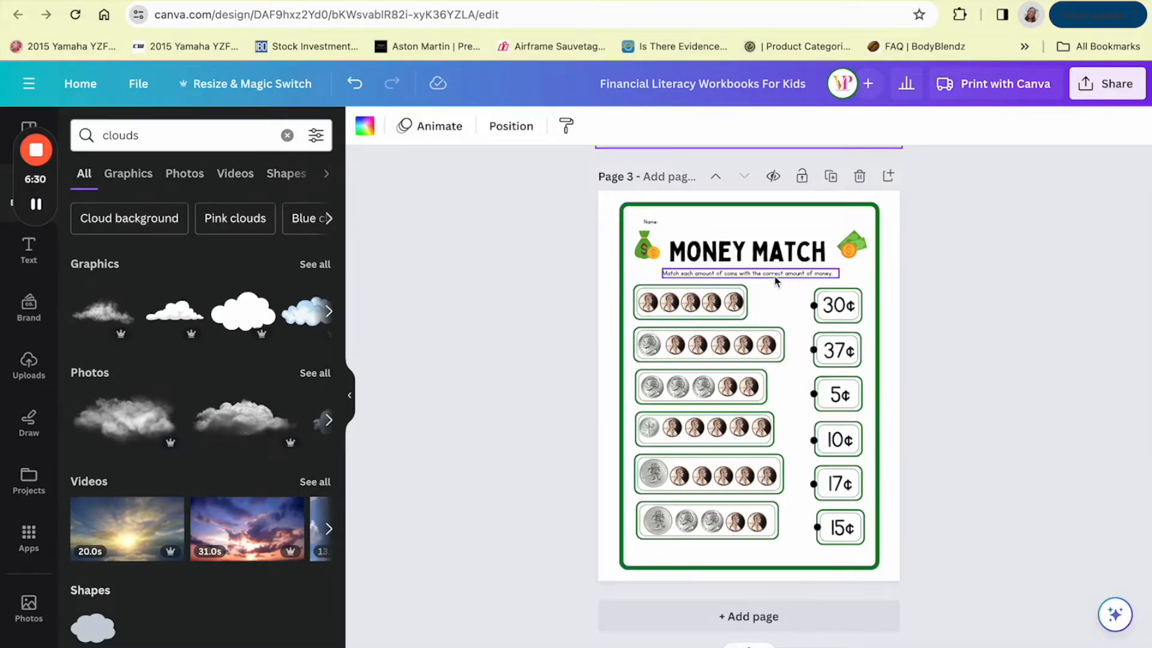
left_click(722, 210)
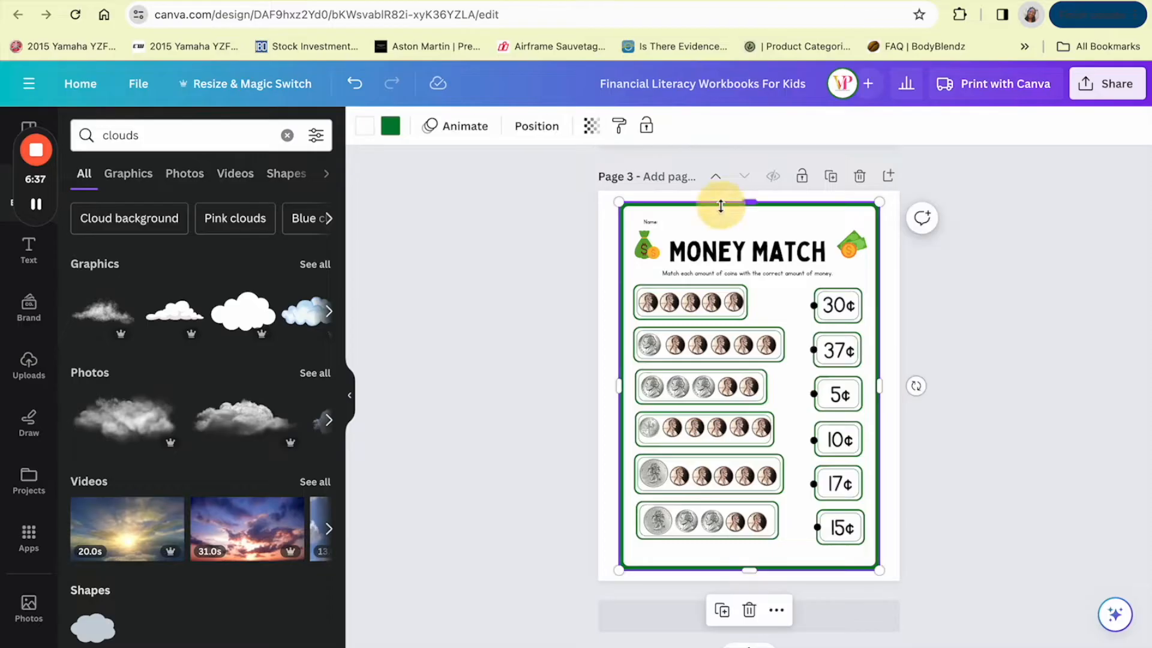
scroll(798, 367, "up", 1)
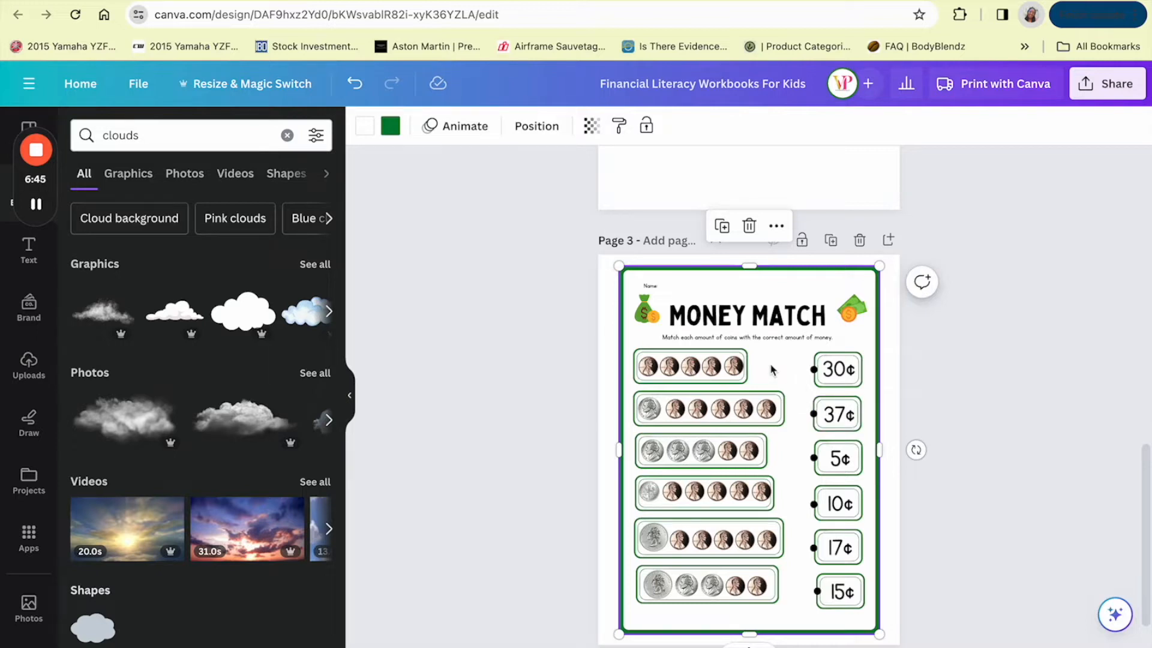
left_click(792, 281)
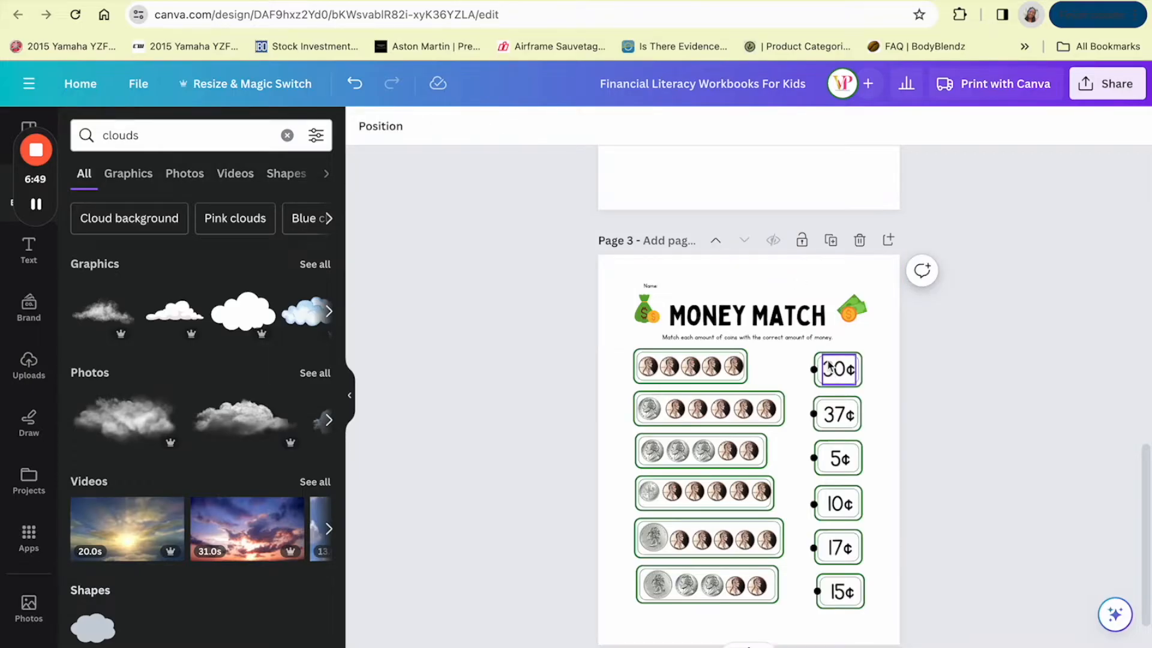
- Copy the MONEY MATCH title from page 3 to the blank page 2 and place it near the top
scroll(784, 396, "up", 5)
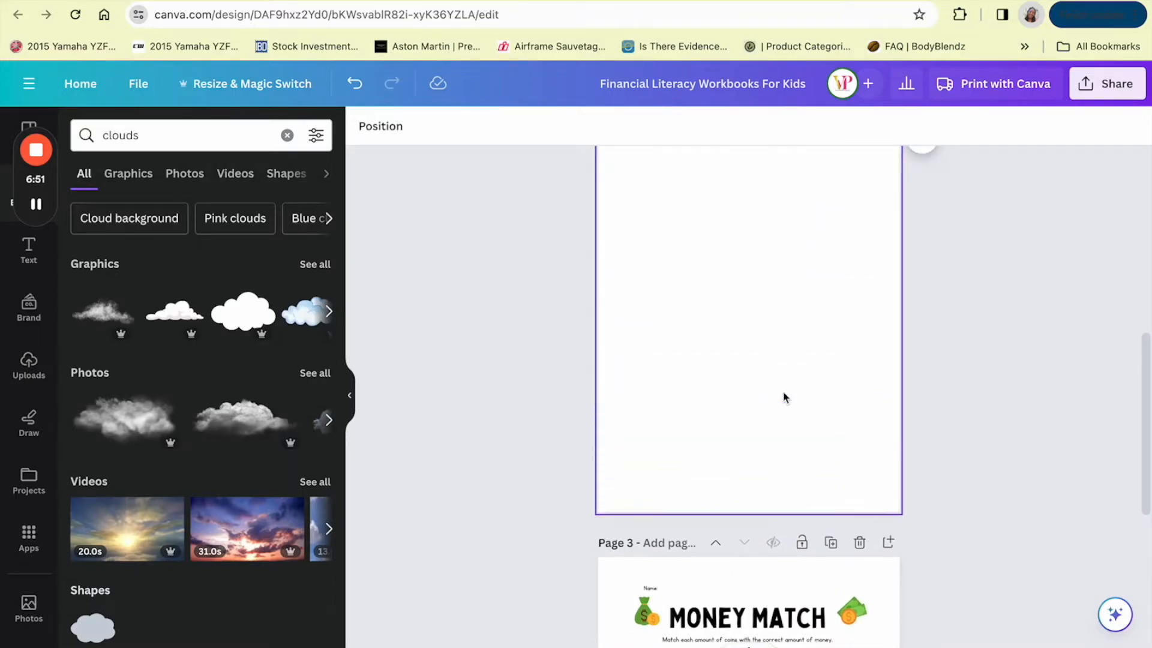
scroll(718, 471, "up", 4)
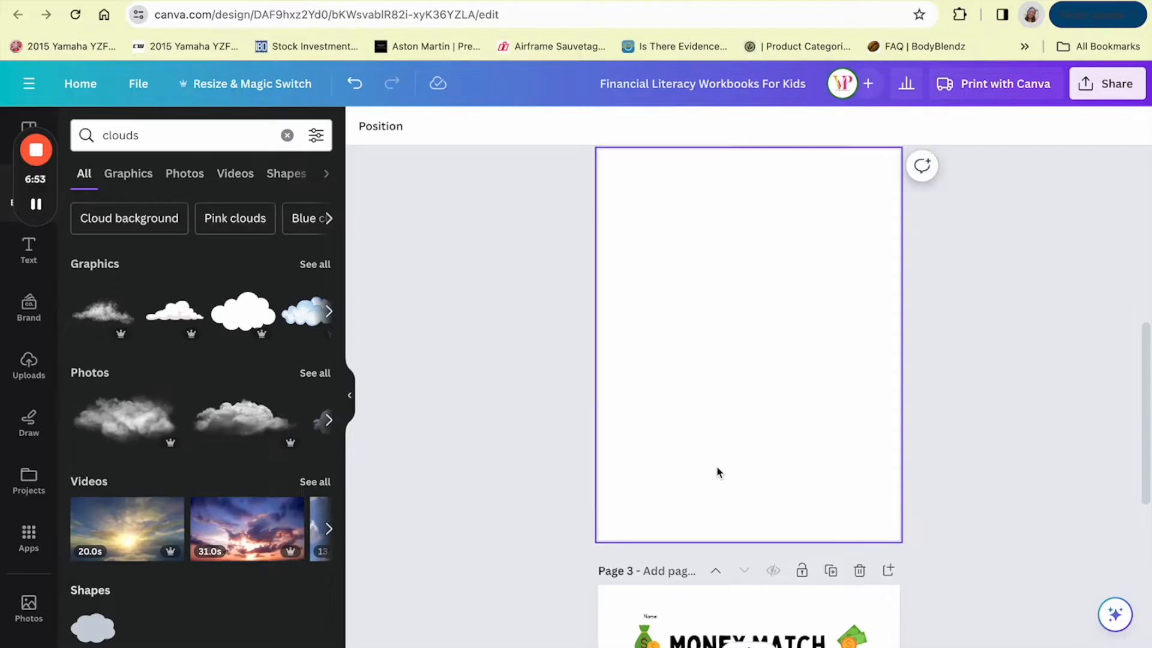
scroll(718, 472, "down", 3)
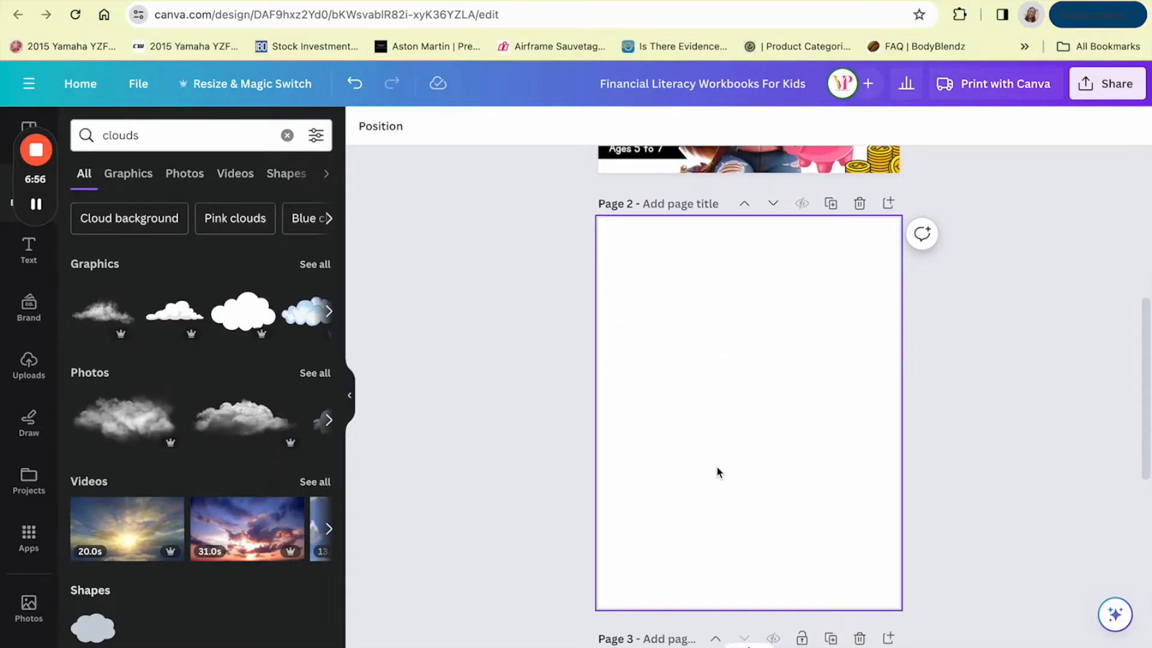
scroll(714, 471, "down", 4)
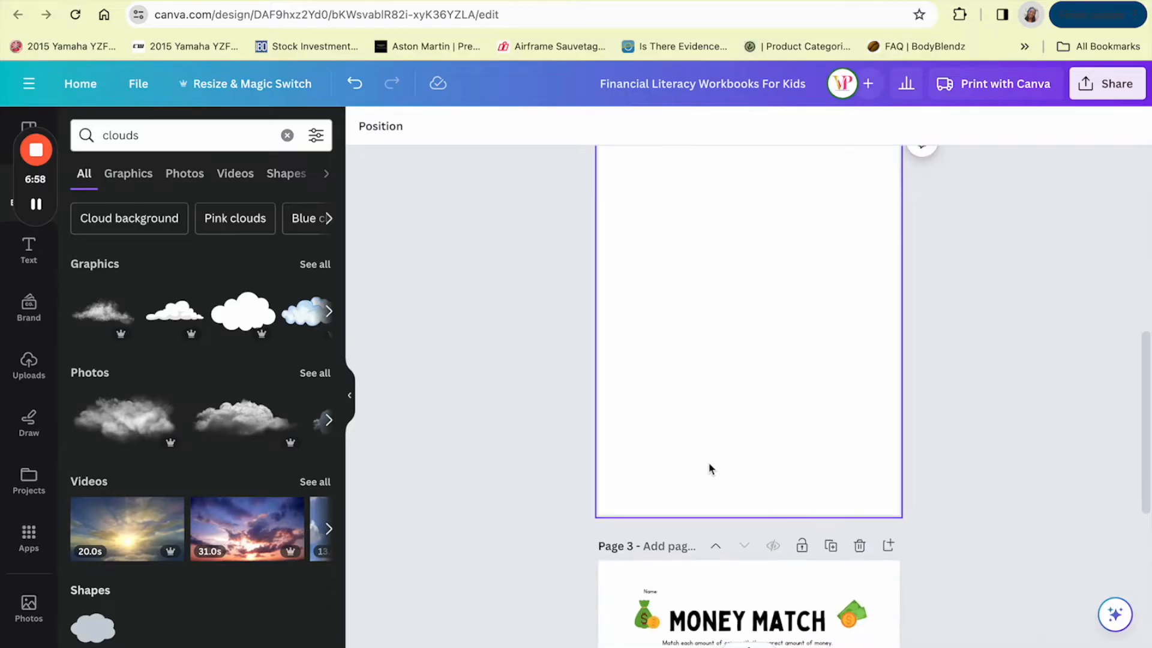
left_click(725, 500)
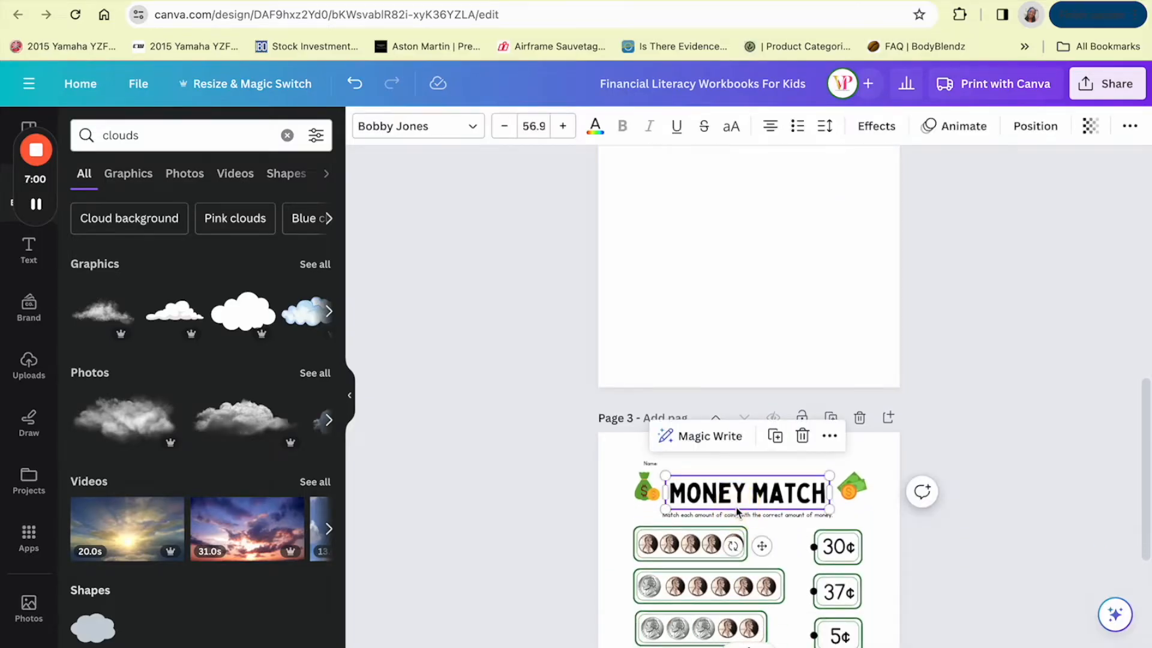
scroll(711, 412, "up", 6)
key("ctrl+v")
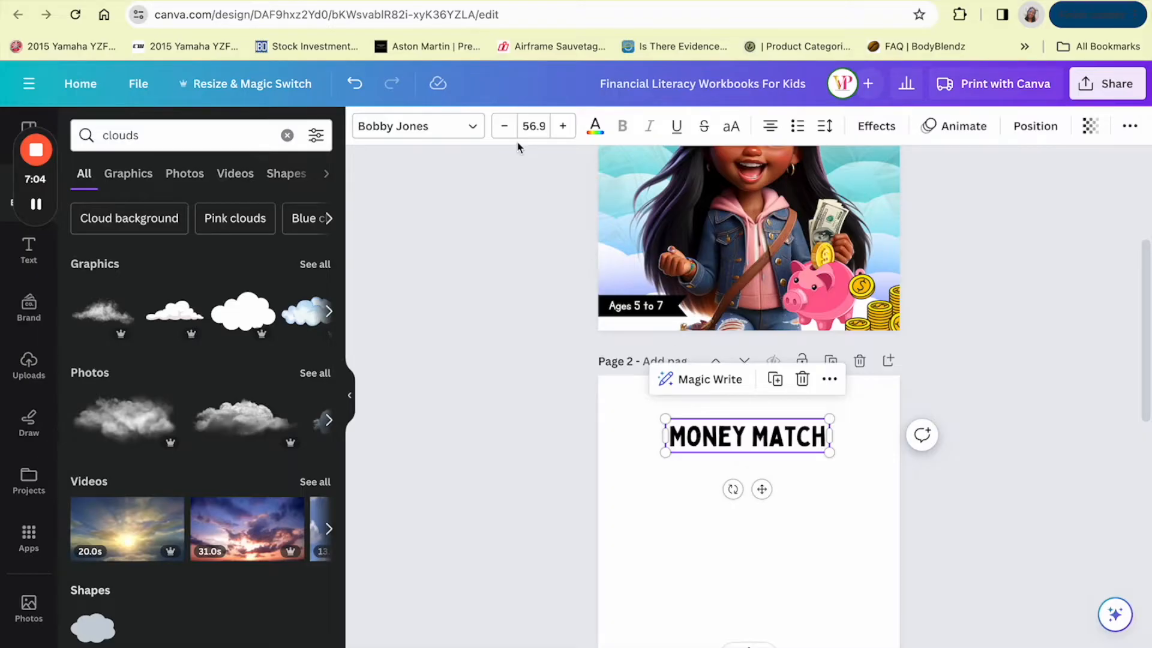
left_click_drag(762, 488, 761, 485)
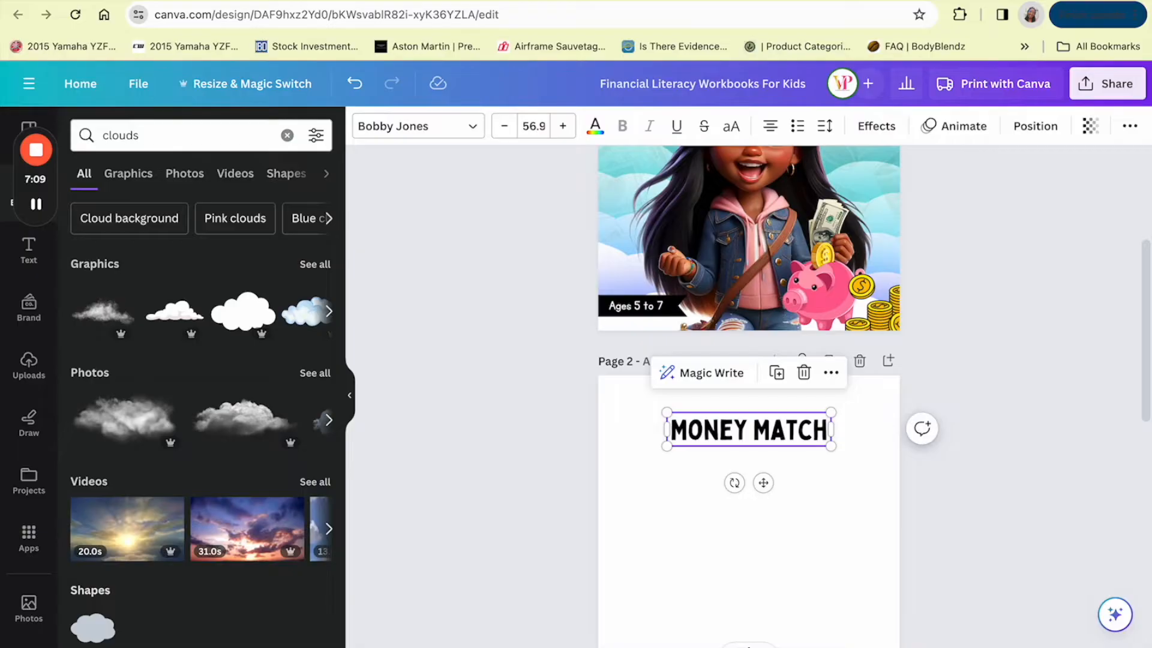
- Copy the heading "The Savings Goal Chart:" from the ChatGPT answer and replace the page 2 title text with it in Canva
key("ctrl+Tab")
scroll(561, 287, "up", 2)
scroll(561, 286, "down", 2)
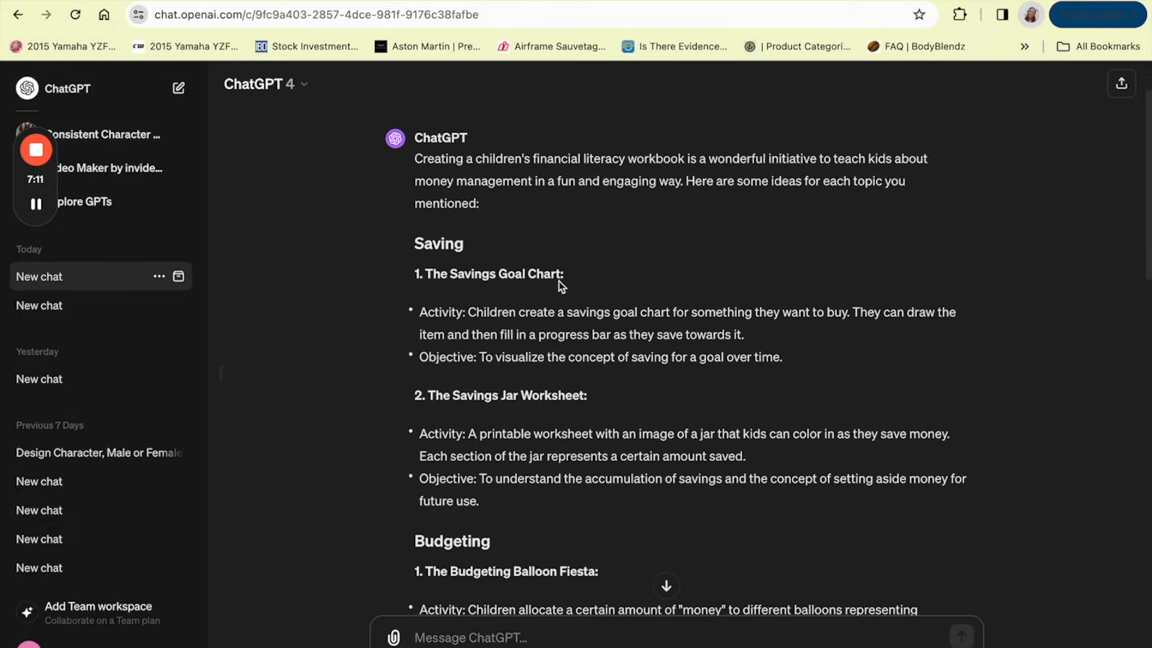
left_click_drag(423, 270, 564, 279)
key("ctrl+c")
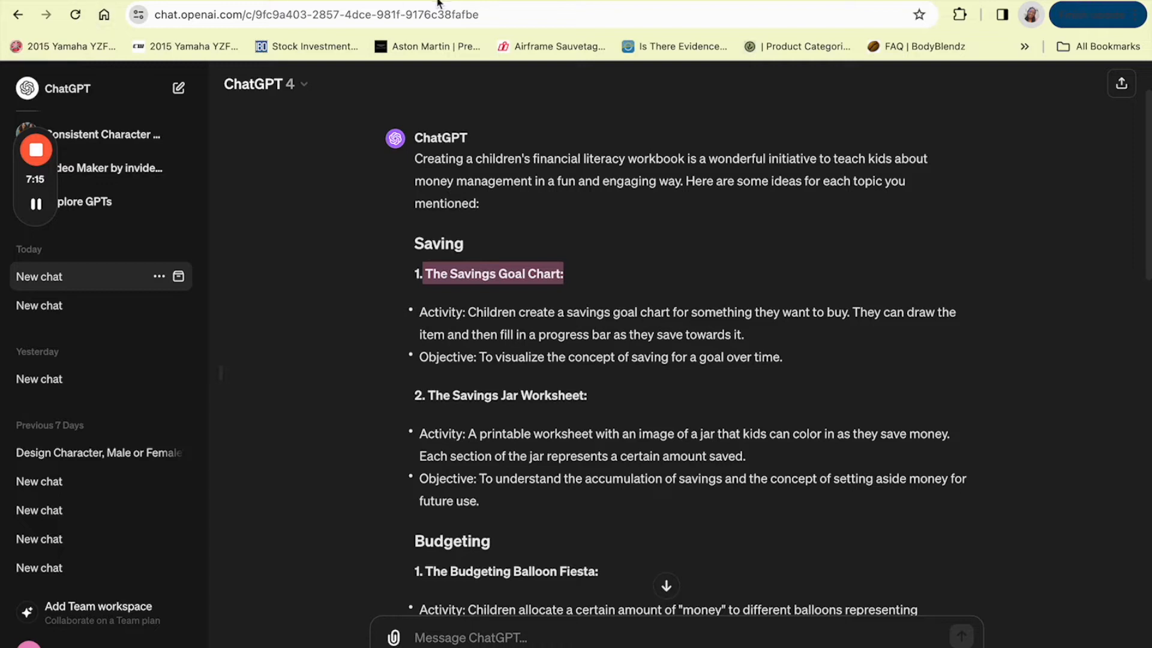
left_click(312, 1)
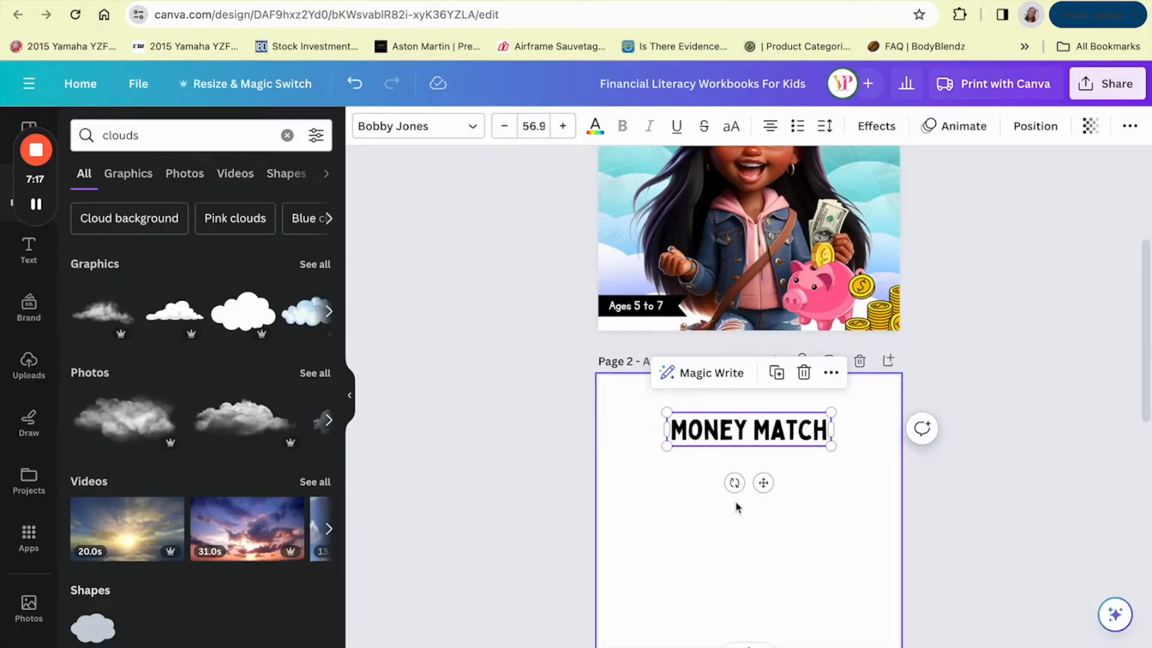
double_click(721, 433)
key("ctrl+v")
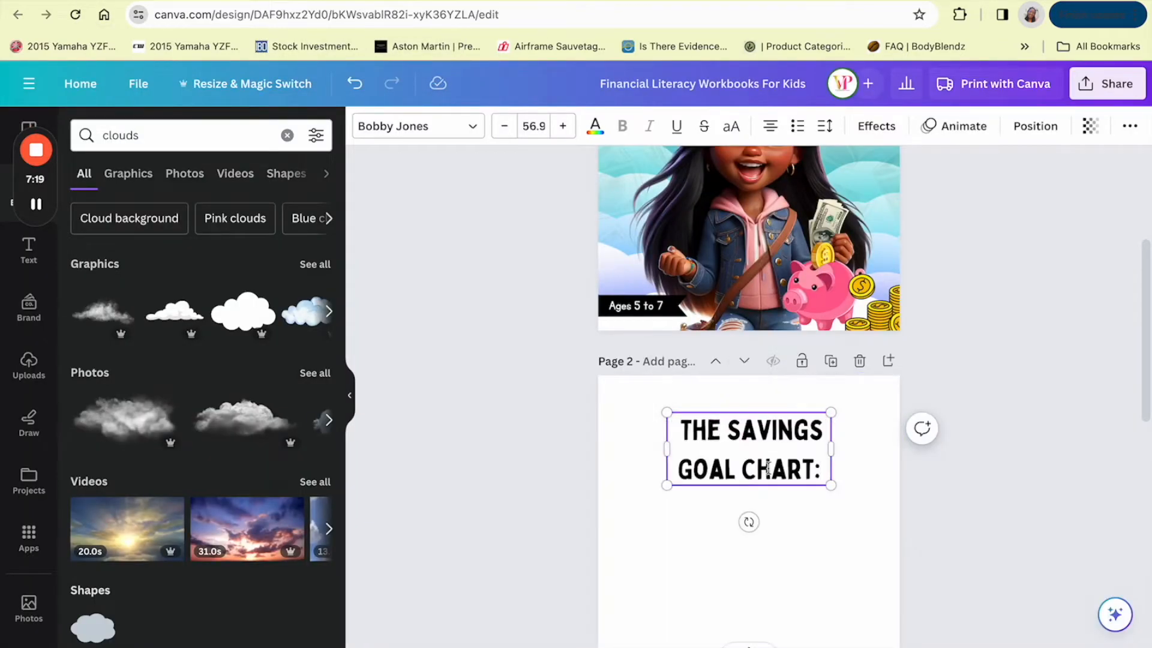
- Reduce the page 2 title to font size 31.9 and widen its text box so it fits on one line
key("ctrl+a")
left_click(505, 126)
left_click(505, 126)
left_click(505, 126)
left_click(505, 126)
left_click(505, 126)
left_click(505, 126)
left_click(511, 127)
left_click(512, 128)
left_click(511, 128)
left_click(511, 127)
left_click(511, 127)
left_click(511, 127)
left_click(511, 127)
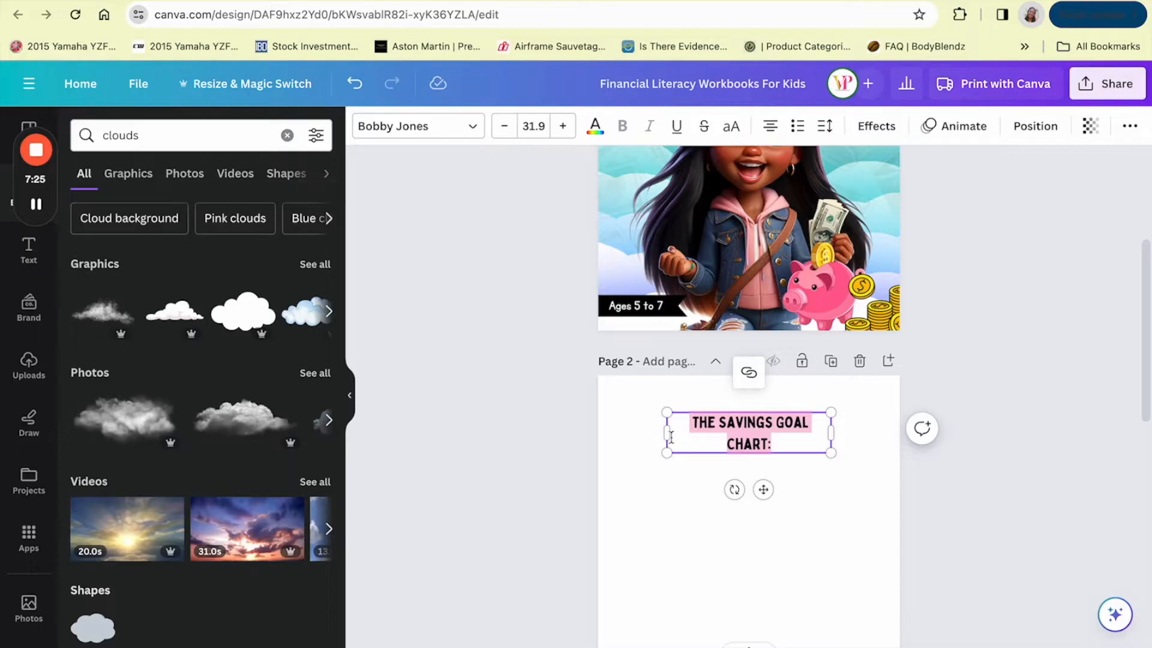
left_click_drag(667, 433, 648, 433)
left_click_drag(754, 468, 766, 462)
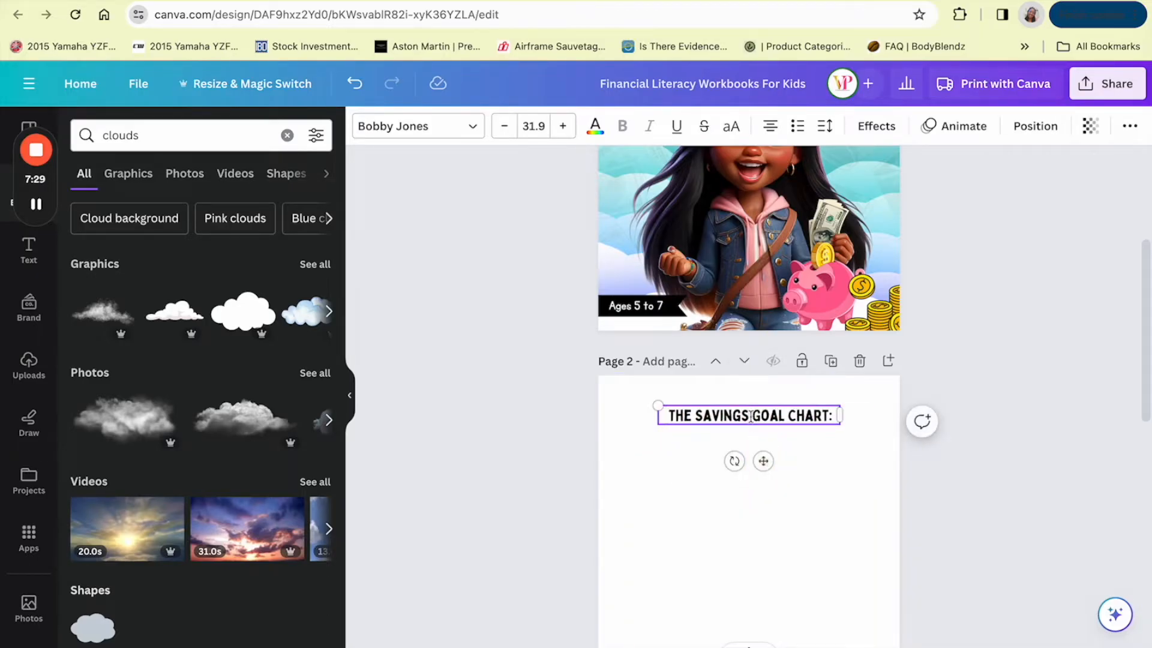
- Enlarge the Savings Goal Chart title slightly, widen its text box to fit and recentre it at the top of the page
left_click(566, 135)
left_click(566, 135)
left_click(565, 136)
left_click(565, 136)
left_click_drag(842, 424, 862, 419)
left_click_drag(768, 459, 764, 455)
left_click(798, 509)
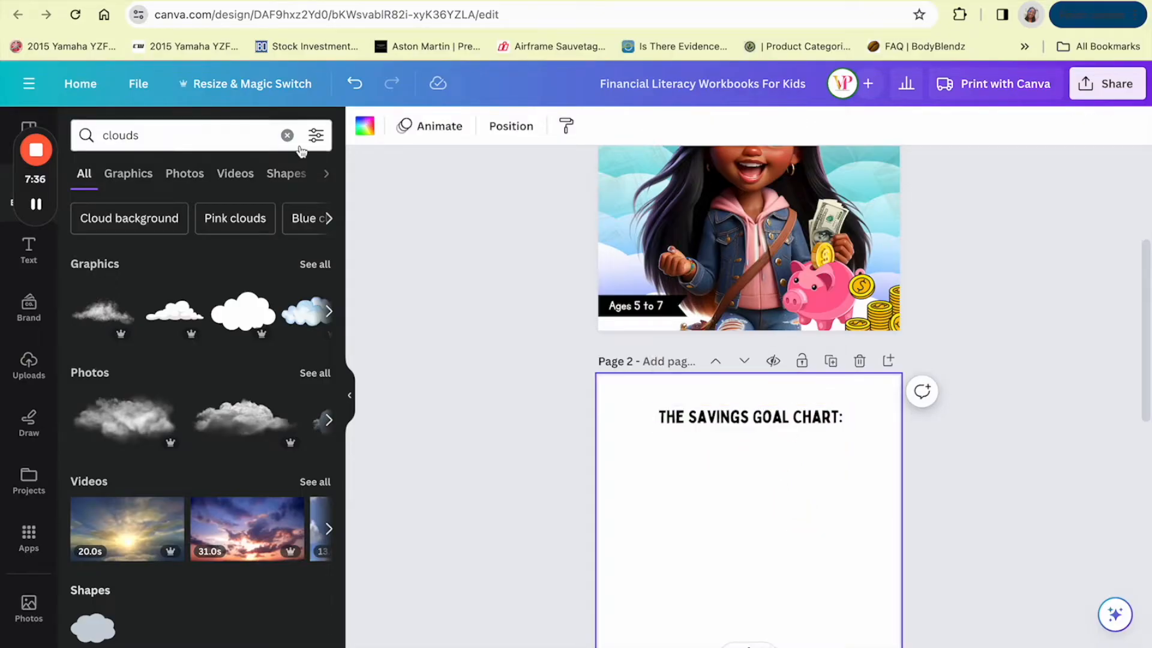
- Switch to ChatGPT to review the Savings Goal Chart activity description, and return to page 2 in Canva
left_click(16, 2)
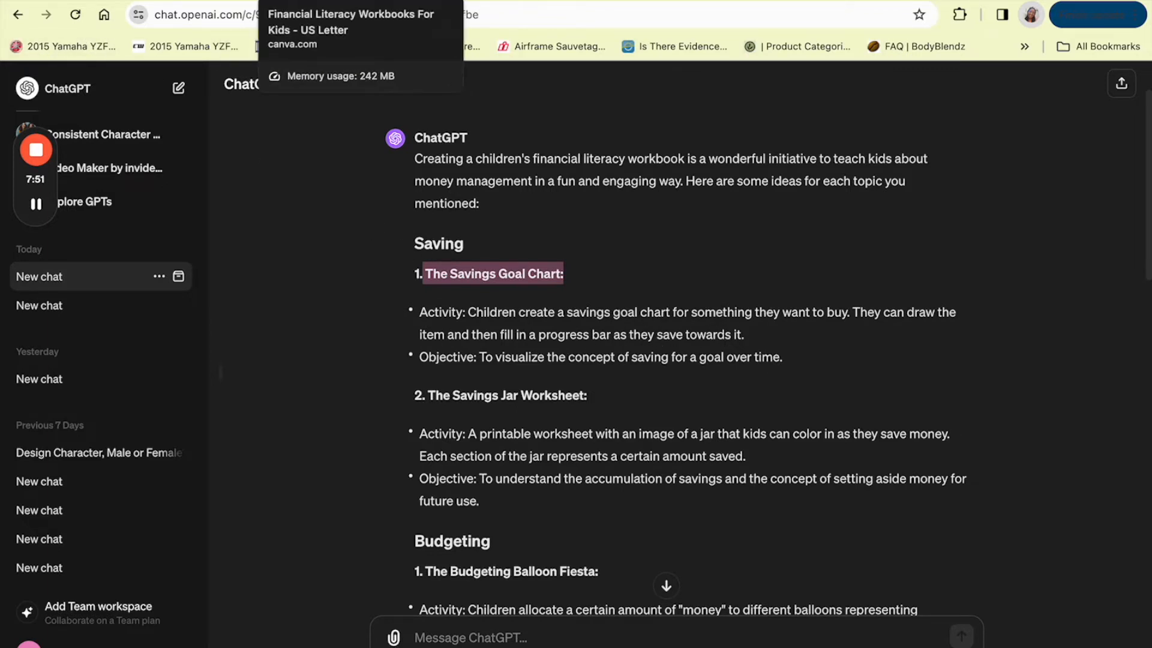
left_click(291, 1)
scroll(660, 471, "down", 3)
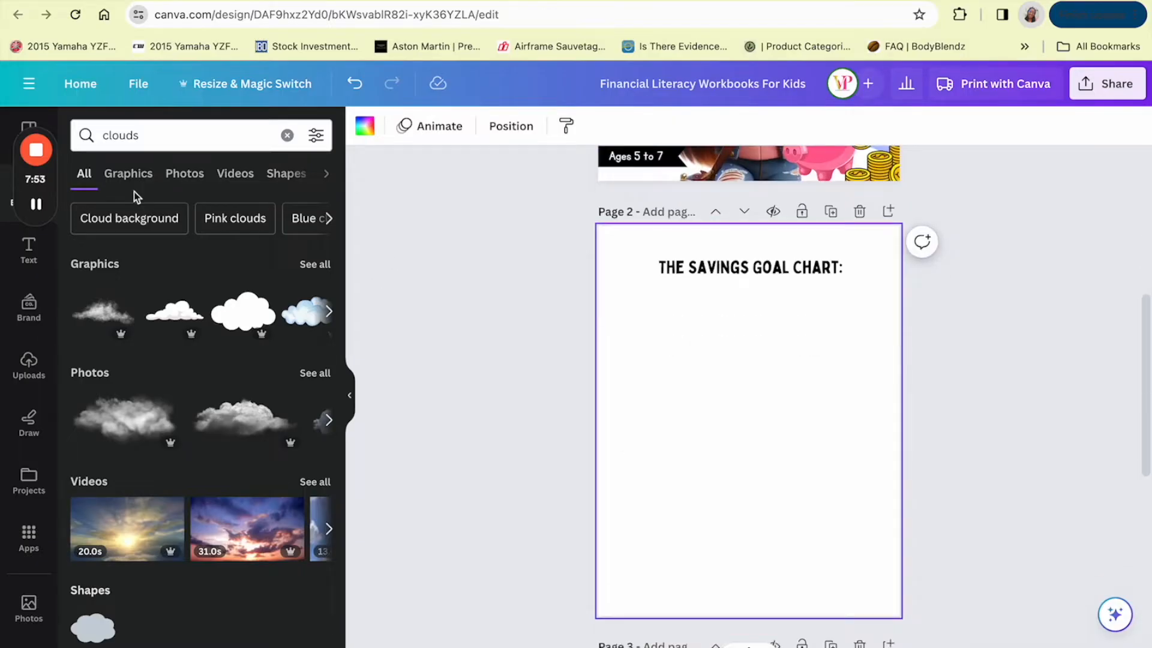
- Search the elements for "progress bar" and look through the graphics results for a suitable bar
mouse_move(33, 186)
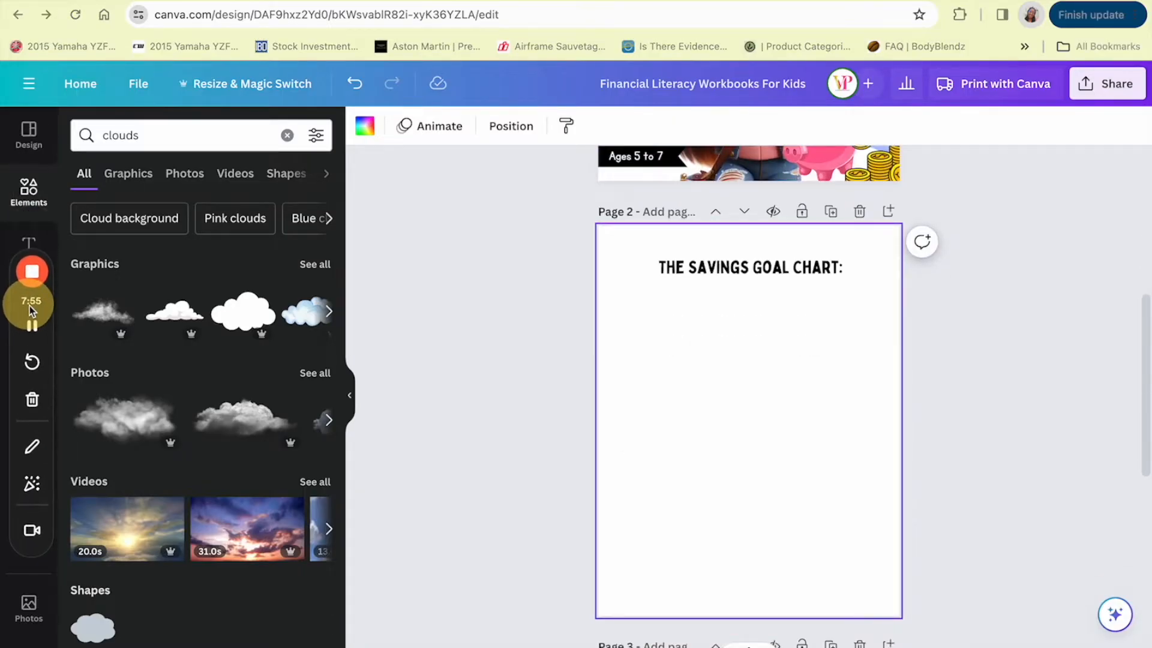
left_click(162, 143)
type("pro")
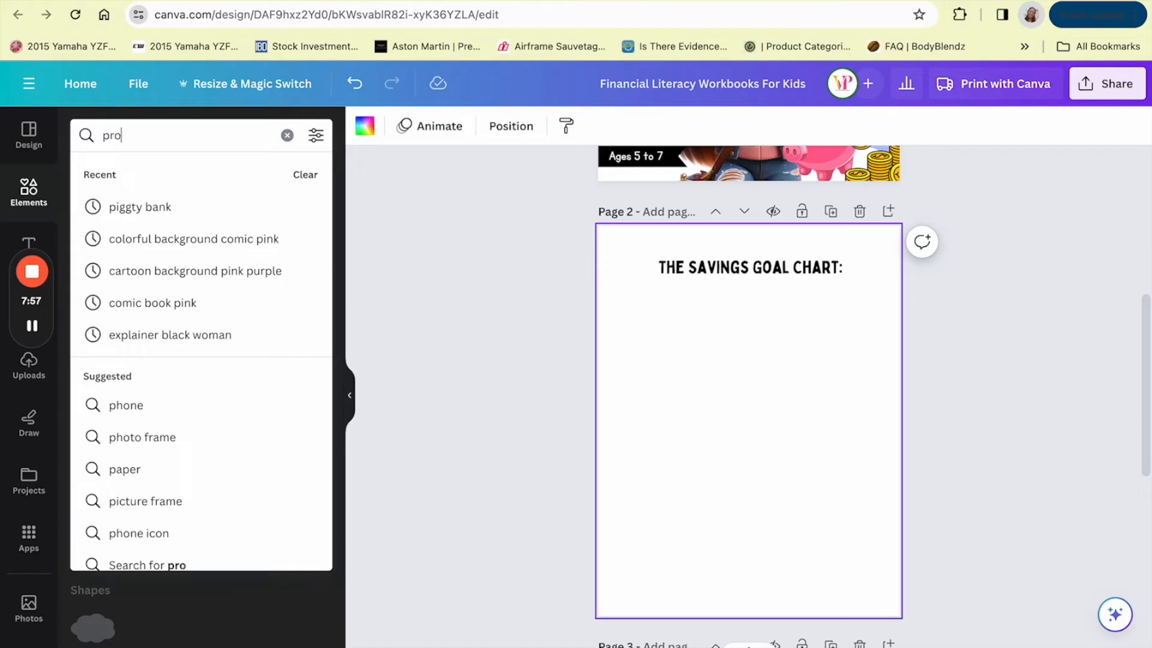
type("gress bar")
key("Return")
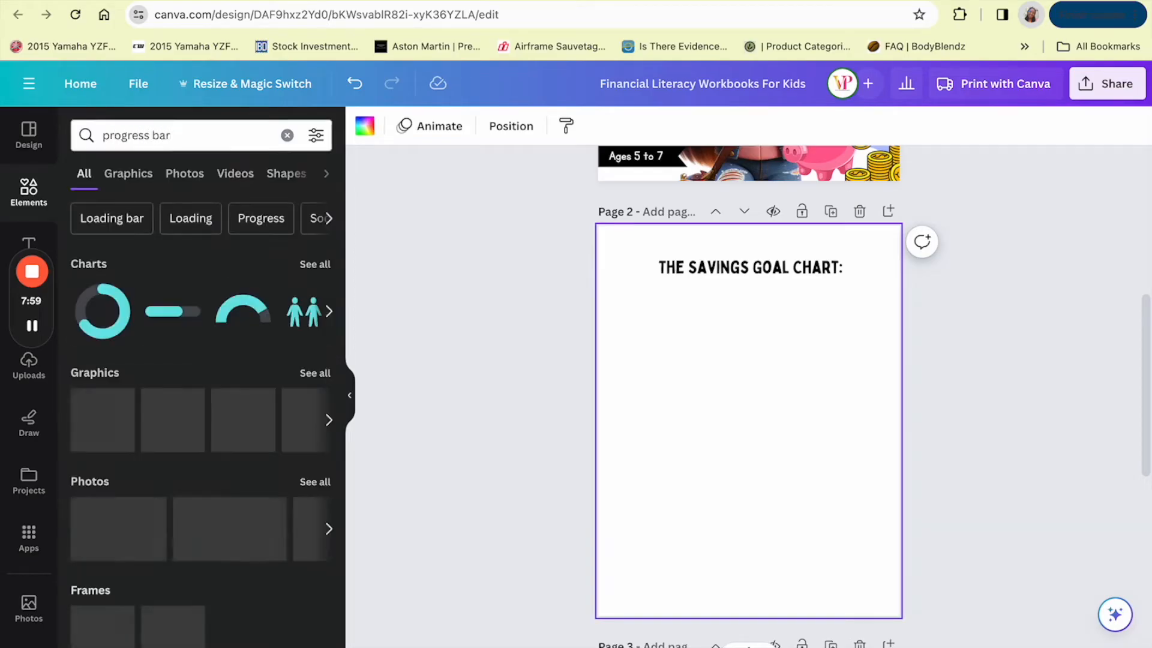
left_click(122, 180)
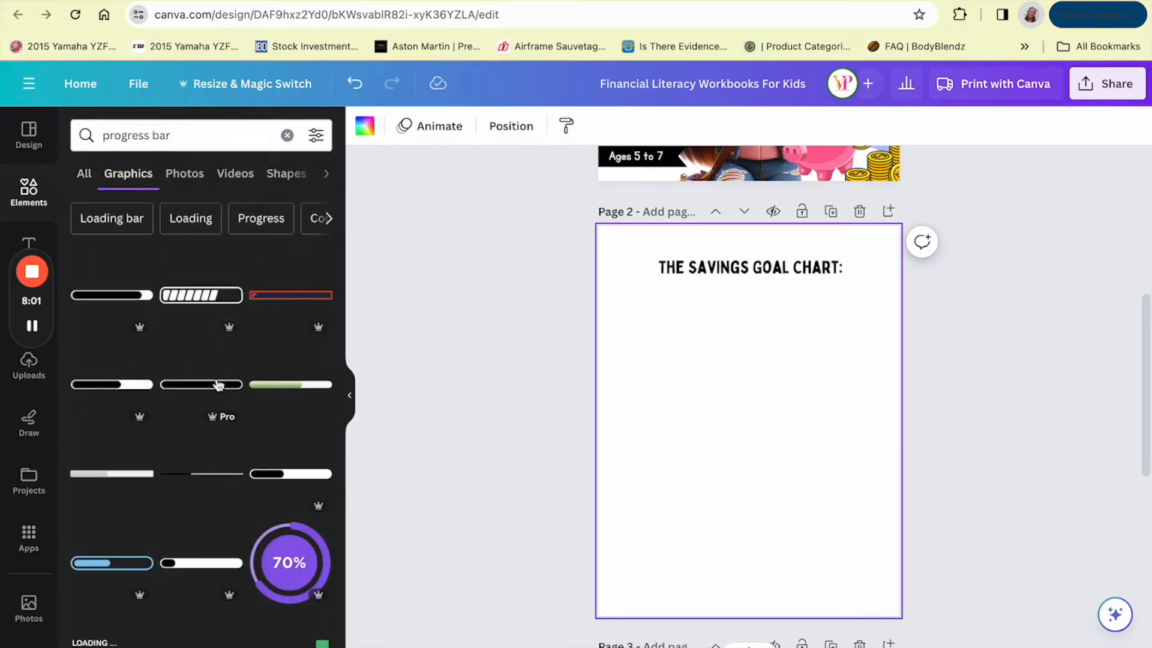
scroll(222, 431, "down", 8)
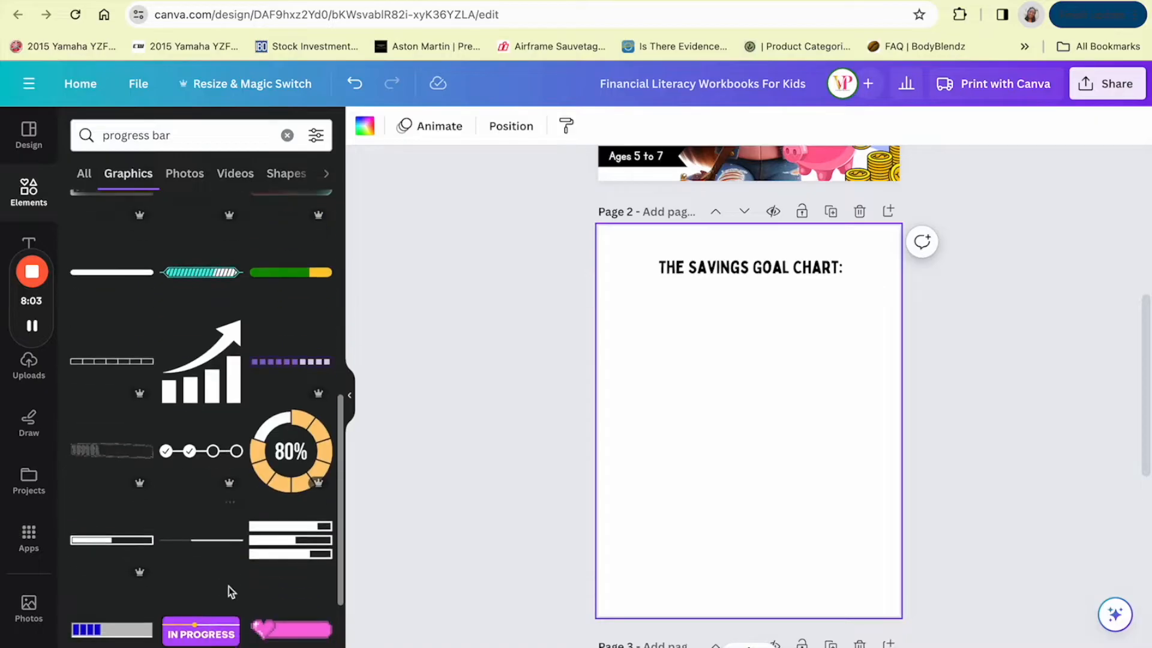
scroll(231, 591, "down", 5)
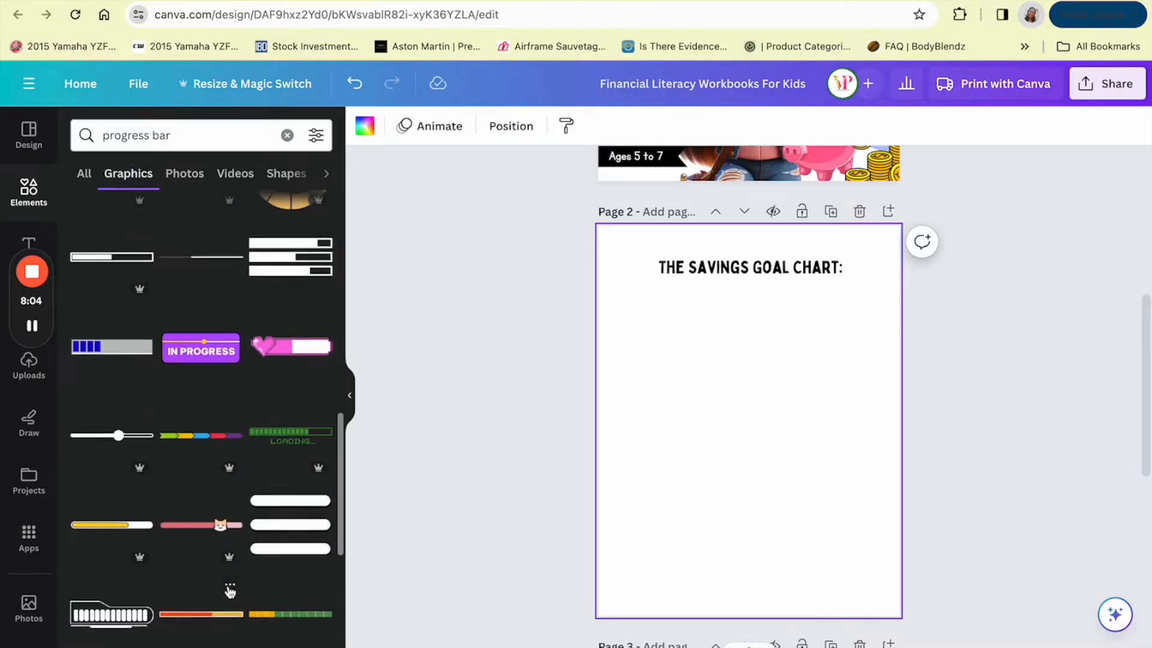
scroll(226, 592, "up", 13)
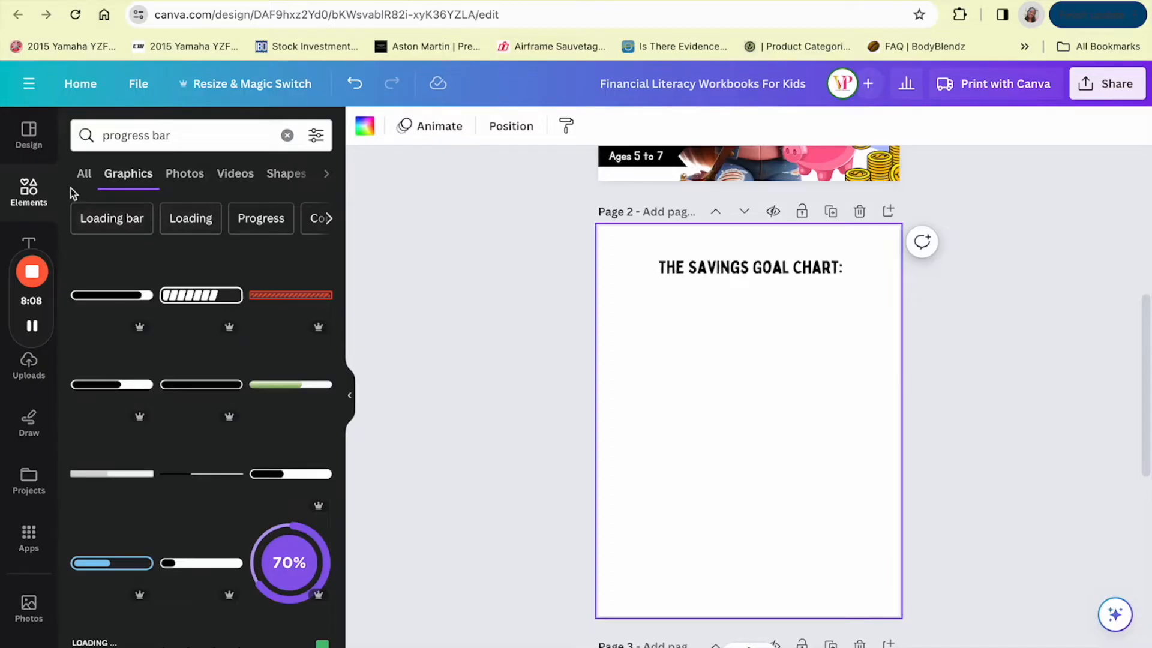
- Add a square shape to page 2, shrink it to a small box and place it below the title's left end
left_click(33, 188)
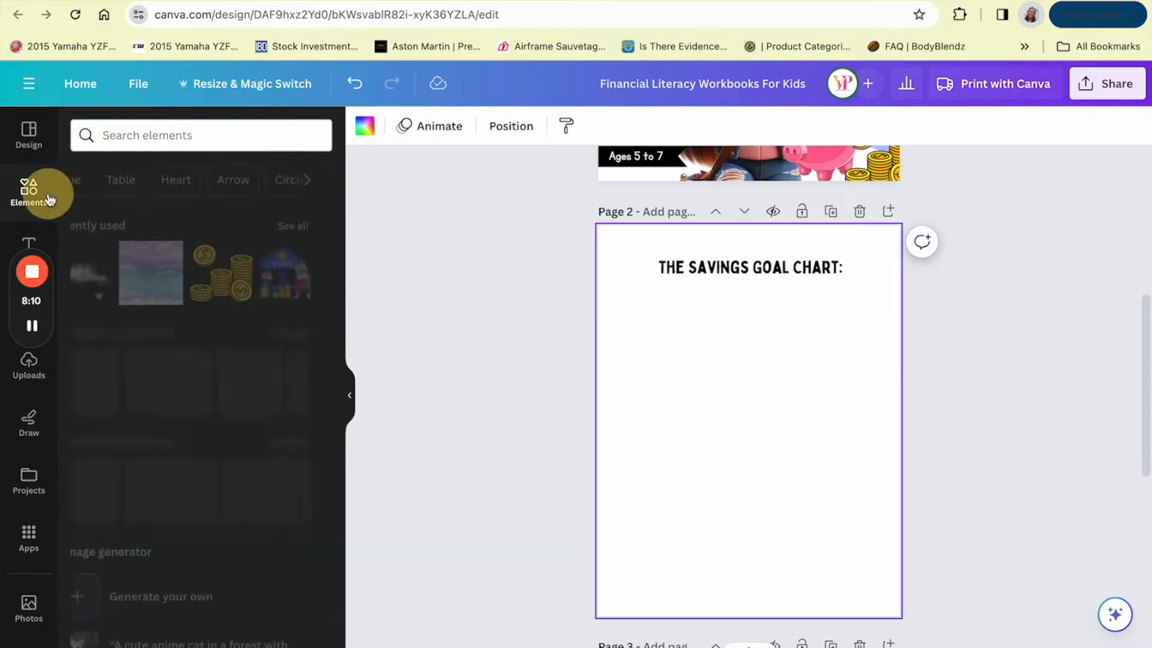
left_click(308, 336)
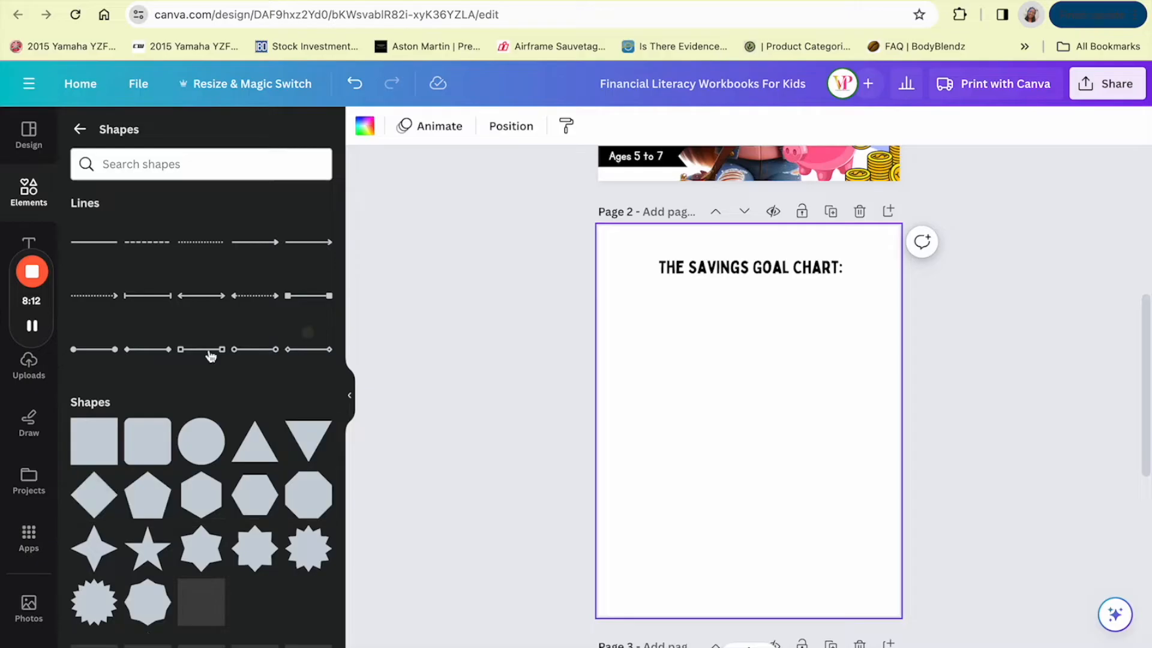
left_click(94, 441)
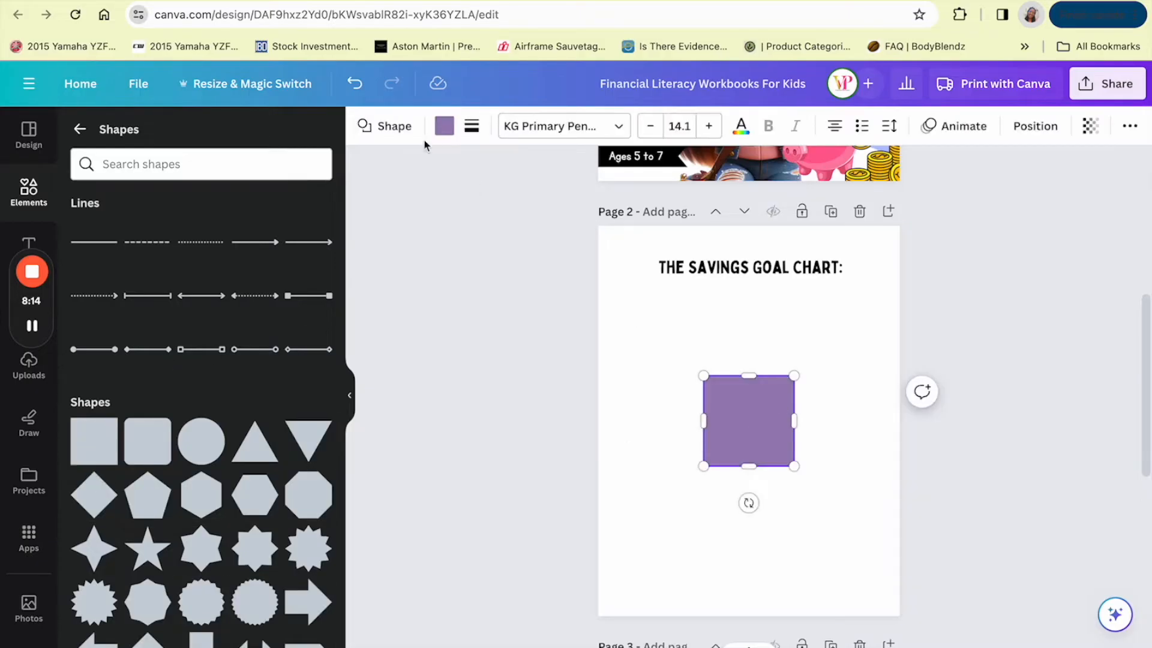
left_click_drag(739, 443, 685, 388)
left_click_drag(741, 320, 676, 380)
left_click_drag(676, 445, 671, 368)
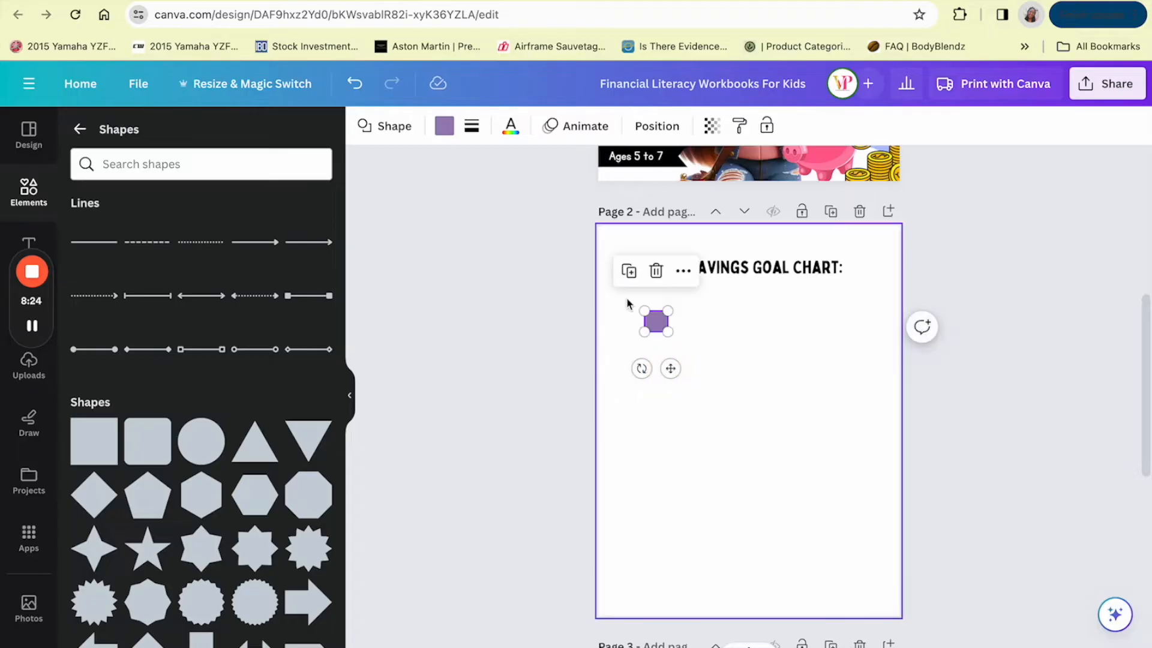
- Remove the small square's fill color and give it a solid border with weight 1
left_click(444, 126)
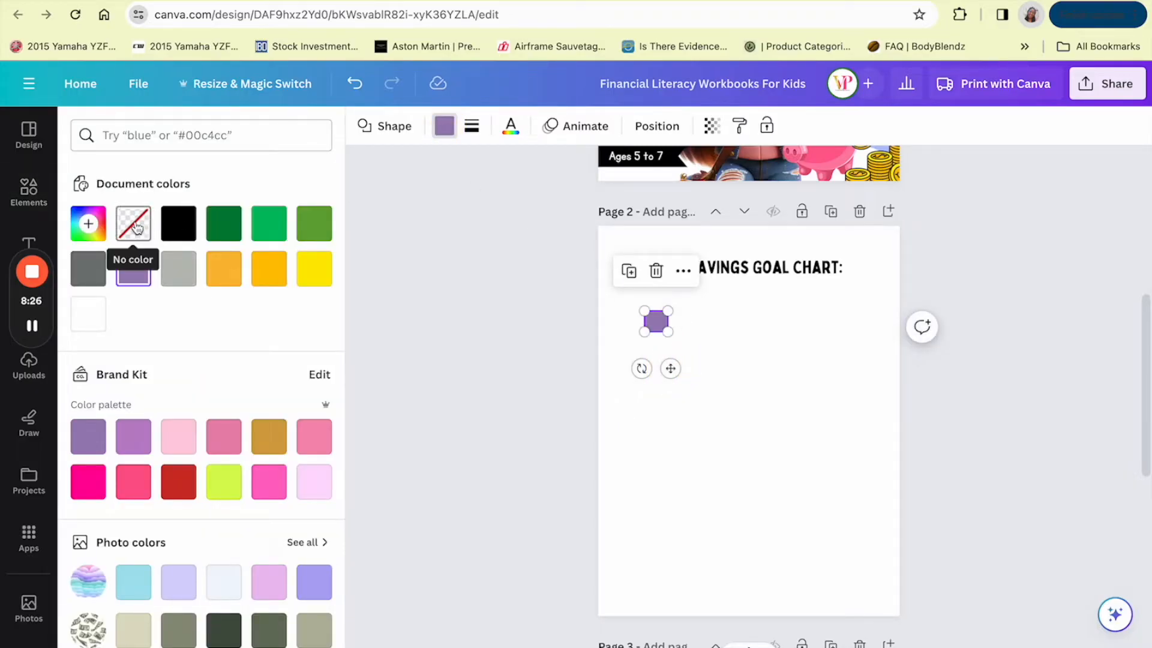
left_click(137, 226)
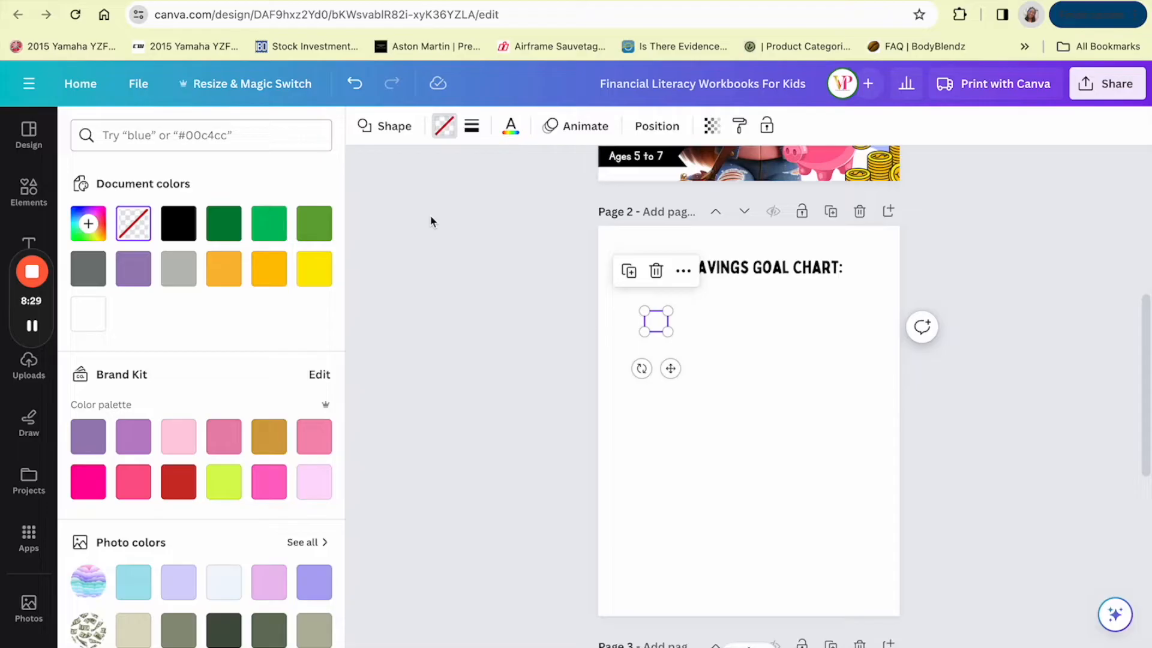
left_click(472, 128)
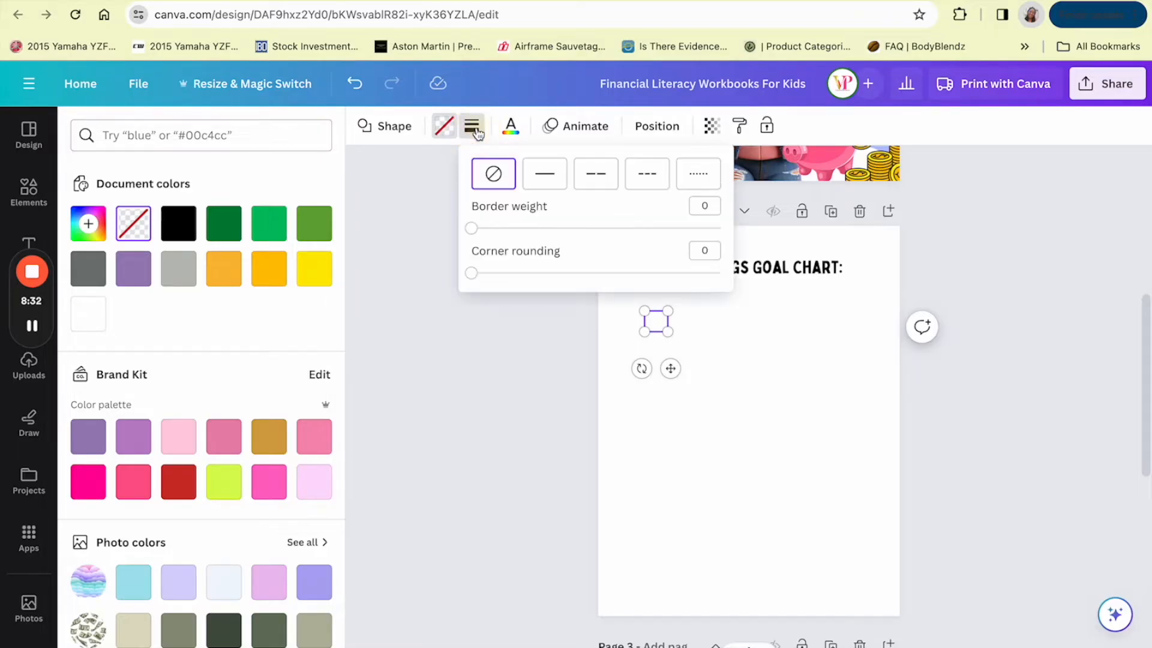
left_click(472, 229)
left_click_drag(472, 230, 473, 230)
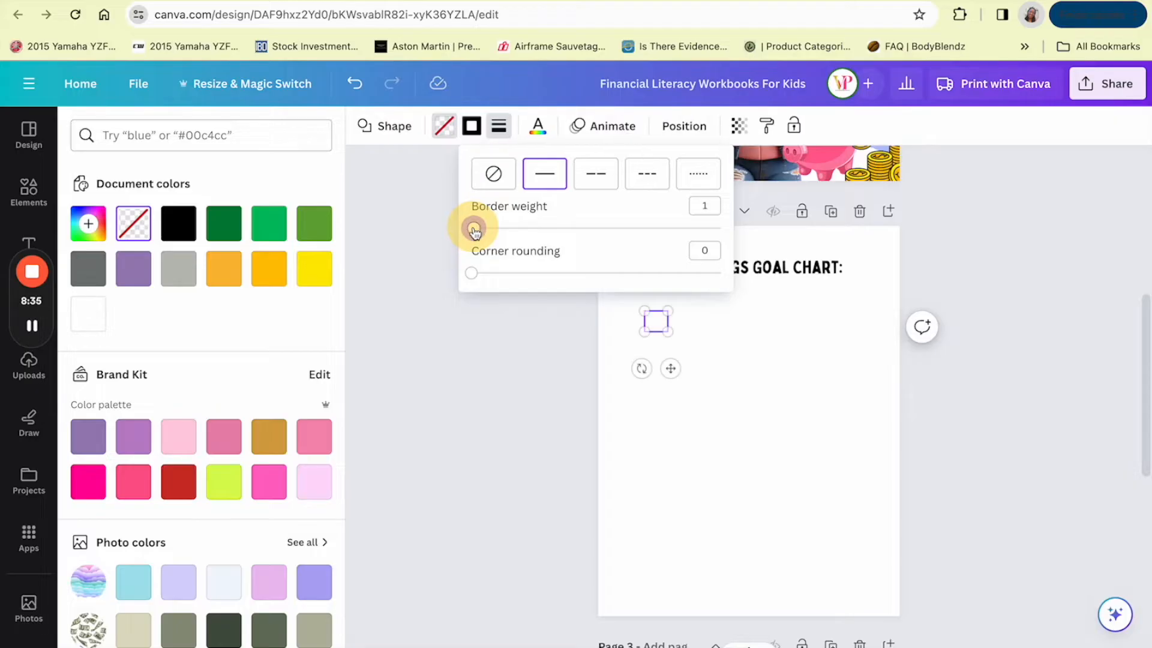
- Duplicate the small square side by side to build a horizontal row of ten adjoining boxes as the progress bar
left_click(725, 400)
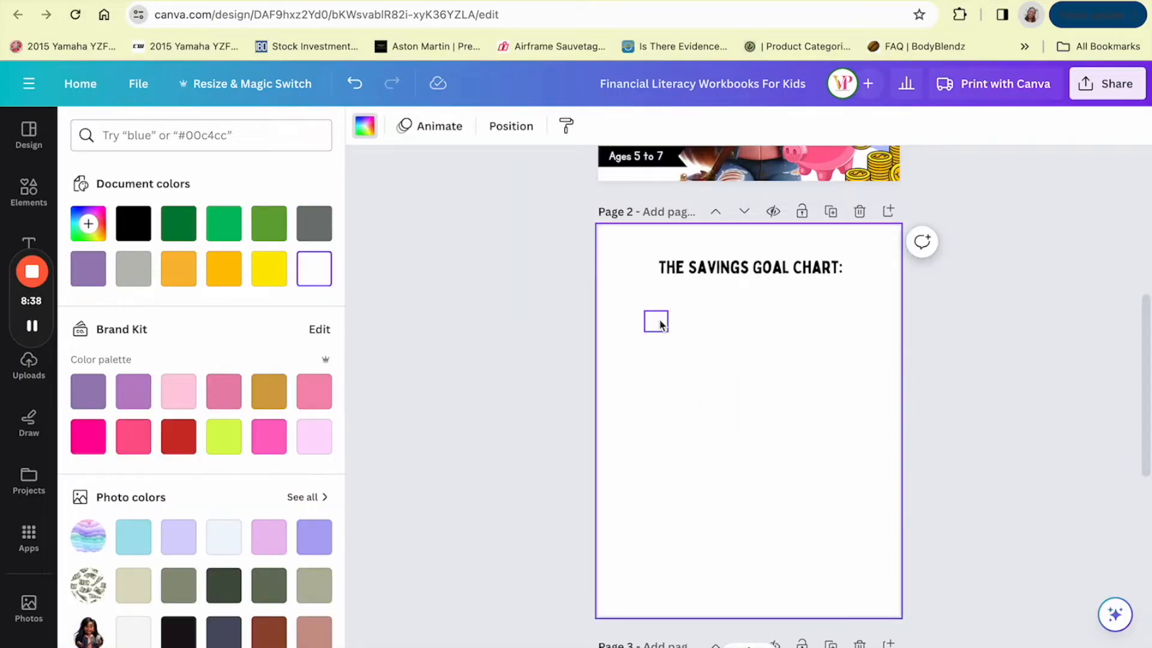
left_click(660, 324)
left_click(675, 374)
left_click_drag(676, 374, 694, 368)
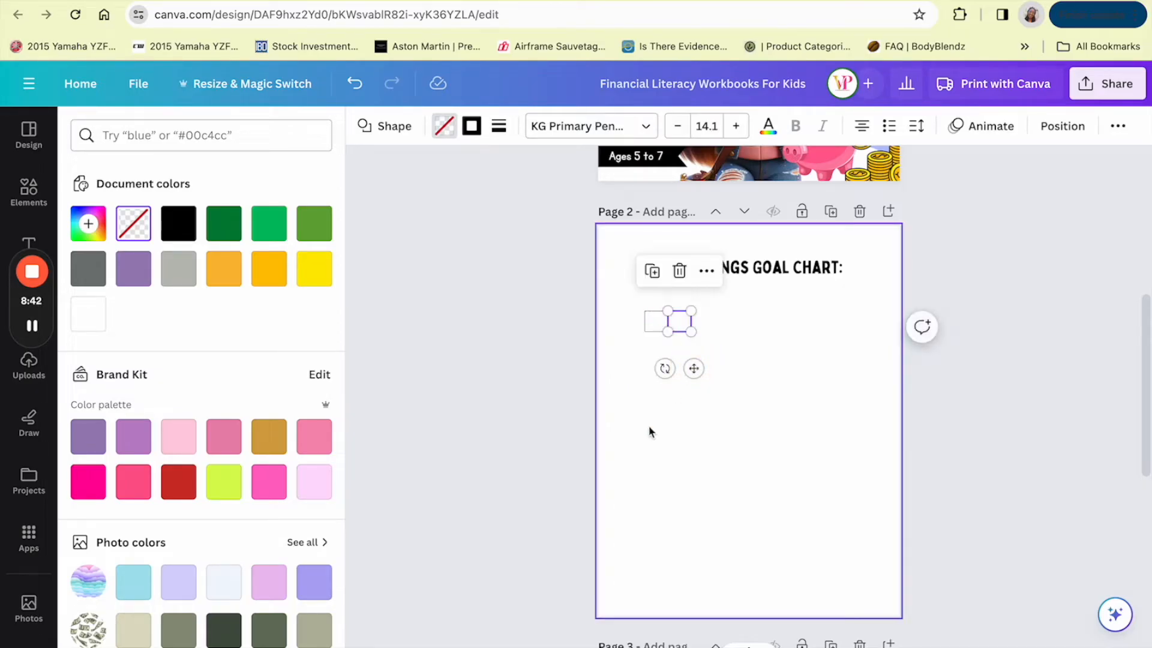
scroll(690, 429, "up", 5)
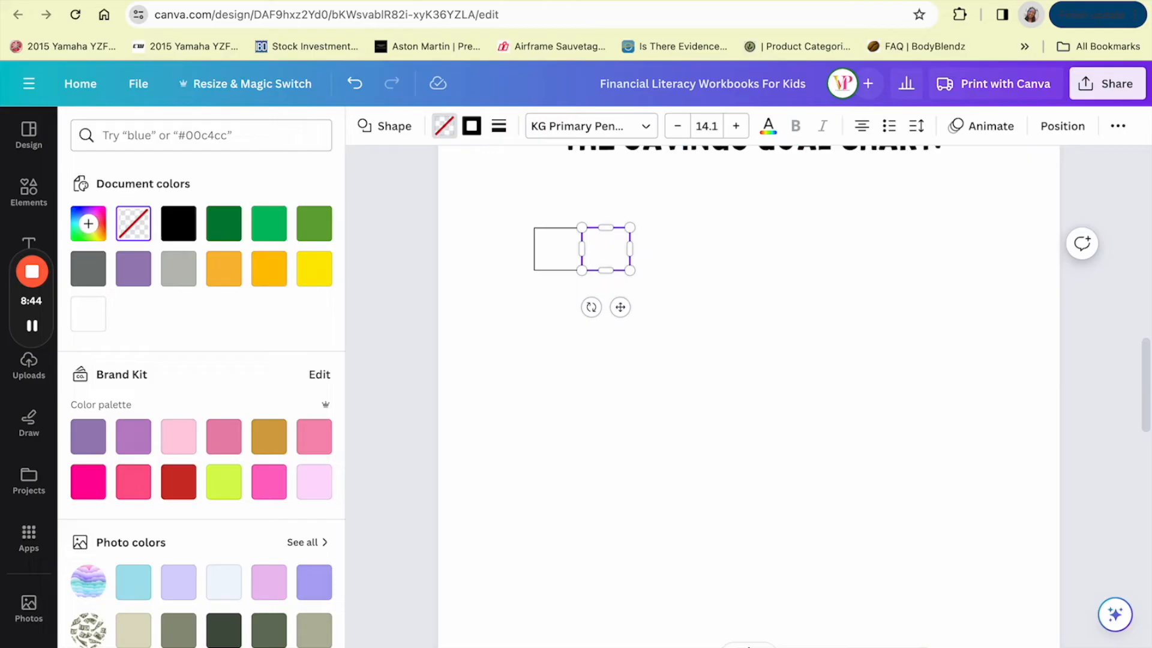
left_click(679, 373)
left_click_drag(635, 245, 711, 254)
left_click(590, 199)
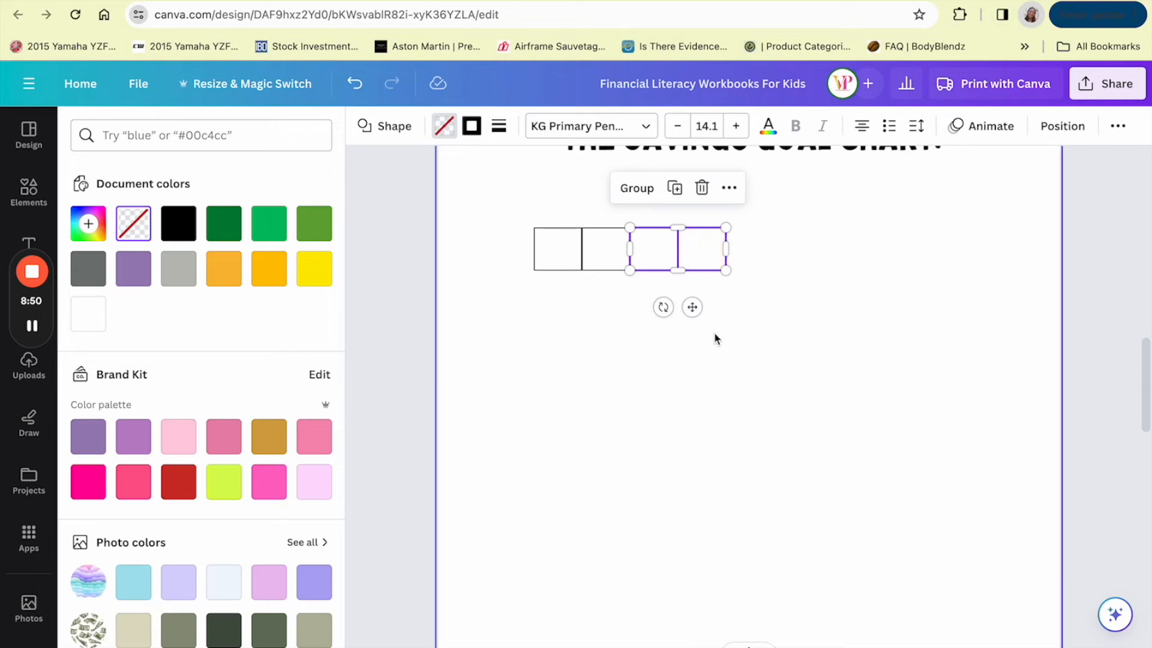
left_click(674, 188)
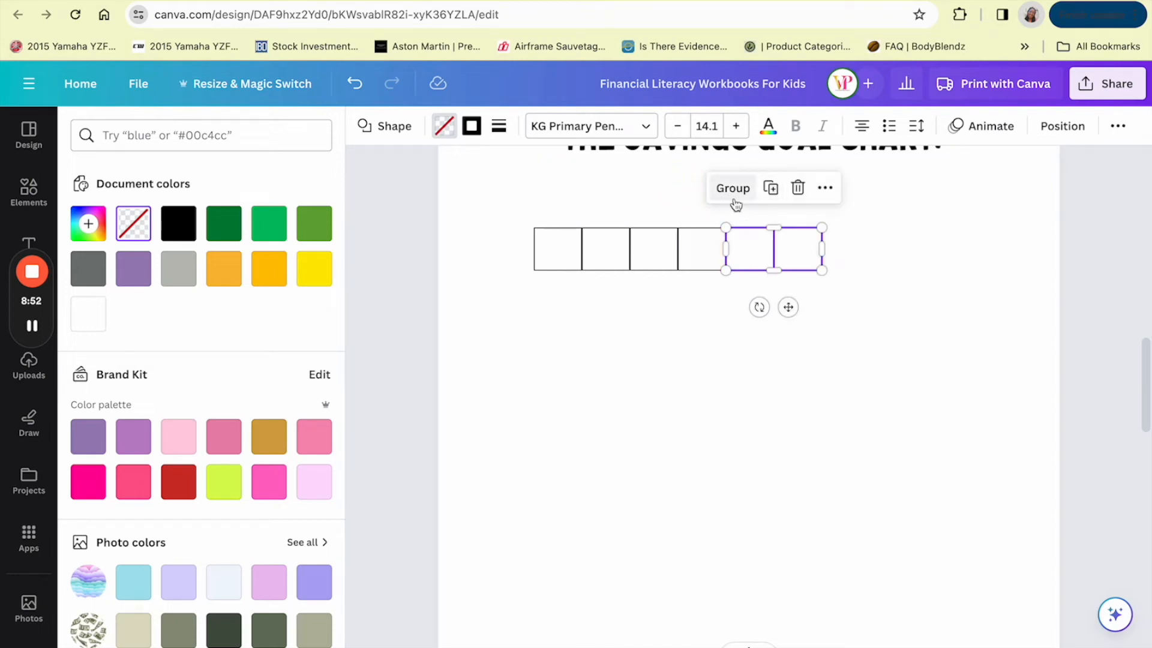
left_click(773, 189)
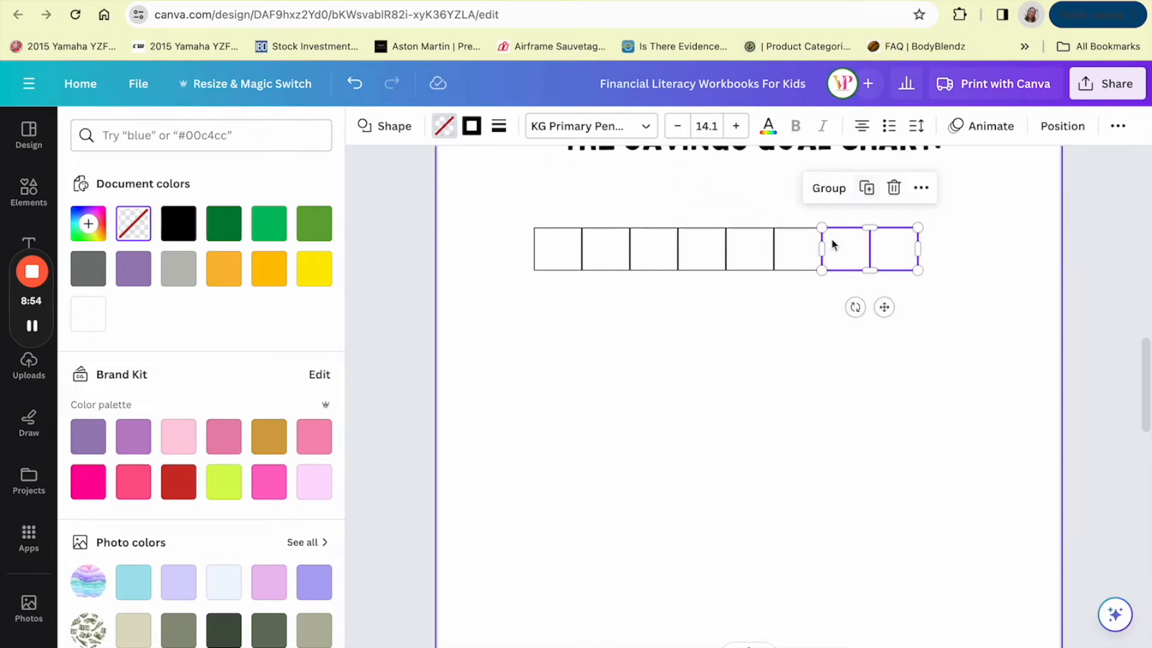
left_click(866, 188)
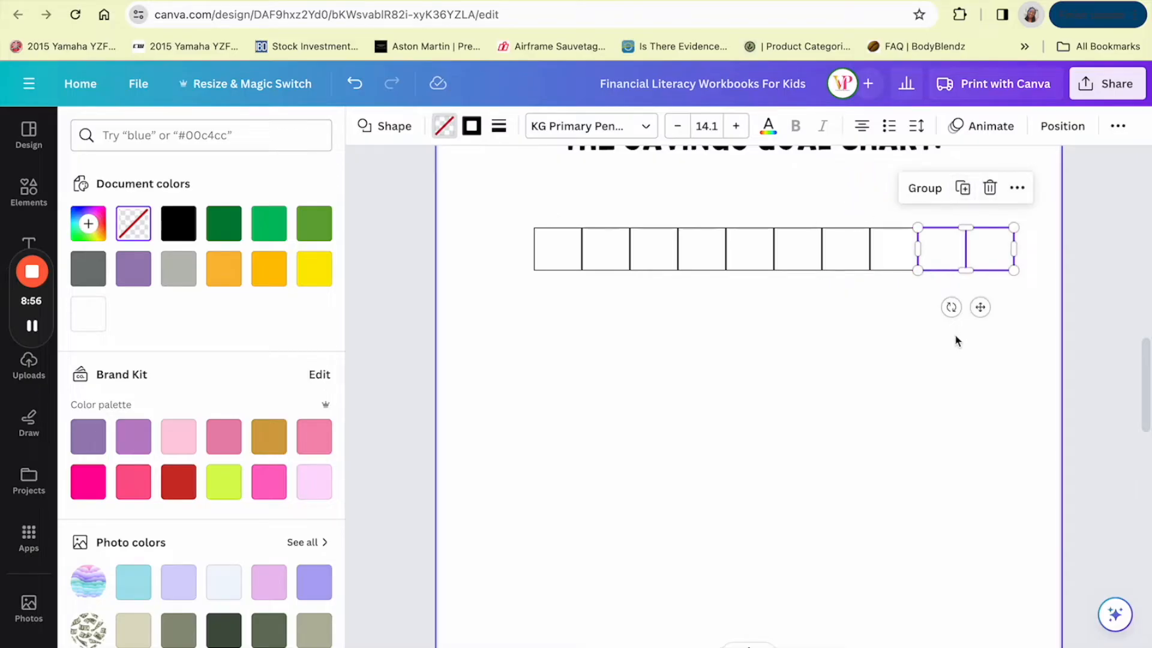
- Move the whole row of boxes so it sits centered beneath the Savings Goal Chart title
left_click(974, 361)
scroll(973, 362, "up", 2)
left_click_drag(992, 391, 531, 303)
left_click_drag(694, 334, 671, 310)
left_click(660, 412)
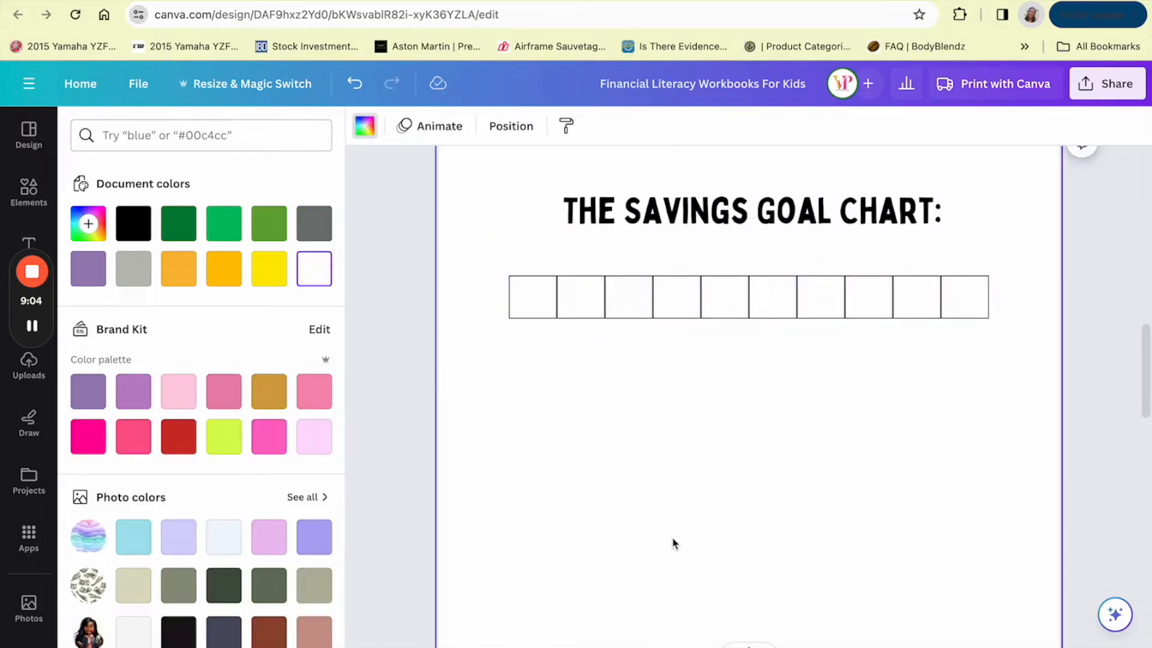
- Change the border color of all ten progress bar boxes from the first box's setting to dark green
left_click(522, 295)
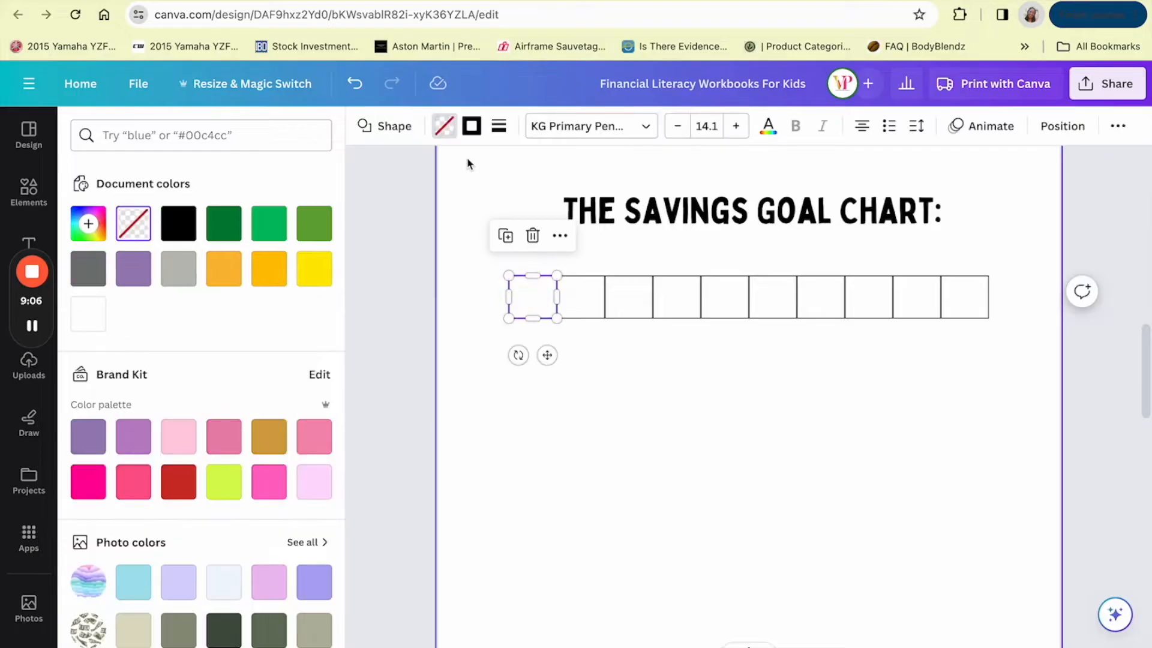
left_click(473, 129)
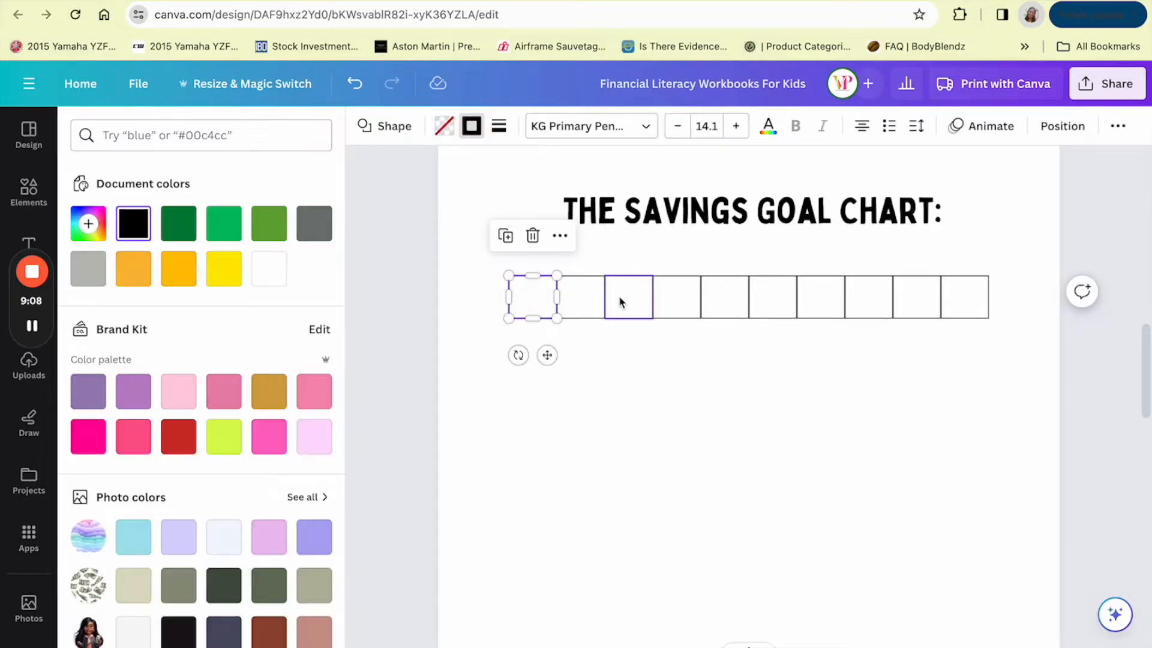
left_click(183, 224)
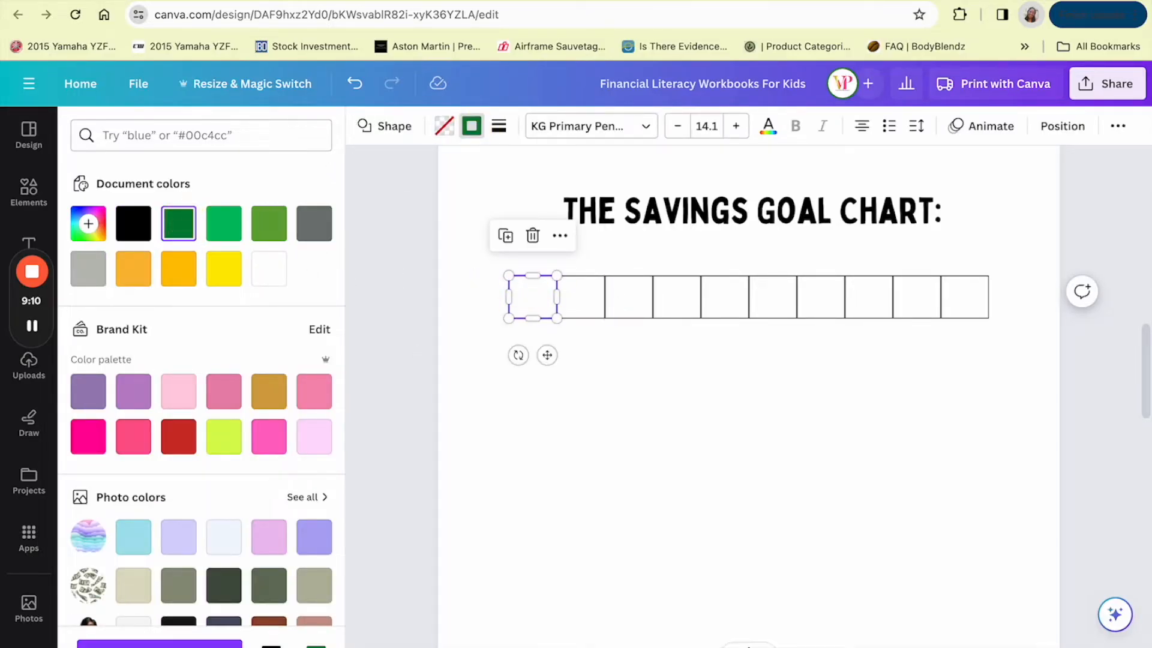
left_click(706, 464)
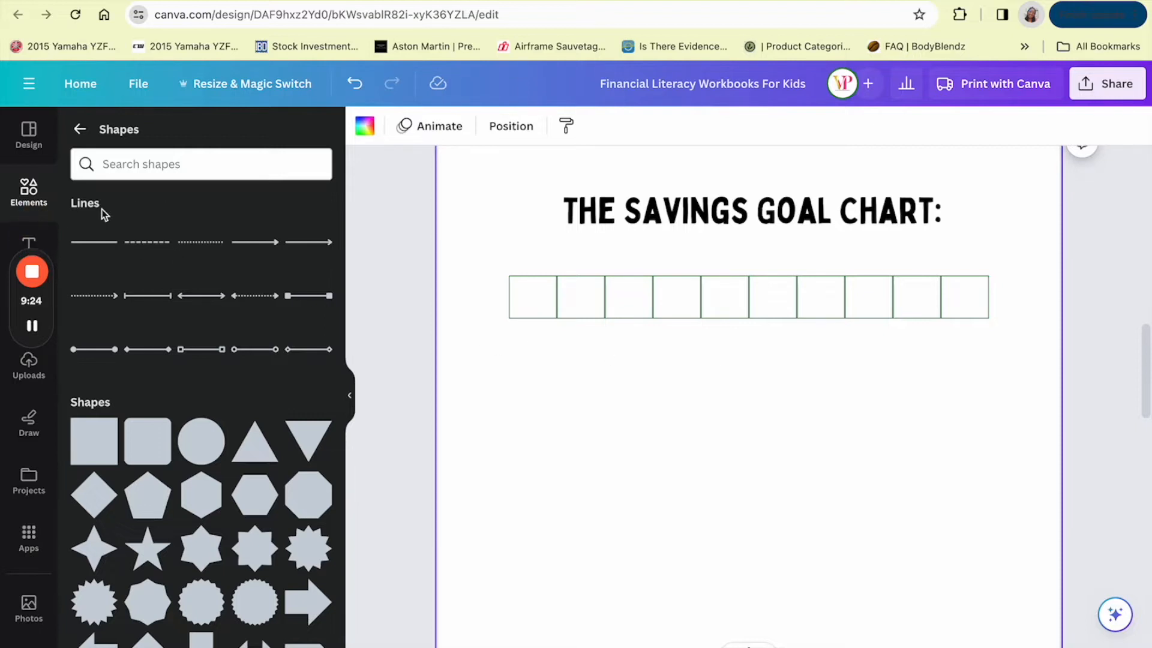
- Add a text box reading "Savings Goal:" below the left end of the progress bar
mouse_move(29, 311)
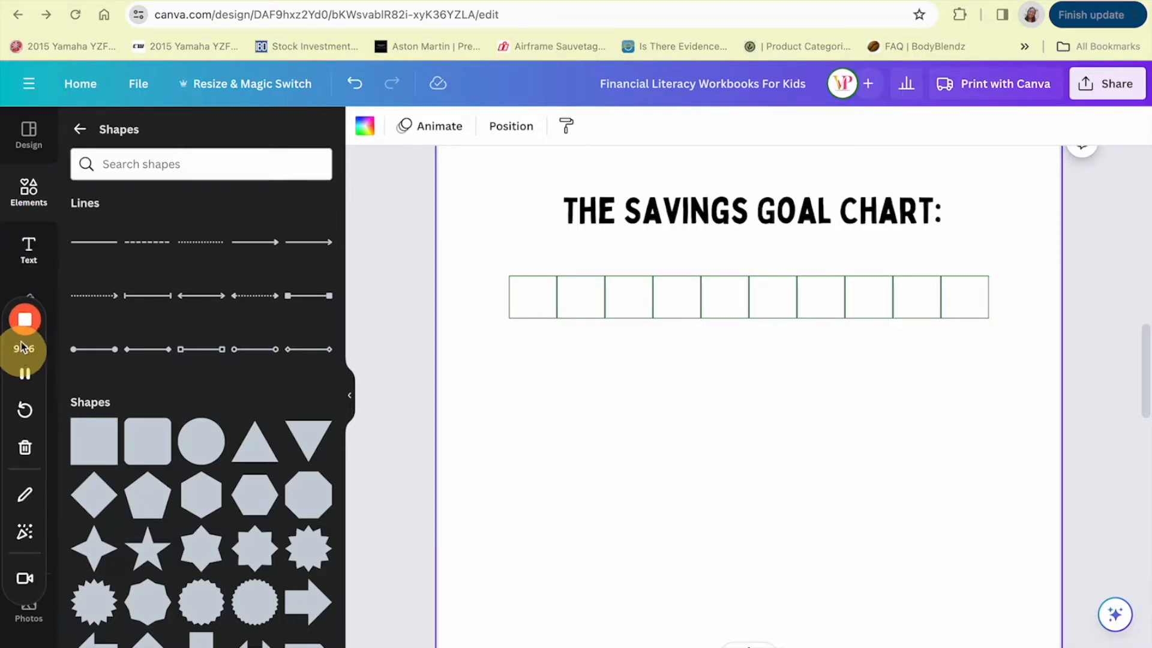
left_click(29, 259)
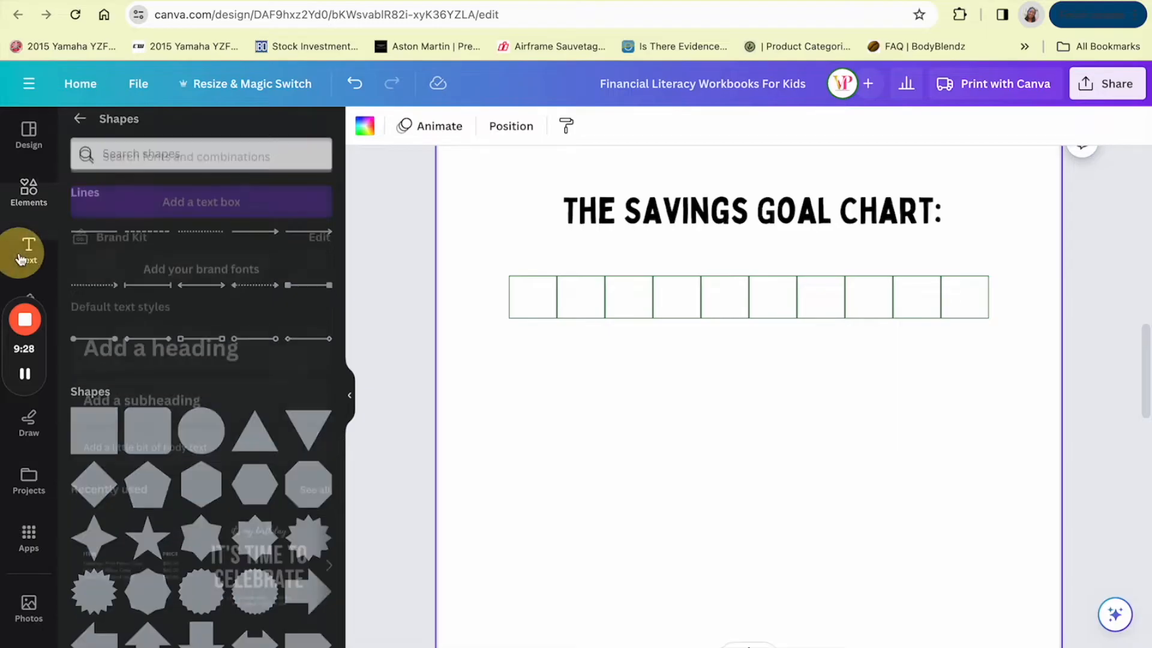
left_click(192, 182)
left_click_drag(763, 442, 565, 399)
left_click_drag(594, 356, 672, 360)
type("Savings Goal:")
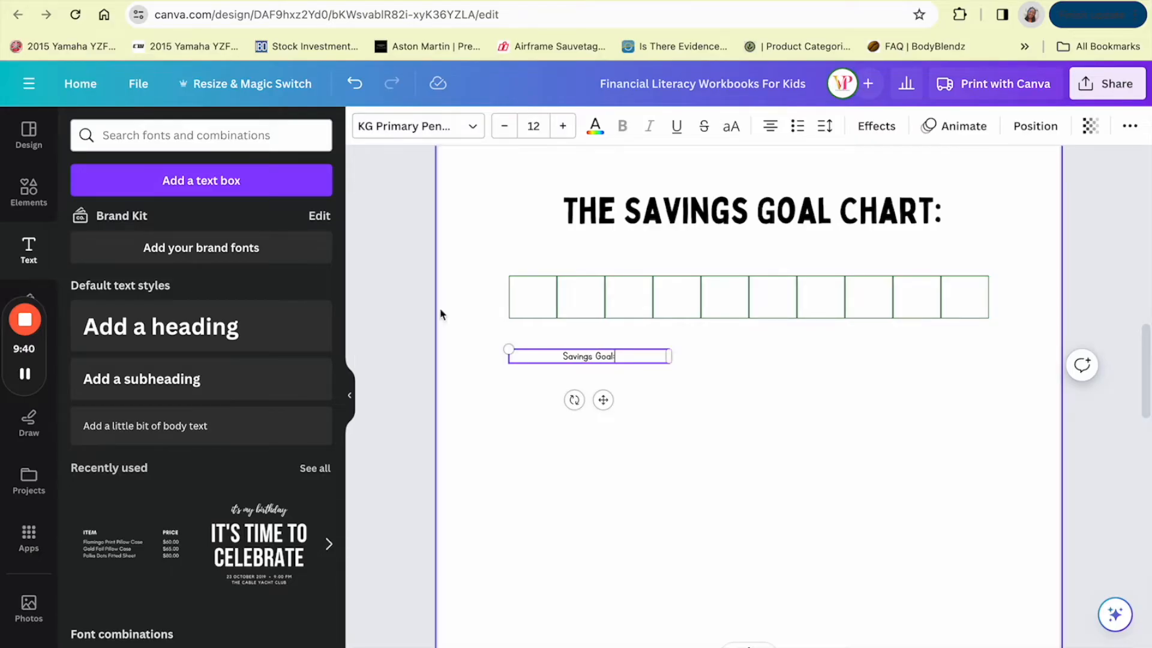
- Add a plain straight line, make it thin and place it just under the "Savings Goal:" text
left_click(29, 192)
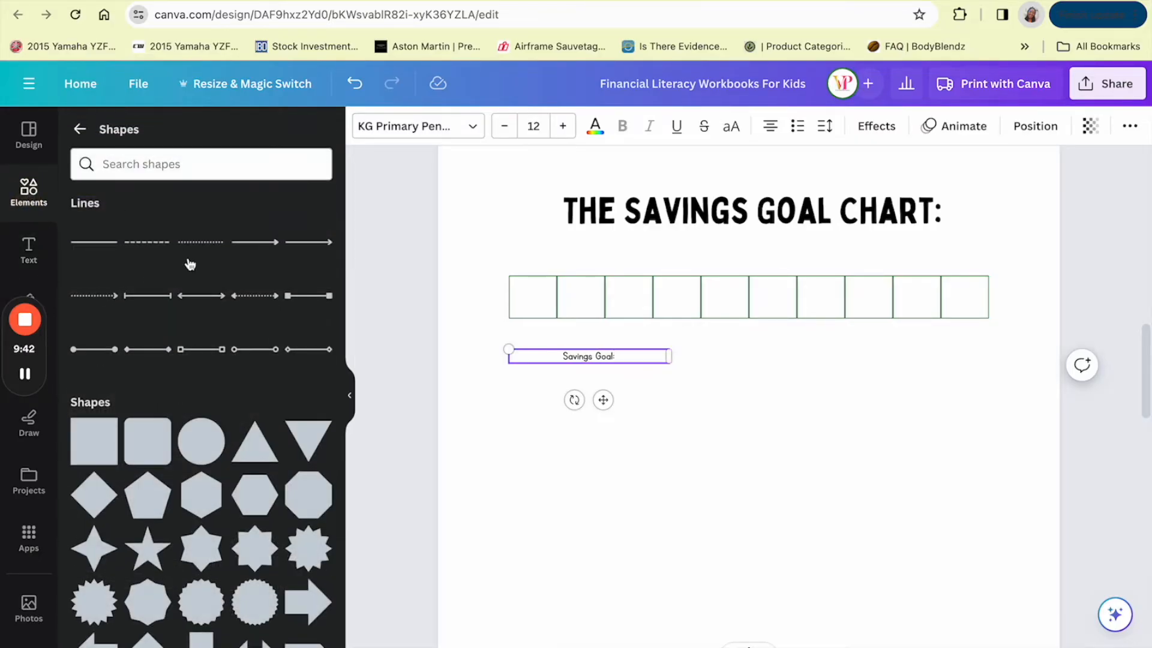
left_click(105, 249)
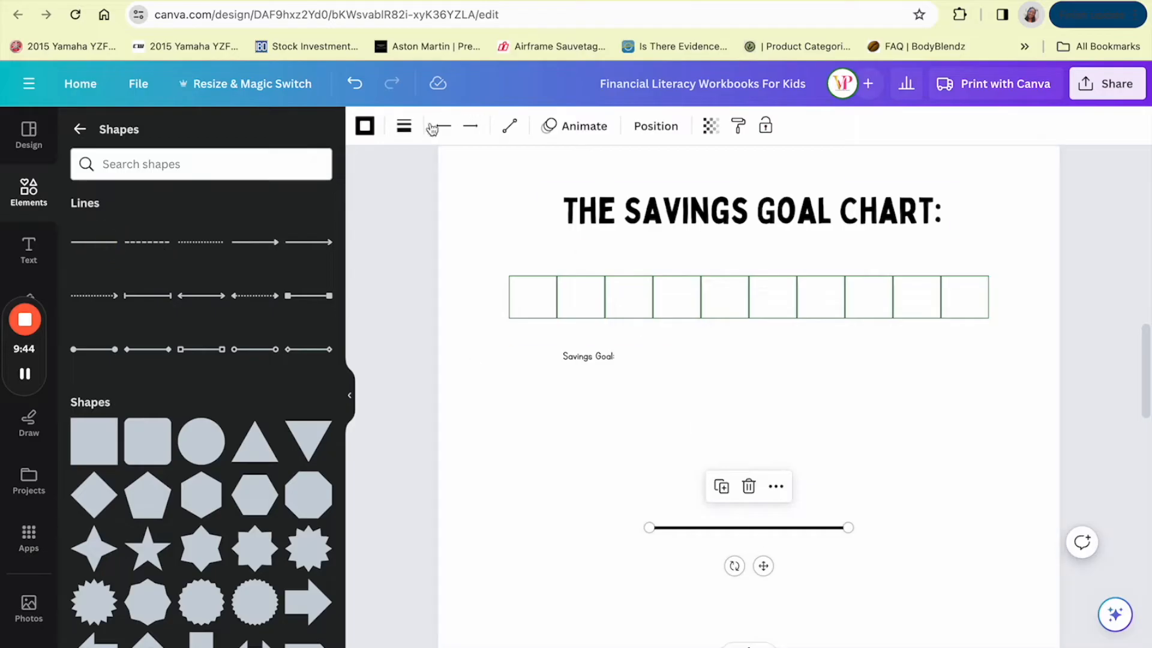
left_click(403, 125)
left_click_drag(422, 268, 405, 269)
left_click_drag(763, 565, 608, 430)
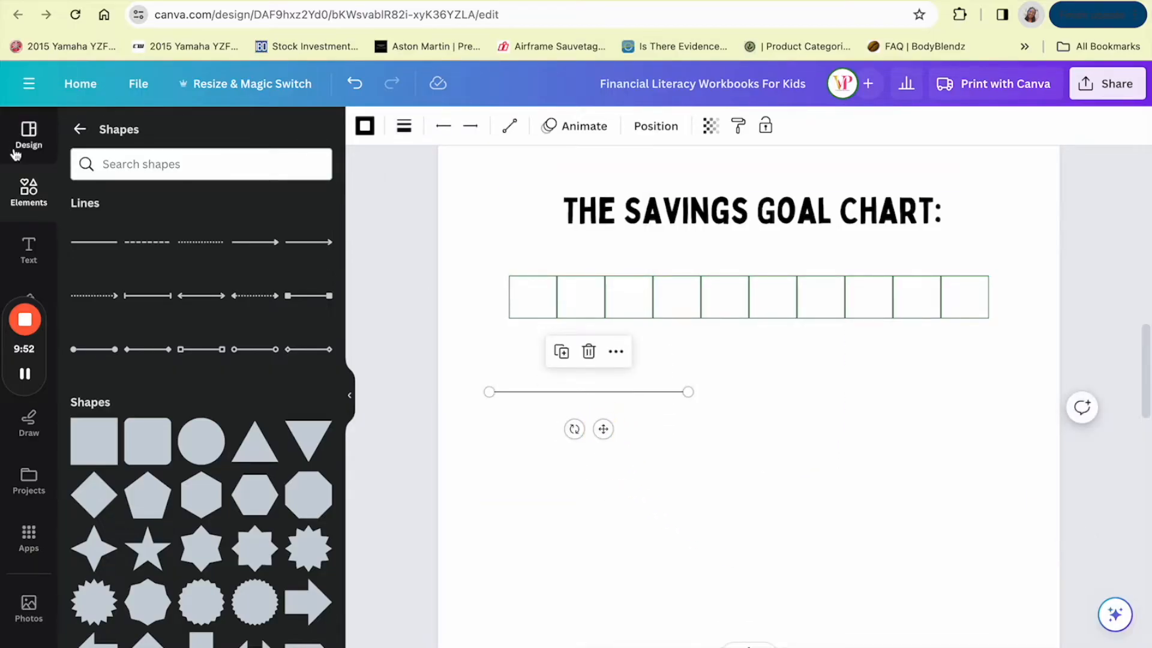
- Search the elements for "Dollar sign"
left_click(29, 190)
left_click(180, 135)
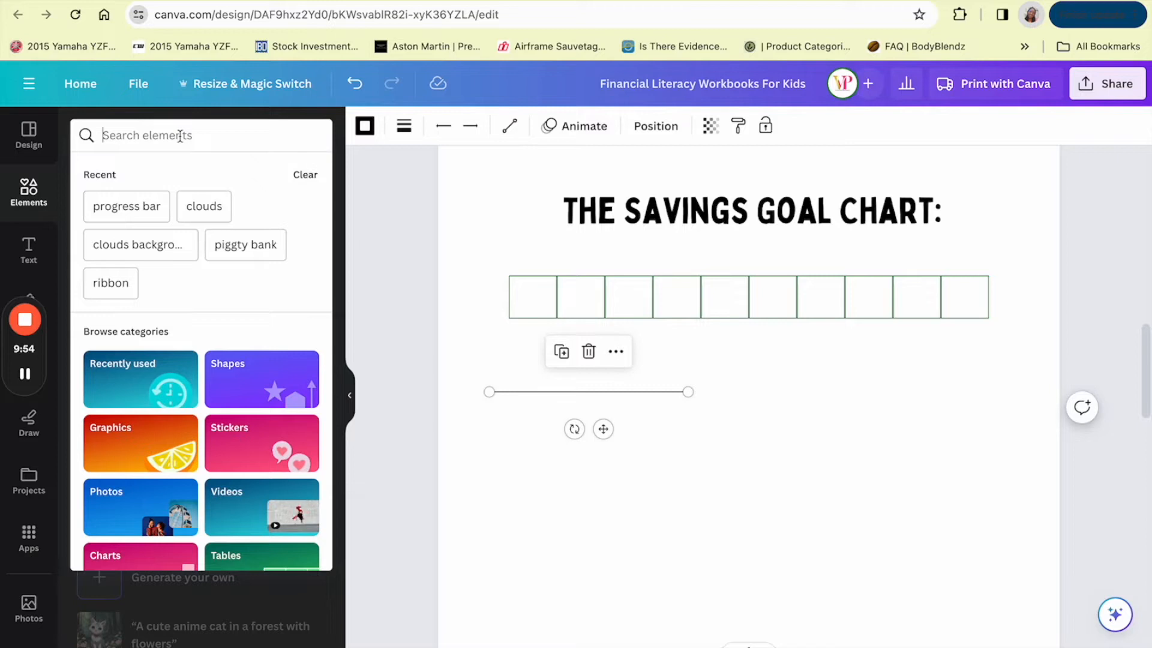
type("Dollar sign")
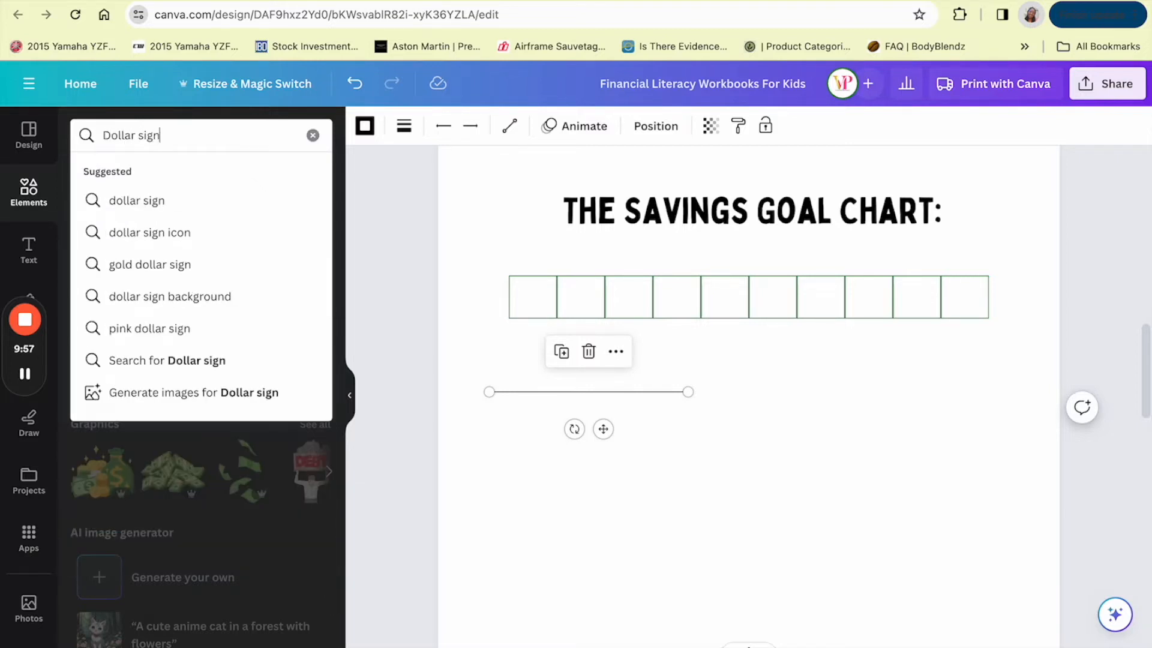
key("Return")
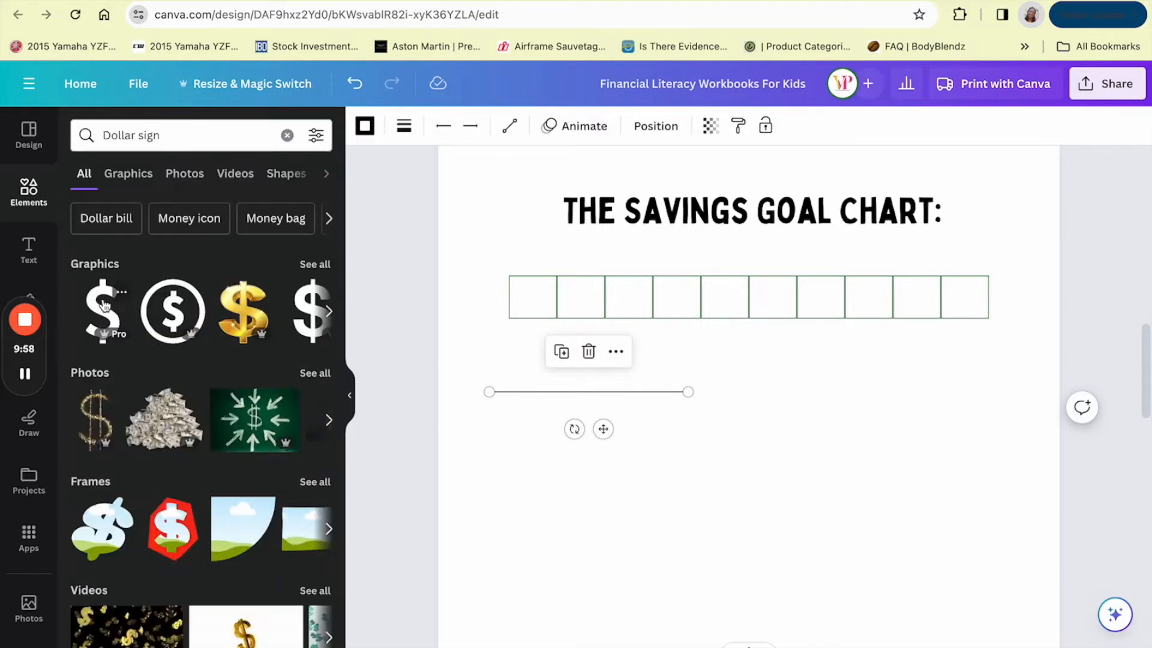
- Add the plain dollar sign graphic, shrink it and place it at the left end of the writing line
left_click(100, 307)
left_click_drag(830, 367, 750, 529)
left_click_drag(735, 605, 736, 458)
left_click_drag(776, 380, 703, 517)
left_click_drag(717, 571, 515, 425)
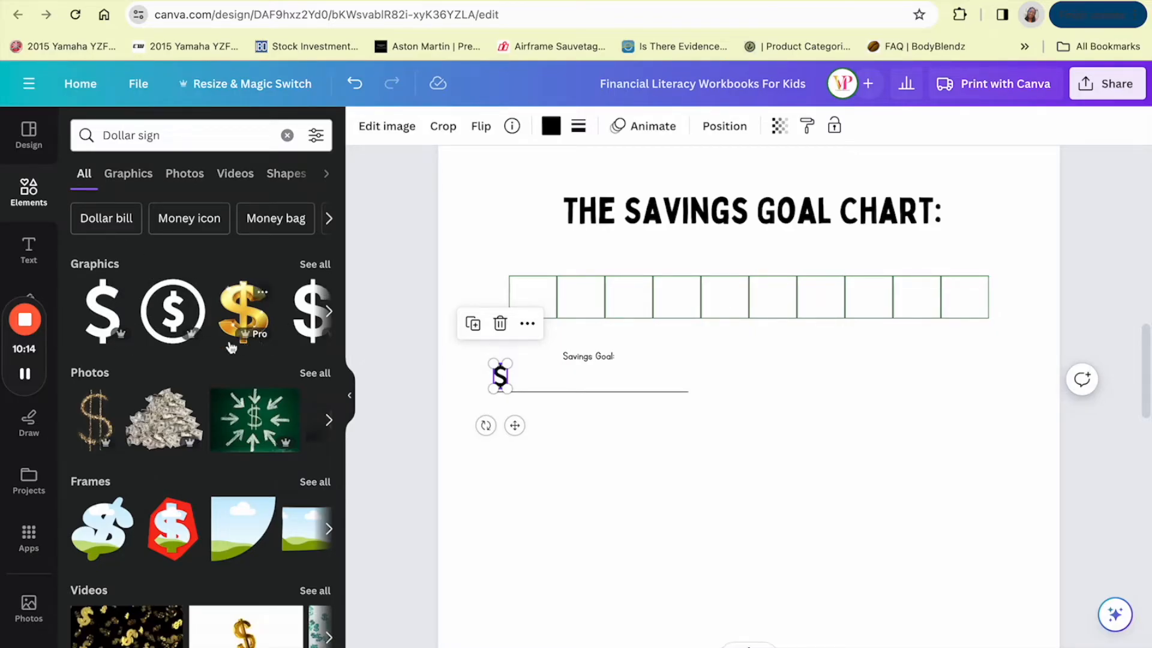
- Look through all the dollar sign graphics for a green one, trying the green circular version and removing it
left_click(315, 264)
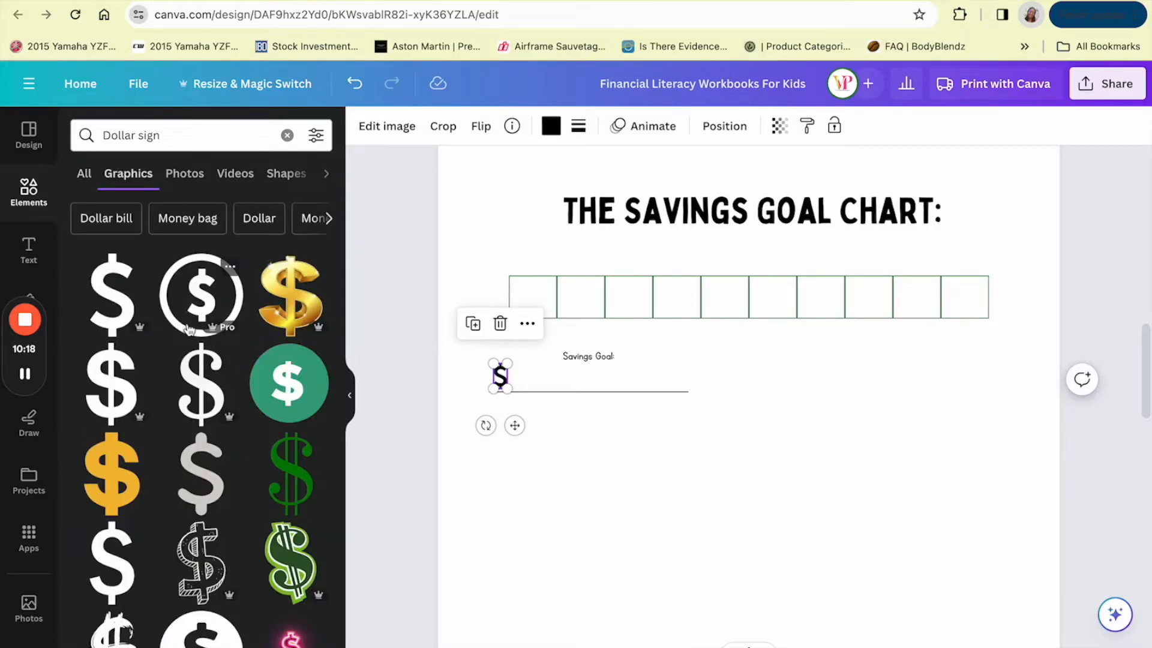
left_click(298, 409)
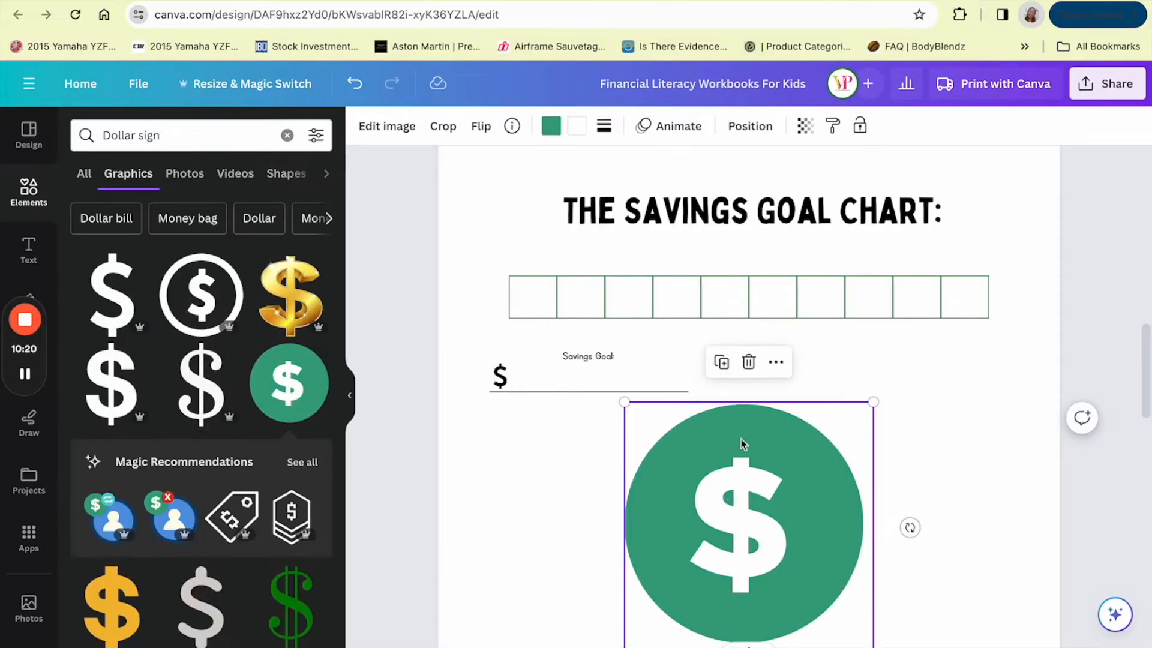
left_click(748, 360)
scroll(275, 470, "down", 5)
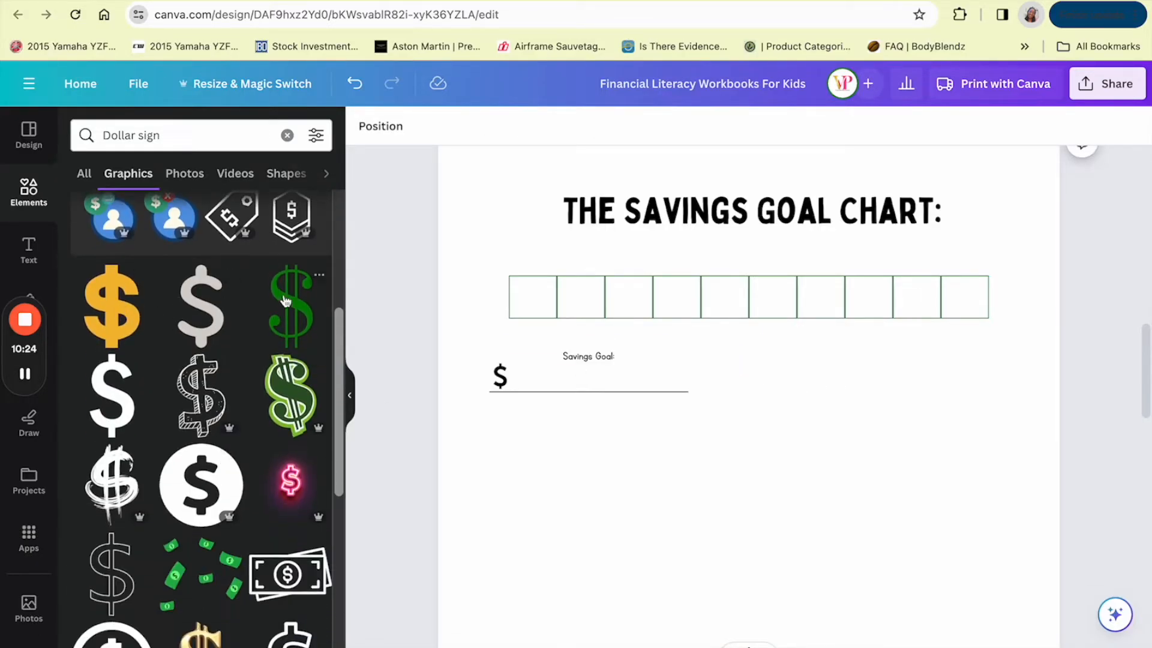
scroll(259, 444, "down", 2)
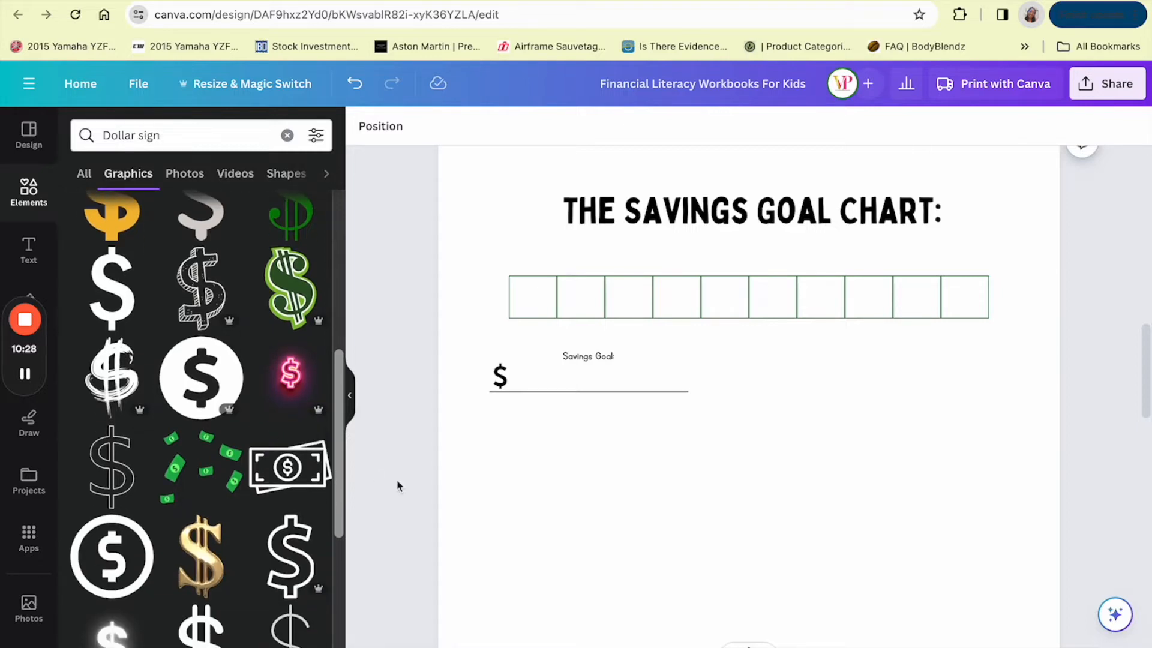
- Replace the black dollar sign with the two-tone green dollar graphic, shrunk to fit on the left end of the writing line
left_click(501, 376)
key("Delete")
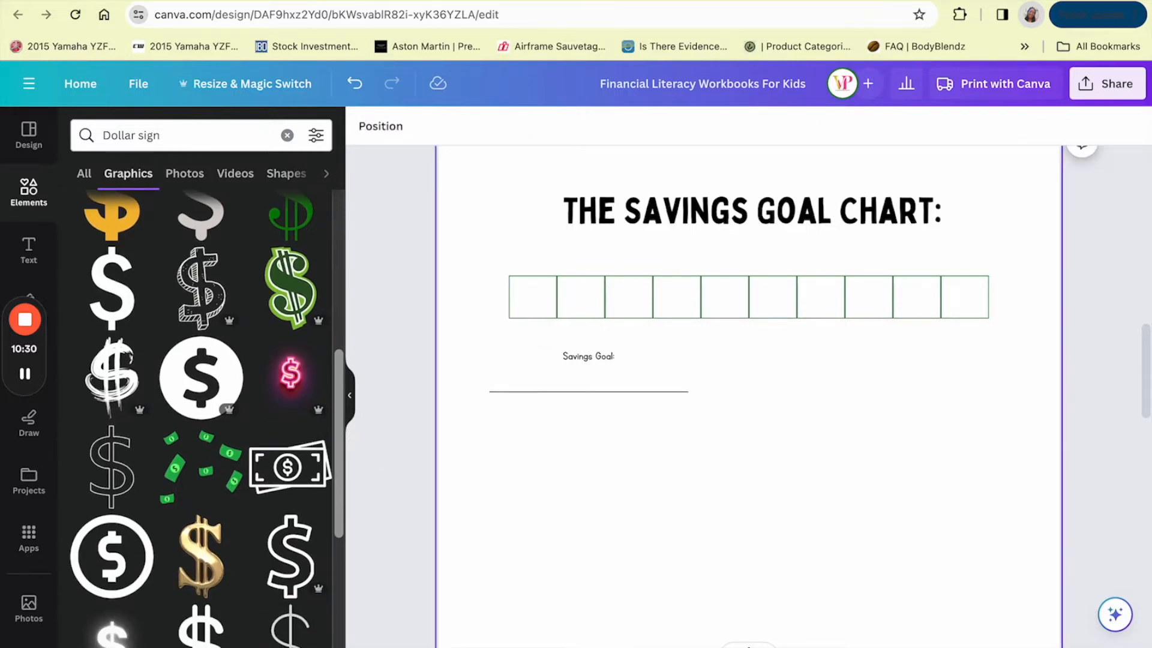
left_click(292, 303)
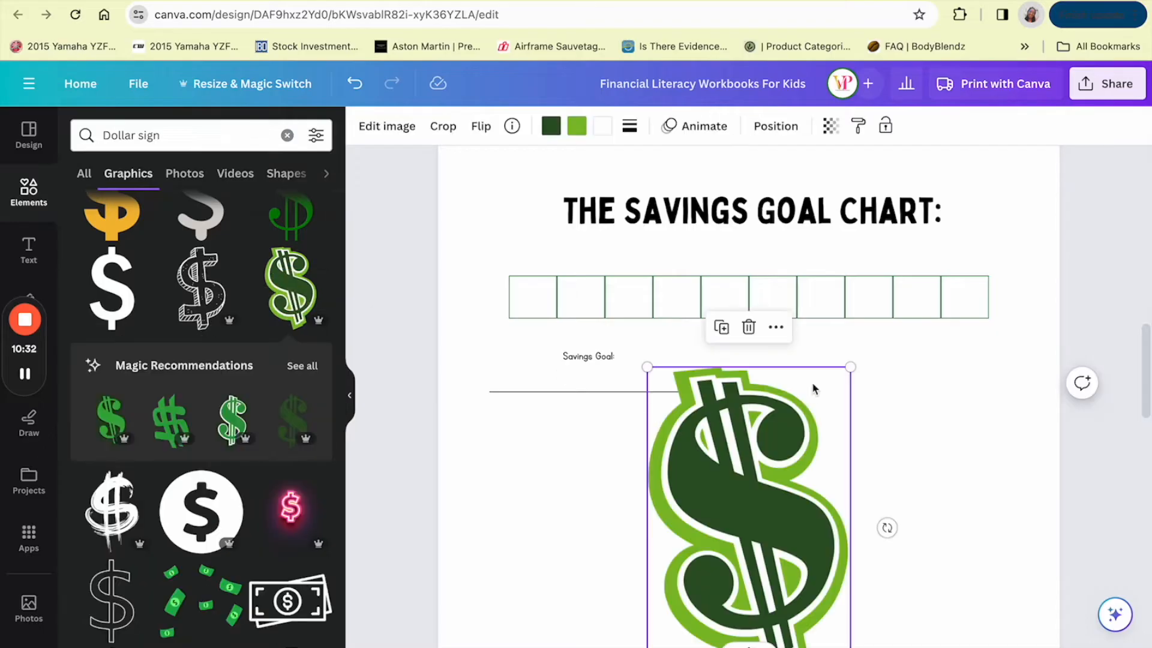
left_click_drag(851, 368, 736, 552)
left_click_drag(663, 597, 694, 437)
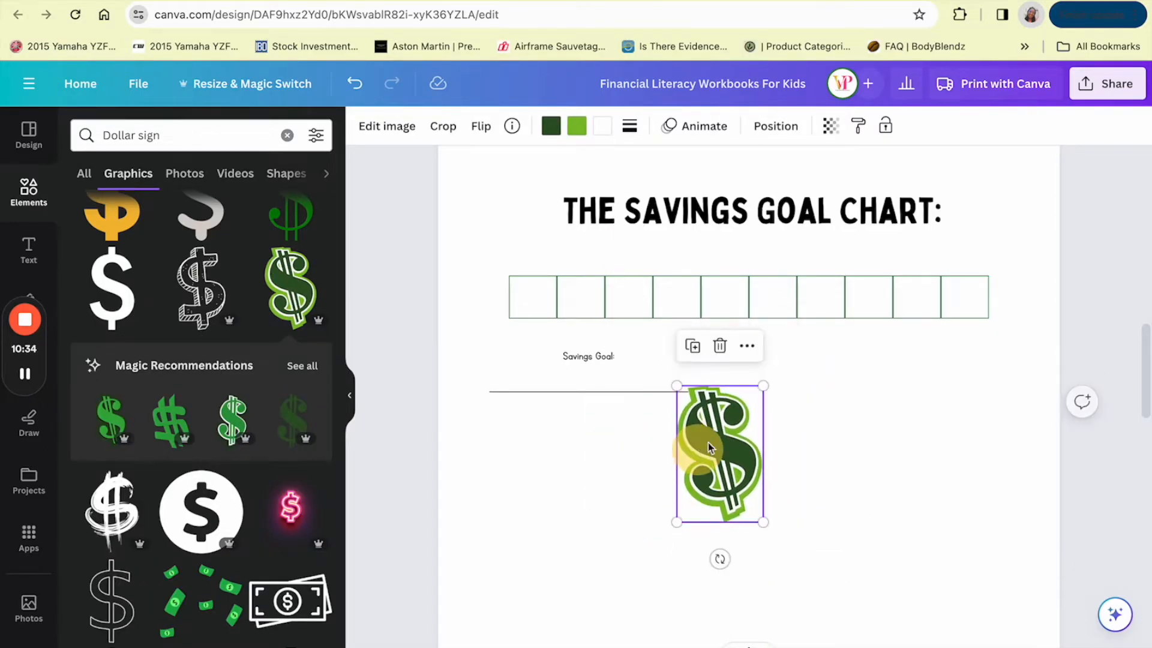
left_click_drag(761, 381, 718, 514)
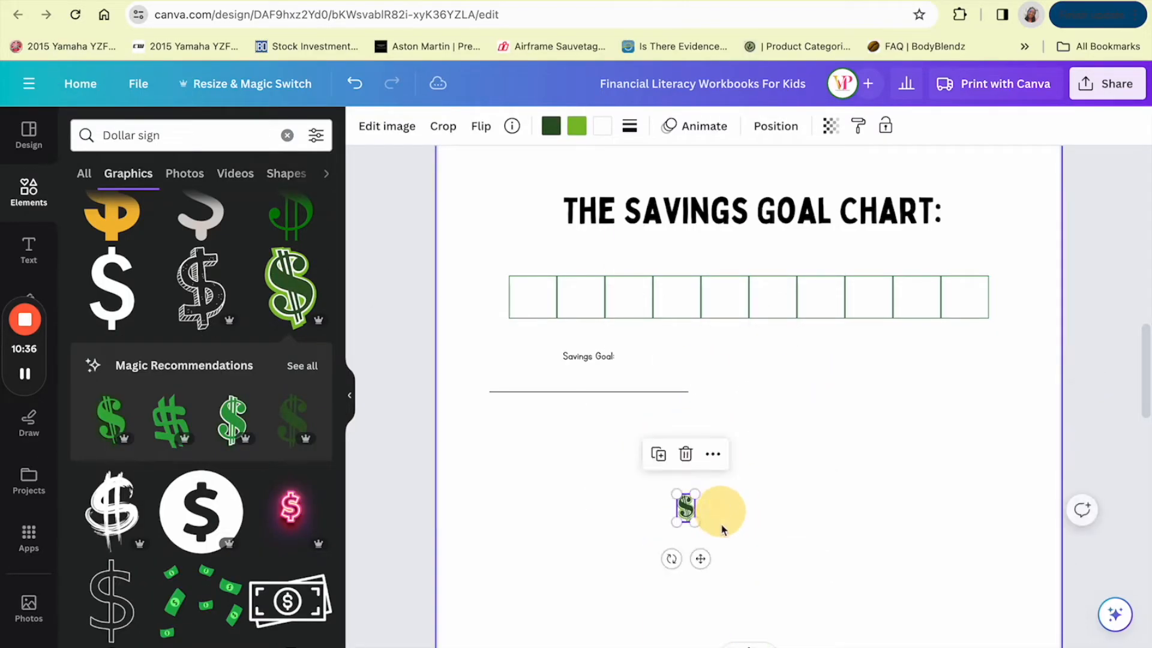
left_click_drag(697, 555, 520, 432)
left_click(600, 498)
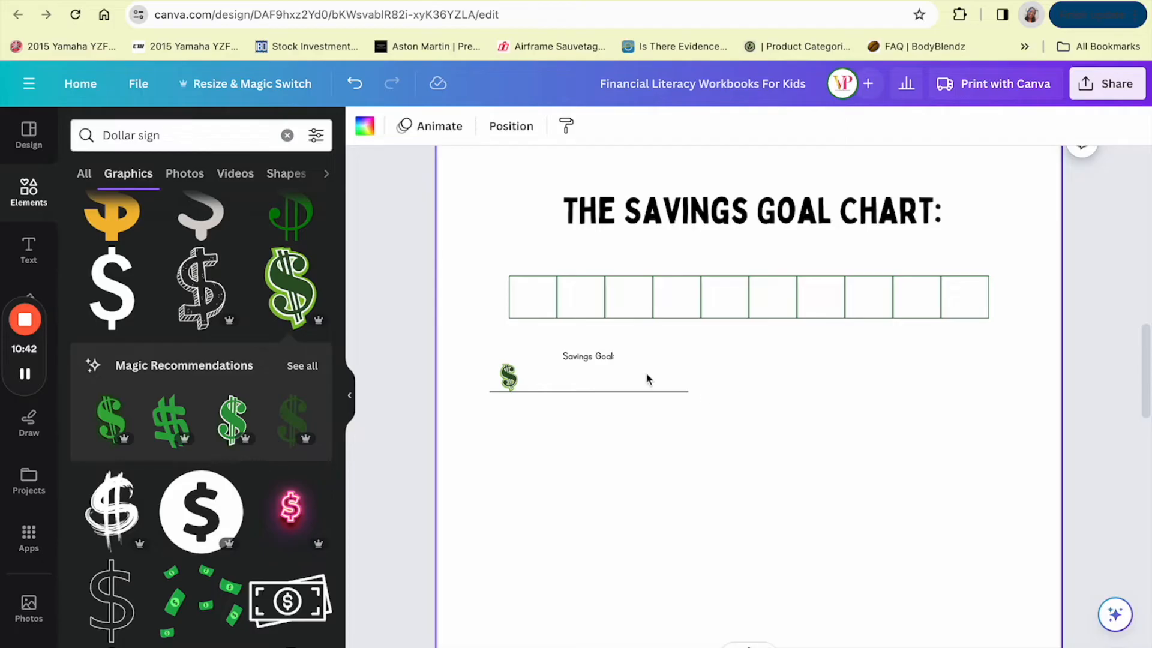
- Duplicate the "Savings Goal:" text, place the copy below the progress bar's right end and change it to "What We're Saving For:"
left_click(605, 360)
left_click(616, 309)
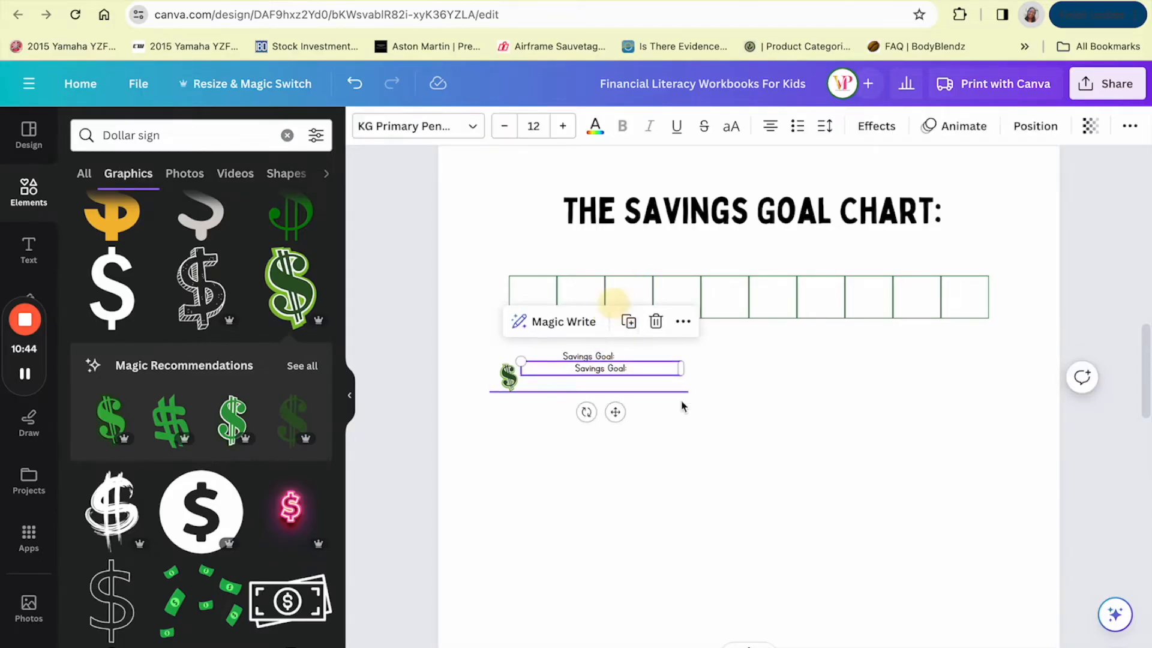
left_click_drag(614, 412, 888, 396)
left_click(877, 357)
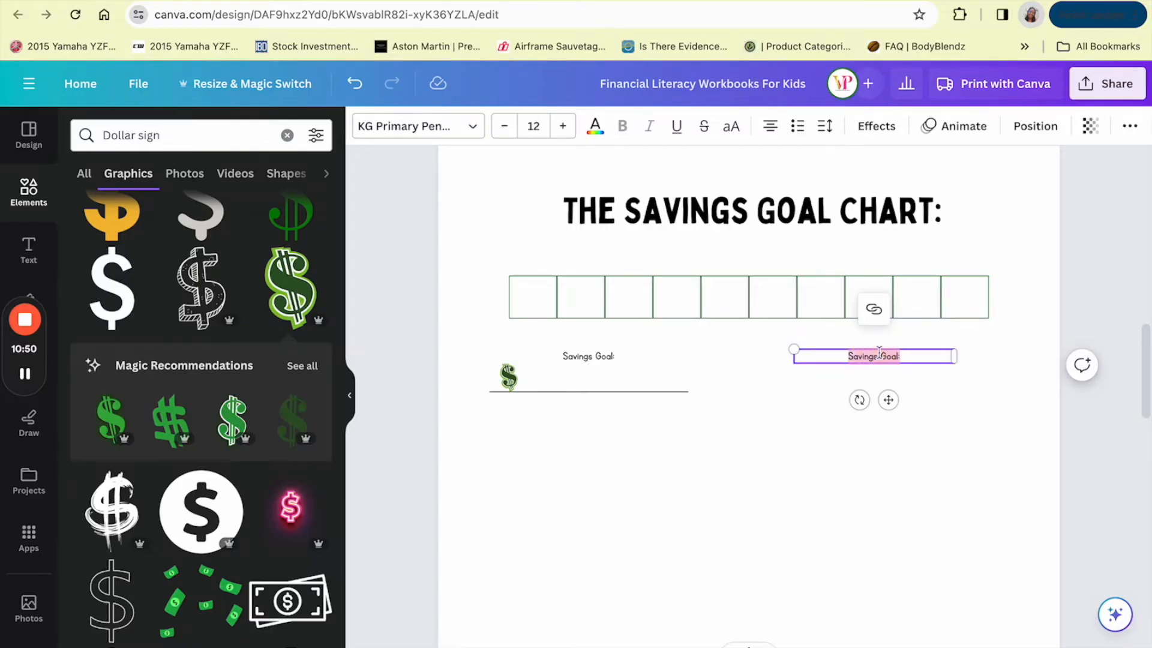
type("What We")
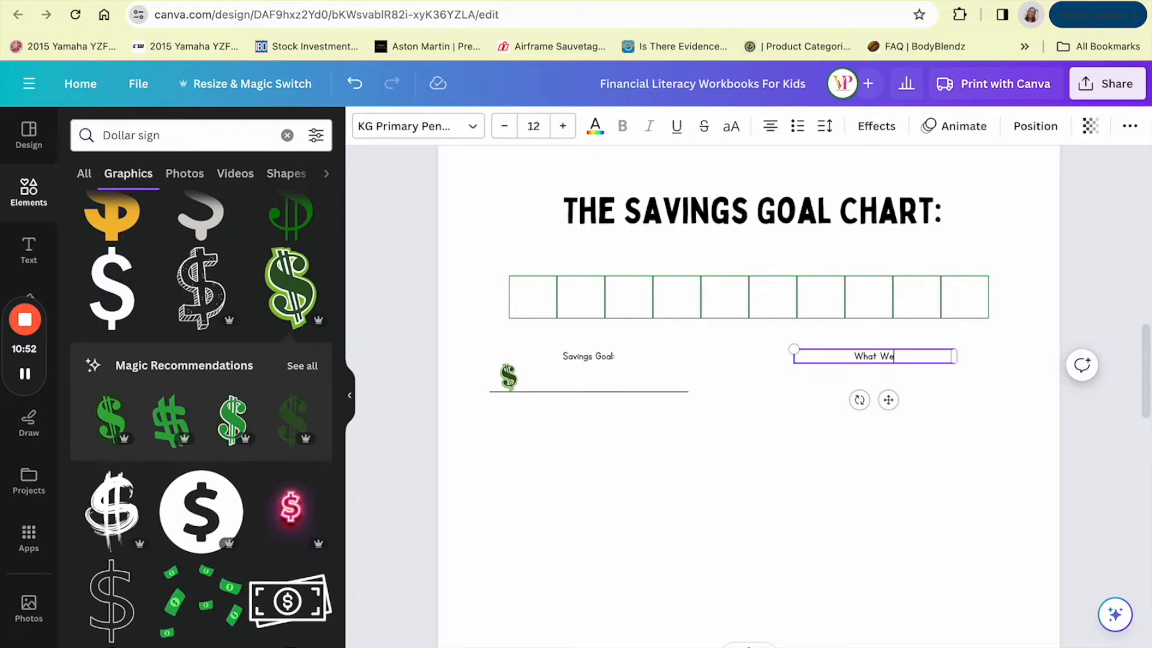
type("'re Saving For:")
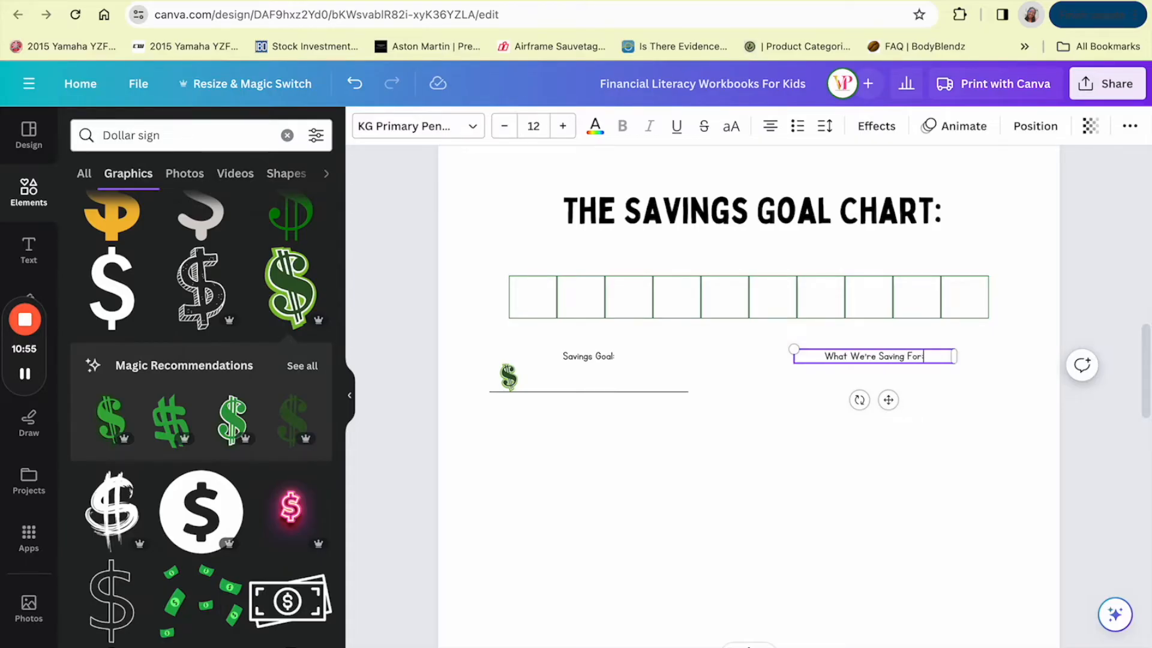
- Duplicate the writing line and place the copy beneath the "What We're Saving For:" label
left_click(540, 394)
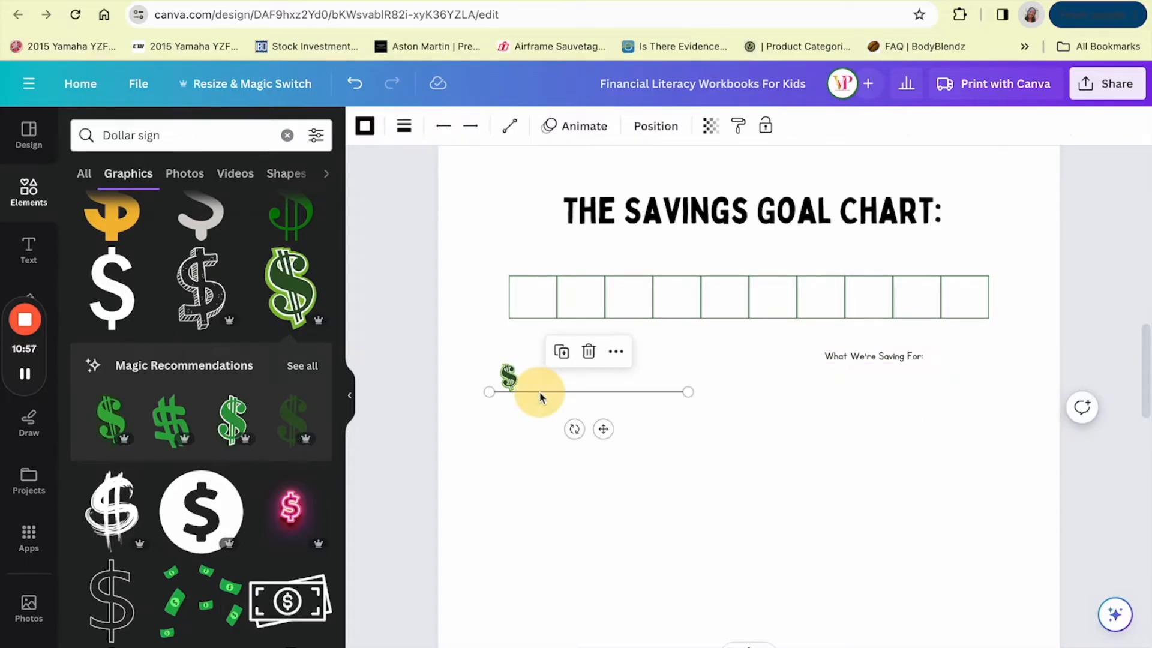
left_click(562, 352)
left_click_drag(611, 432, 888, 426)
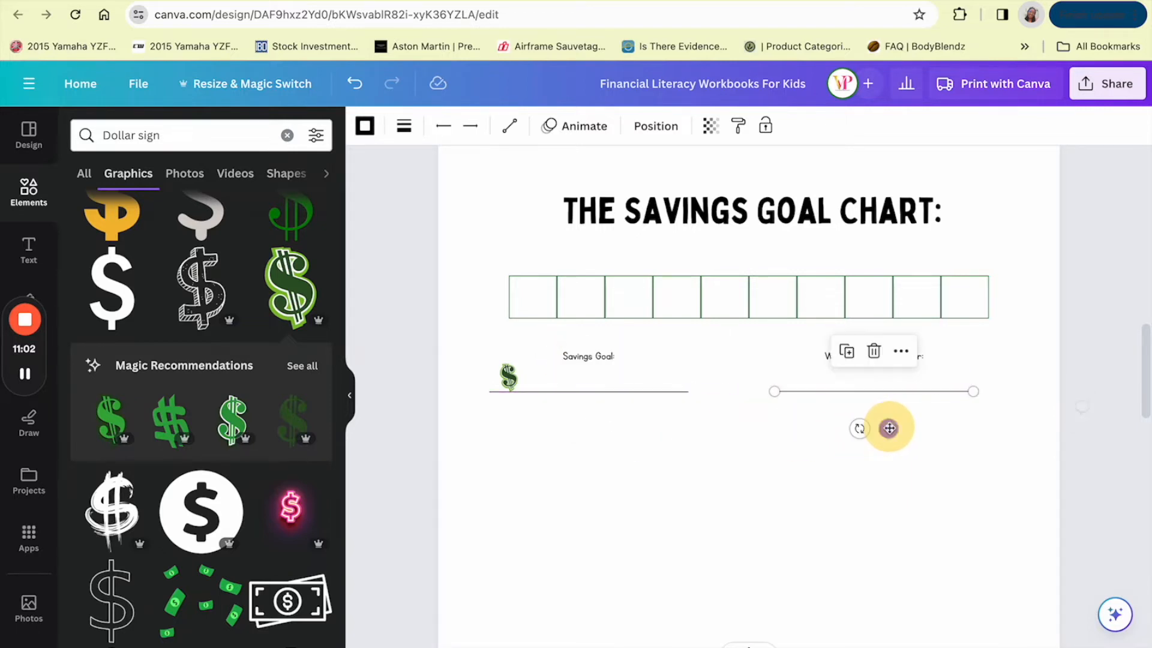
left_click(778, 486)
- Duplicate the whole progress bar section with its labels and writing lines, and place the copy directly below the original
scroll(780, 489, "up", 1)
scroll(779, 487, "down", 3)
scroll(773, 477, "down", 2)
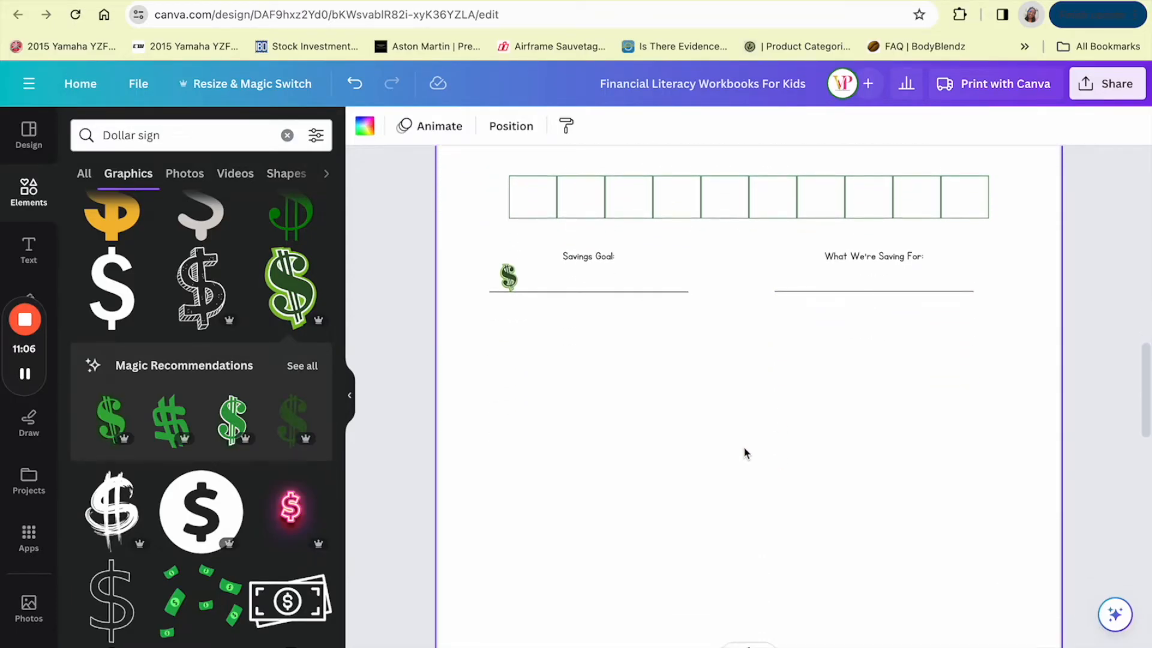
scroll(623, 409, "down", 3)
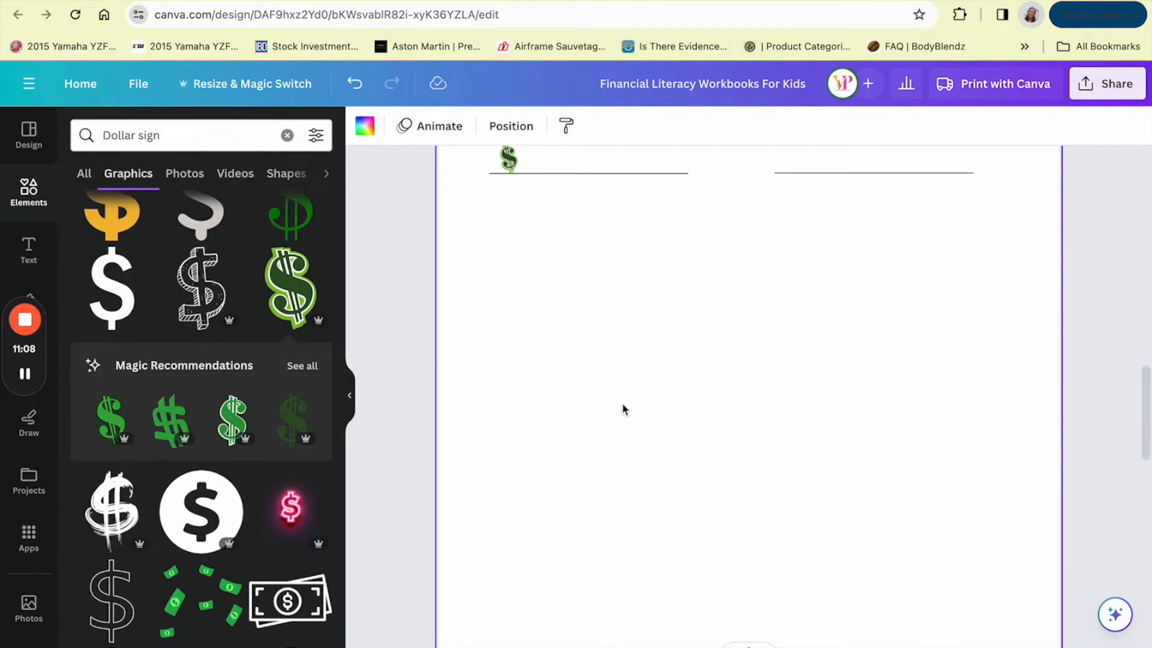
scroll(712, 385, "up", 5)
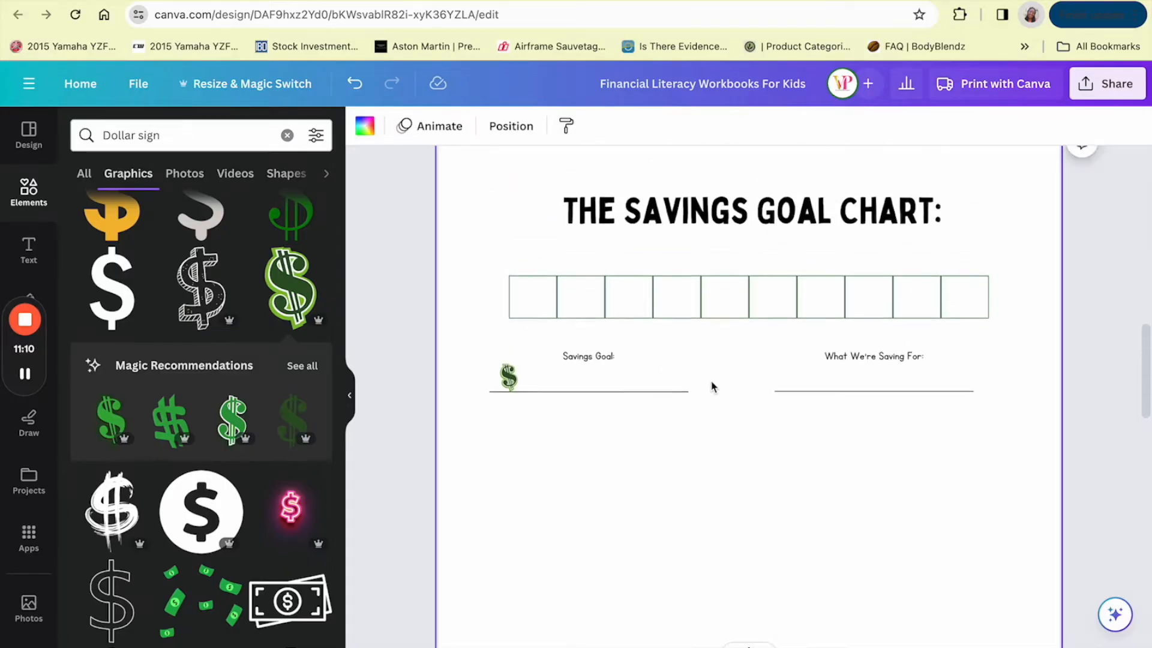
scroll(712, 378, "down", 3)
scroll(712, 385, "down", 3)
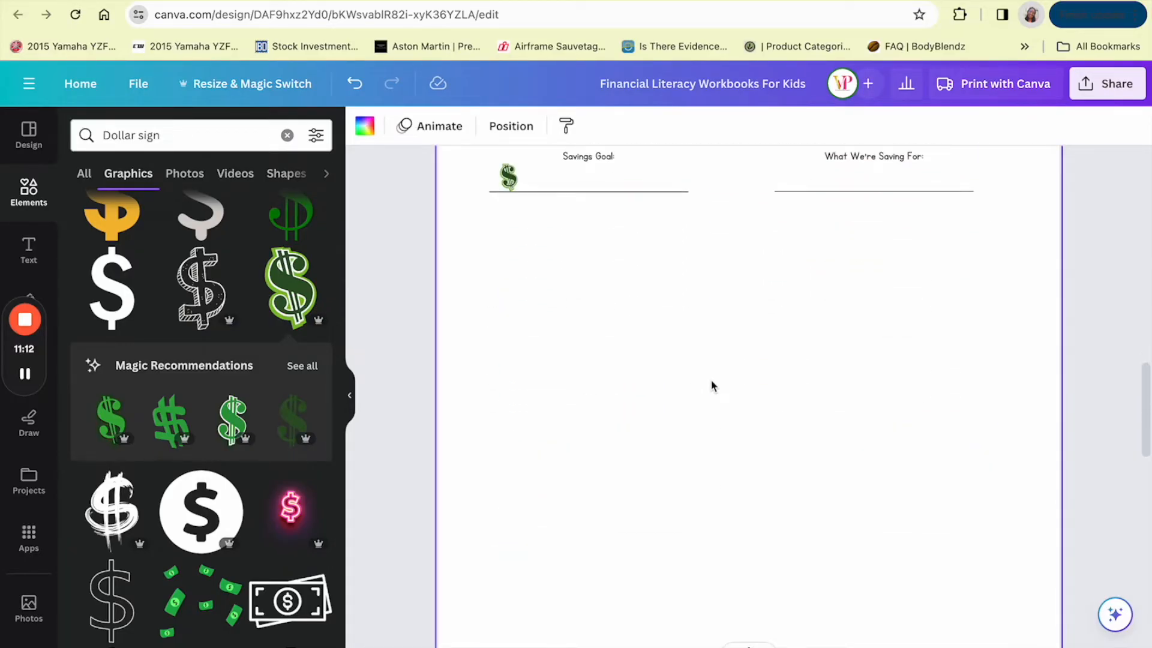
scroll(690, 364, "up", 2)
left_click_drag(442, 192, 1021, 370)
left_click(791, 360)
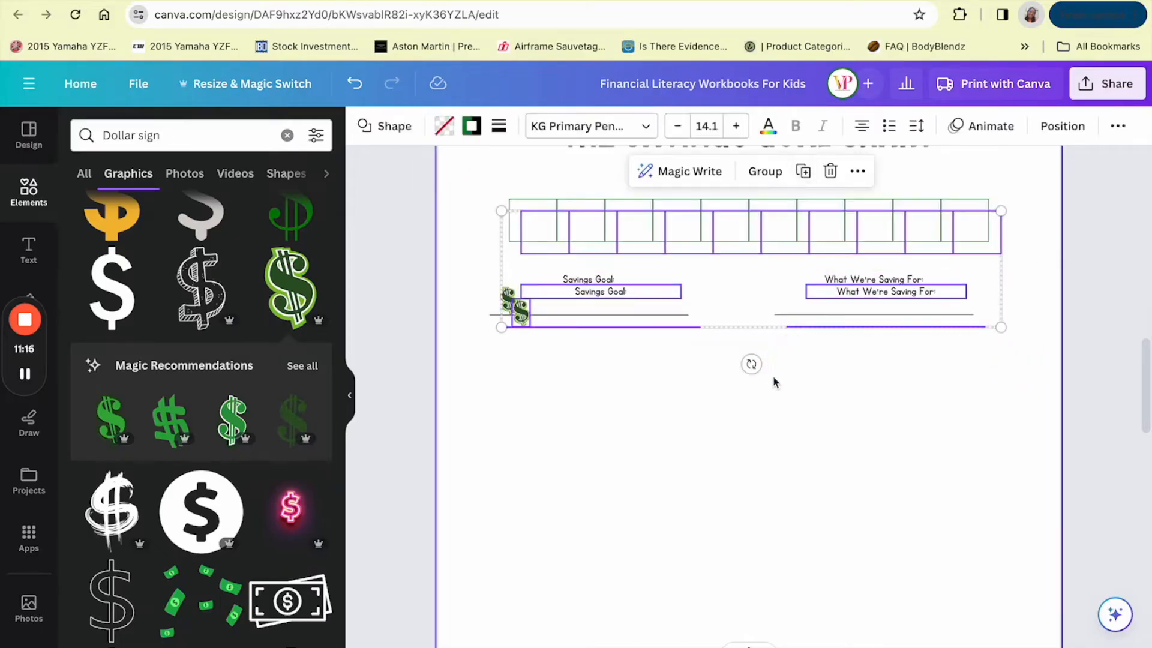
left_click_drag(743, 246, 737, 429)
- Make a third copy of the savings section at the same spacing below the second one
scroll(695, 520, "down", 3)
scroll(696, 519, "down", 1)
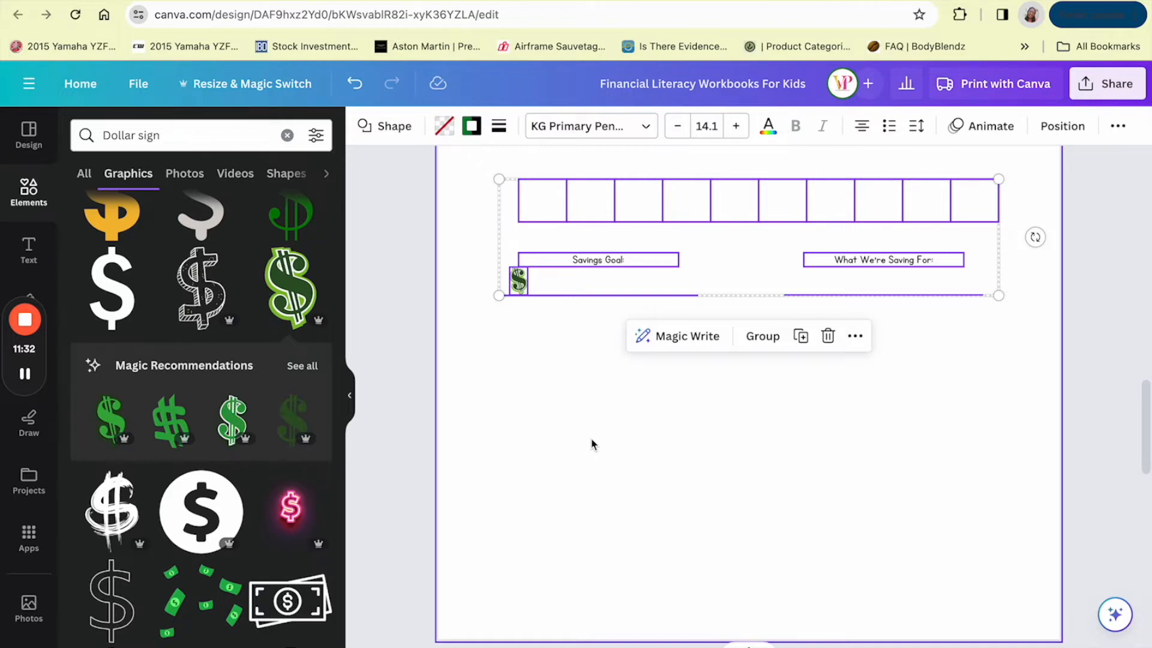
key("ctrl+d")
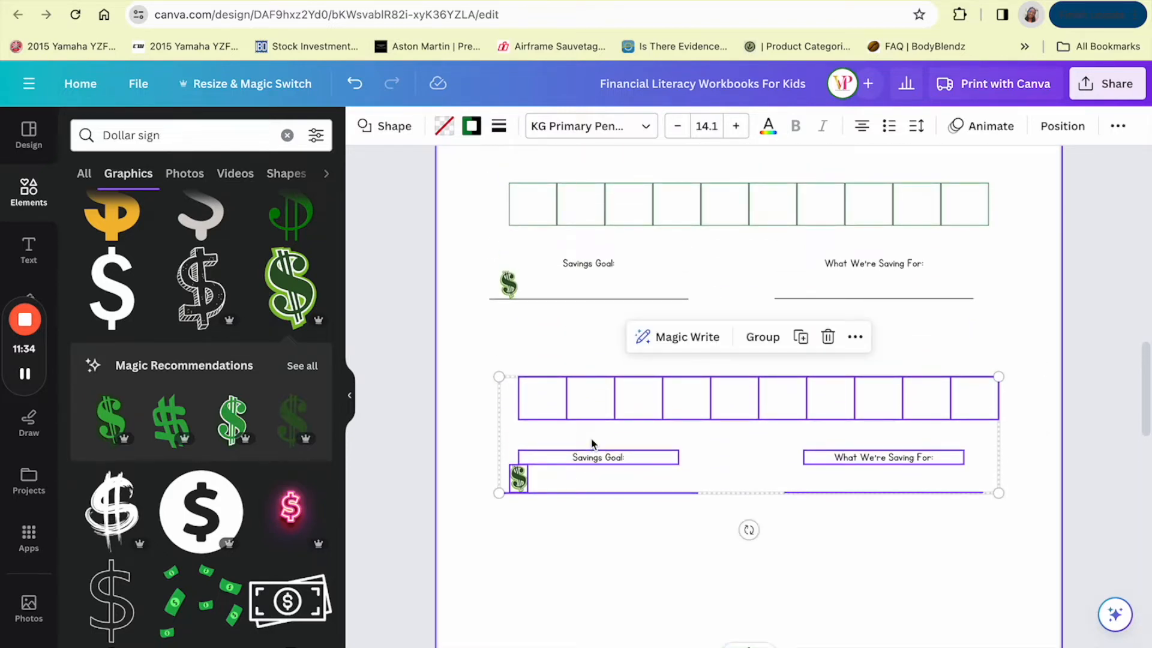
scroll(592, 444, "down", 2)
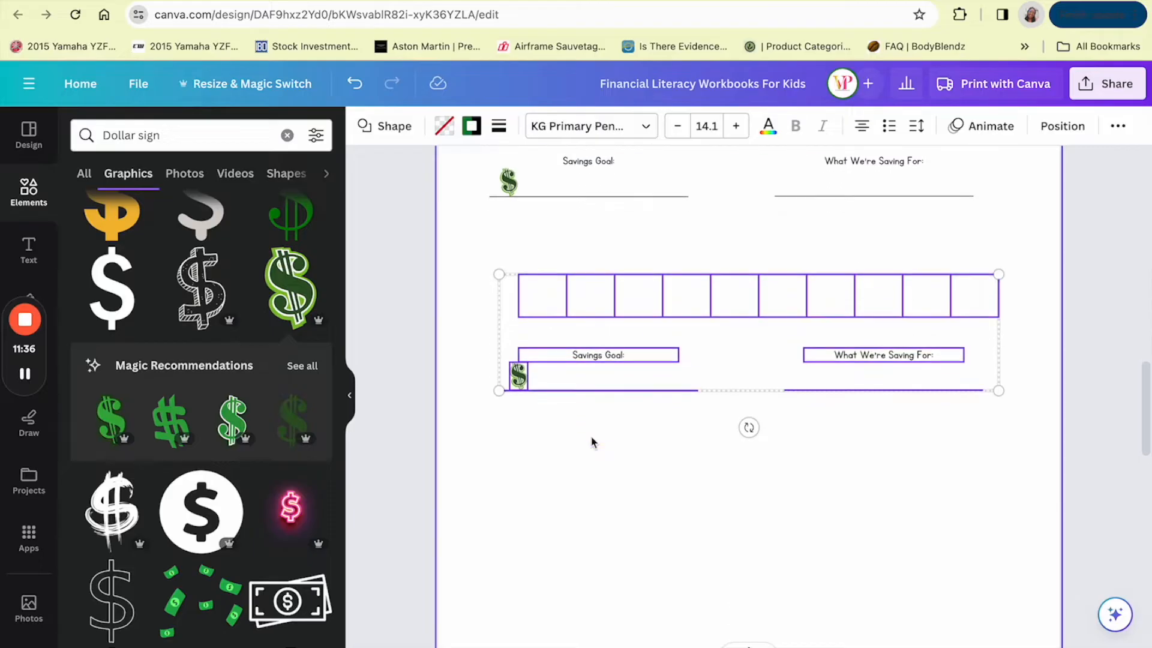
left_click(802, 237)
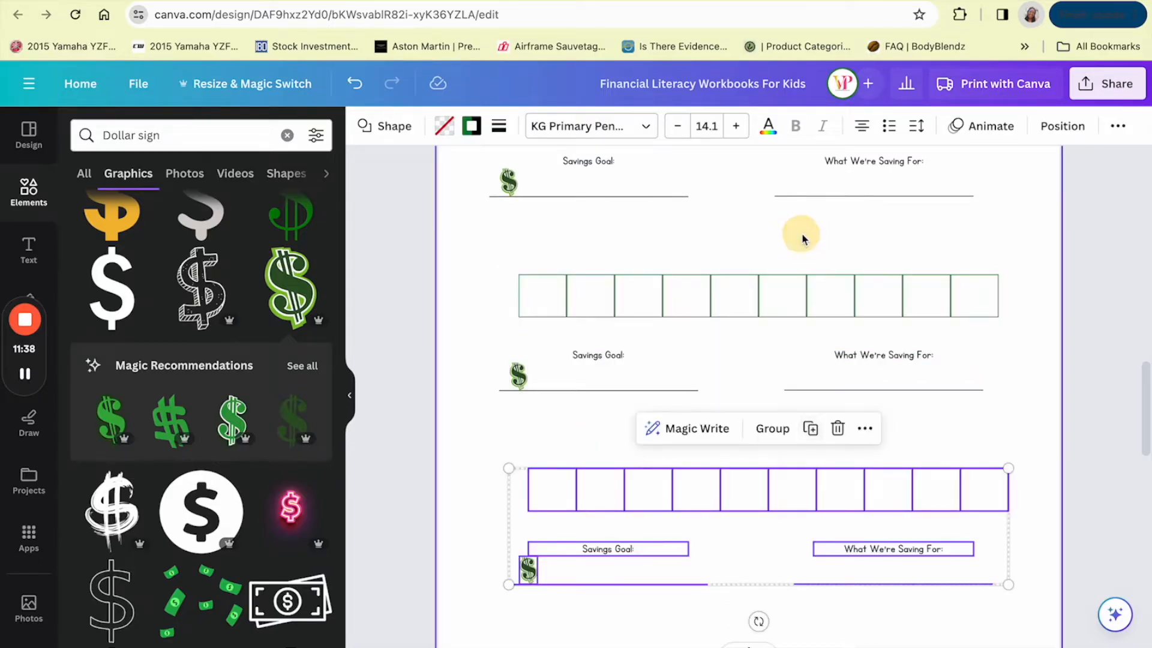
left_click(1034, 330)
- Review the layout of the three savings sections on the Savings Goal Chart page
scroll(1033, 329, "up", 4)
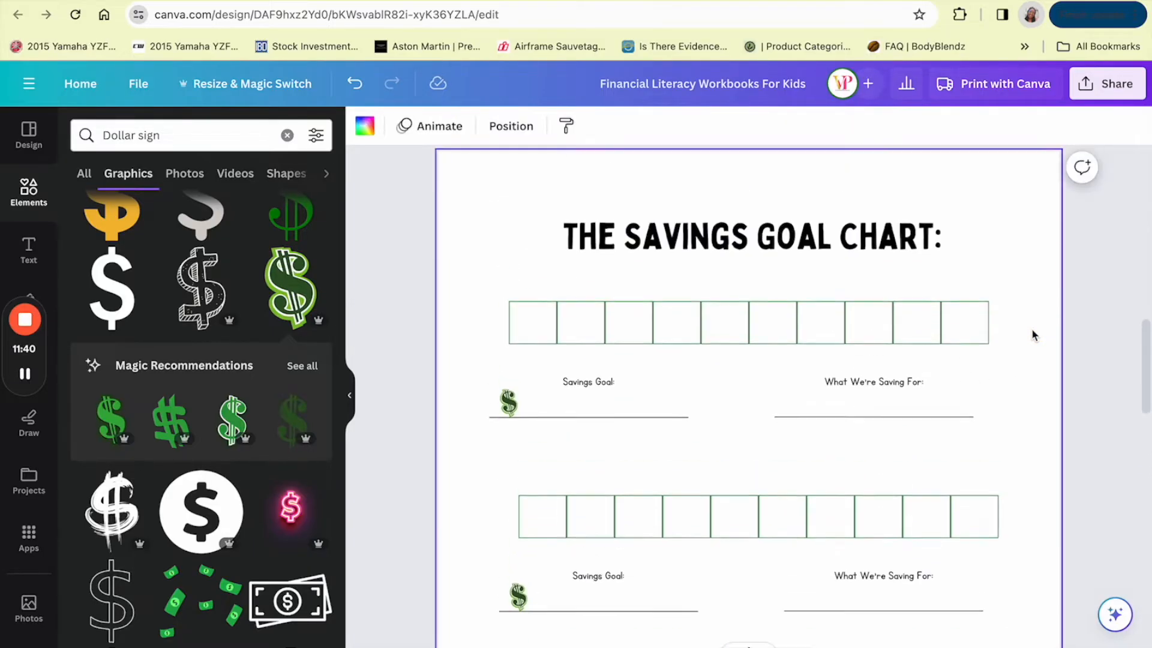
scroll(1032, 329, "down", 4)
scroll(1031, 334, "up", 4)
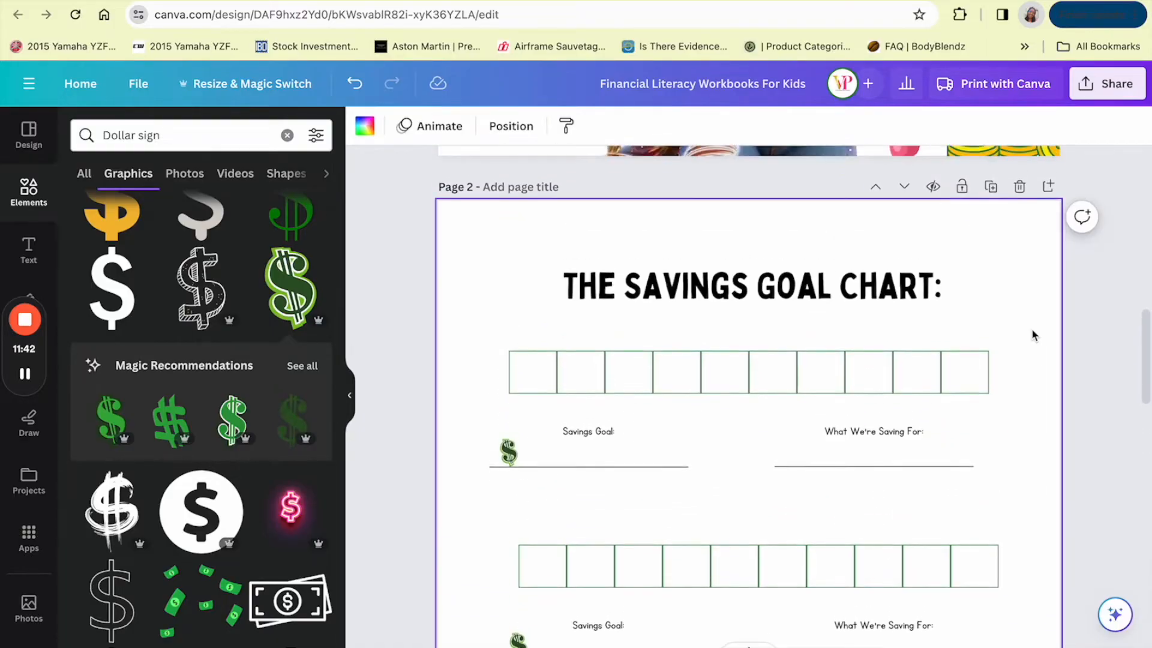
scroll(1020, 339, "down", 3)
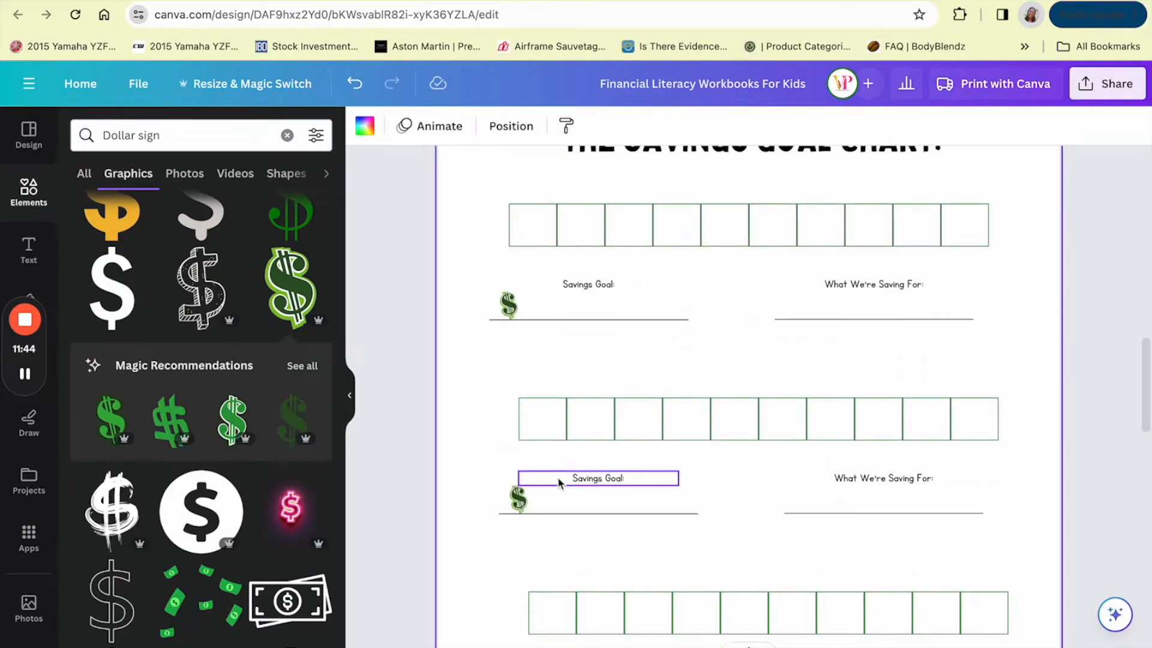
scroll(556, 477, "down", 2)
scroll(558, 480, "up", 2)
scroll(558, 482, "down", 3)
scroll(558, 481, "down", 3)
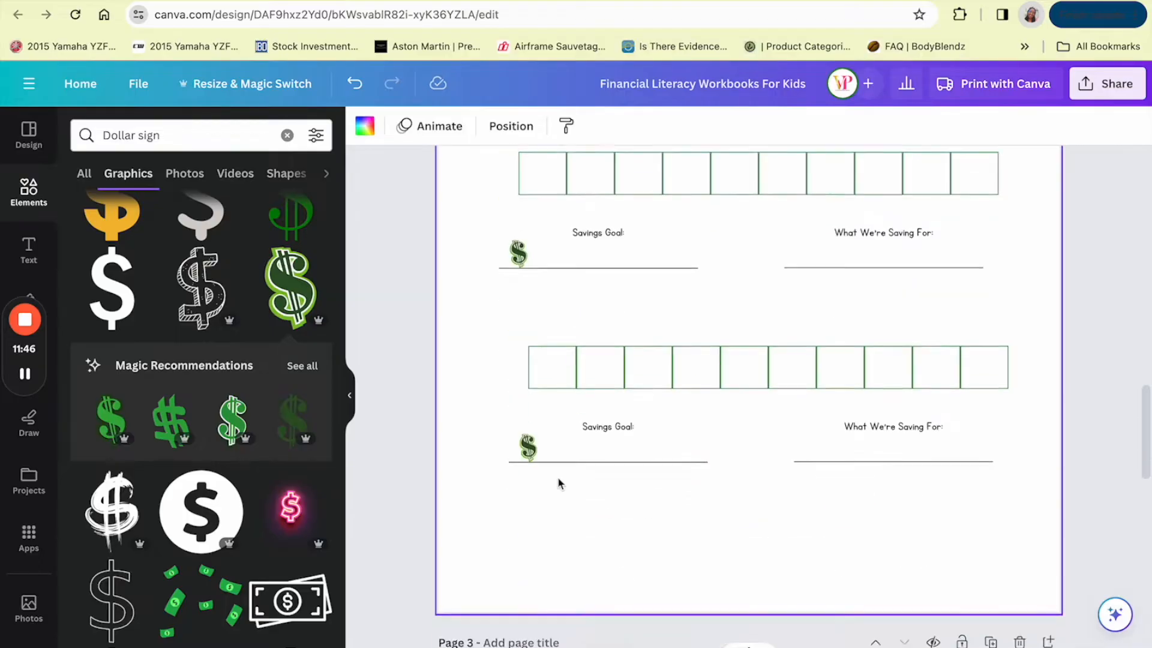
scroll(557, 480, "up", 2)
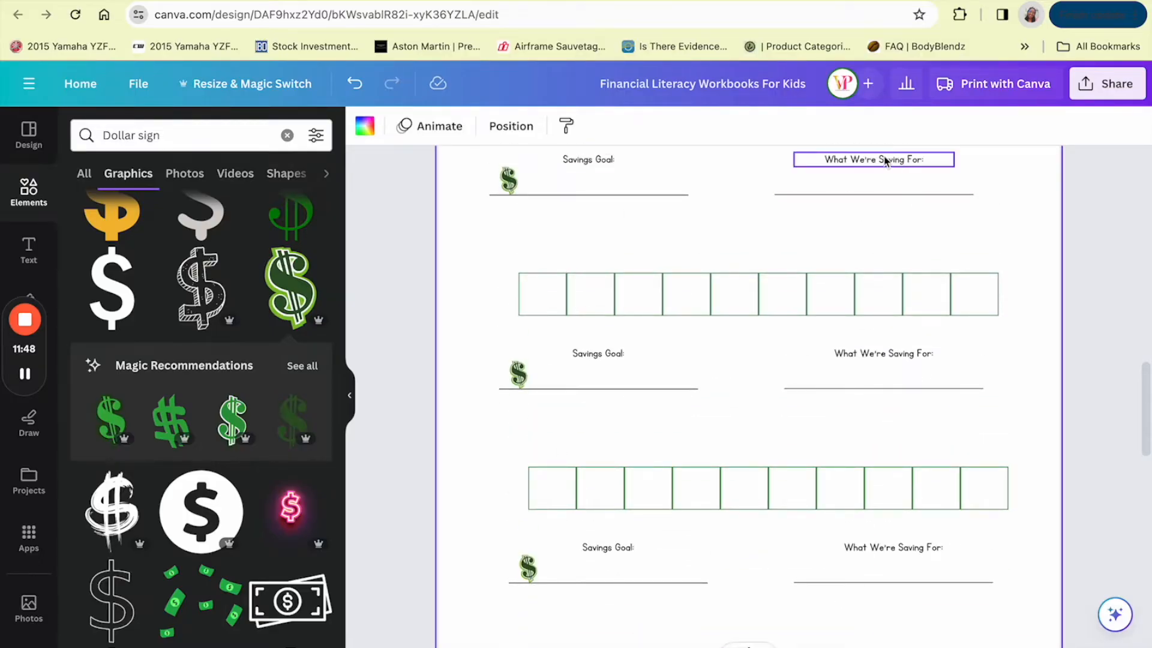
scroll(606, 456, "up", 2)
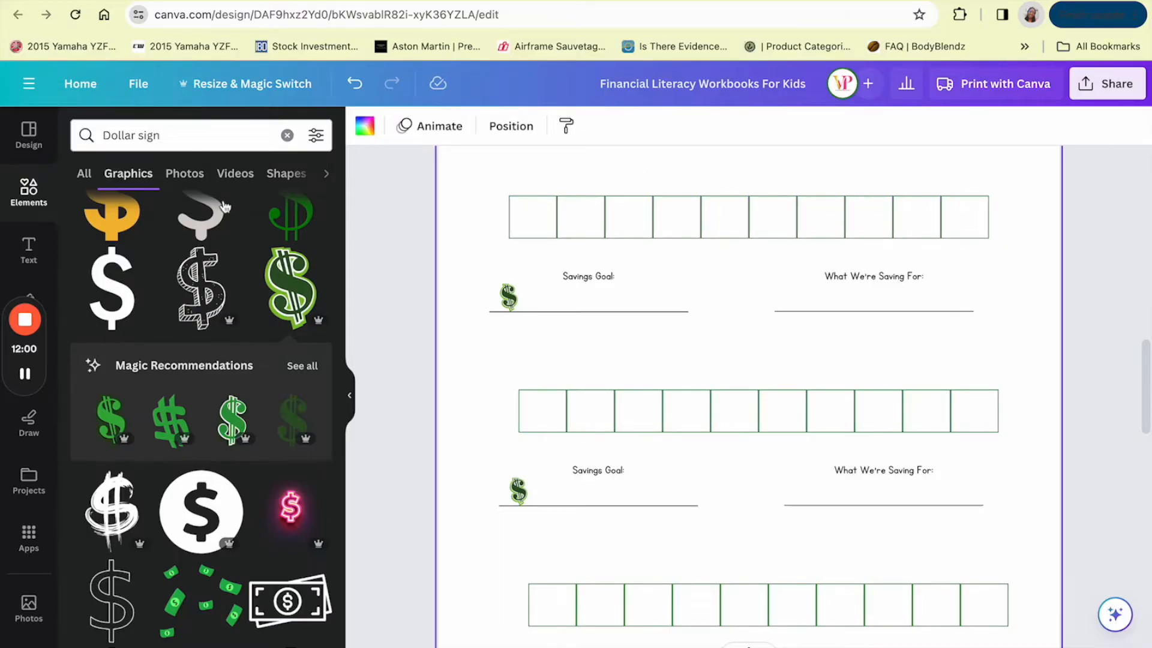
- Add the plain white dollar sign graphic, recolor it black and shrink it to fit inside the progress bar's first square
left_click(215, 142)
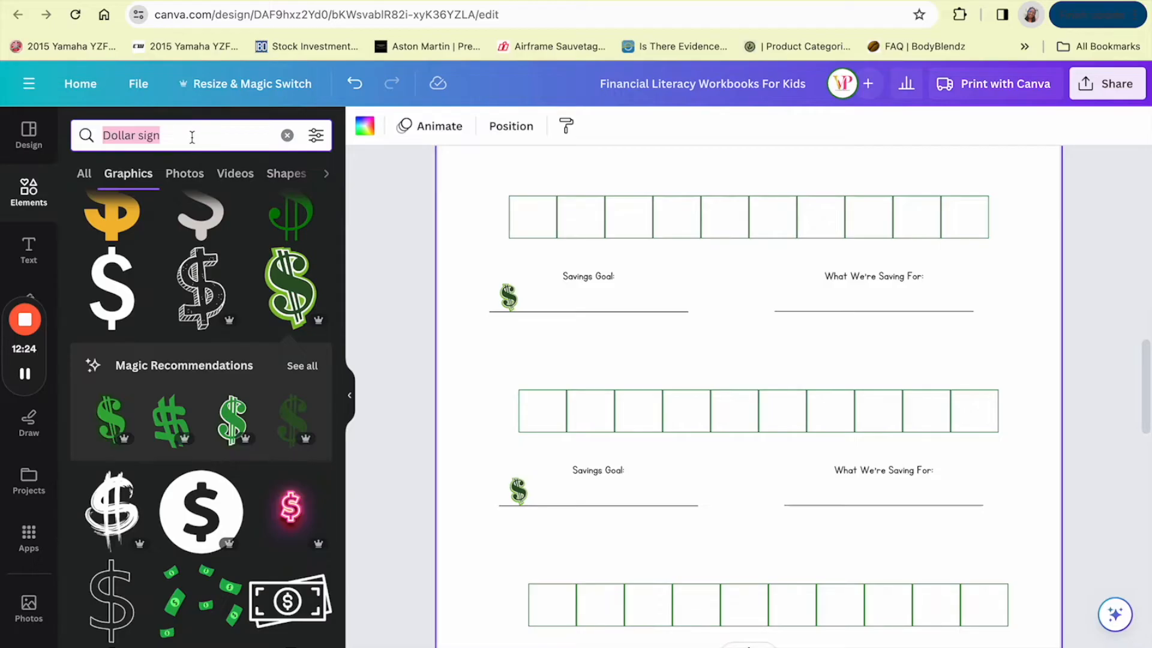
left_click(114, 287)
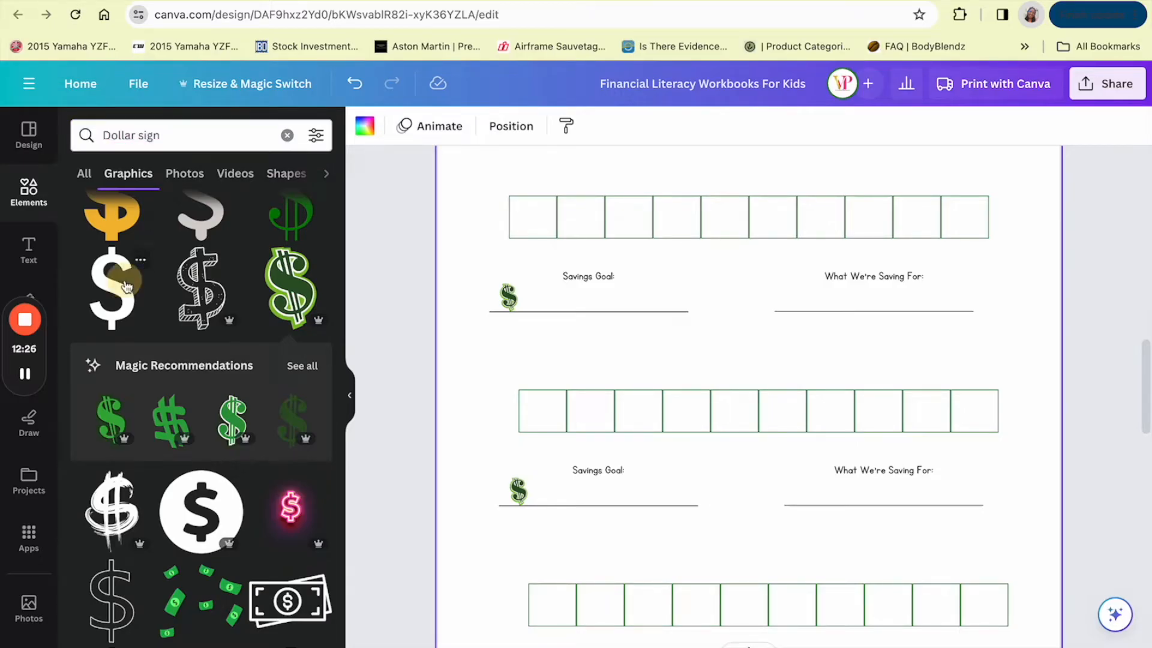
left_click(559, 135)
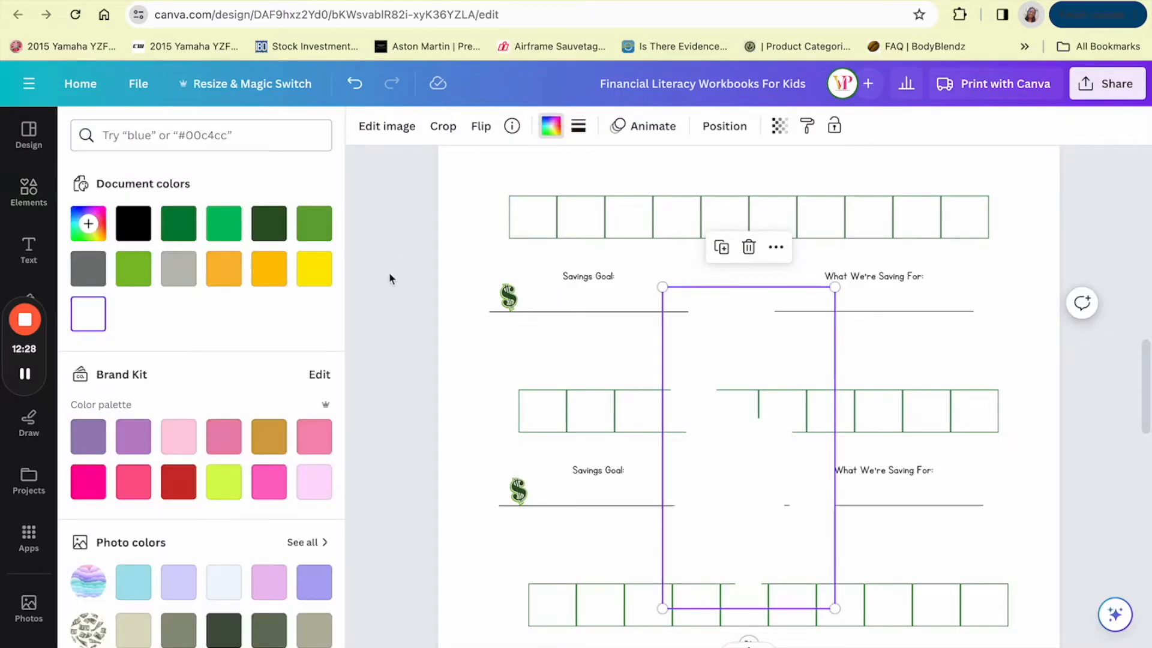
left_click(130, 222)
left_click_drag(834, 286, 672, 589)
left_click_drag(682, 643, 552, 265)
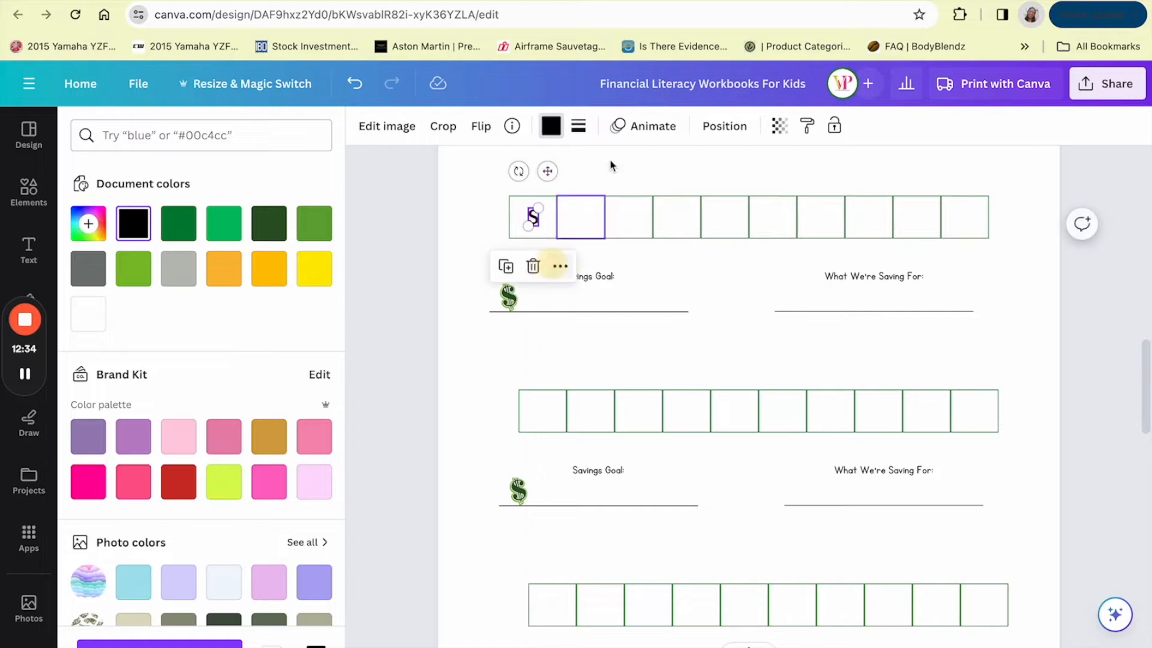
- Lower the opacity of the dollar sign in the first square until it is a faint grey
left_click(780, 126)
left_click_drag(779, 192, 637, 204)
left_click(486, 224)
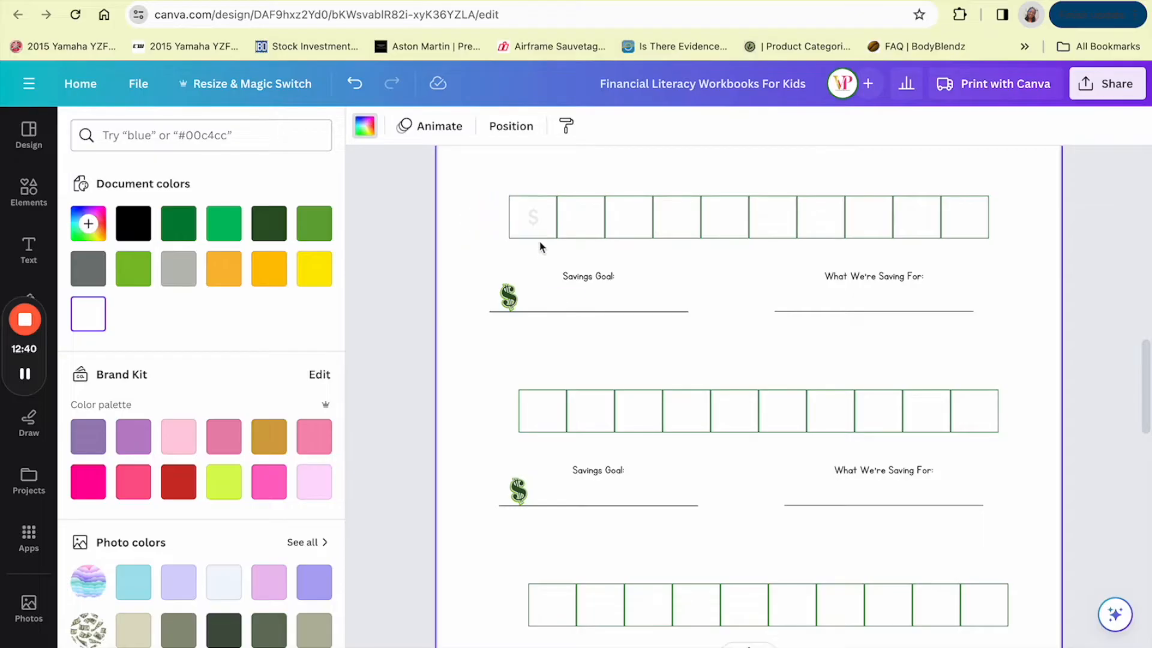
- Duplicate the faded dollar sign into each of the nine remaining squares of the first progress bar
left_click(536, 223)
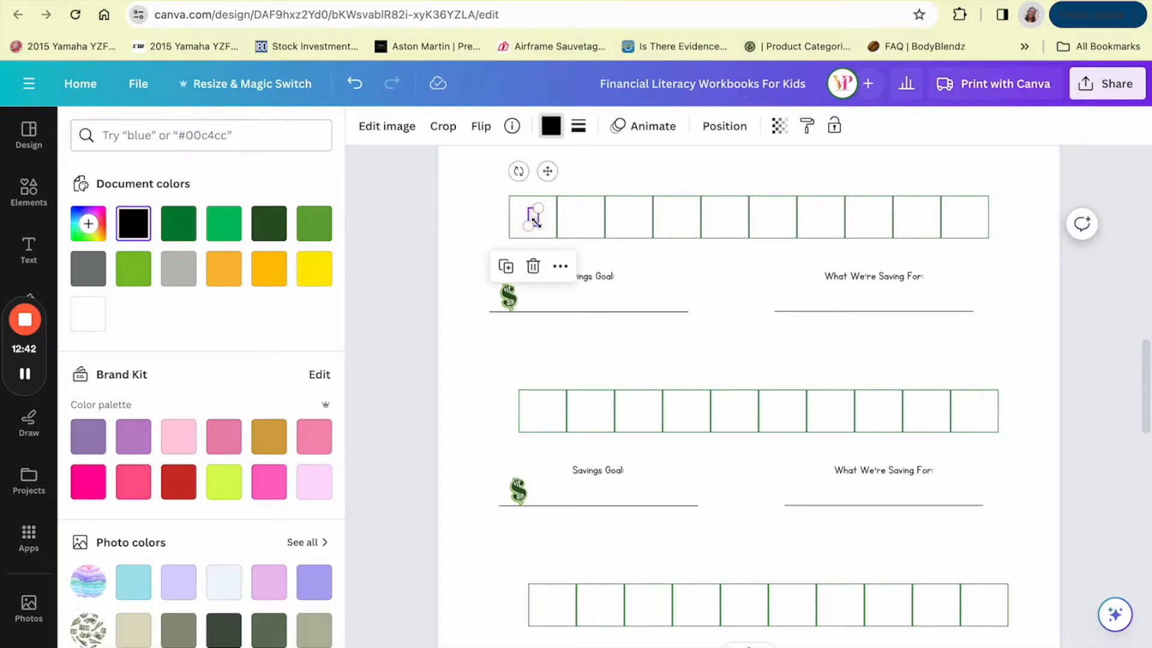
left_click(506, 267)
left_click_drag(548, 273, 597, 263)
left_click(553, 265)
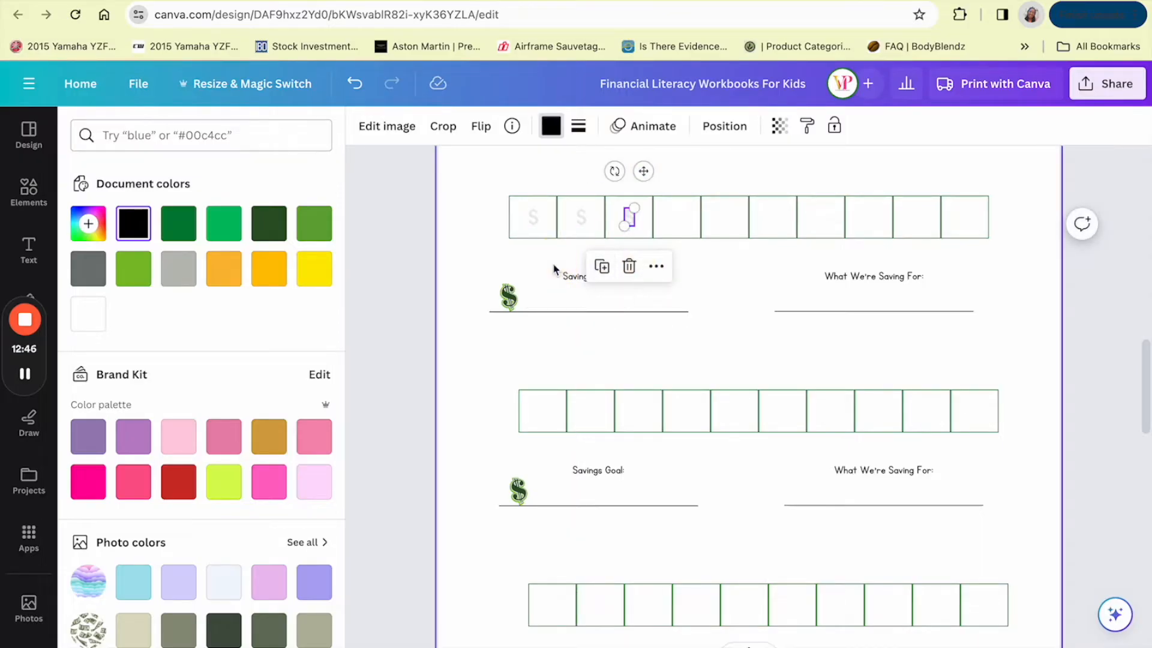
left_click(603, 266)
left_click(653, 267)
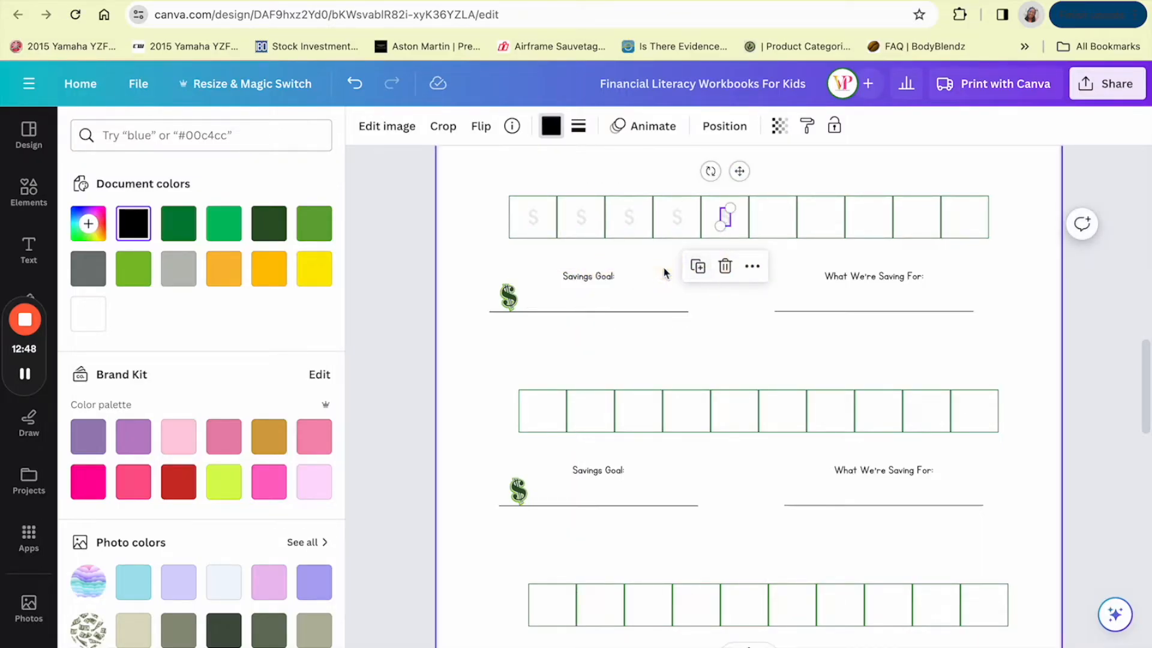
left_click(705, 270)
left_click(746, 267)
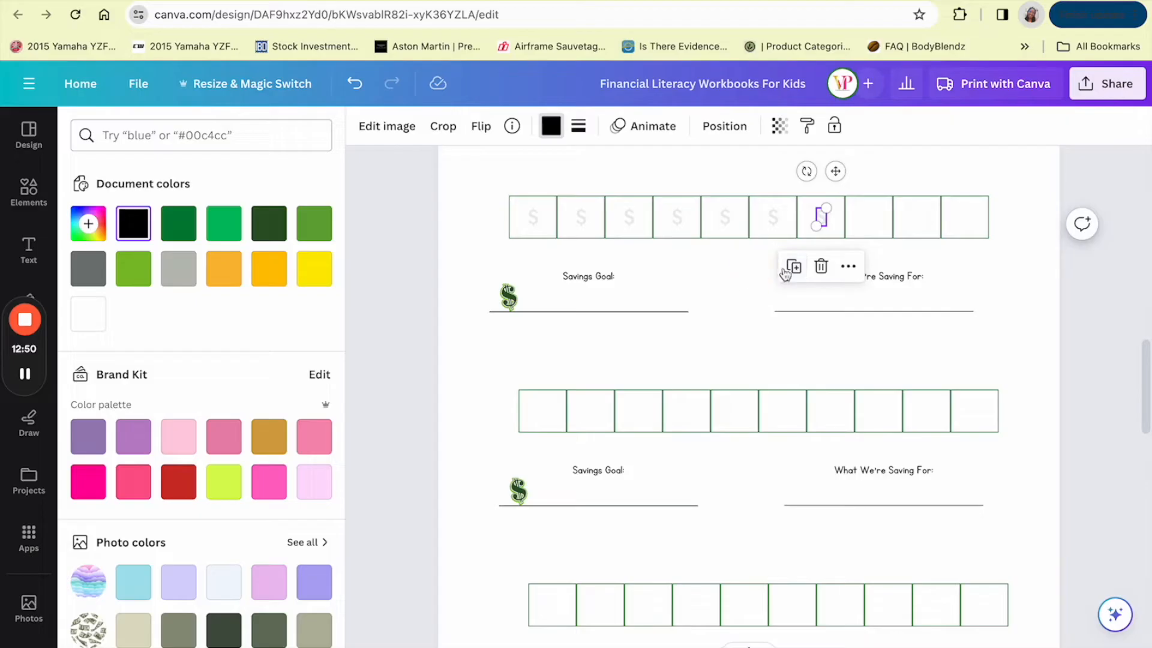
left_click(795, 269)
left_click(842, 265)
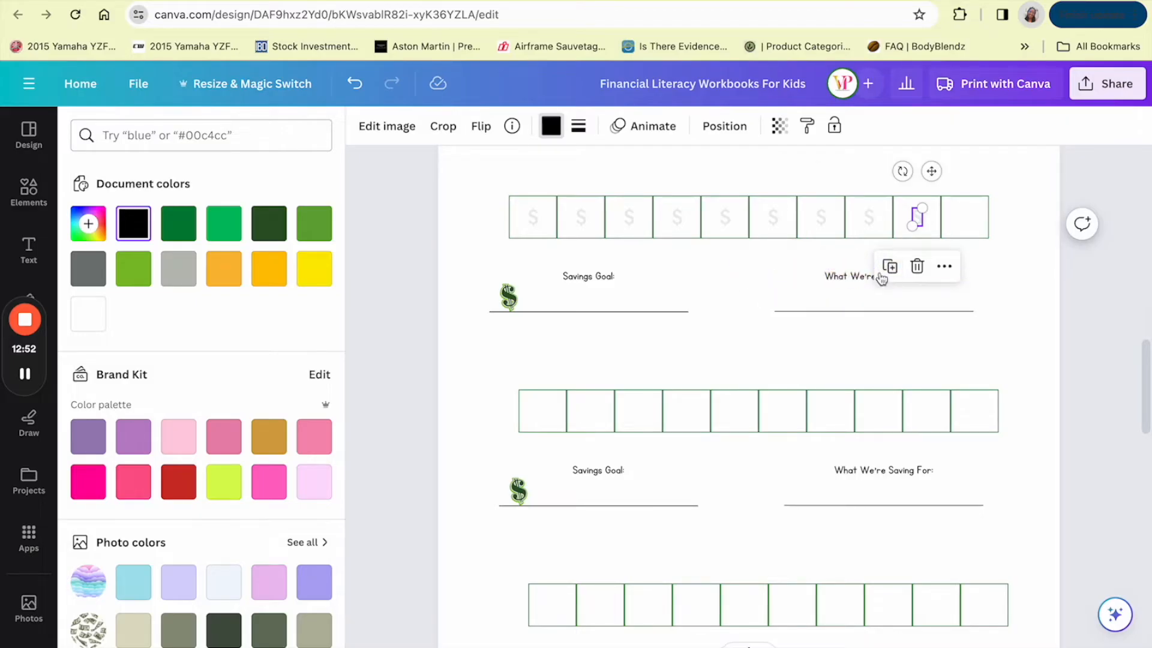
left_click(888, 266)
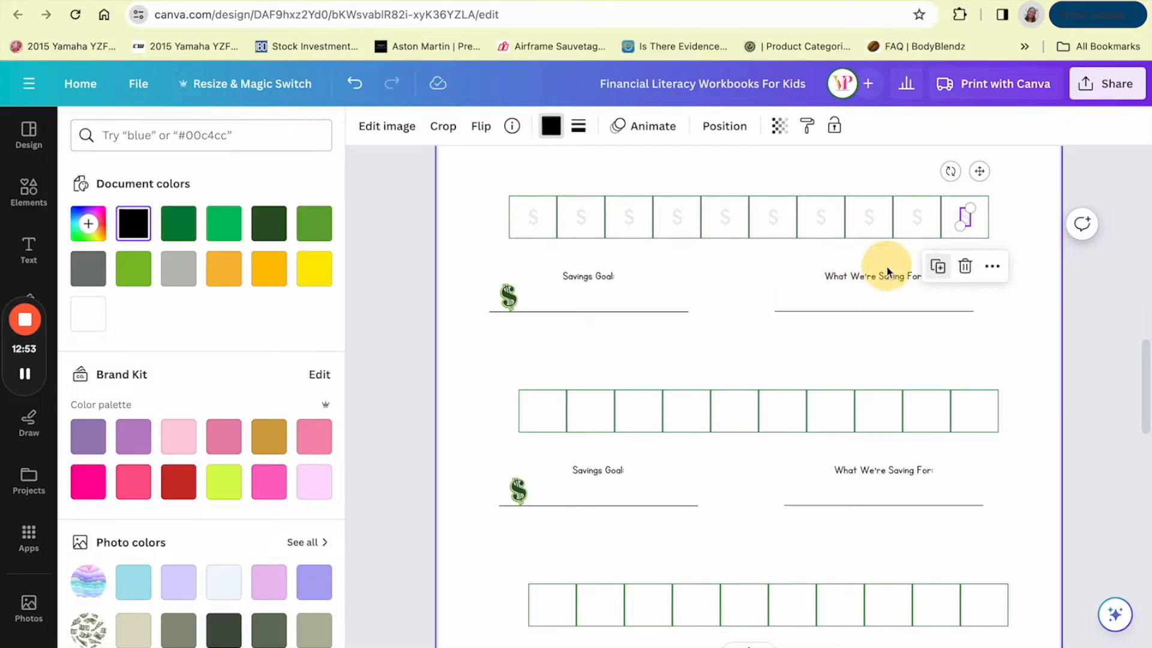
- Delete the two lower savings sections whose squares have no dollar signs
left_click(999, 366)
scroll(643, 328, "down", 3)
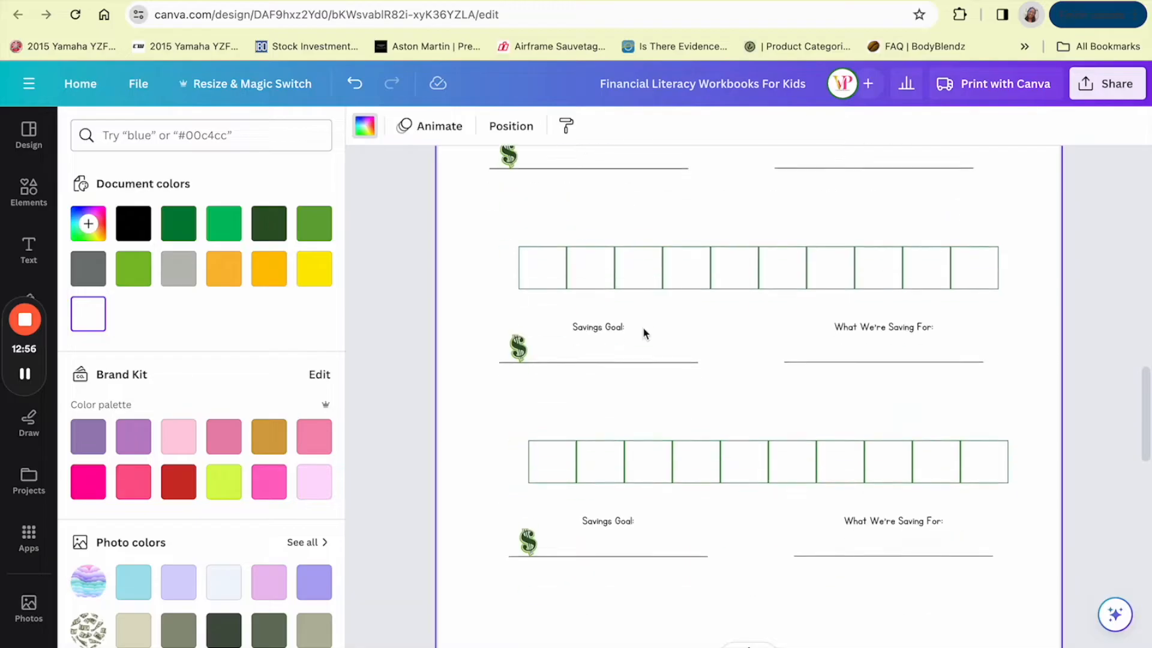
scroll(791, 453, "up", 3)
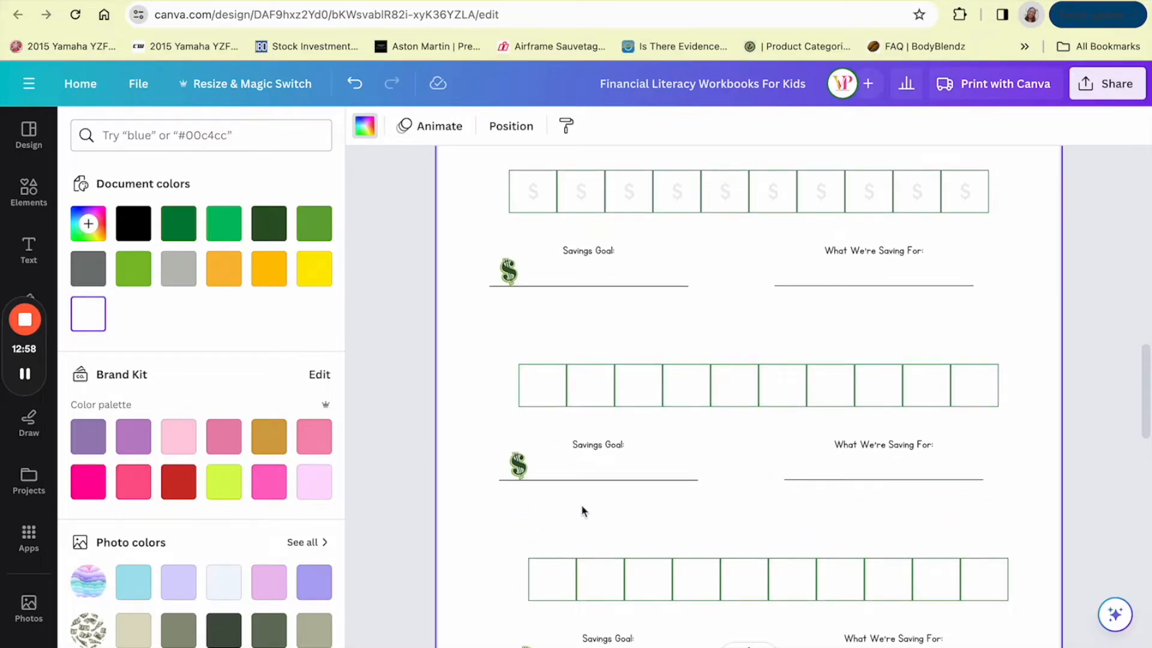
scroll(581, 509, "down", 4)
left_click_drag(999, 534, 1117, 421)
key("Delete")
- Duplicate the completed top section, including its faded dollar signs, and align the copy directly below the original
scroll(462, 170, "up", 3)
key("ctrl+z")
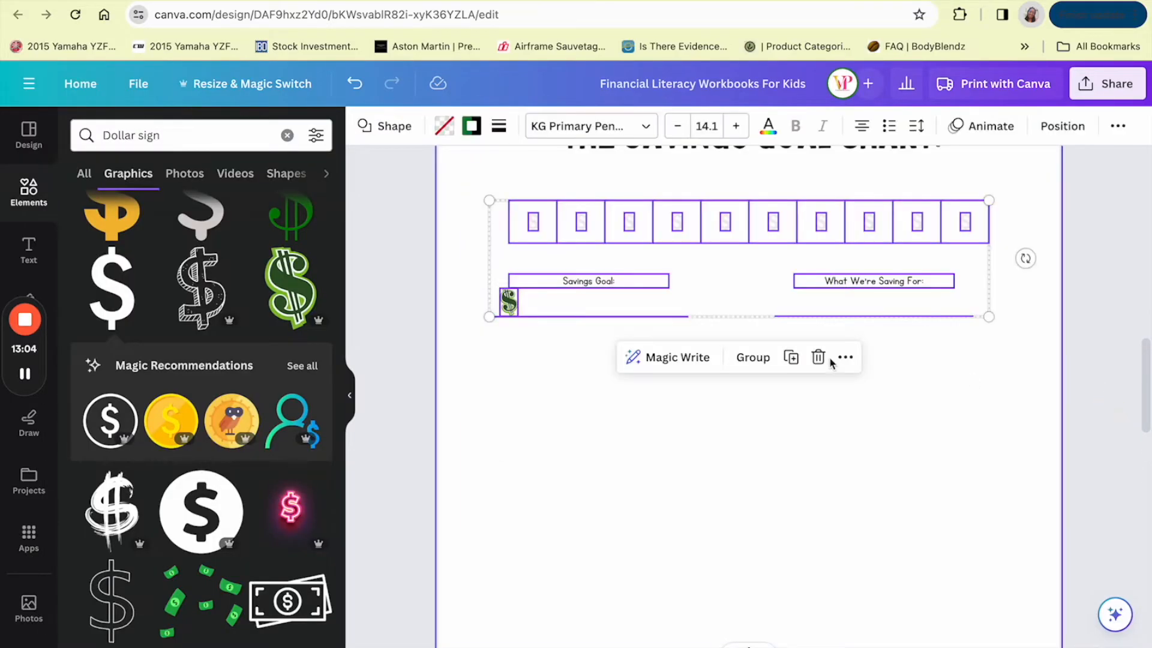
left_click(790, 358)
left_click_drag(734, 237, 724, 397)
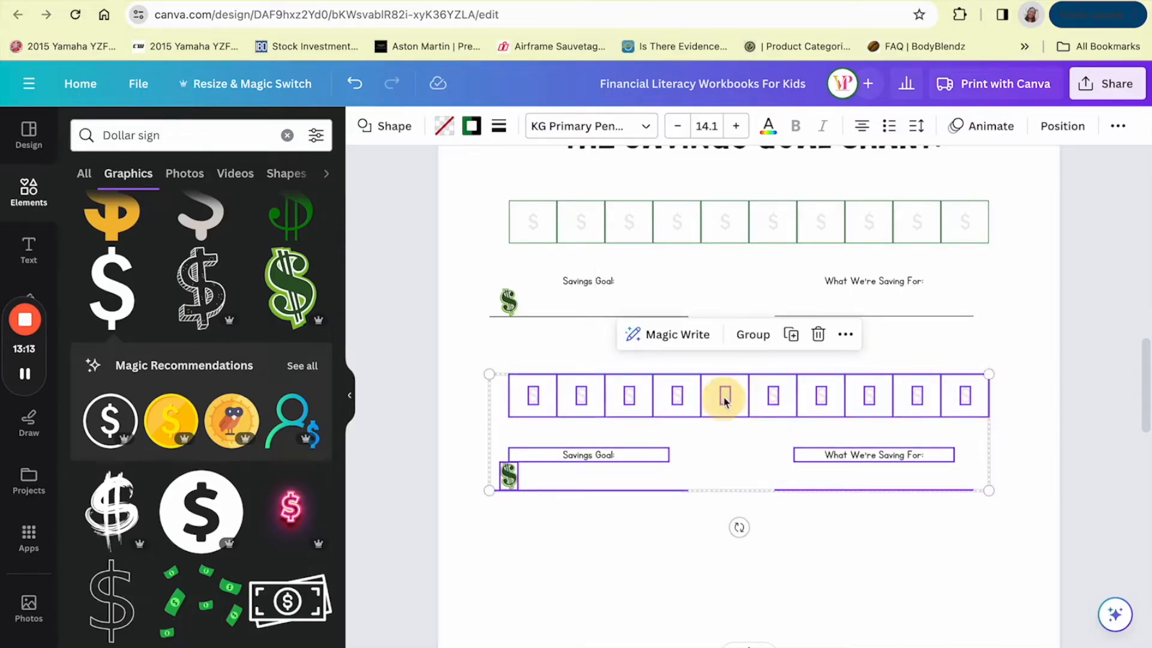
- Duplicate the completed section again as a third one below the second, keeping the same spacing
left_click(792, 335)
scroll(889, 498, "up", 3)
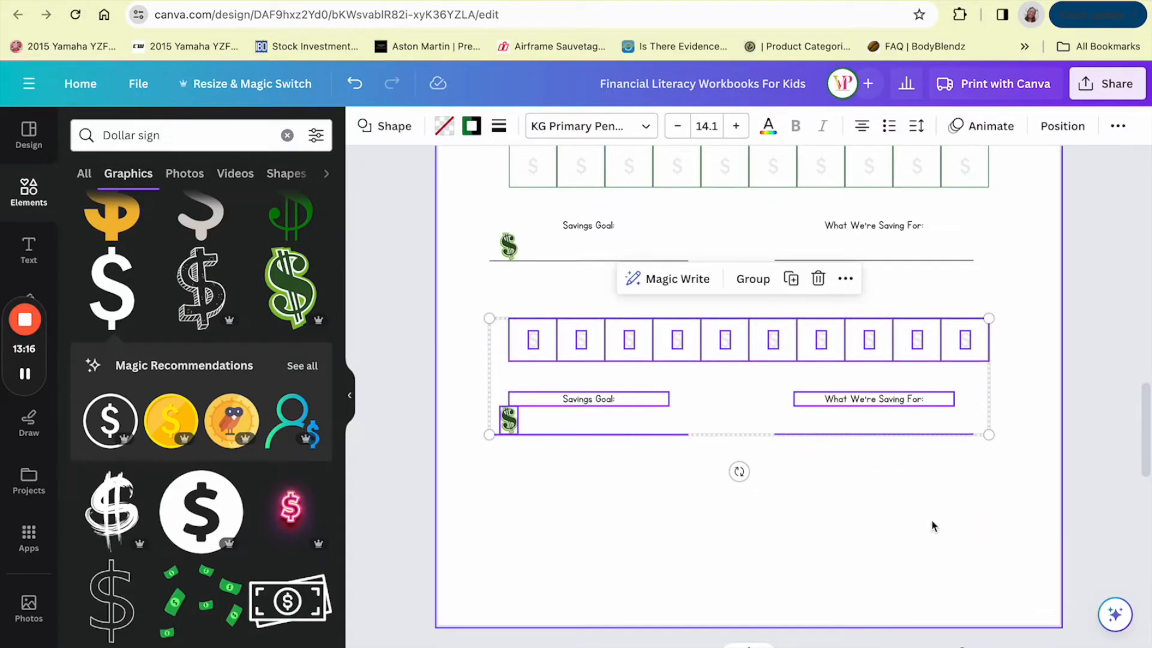
left_click(991, 414)
scroll(990, 415, "up", 2)
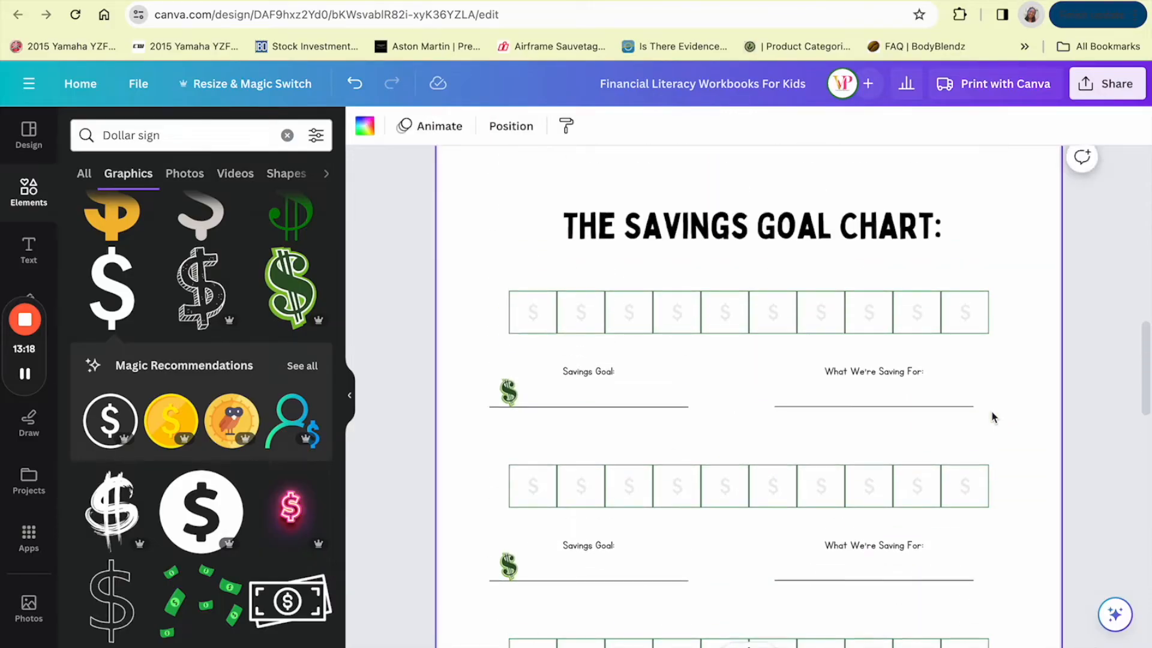
- Move the second and third savings sections further down the page to widen the gaps between the three sections
scroll(977, 450, "down", 5)
left_click_drag(984, 524, 468, 168)
left_click_drag(774, 198, 774, 226)
scroll(821, 355, "down", 1)
left_click_drag(990, 501, 542, 364)
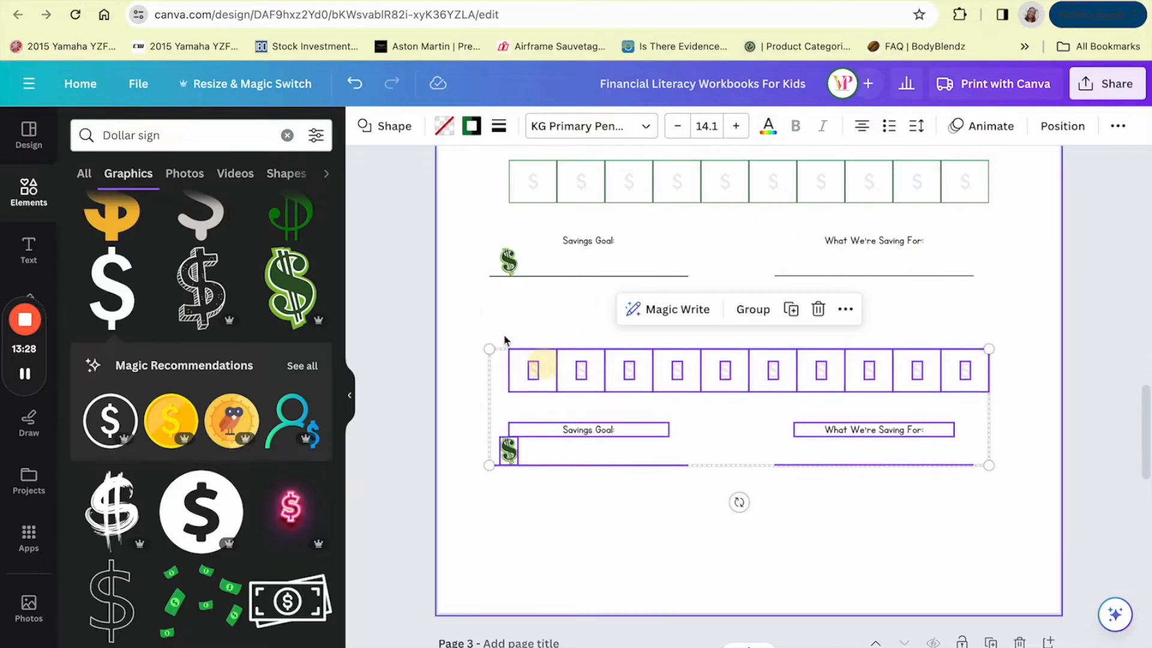
left_click(480, 330)
scroll(753, 404, "up", 5)
scroll(753, 404, "down", 3)
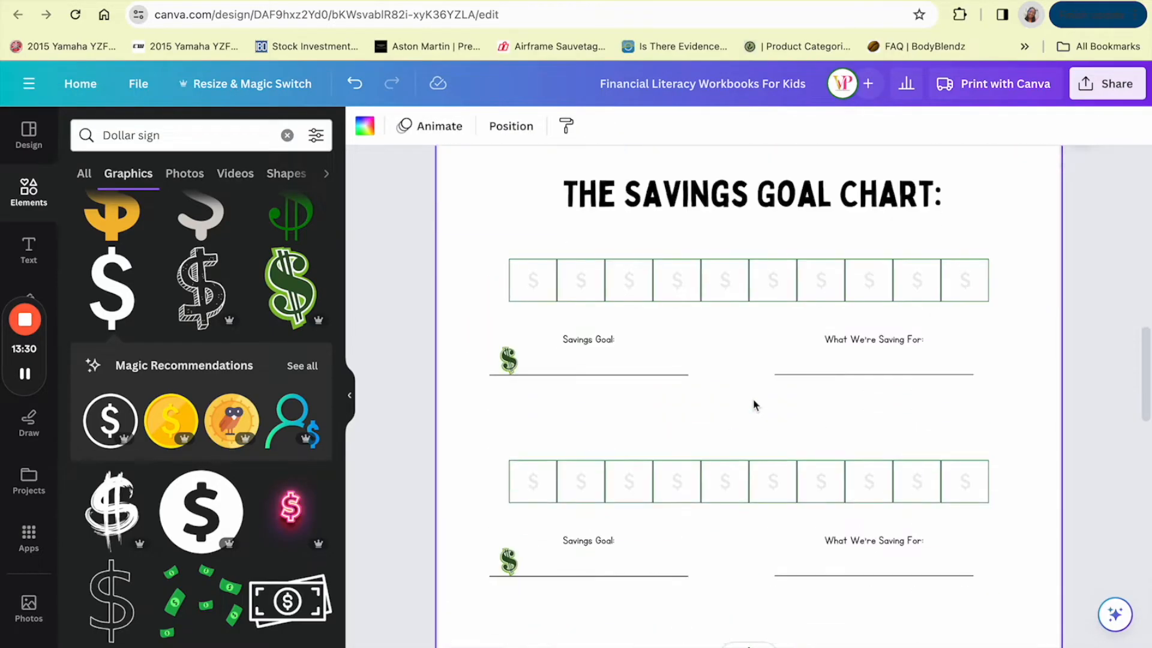
scroll(862, 405, "down", 2)
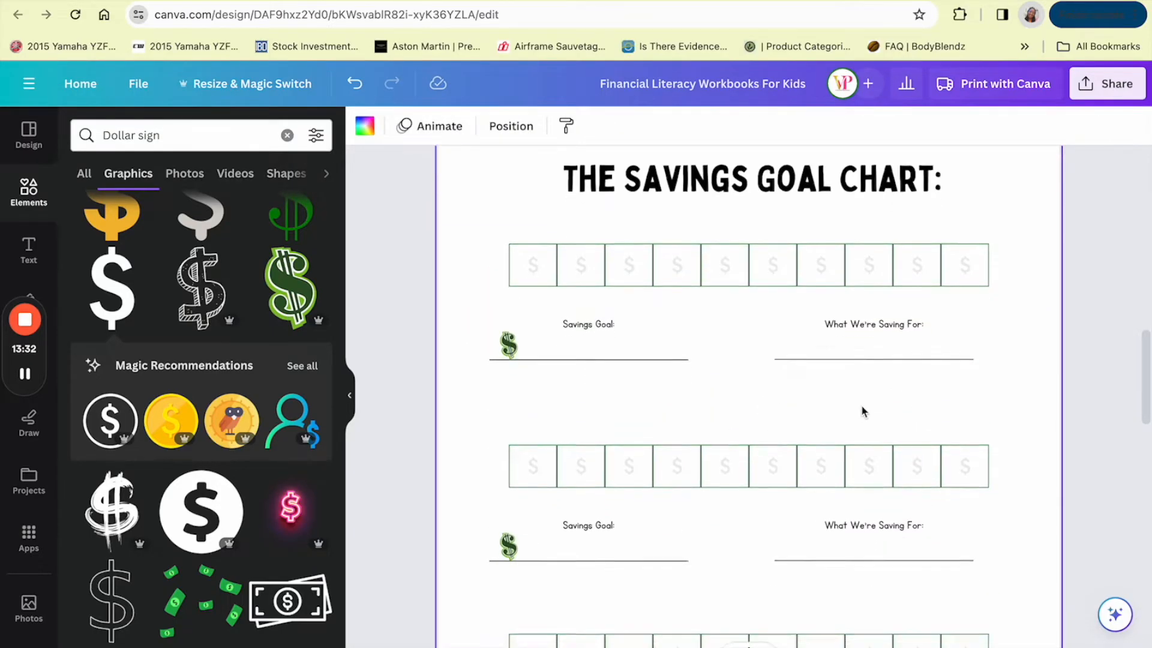
scroll(902, 409, "up", 5)
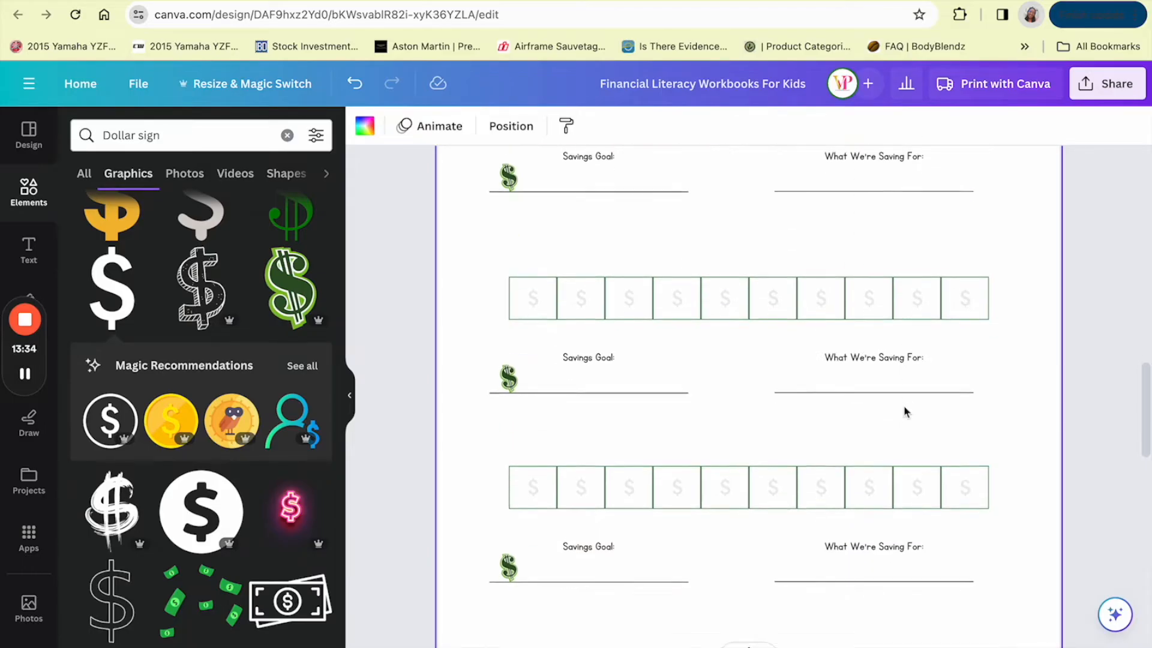
scroll(906, 412, "up", 1)
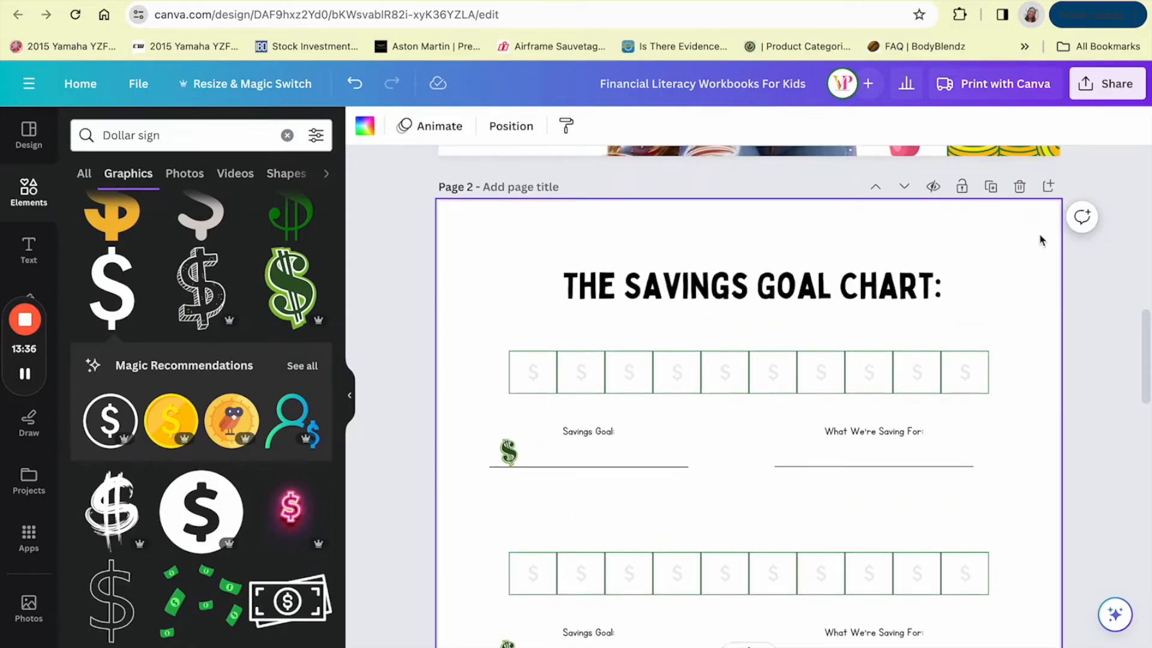
- Add a blank page and move it ahead of the Savings Goal Chart page
left_click(1049, 187)
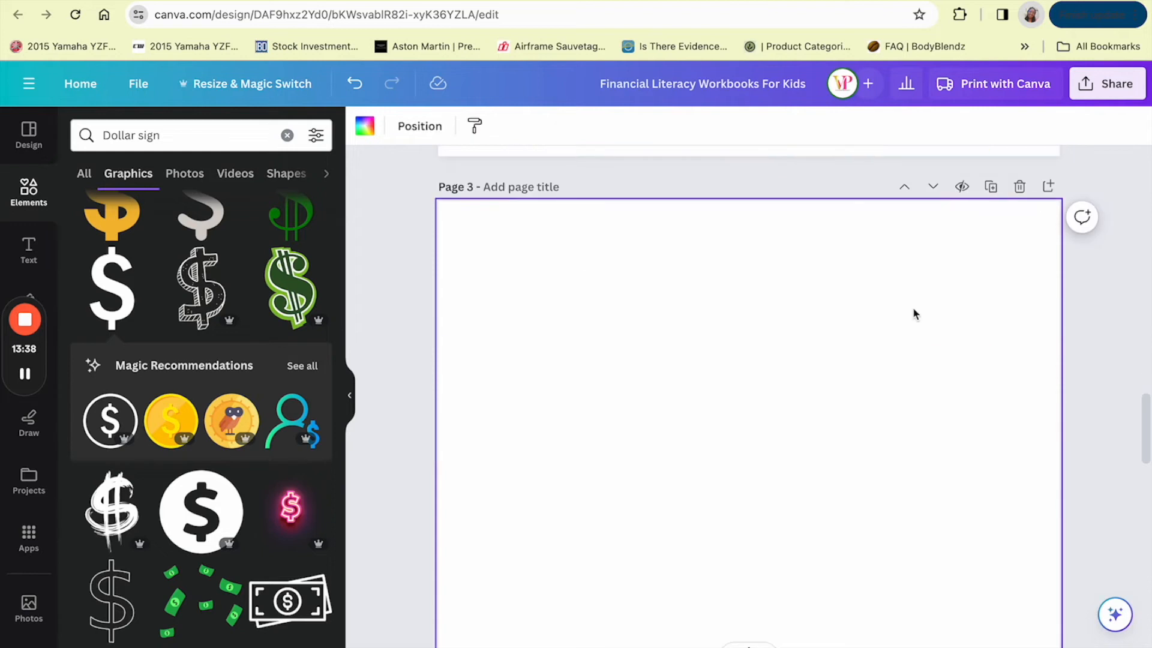
left_click(899, 188)
scroll(841, 306, "down", 4)
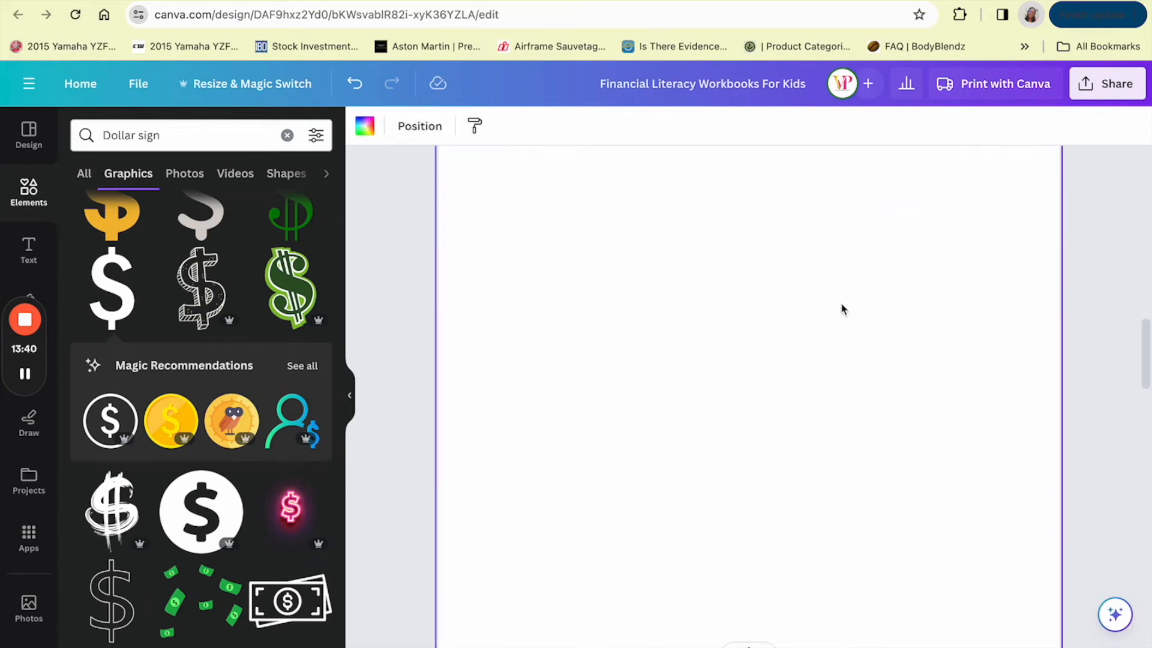
- Copy the title "THE SAVINGS GOAL CHART:" from the chart page onto the blank page before it
left_click(743, 527)
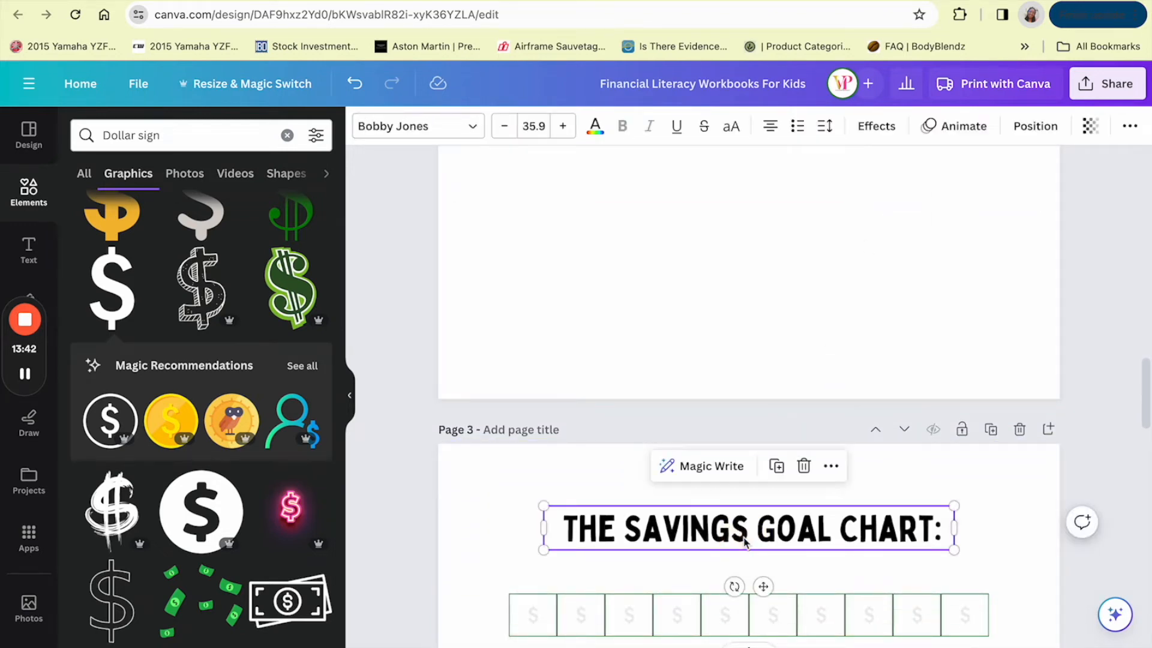
scroll(744, 543, "up", 4)
scroll(744, 543, "up", 1)
left_click(707, 263)
type("THE SAVINGS GOAL CHART:")
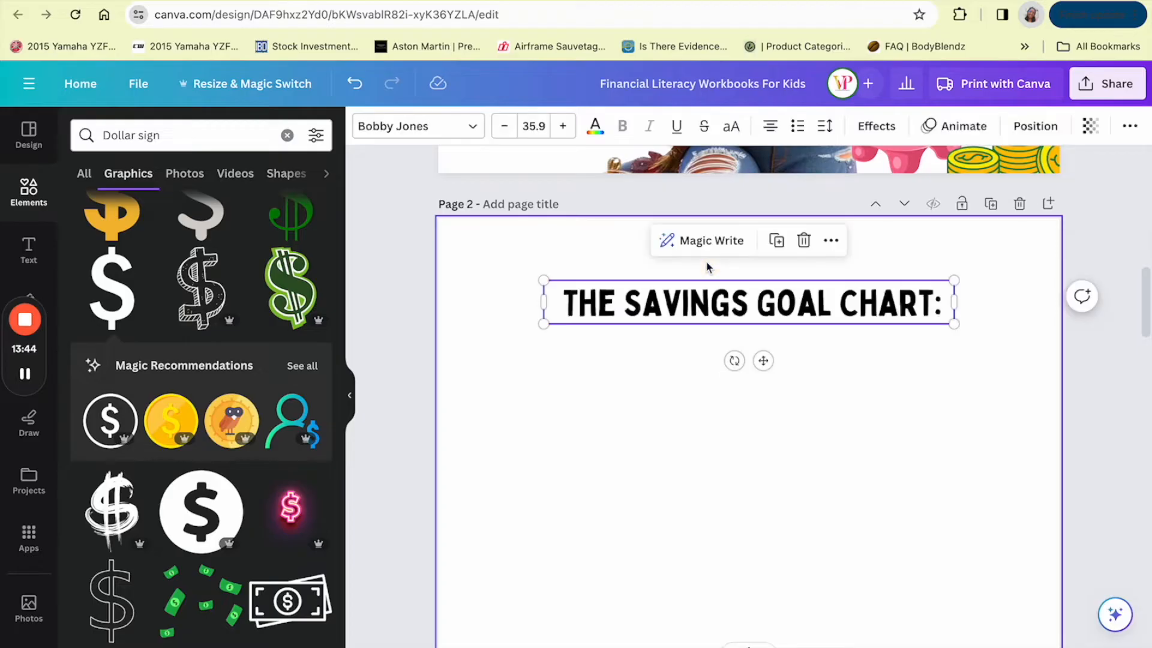
- Replace the copied title on the new page with "FACTS ABOUT SAVINGS"
double_click(747, 292)
type("SAVI")
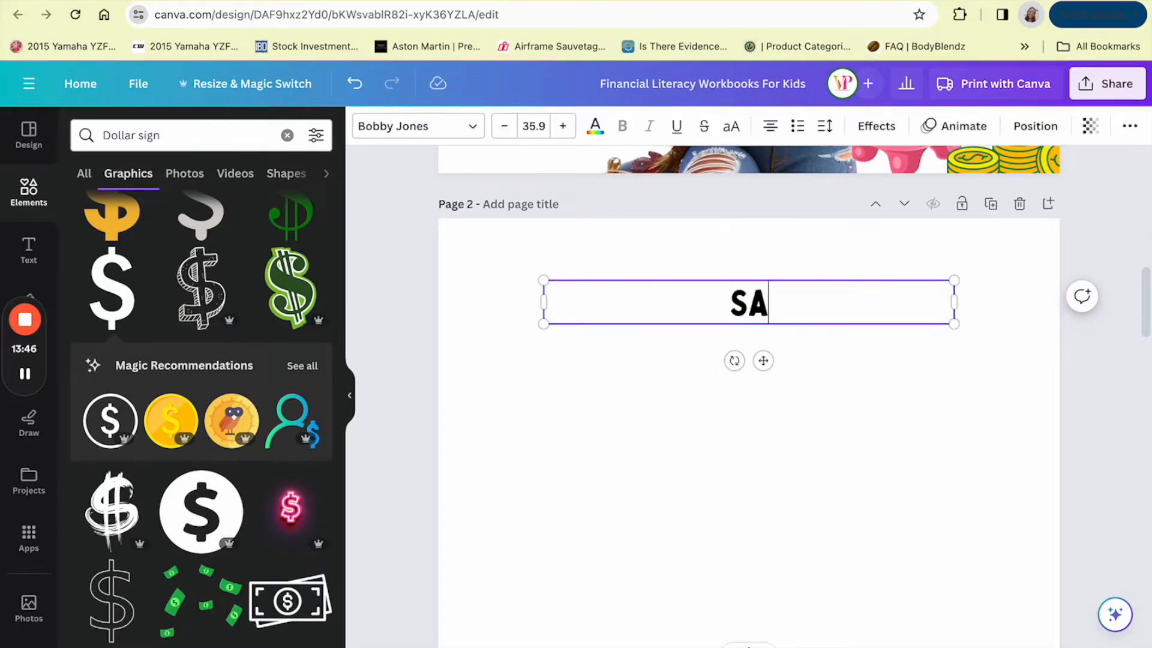
key("BackSpace")
key("BackSpace")
type("FAC")
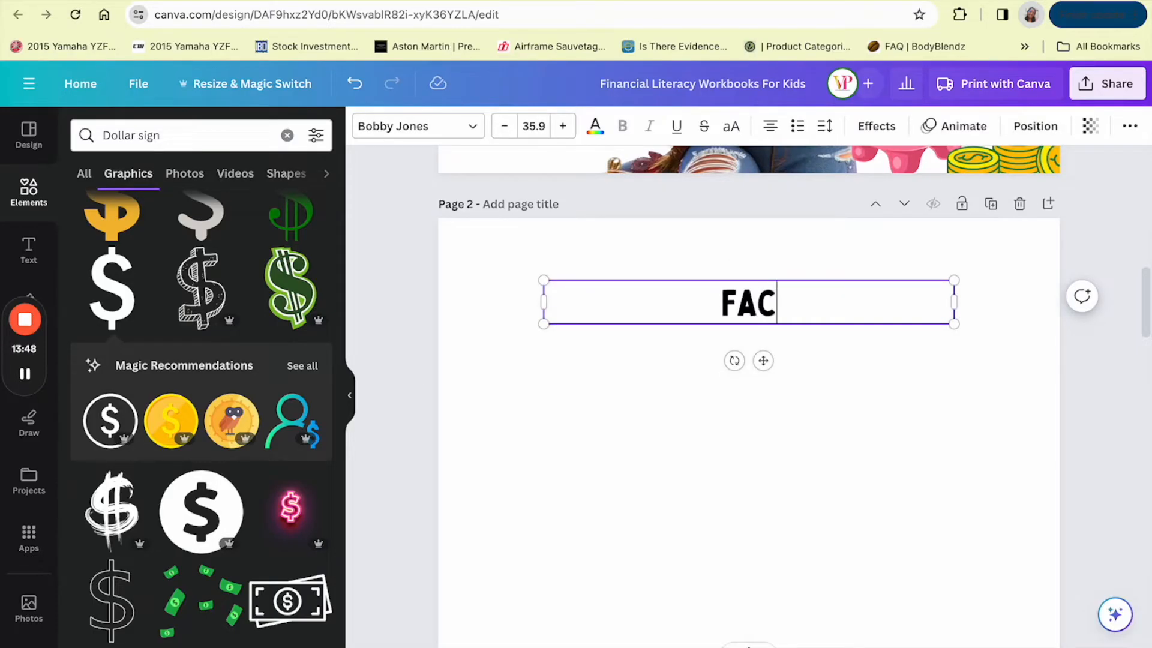
type("TS ABOUT SAVINGS")
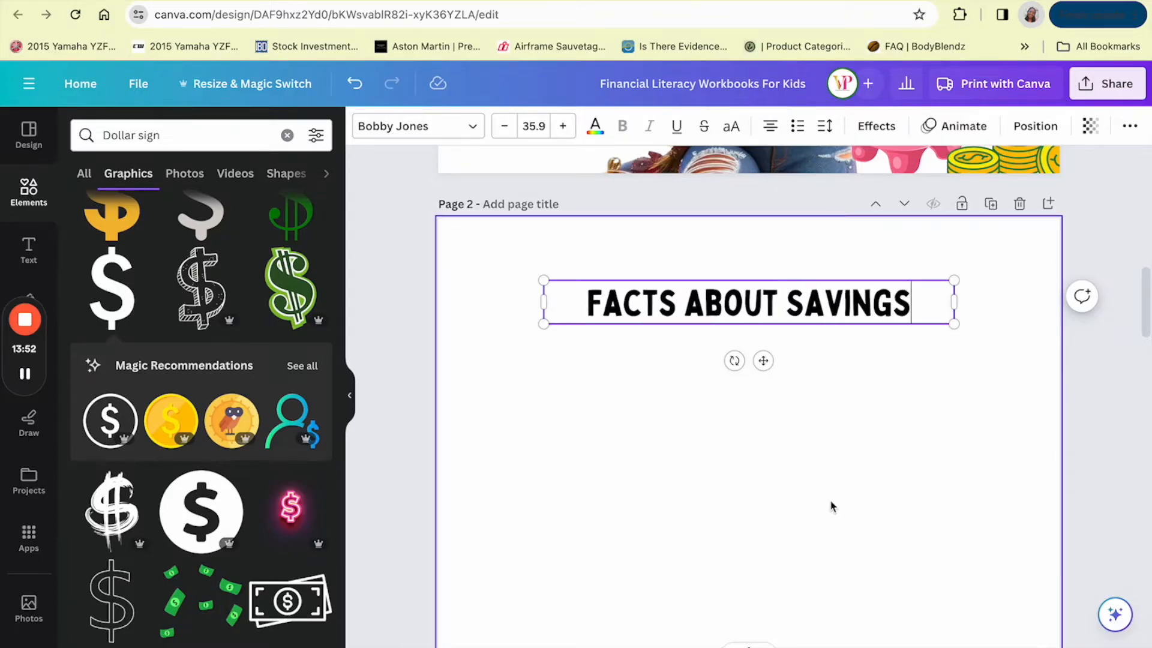
scroll(832, 501, "down", 13)
scroll(808, 490, "up", 12)
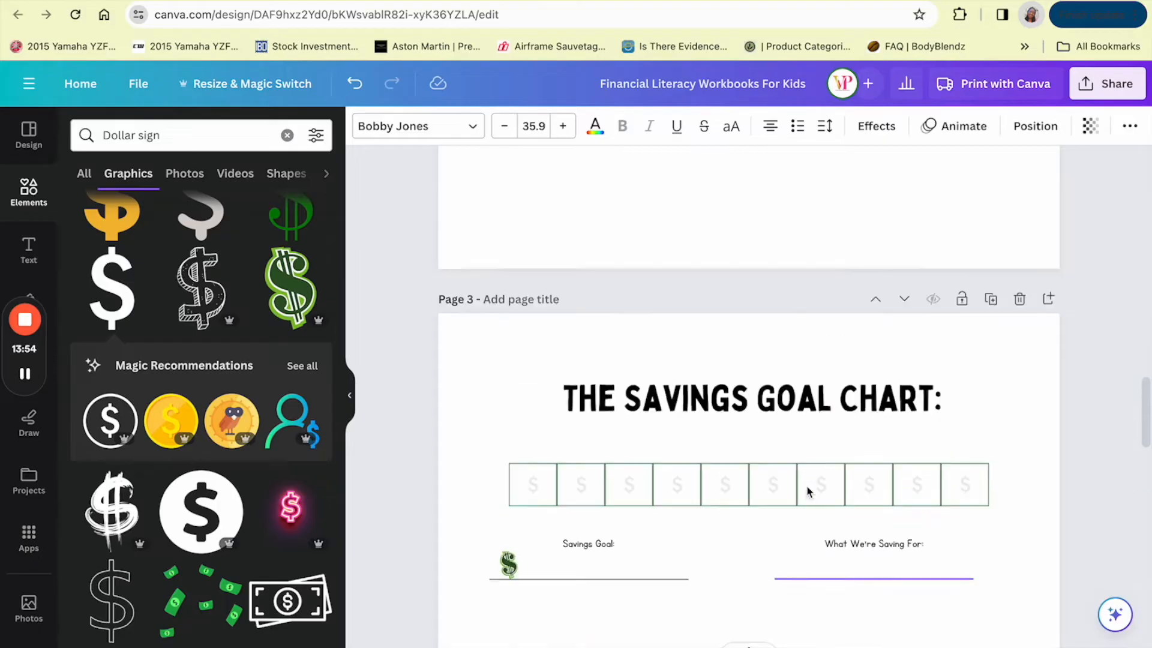
- Add a left-aligned body text box below the "FACTS ABOUT SAVINGS" title, widened to span most of the page
left_click(672, 318)
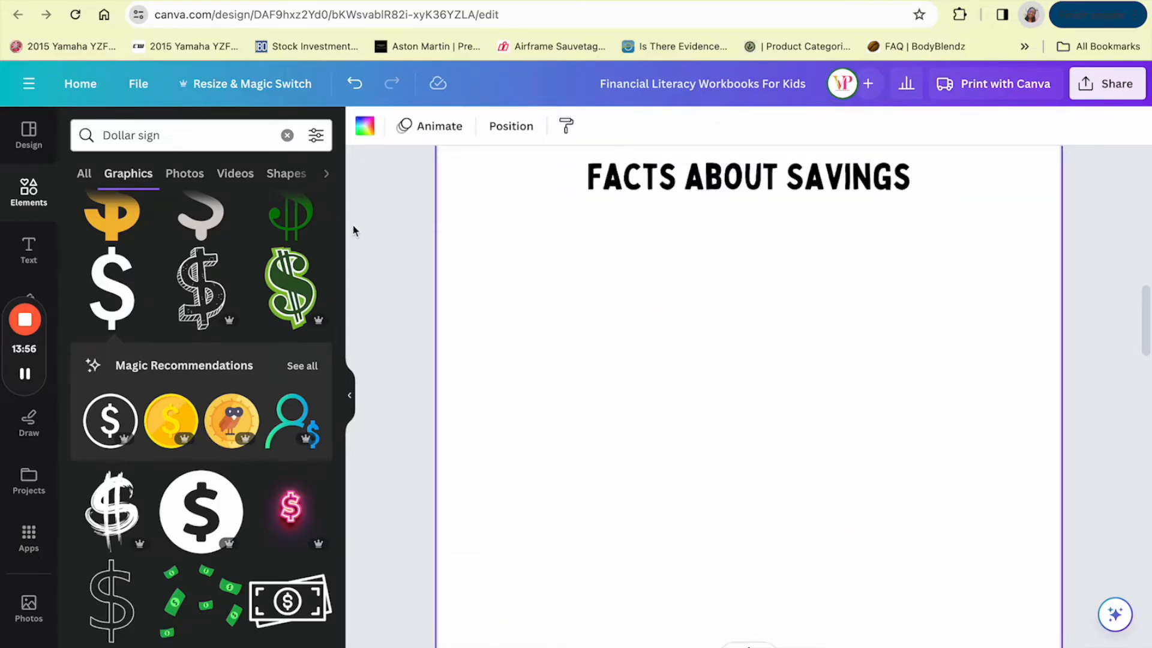
left_click(31, 247)
left_click(219, 182)
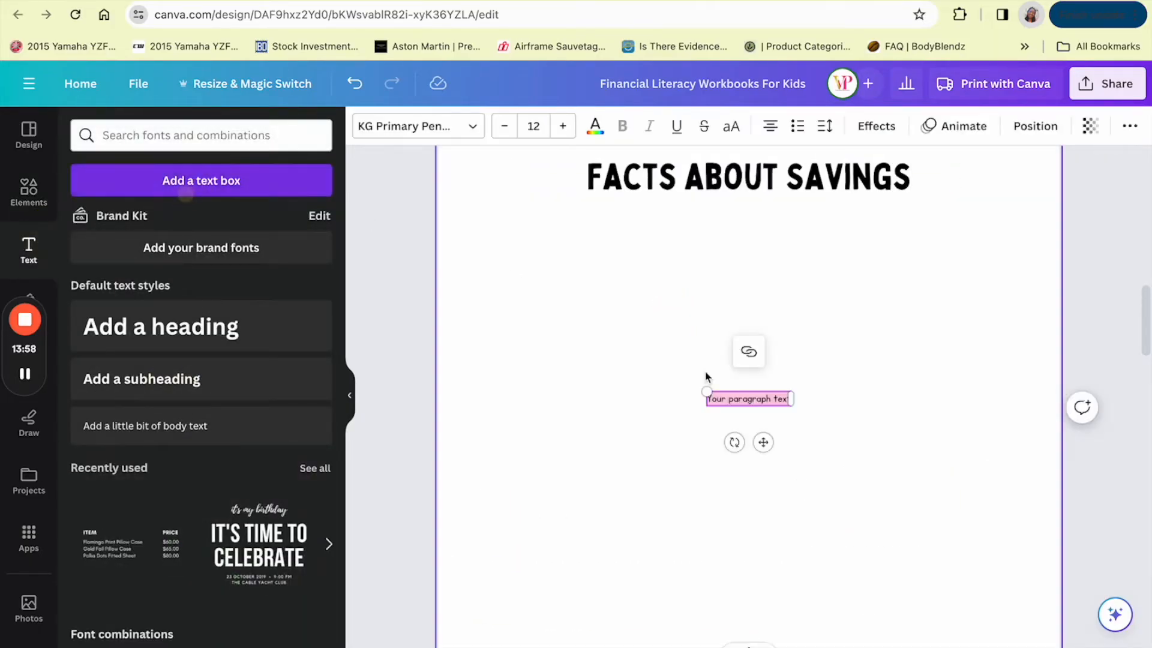
left_click_drag(763, 442, 557, 270)
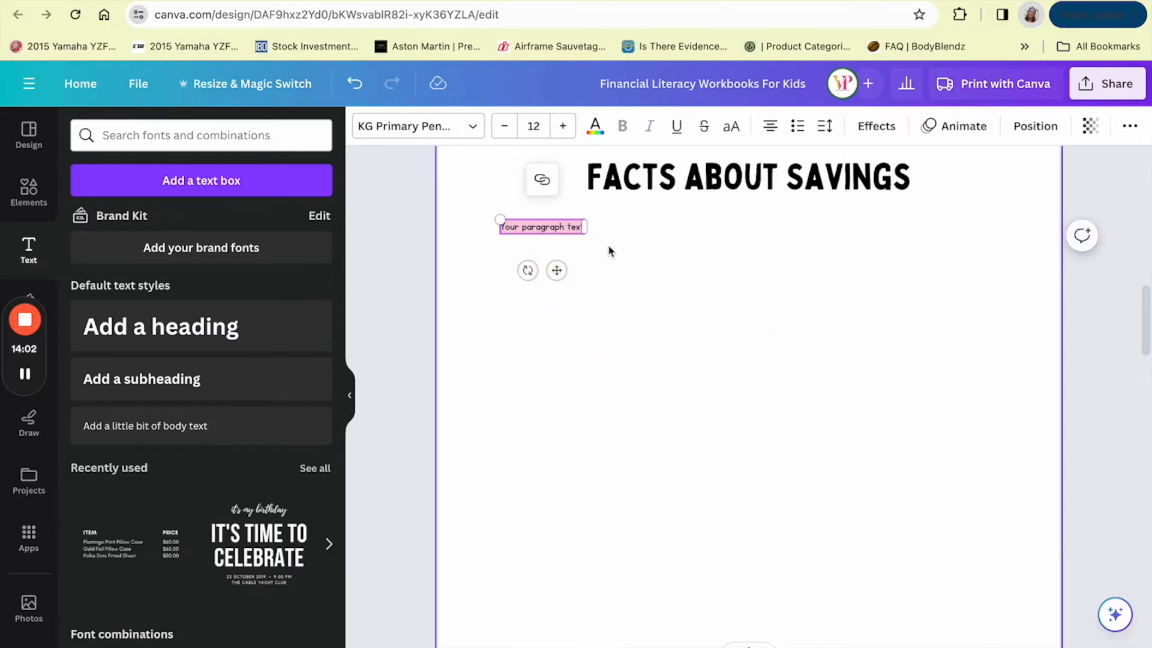
left_click_drag(593, 226, 1000, 257)
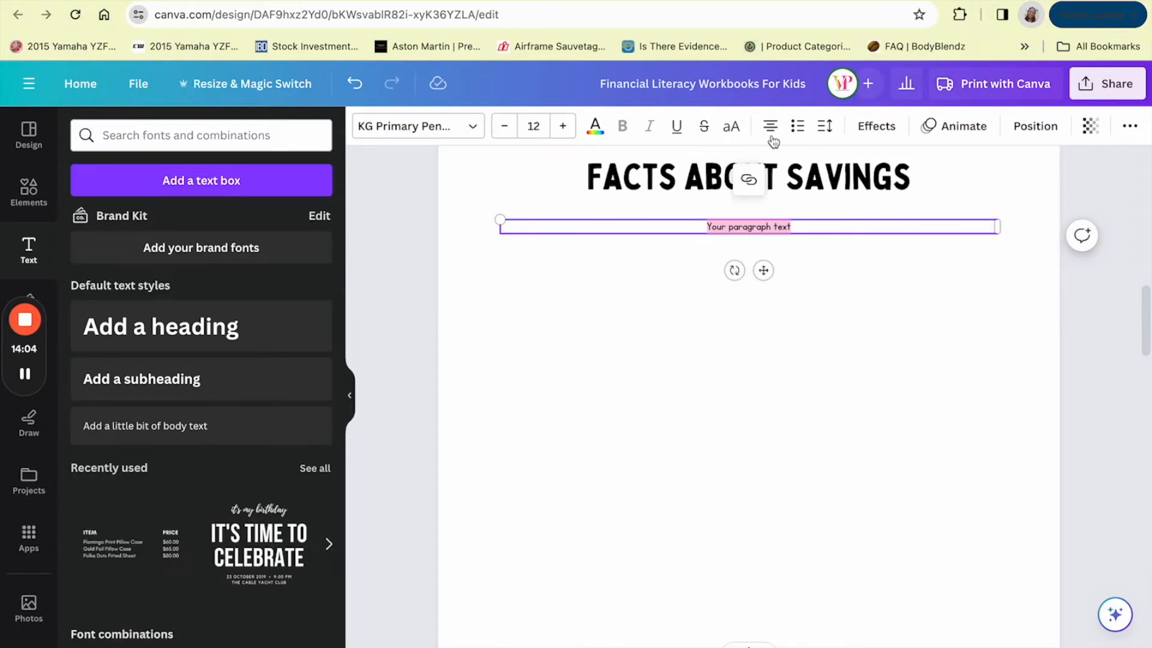
left_click(770, 127)
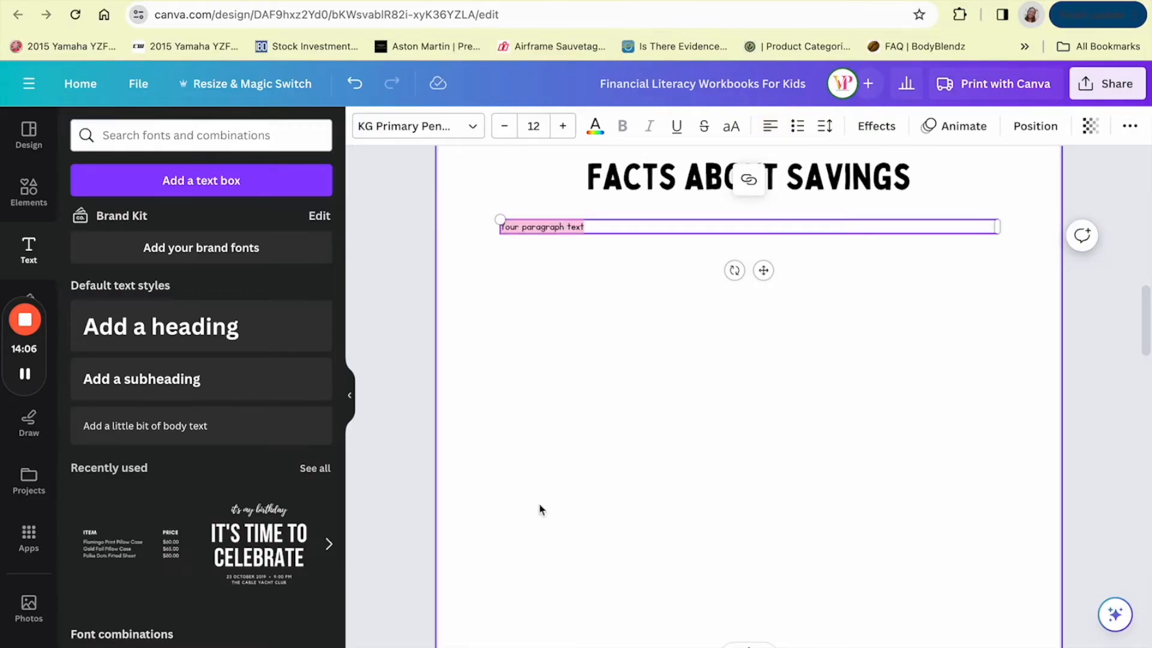
- Switch to ChatGPT and request a small passage about savings for children ages 5 to 7, with facts, tips and an overall message about savings' importance
left_click(3, 1)
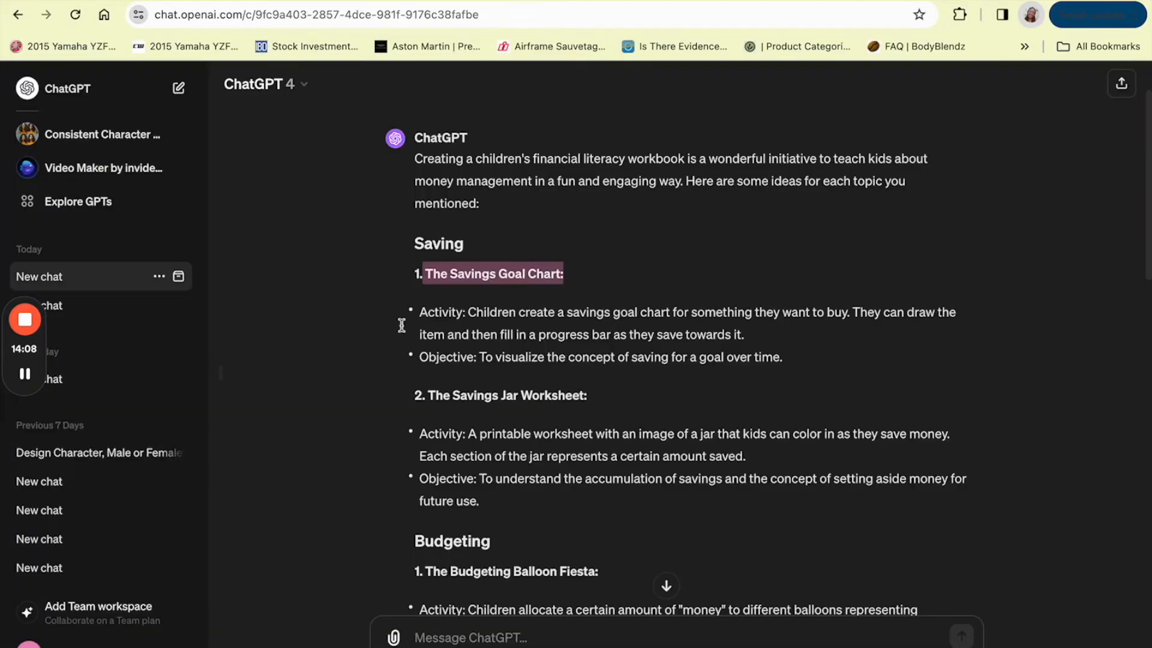
left_click(551, 641)
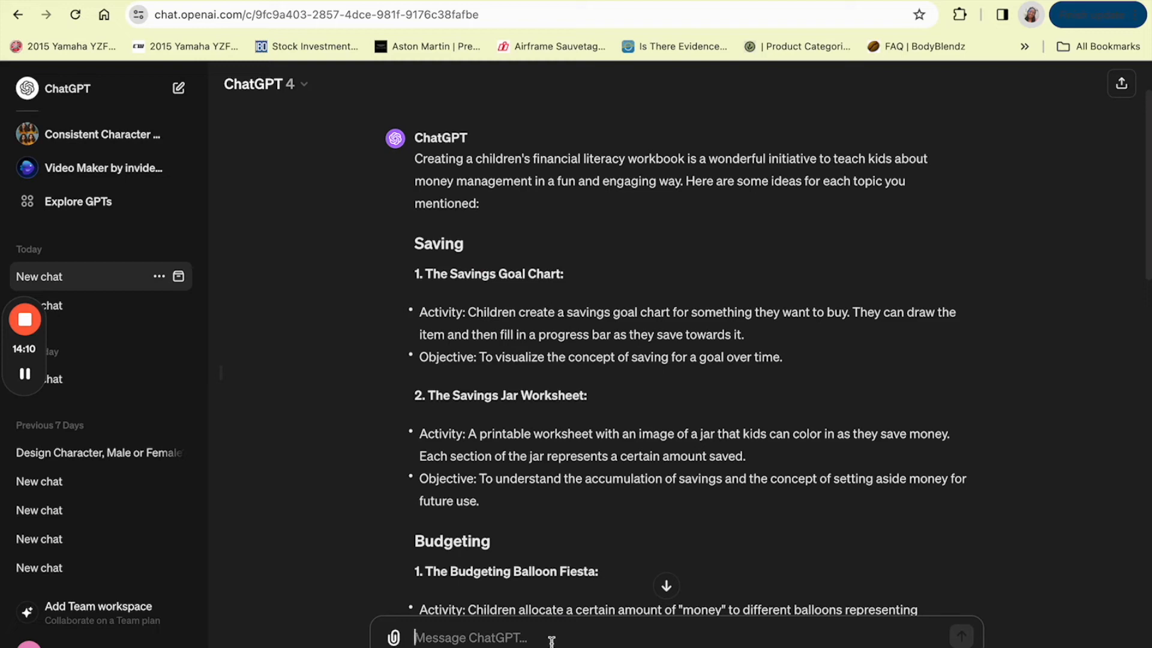
type("Can")
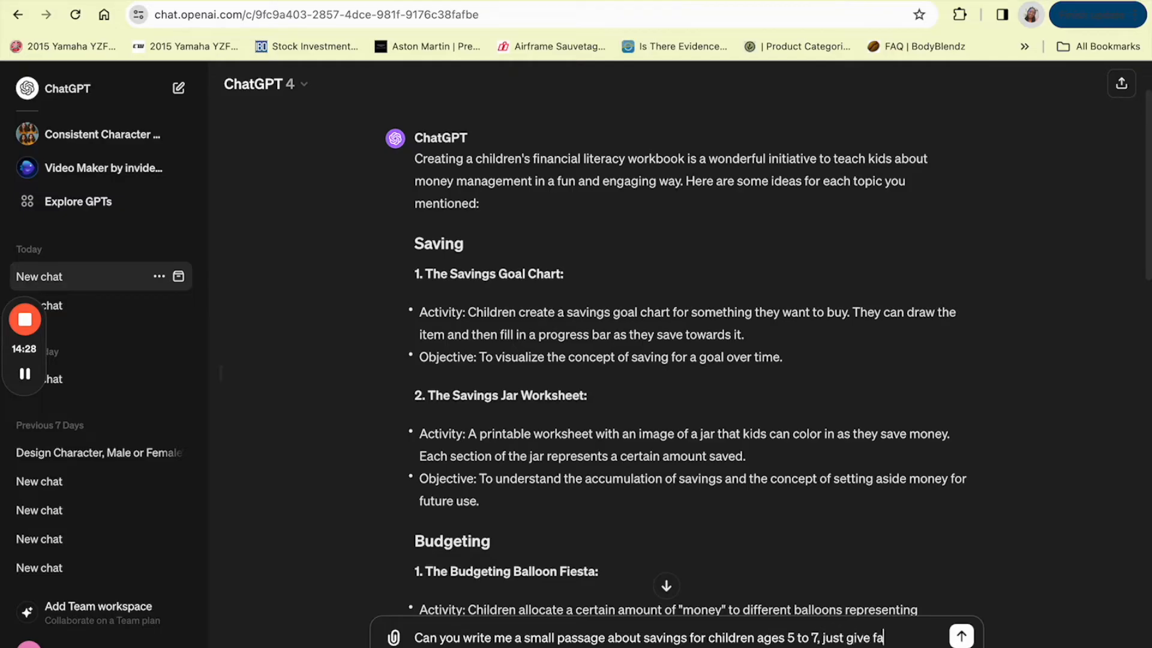
type("amnd")
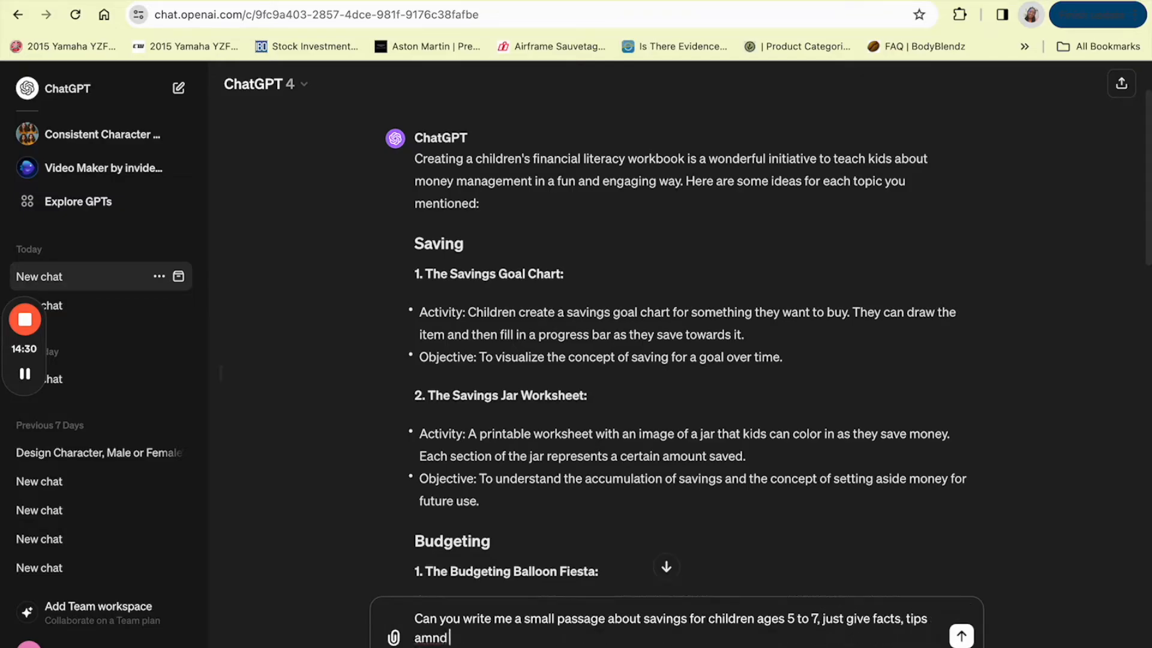
key("BackSpace")
type("nd")
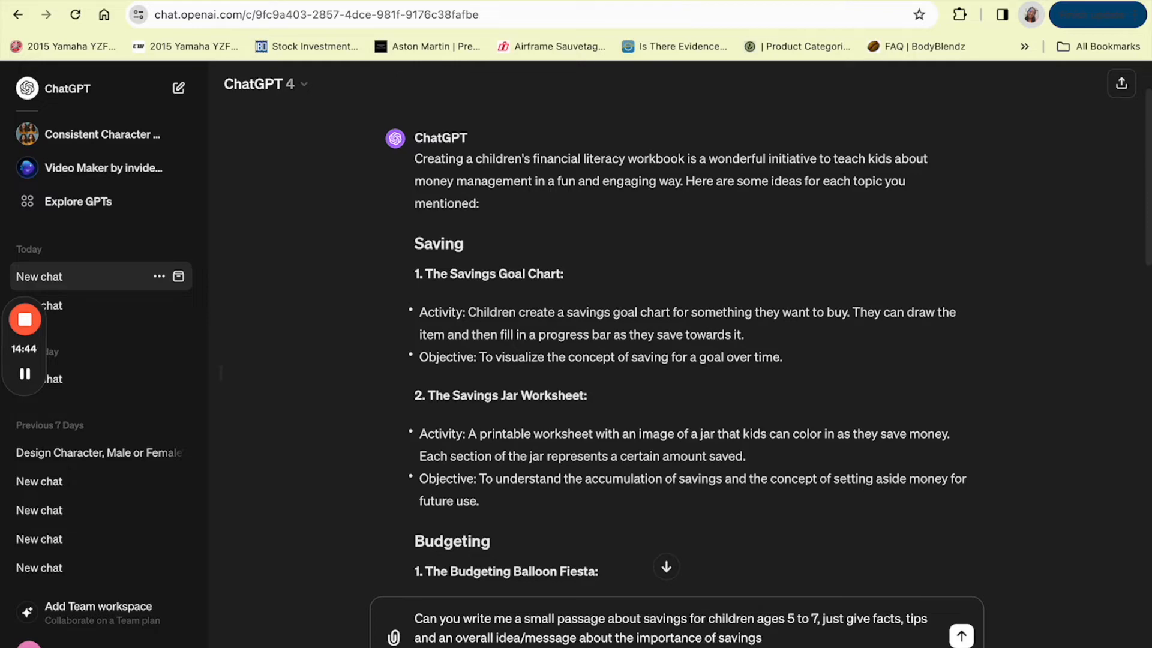
key("Return")
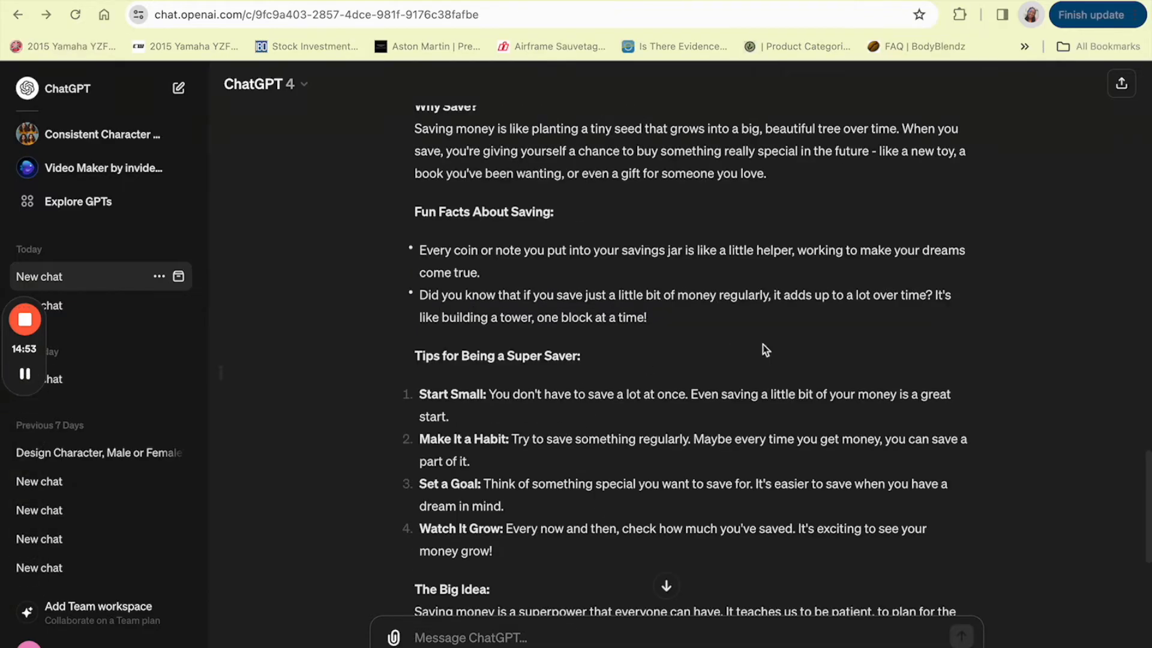
- Copy the passage from "The Magic of Saving Money" through "The Big Idea" and, back in Canva, paste it over the placeholder paragraph text
scroll(763, 346, "up", 6)
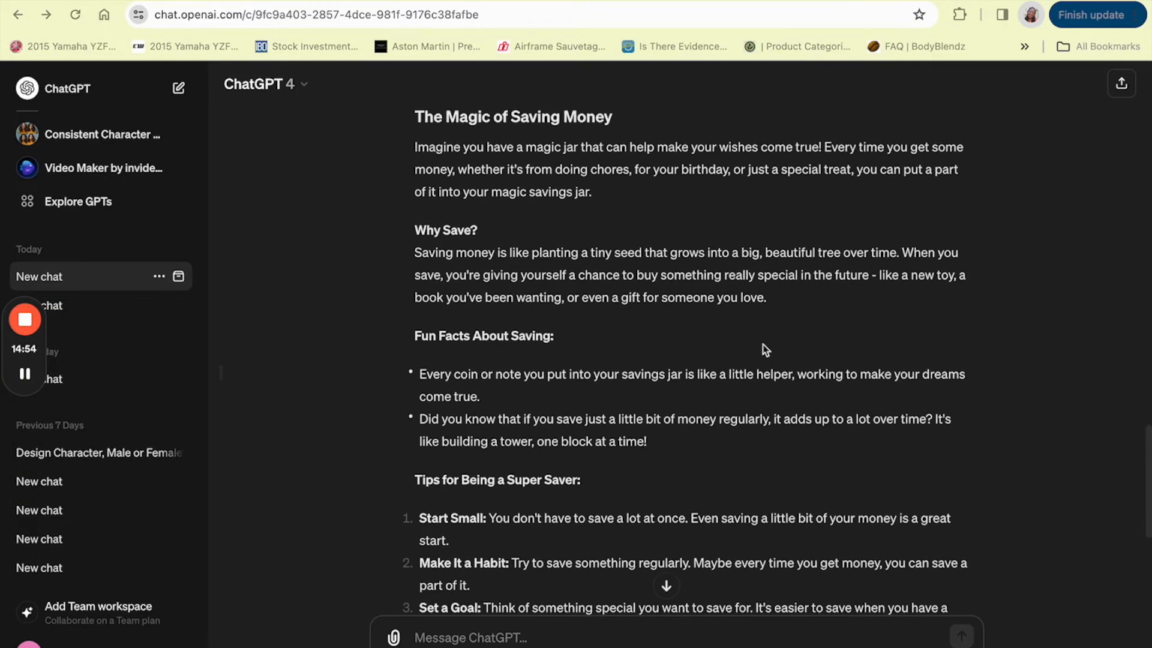
scroll(765, 350, "down", 2)
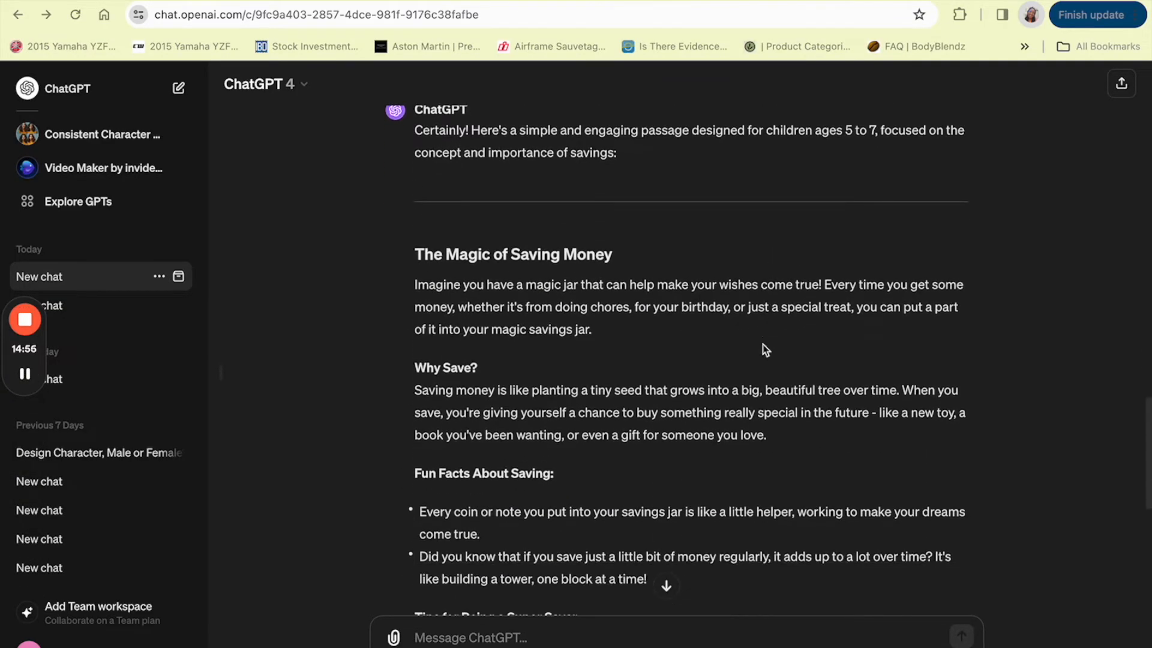
scroll(763, 346, "down", 10)
scroll(760, 341, "up", 8)
scroll(759, 342, "up", 1)
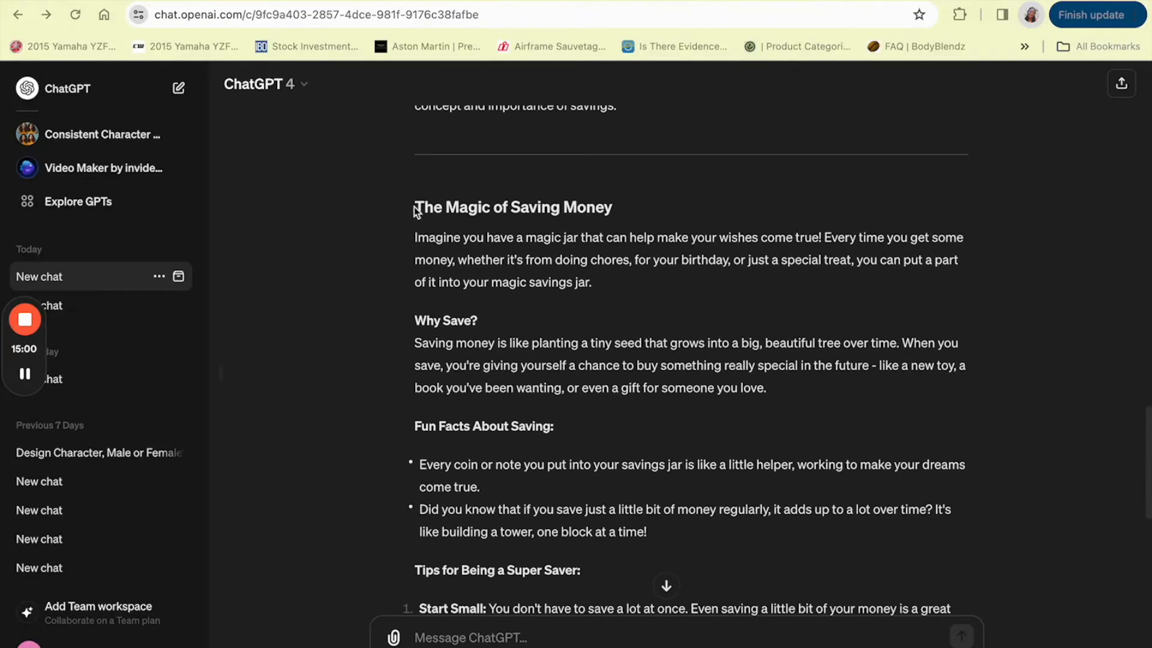
left_click_drag(415, 207, 722, 478)
key("ctrl+c")
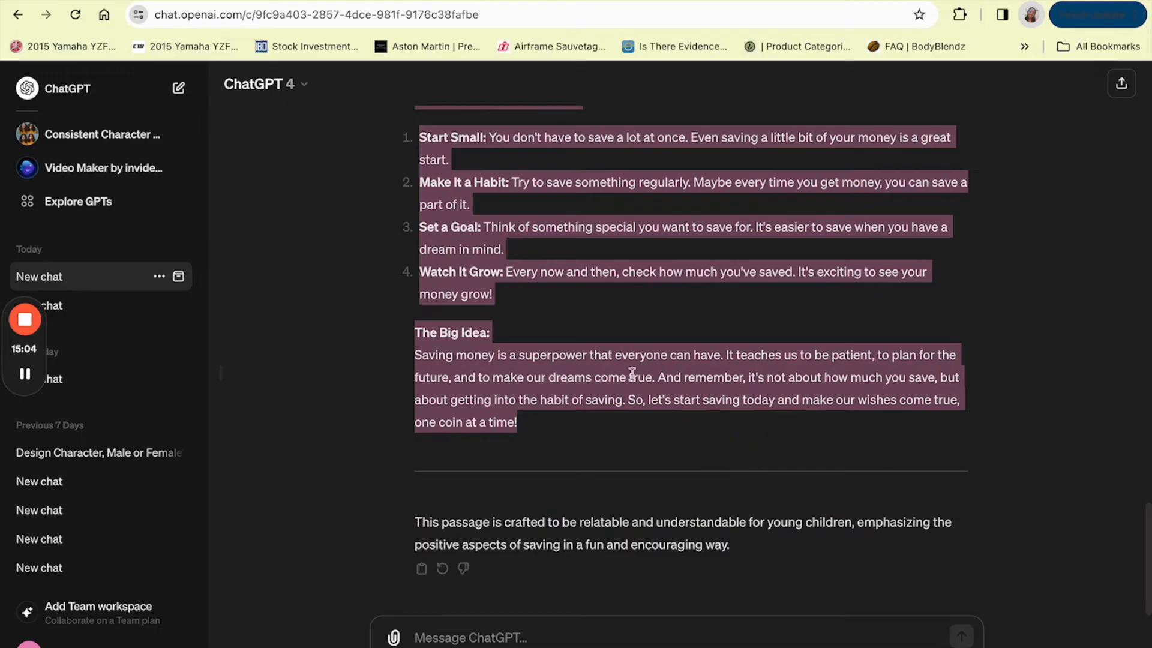
left_click(274, 2)
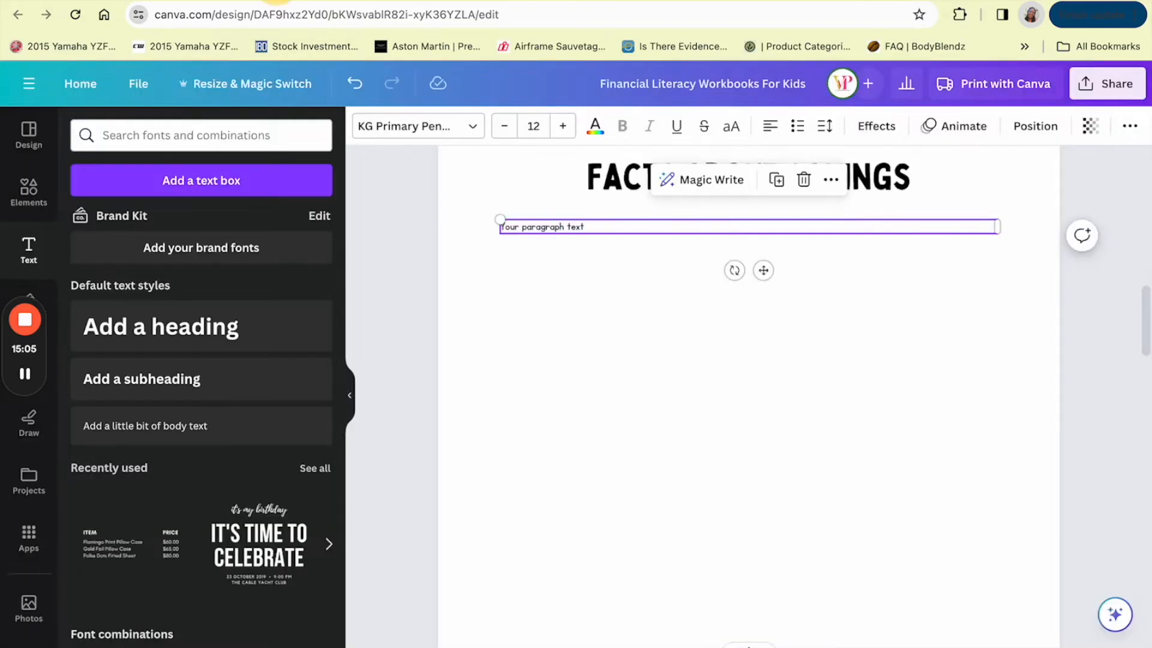
double_click(586, 217)
key("ctrl+v")
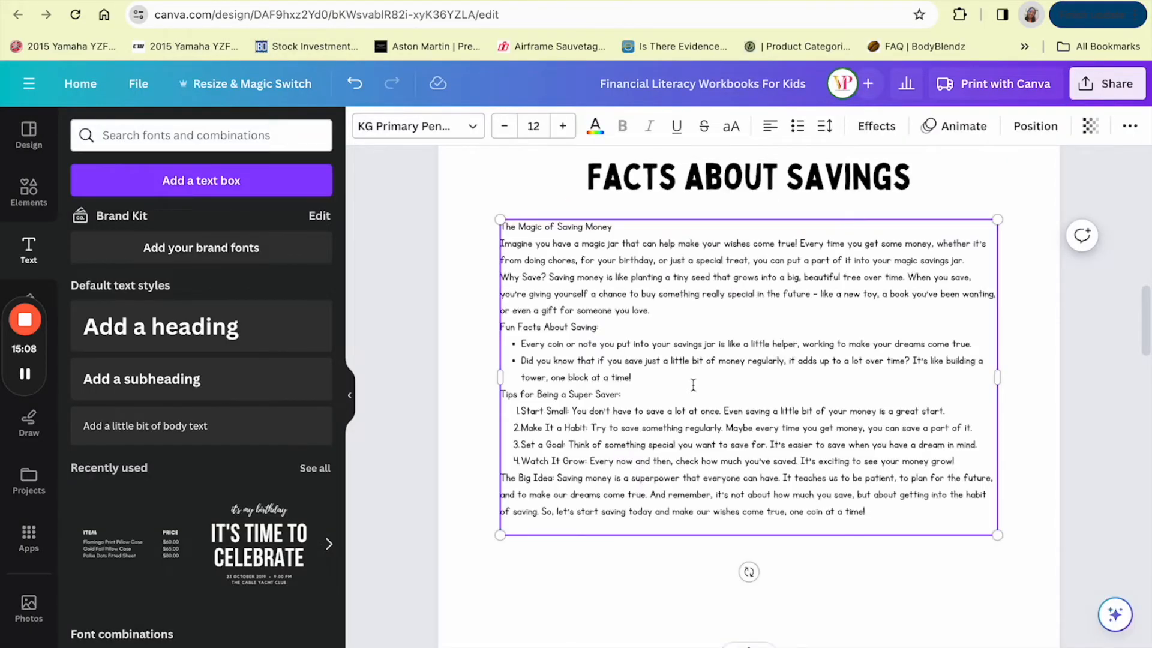
- Insert blank lines after "The Magic of Saving Money" and before "Fun Facts About Saving", "Tips for Being a Super Saver" and "The Big Idea"
key("Return")
left_click(661, 326)
key("Return")
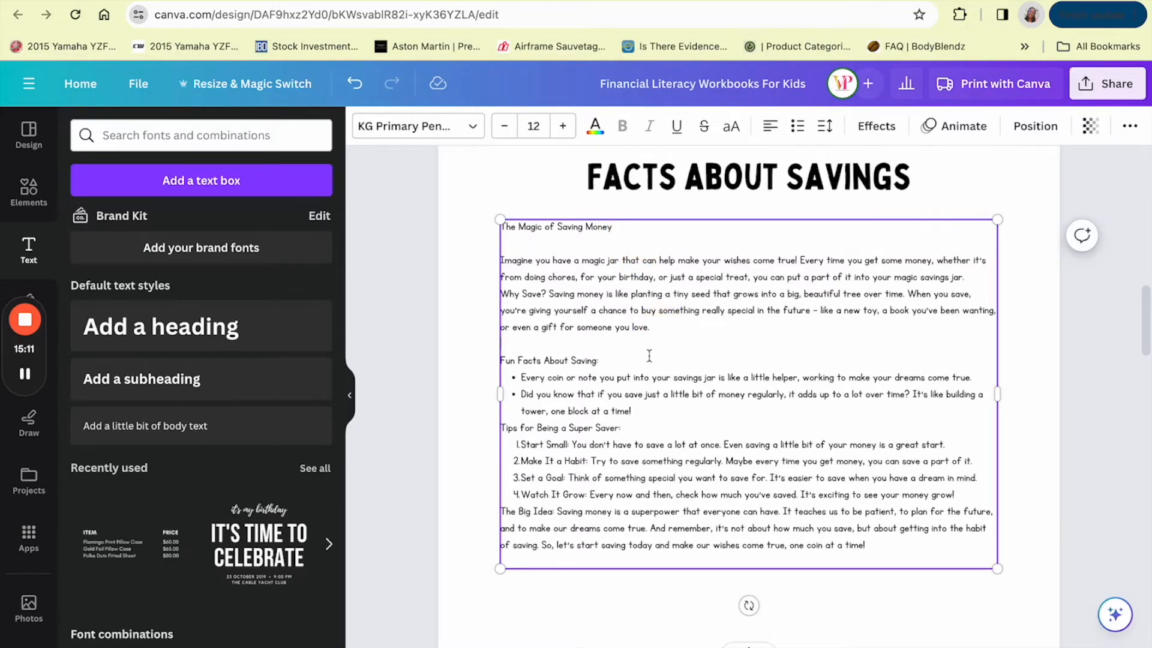
left_click(651, 409)
key("Return")
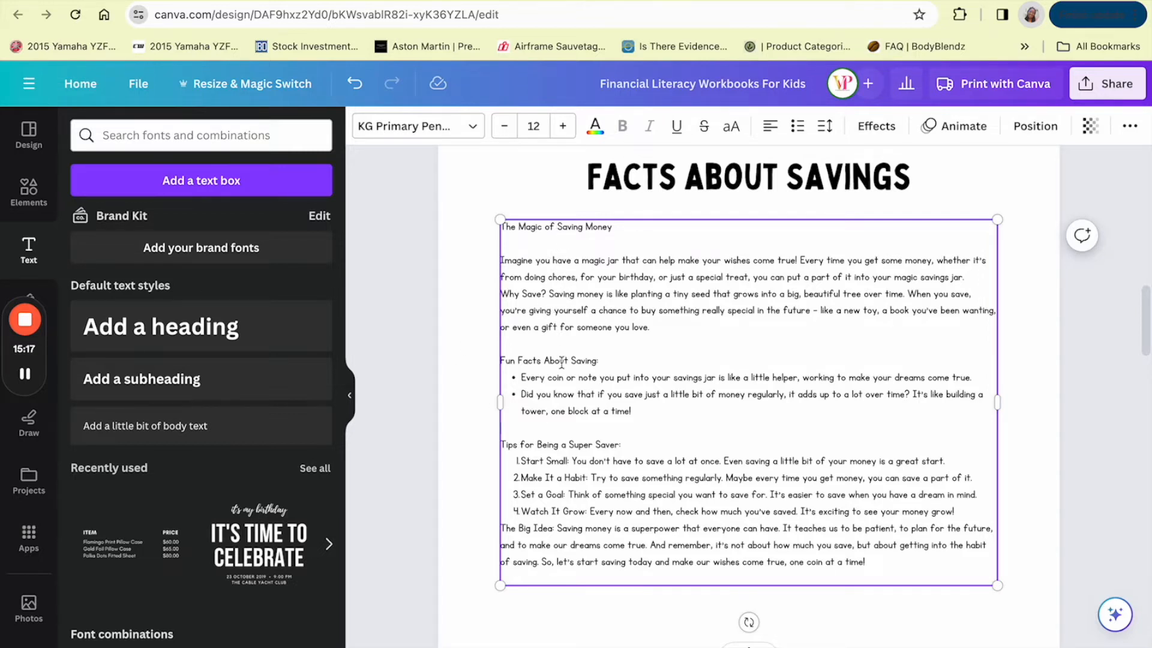
left_click(514, 527)
key("Return")
- Set the font size of the entire savings passage to 15
scroll(607, 563, "down", 3)
left_click(604, 372)
key("super+a")
left_click(567, 133)
left_click(567, 133)
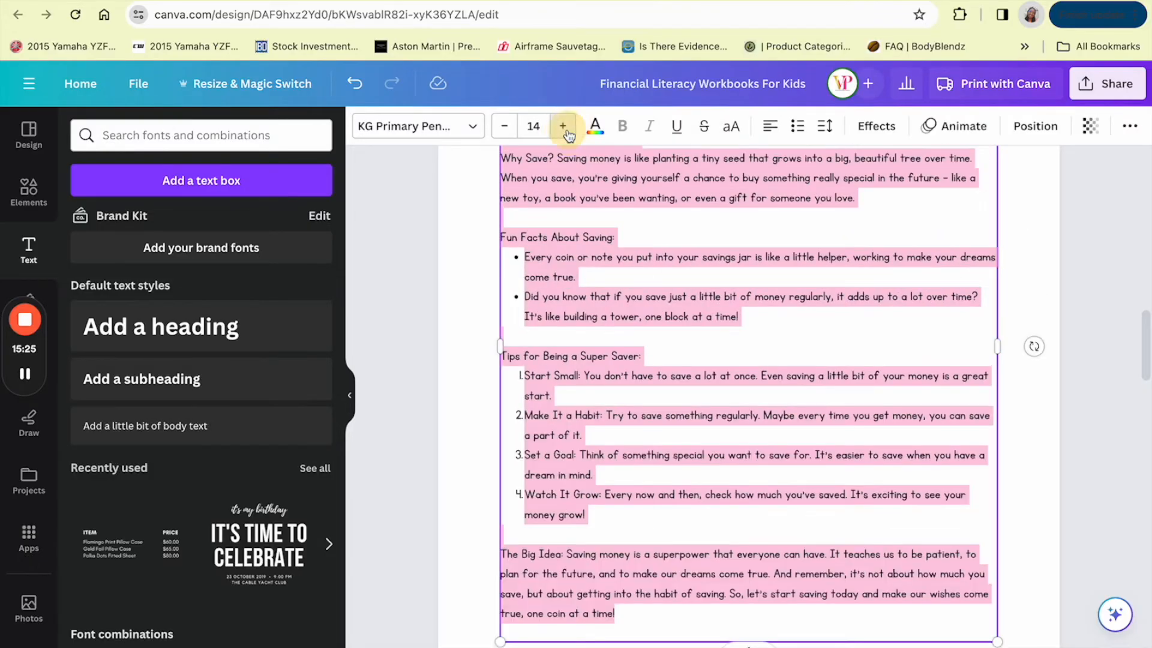
left_click(567, 133)
scroll(691, 298, "down", 4)
scroll(692, 298, "up", 2)
scroll(692, 298, "up", 3)
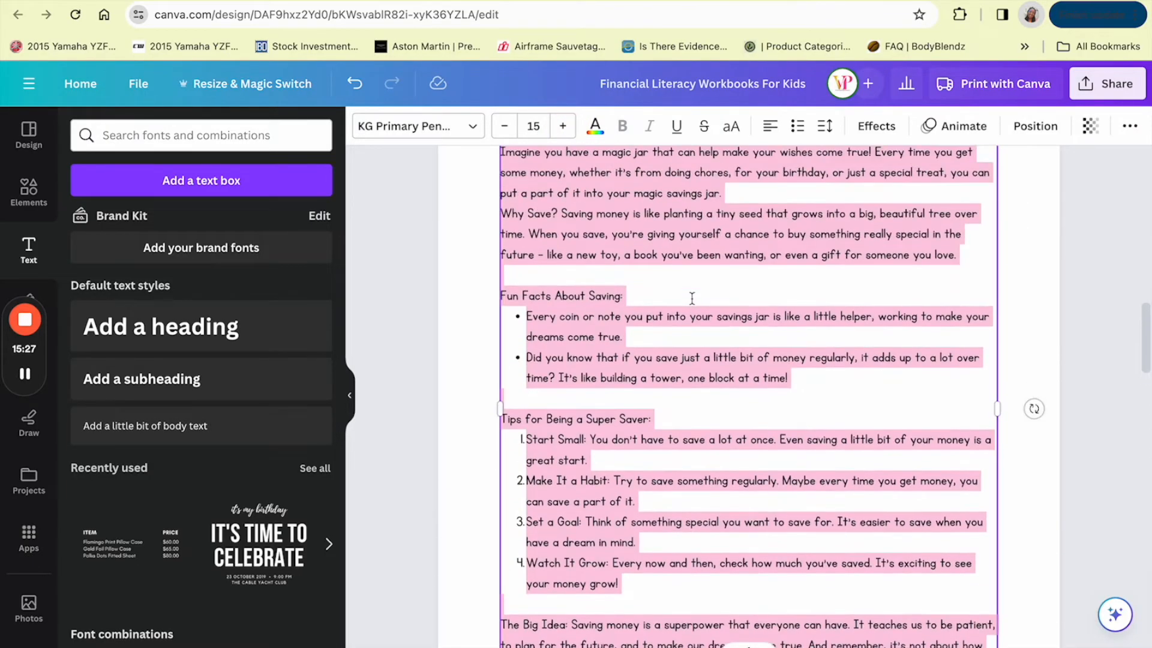
left_click(1026, 277)
scroll(954, 311, "up", 3)
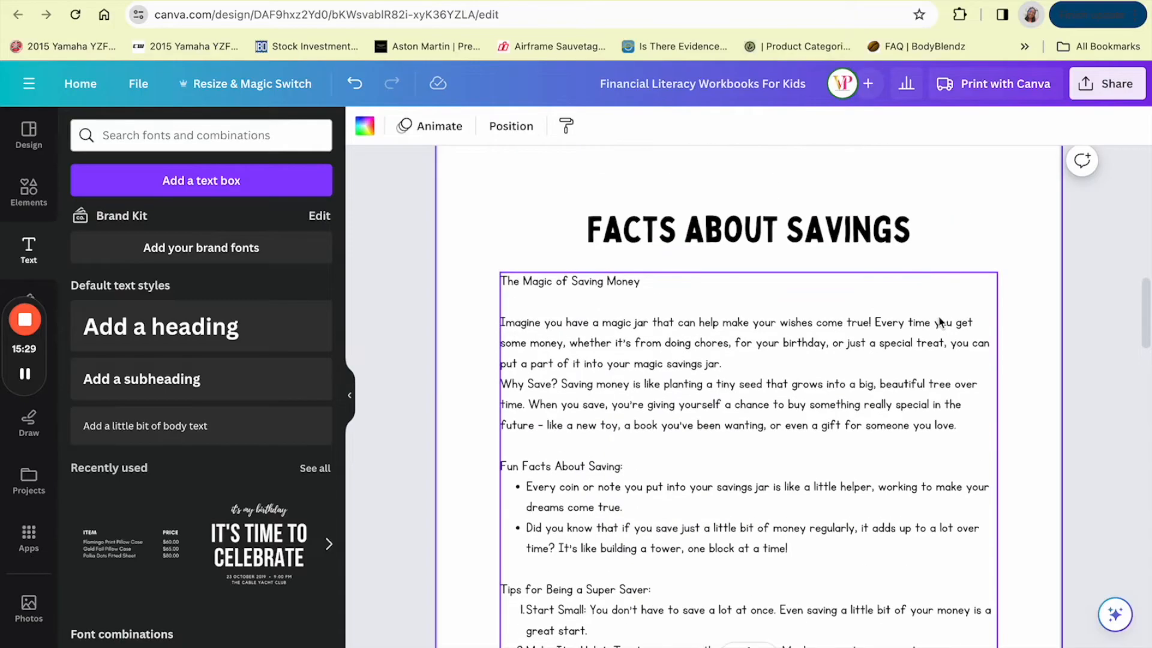
- Centre the line "The Magic of Saving Money" at the start of the passage, make it uppercase and colour it dark green
triple_click(584, 291)
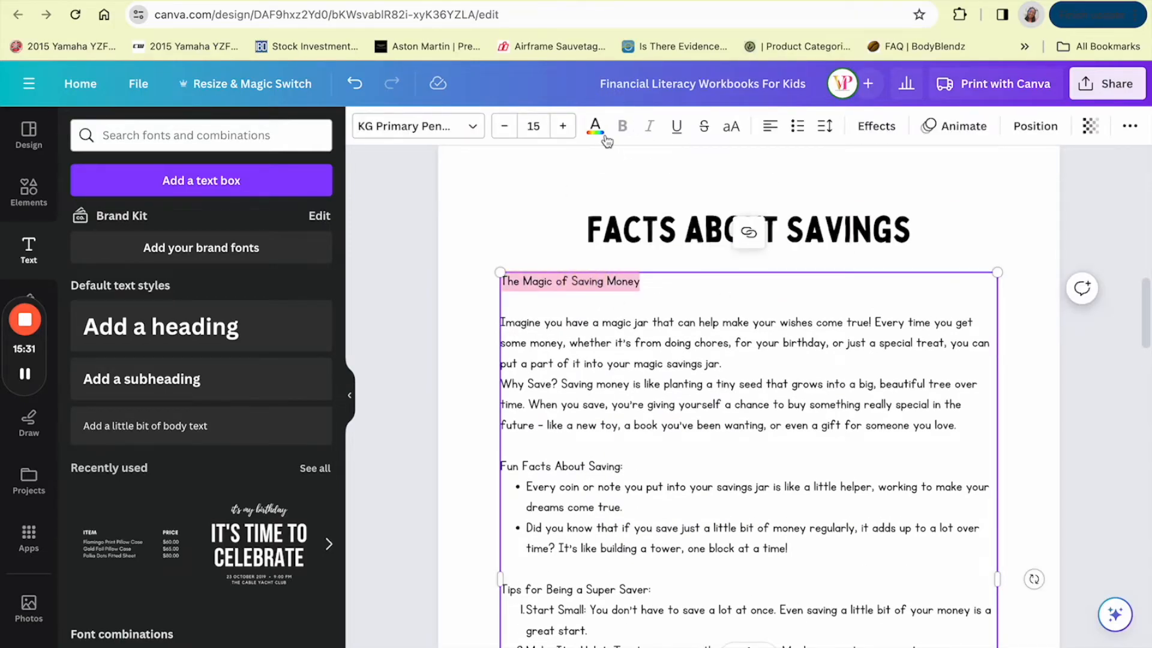
left_click(770, 126)
left_click(730, 126)
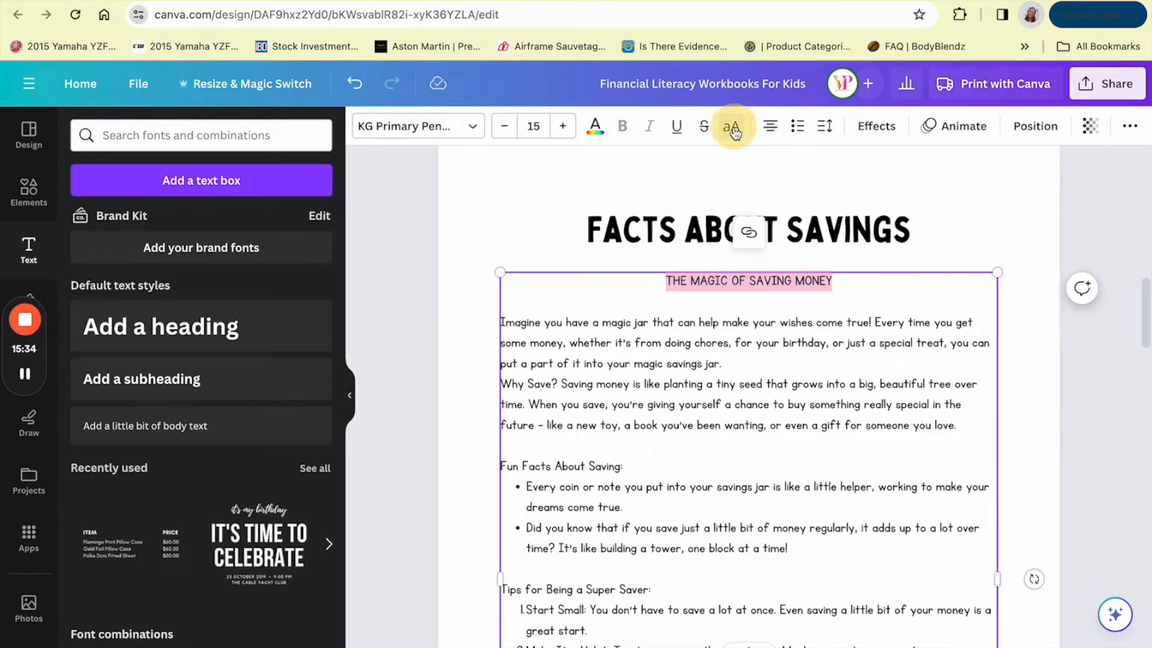
left_click(595, 126)
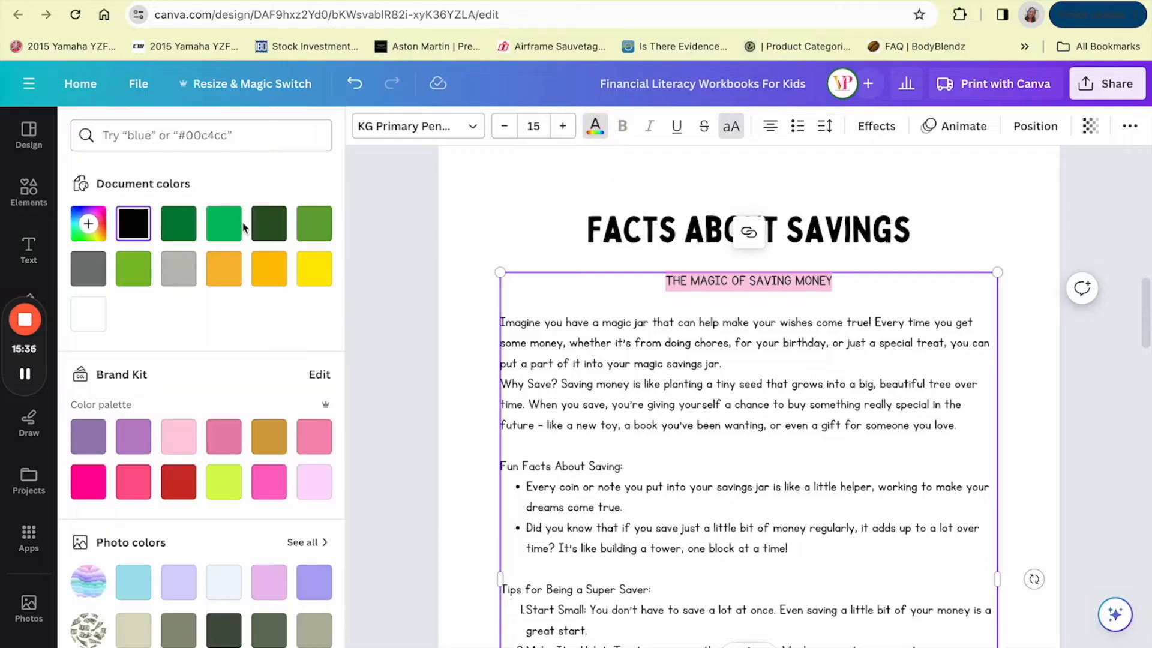
left_click(186, 231)
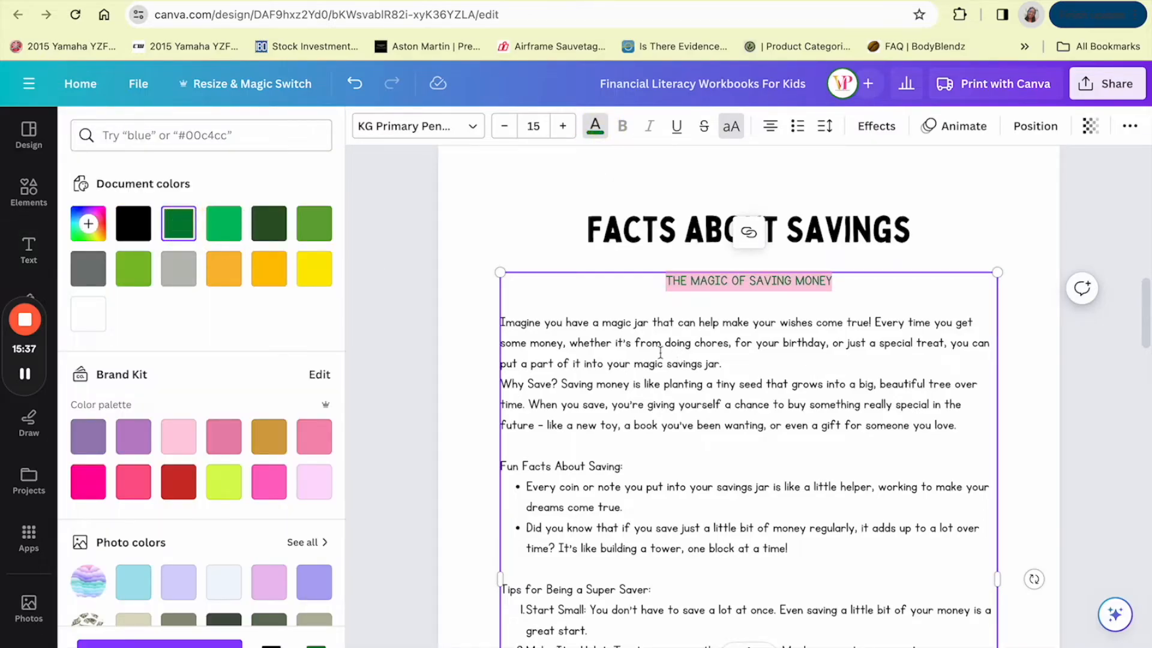
left_click(494, 216)
scroll(653, 444, "down", 1)
left_click(652, 444)
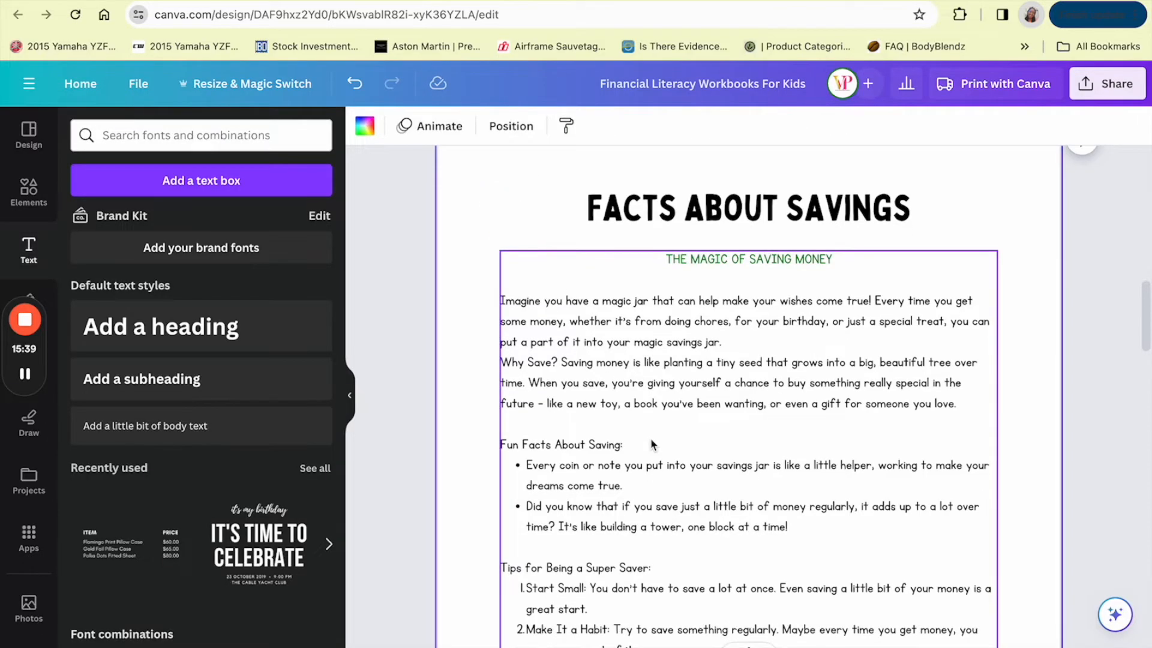
- Increase the font size of the passage's green "The Magic of Saving Money" line to 19
triple_click(768, 263)
left_click(562, 127)
left_click(562, 127)
left_click(562, 127)
left_click(562, 127)
left_click(488, 210)
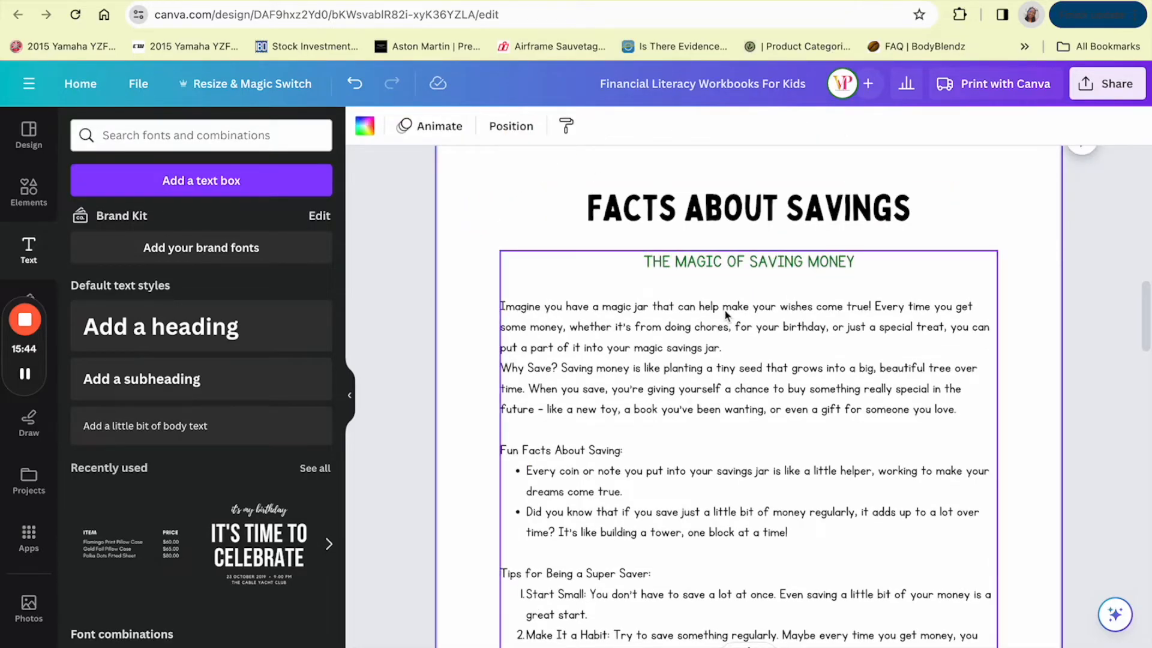
left_click(700, 258)
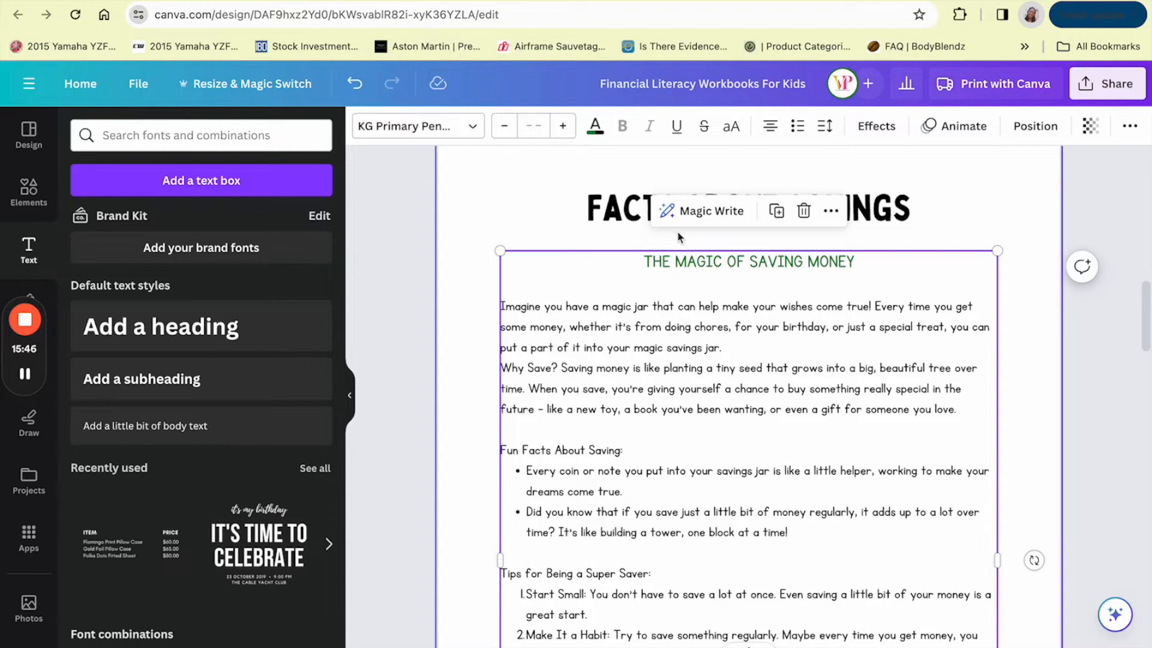
left_click(672, 265)
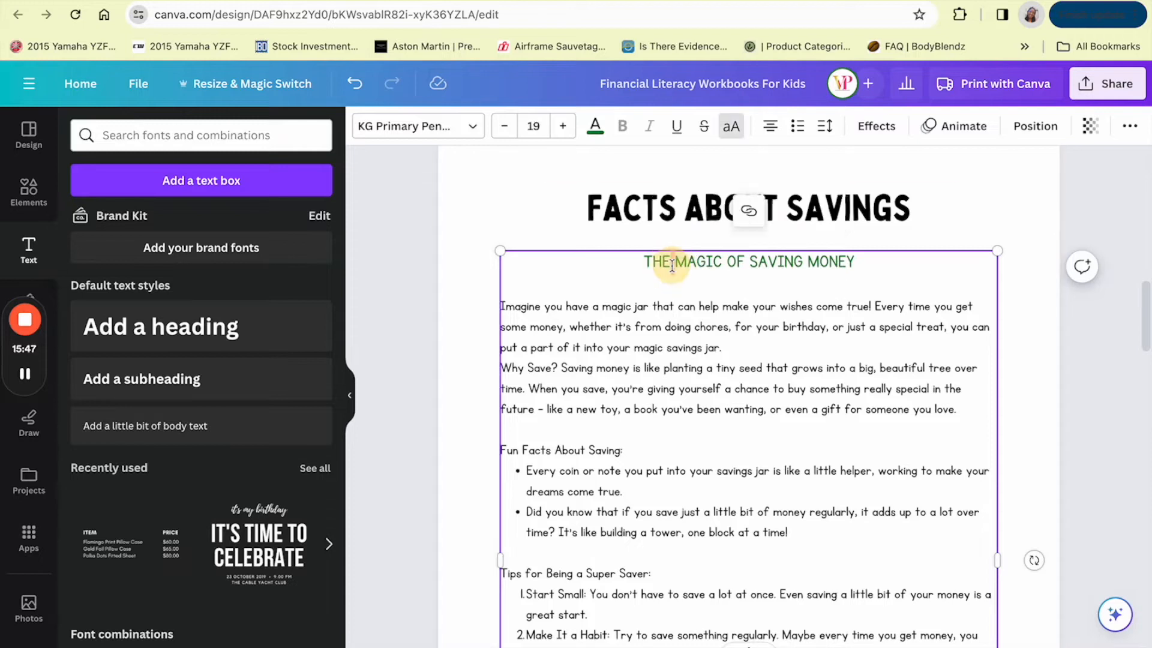
left_click(481, 223)
scroll(660, 389, "down", 1)
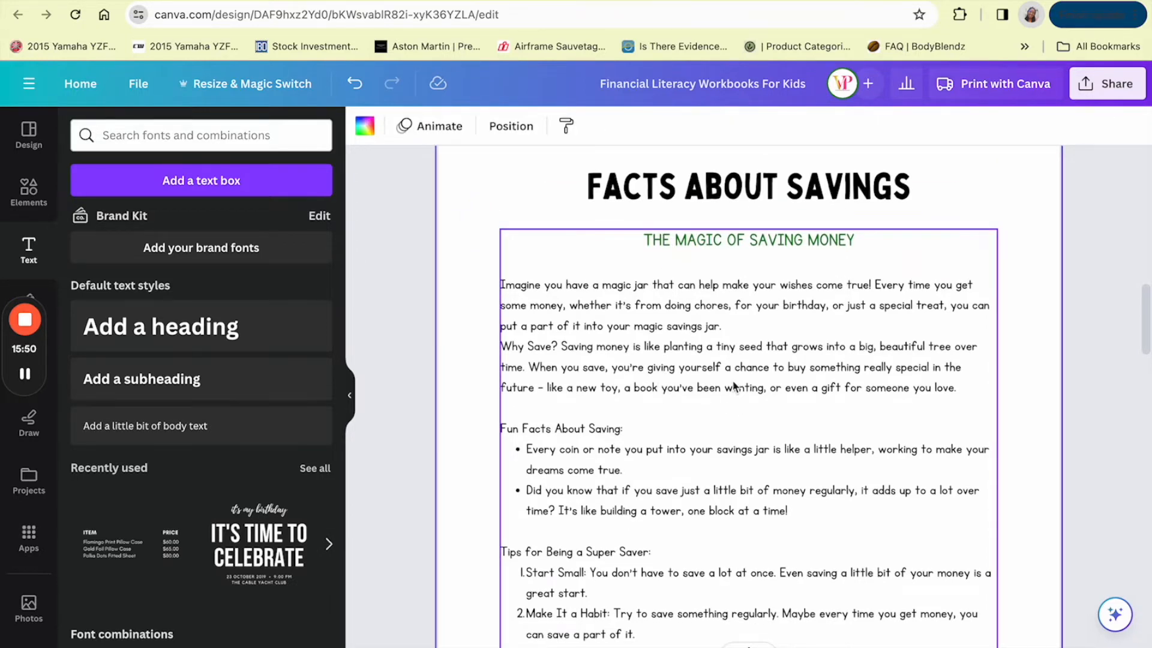
- Delete the "The Magic of Saving Money" line from the start of the savings passage
left_click(705, 239)
triple_click(705, 239)
key("BackSpace")
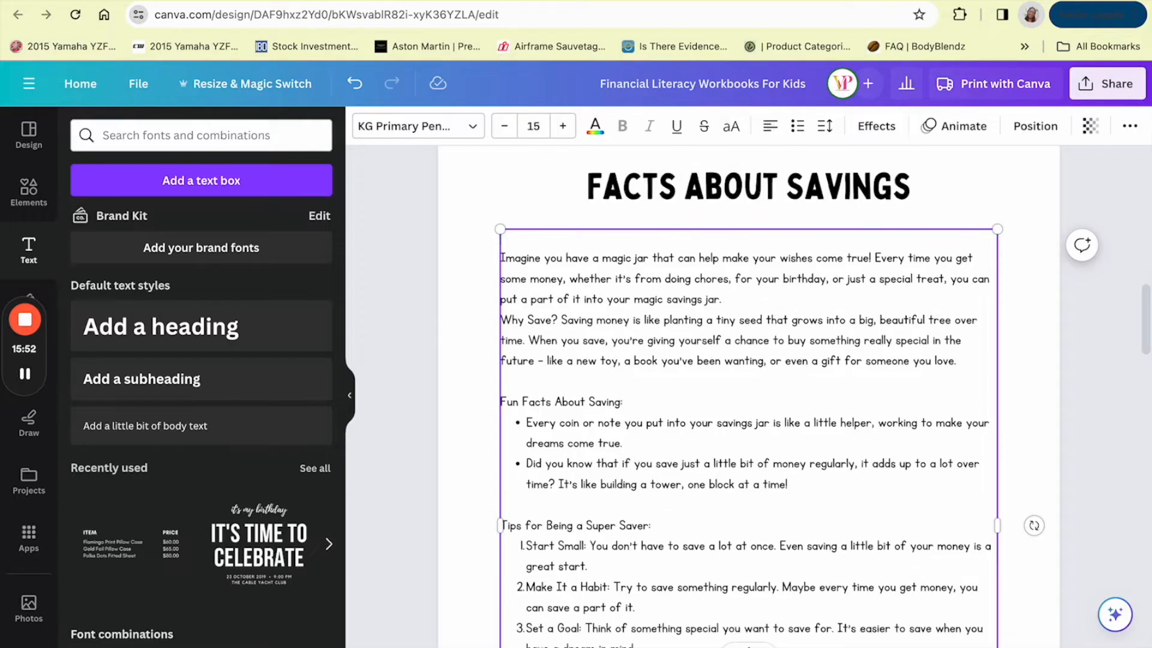
- Replace the page title "FACTS ABOUT SAVINGS" with "THE MAGIC OF SAVING MONEY"
left_click(748, 171)
triple_click(748, 171)
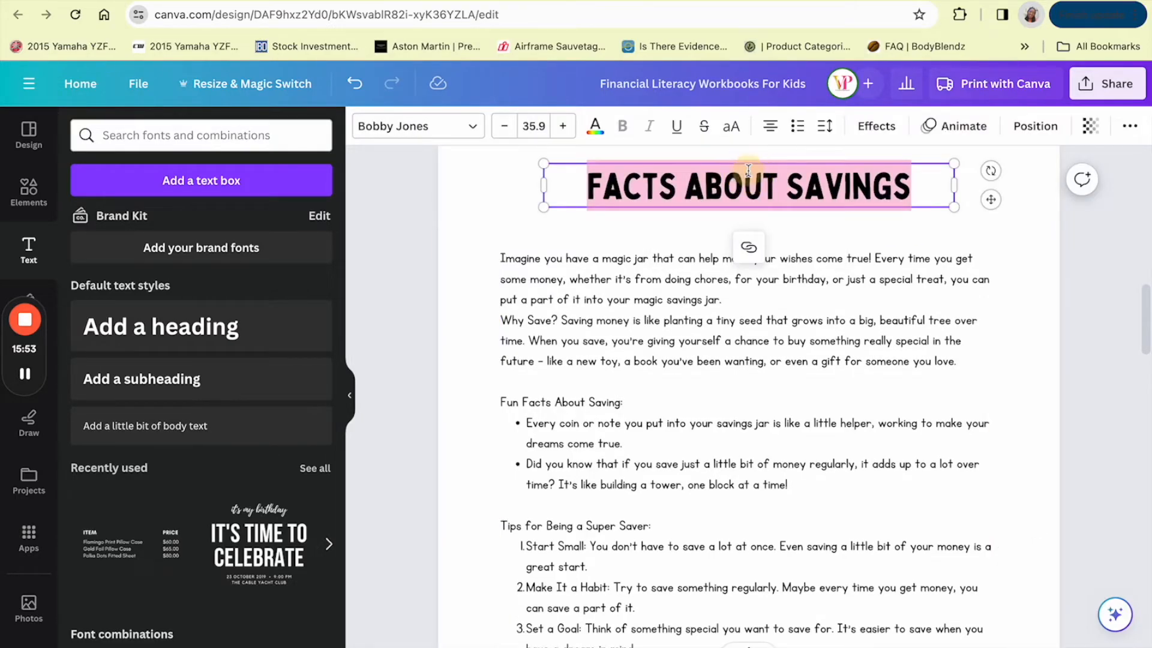
type("THE MAG")
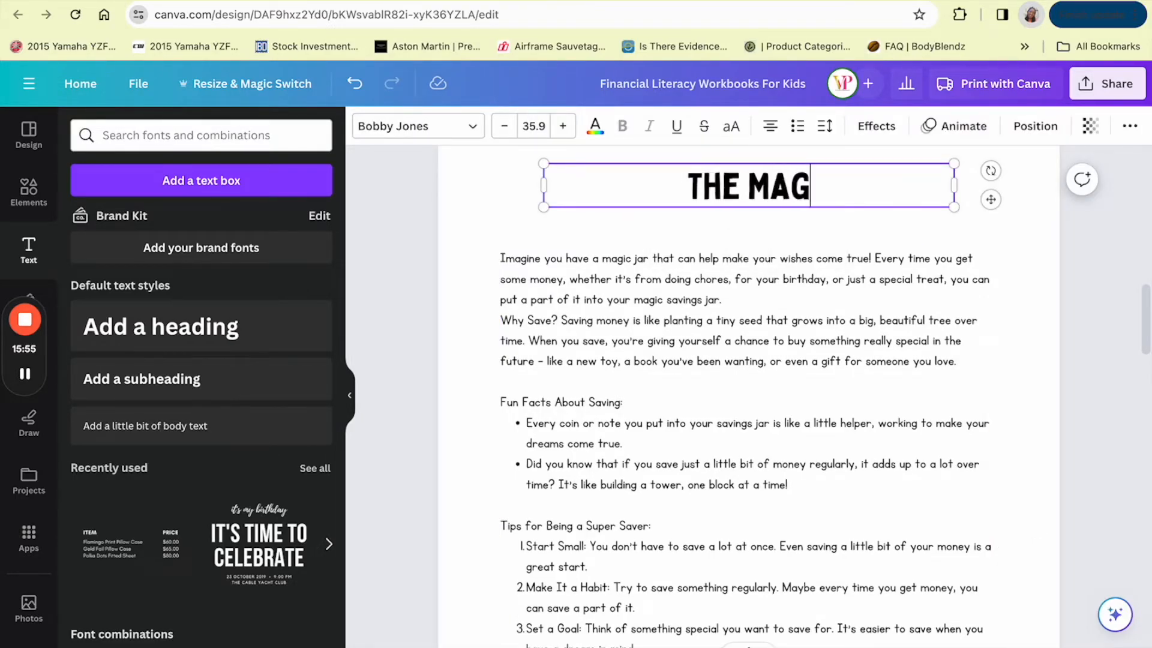
type("IC OF SAVING ")
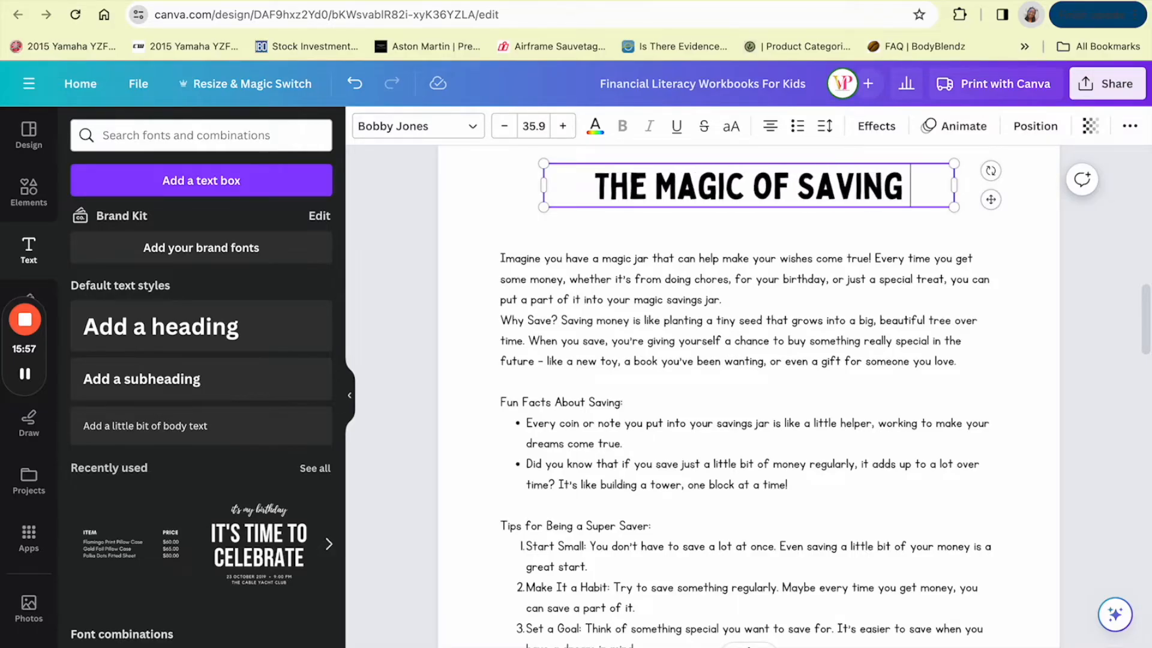
type("MONEY")
- Colour the page title dark green and widen its text box so the title fits on one line
key("ctrl+a")
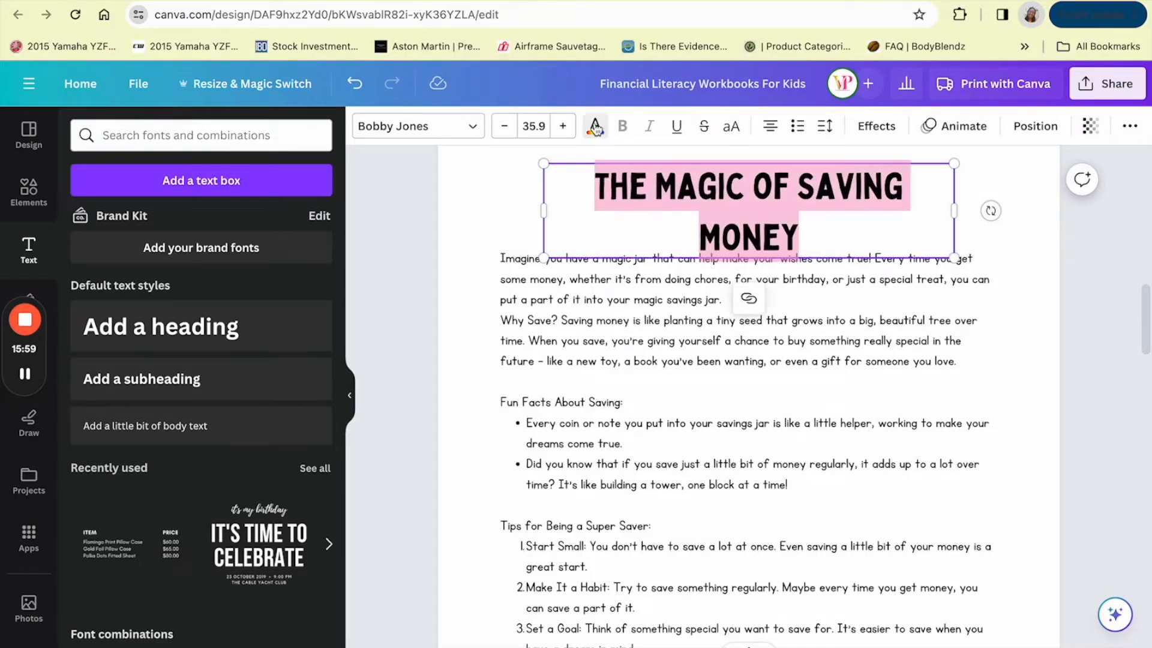
left_click(595, 127)
left_click(192, 230)
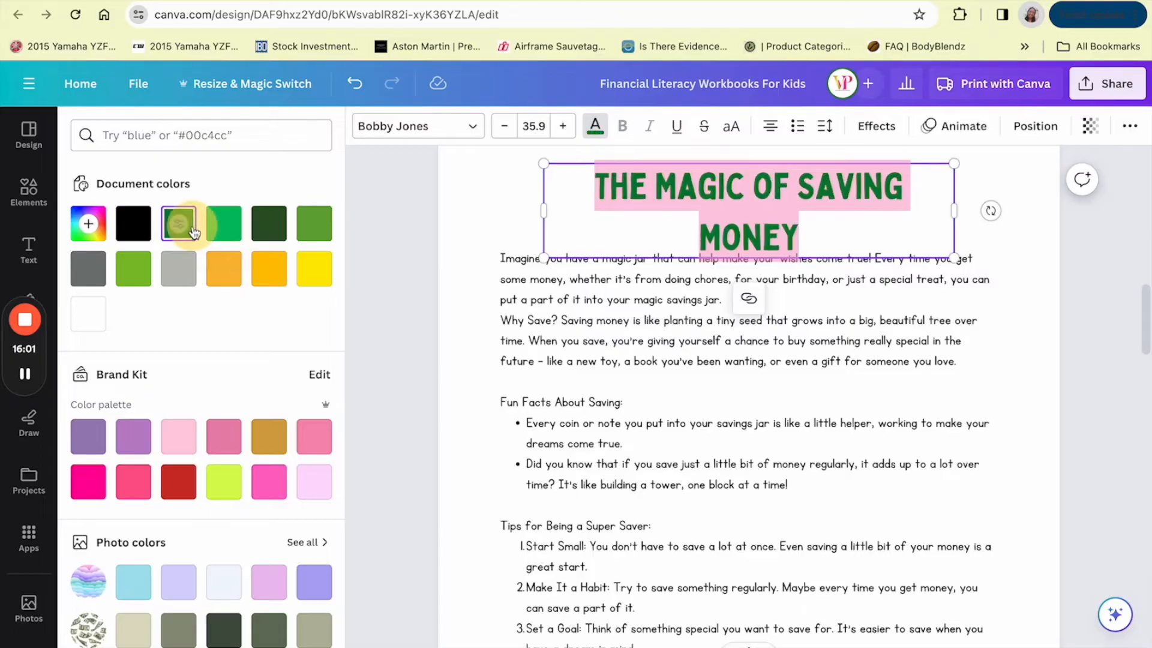
left_click(543, 209)
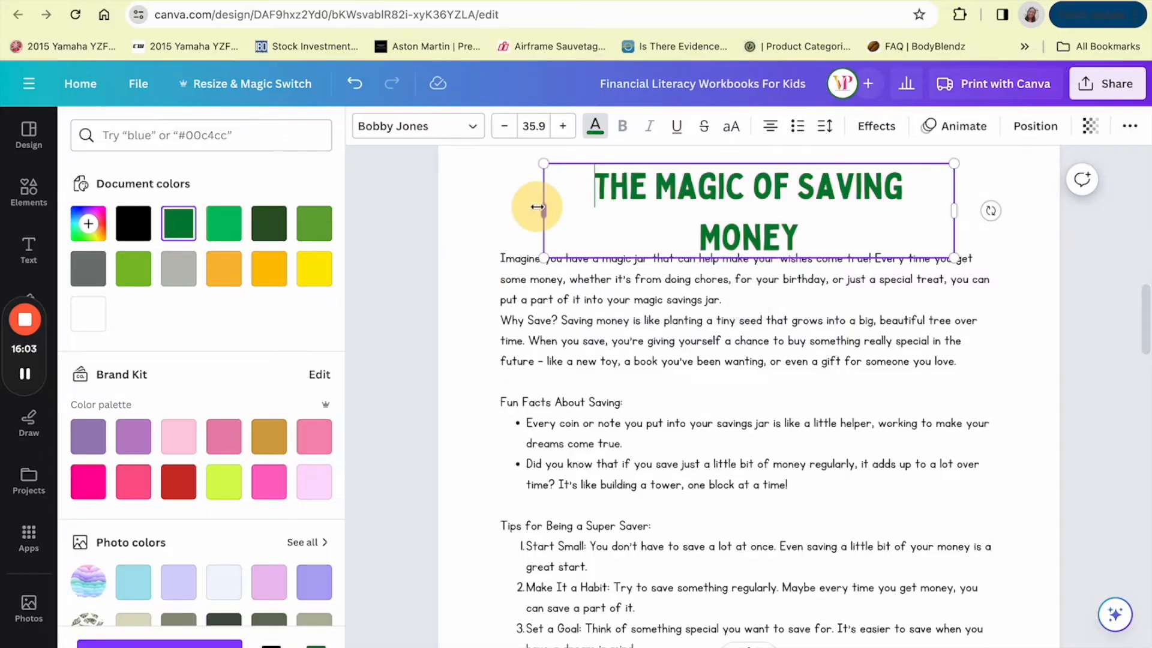
left_click_drag(544, 209, 515, 206)
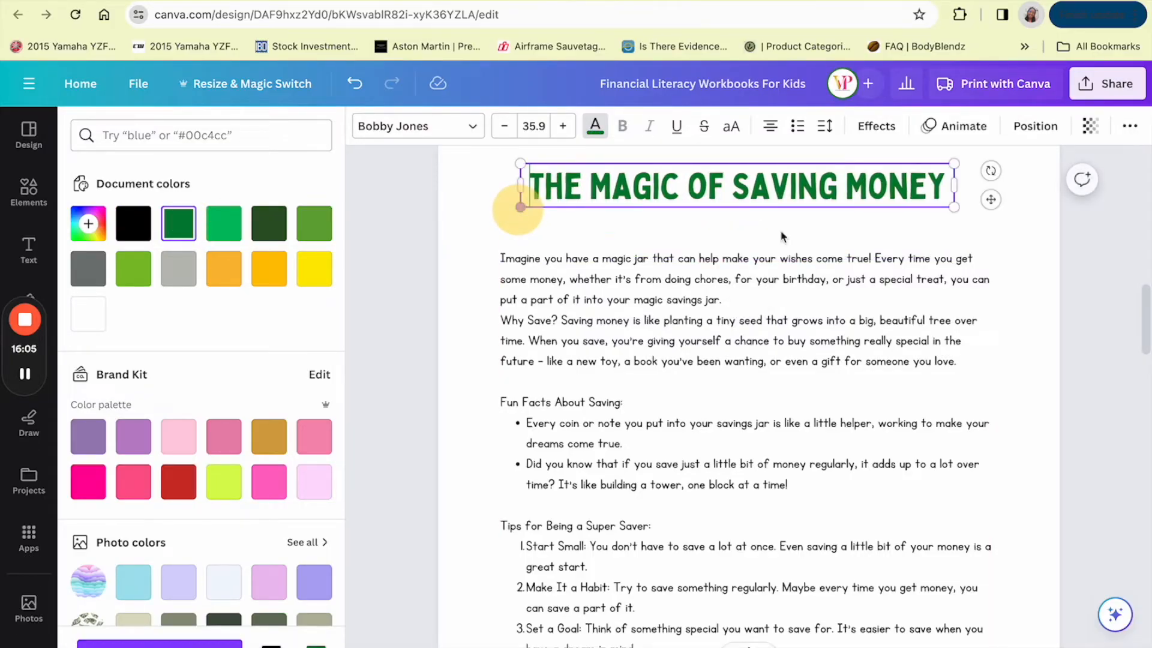
- Add the green outlined dollar sign graphic, shrink it to about the title's height and place it just before the title
scroll(833, 249, "up", 2)
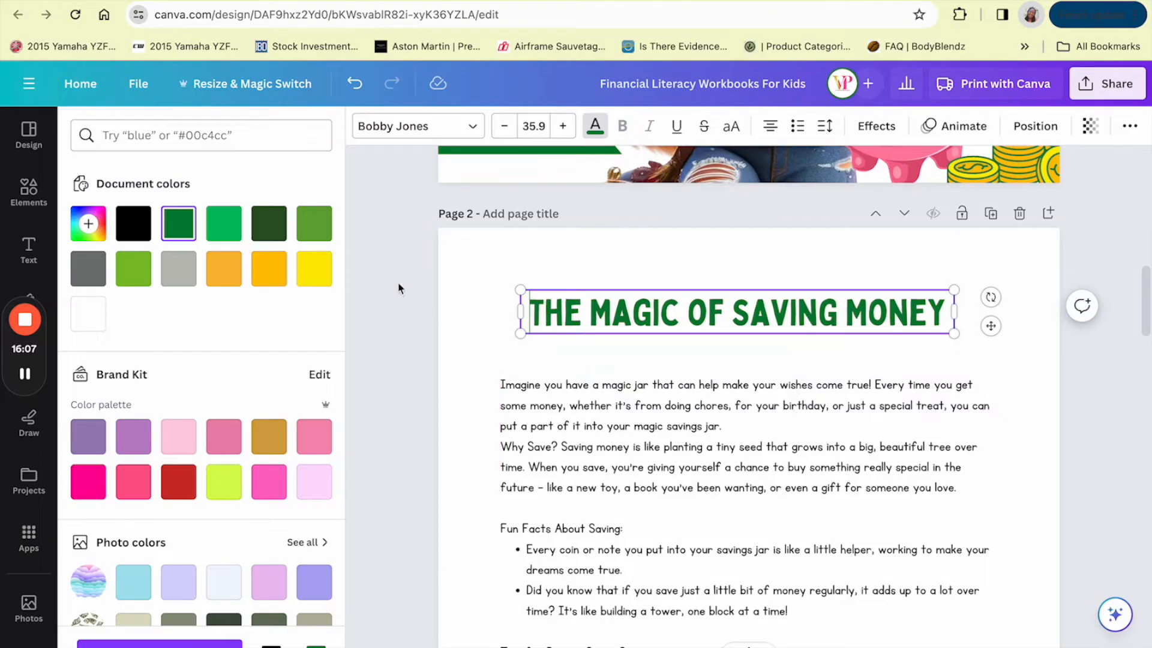
left_click(24, 198)
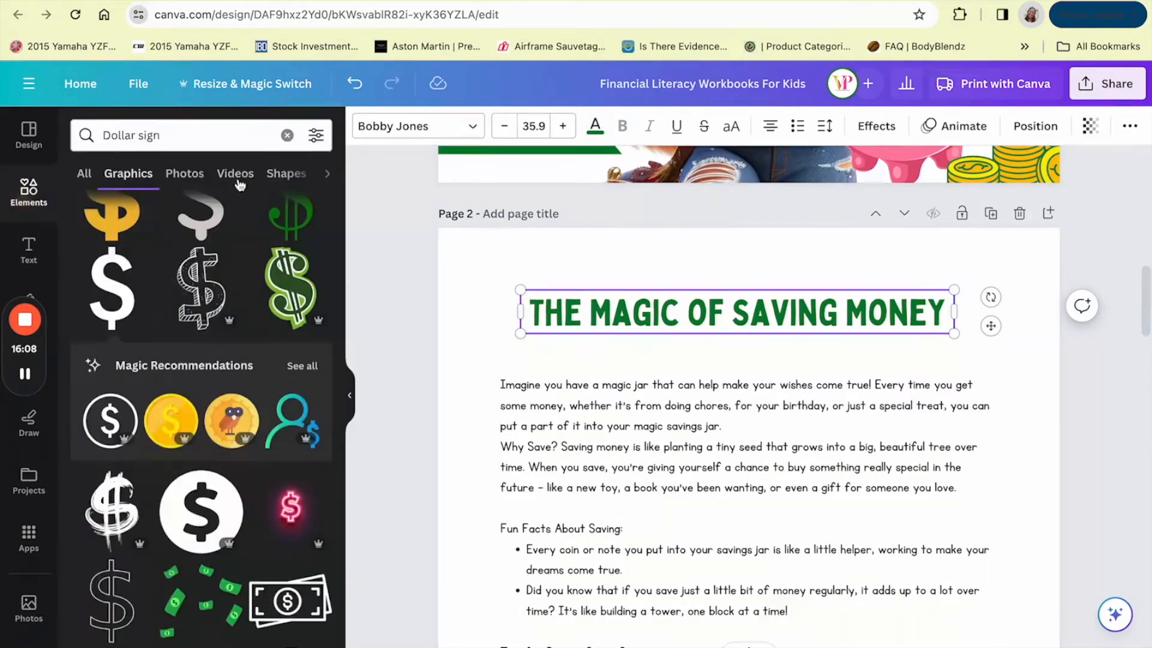
left_click(283, 294)
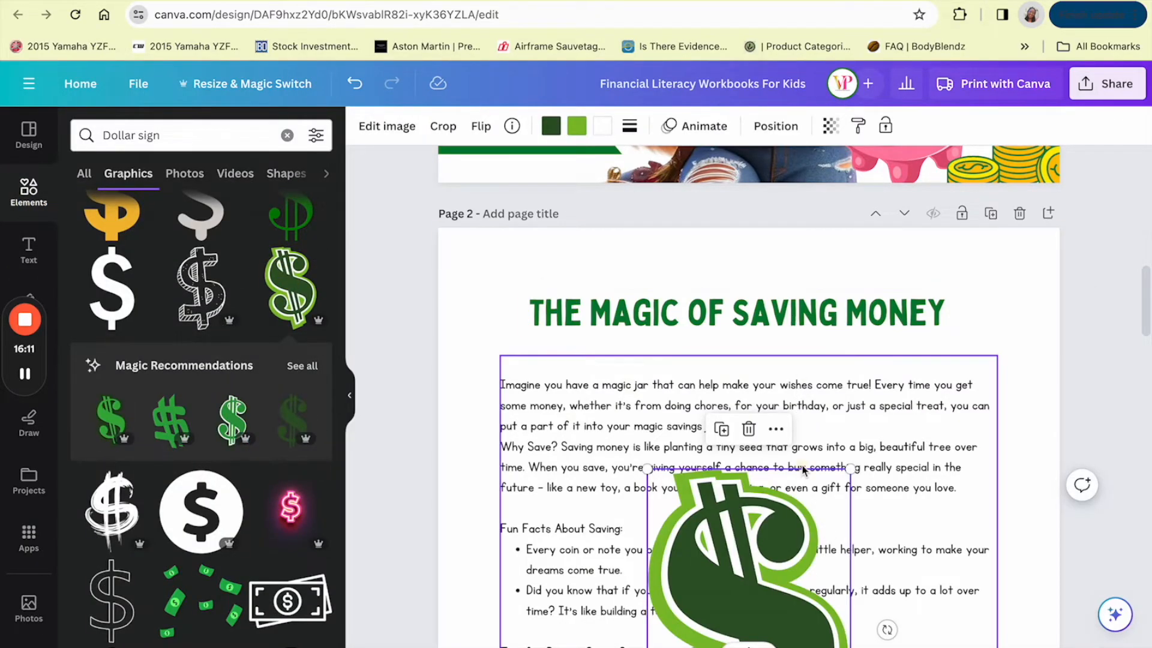
left_click_drag(790, 489, 786, 299)
left_click_drag(848, 278, 501, 327)
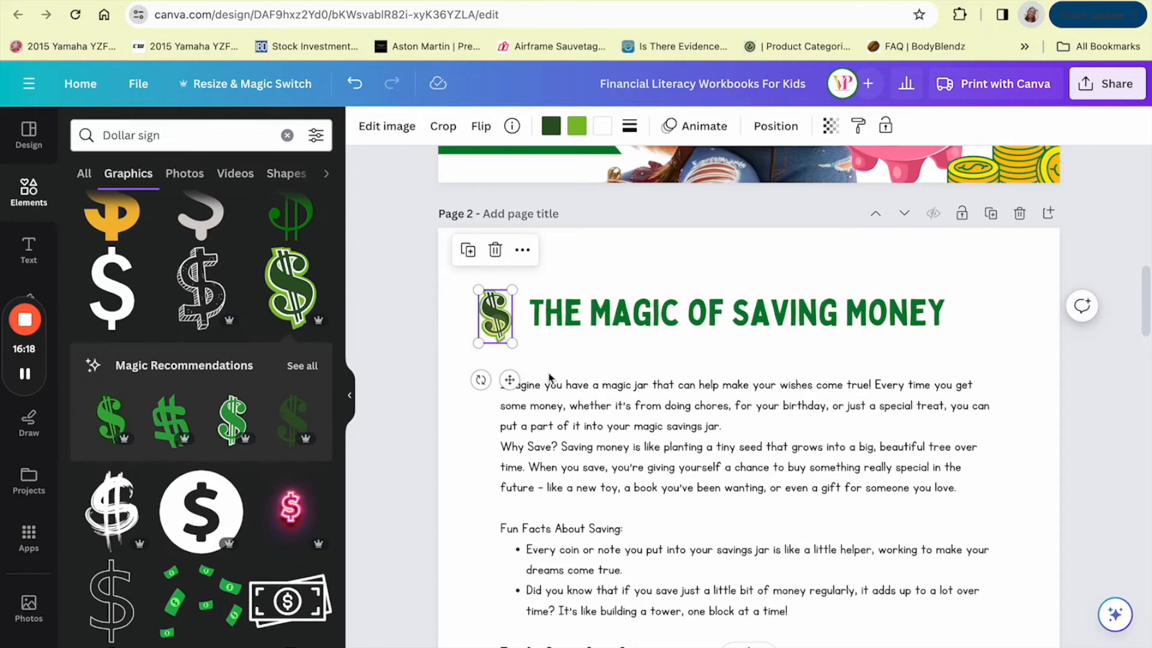
- Search the graphics for "money kids" and browse the illustrations for one that suits the savings page
scroll(580, 394, "down", 5)
scroll(580, 394, "down", 3)
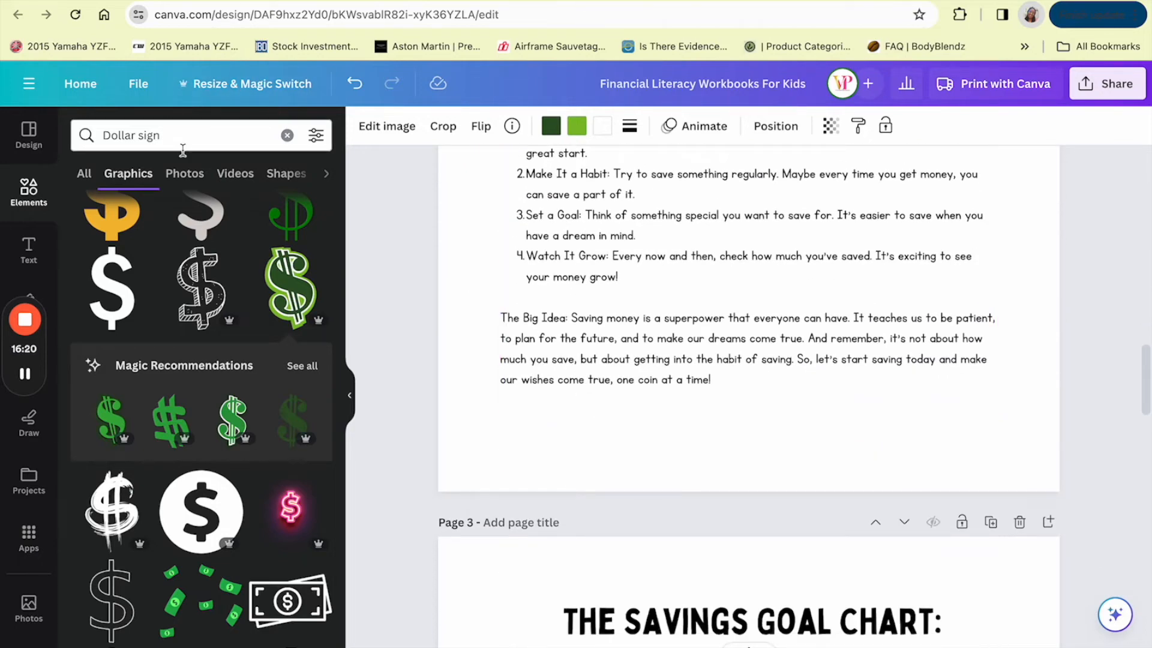
triple_click(176, 124)
type("mon")
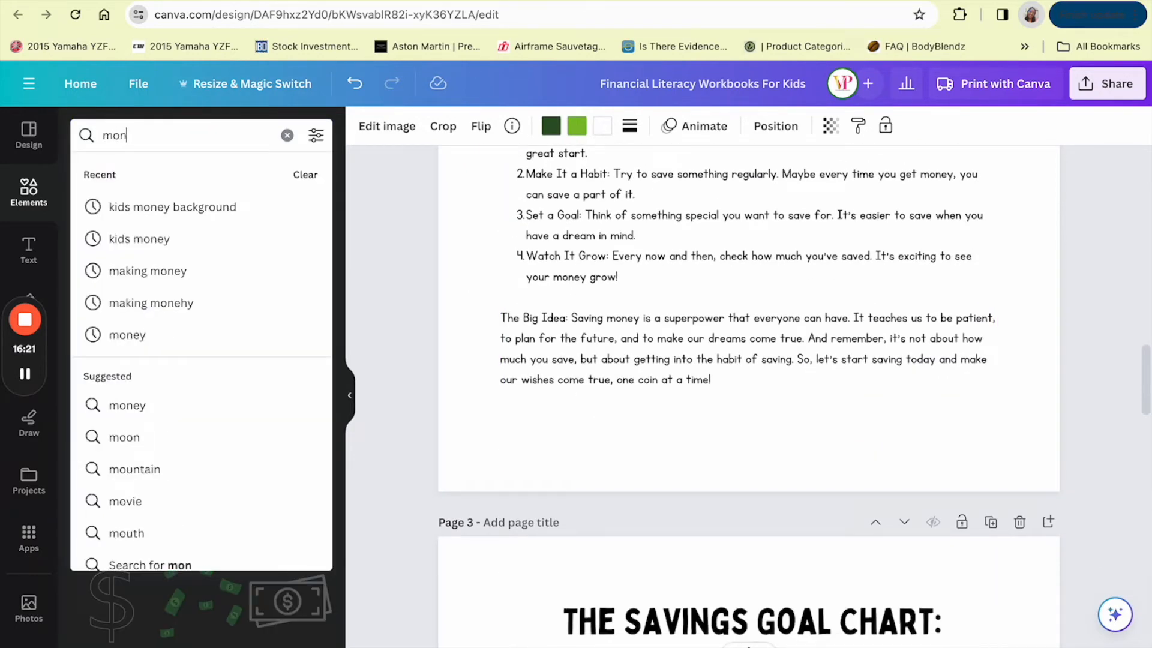
type("ey kids")
key("Return")
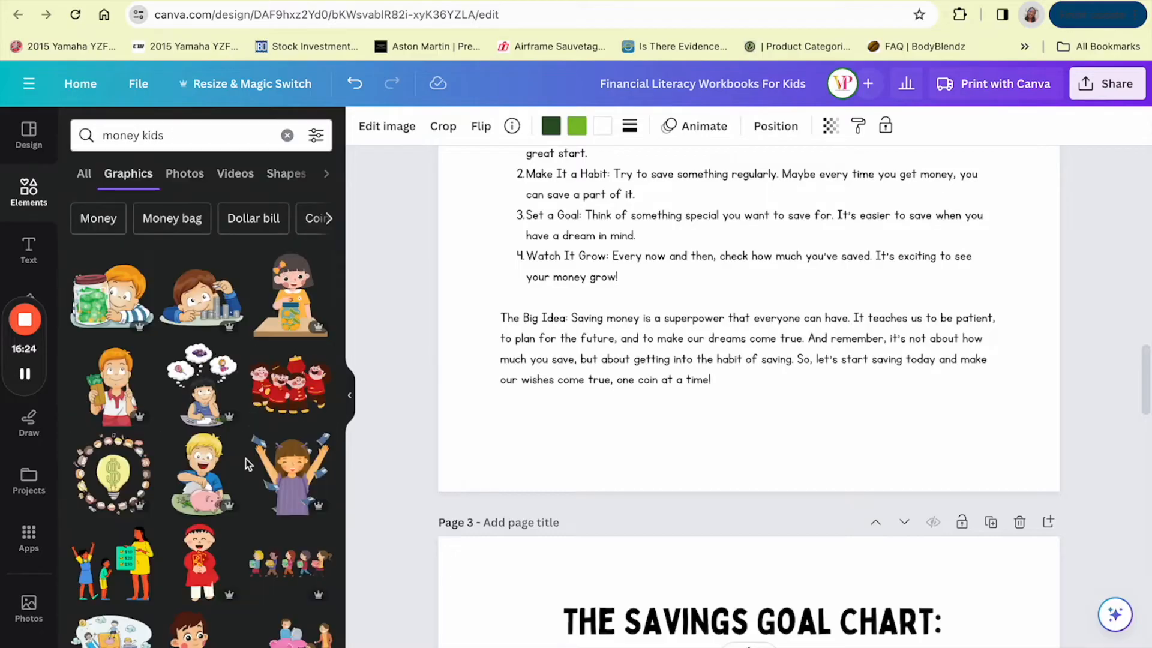
scroll(240, 462, "down", 4)
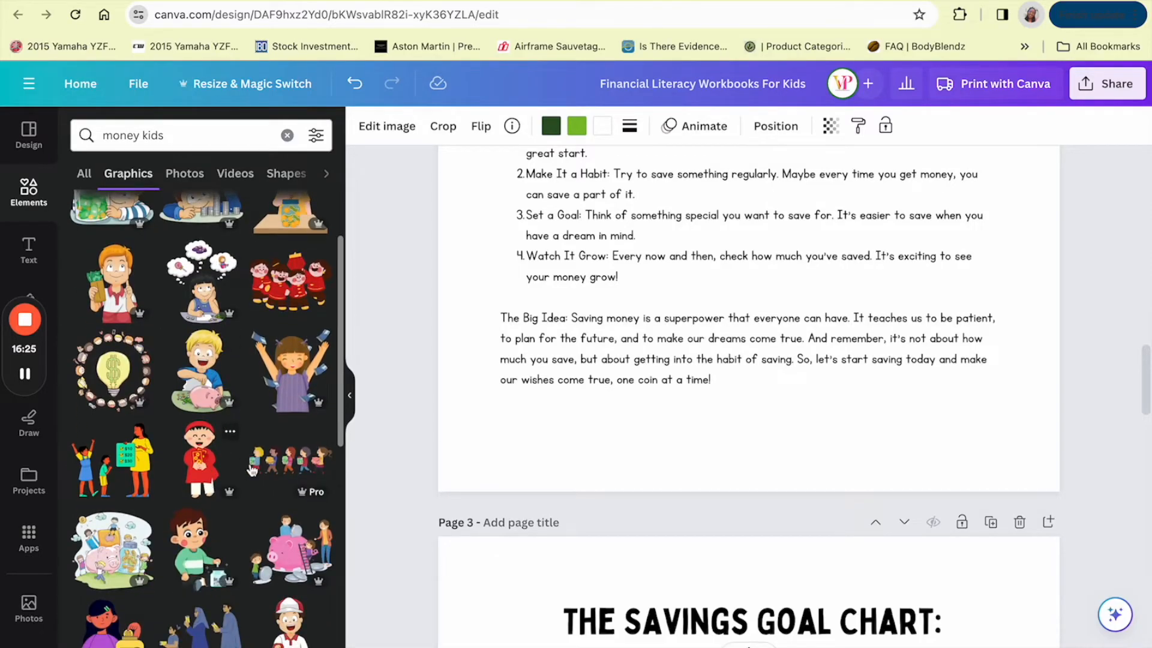
scroll(252, 470, "down", 3)
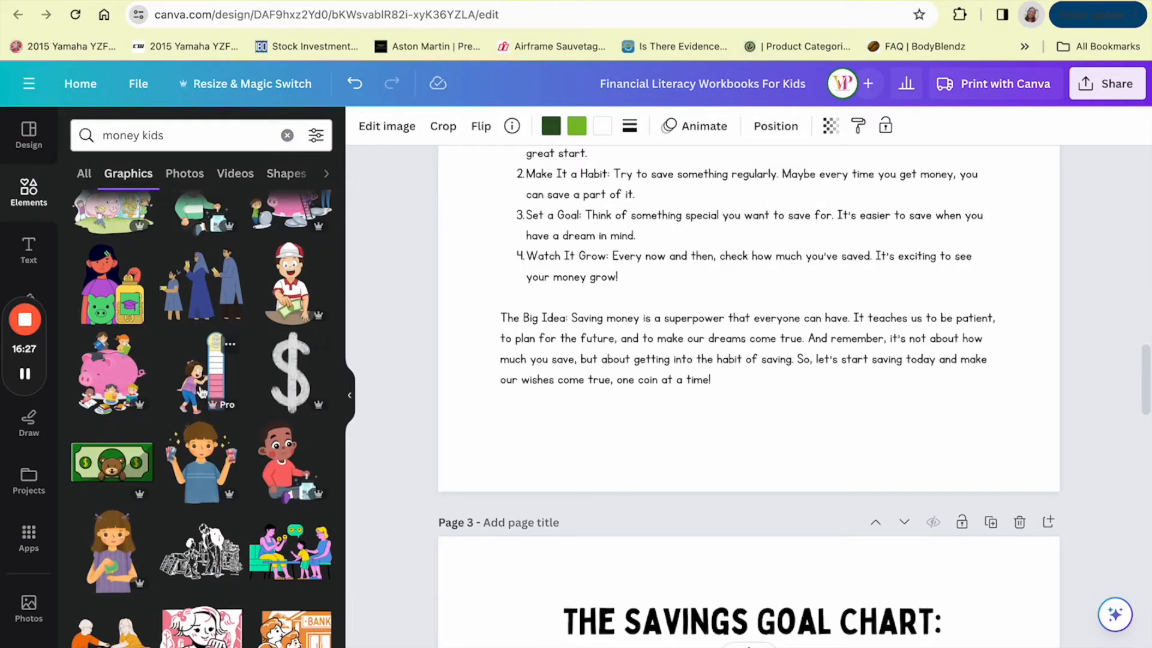
scroll(201, 399, "down", 1)
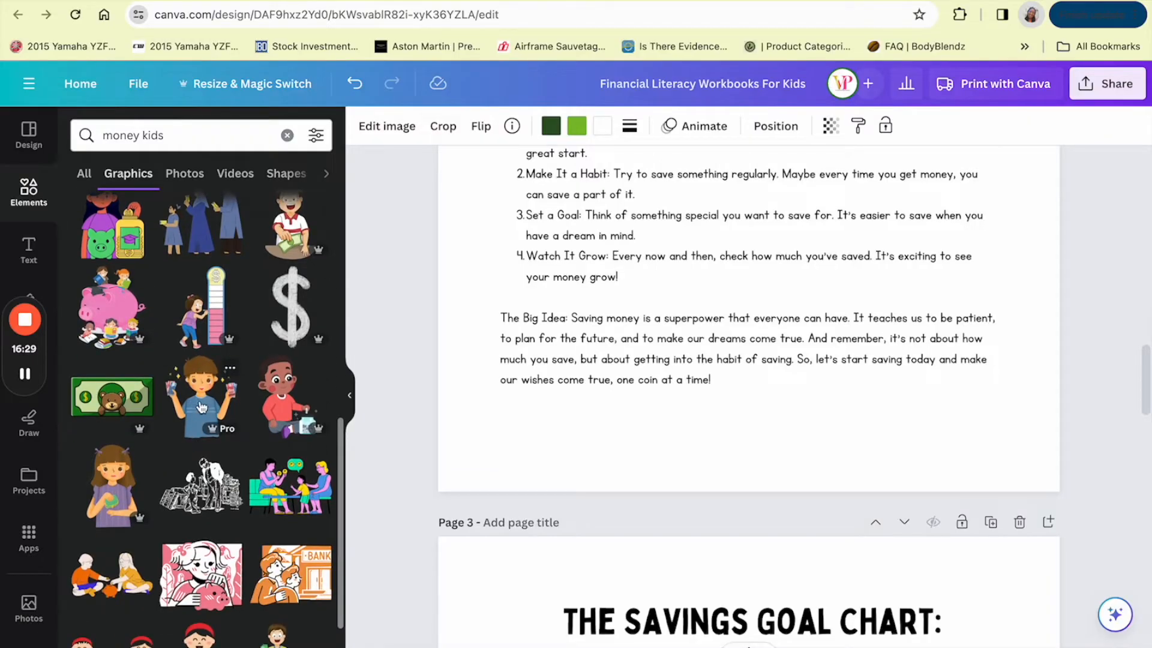
- Try the graphic of a boy holding banknotes in both hands on page 2, then remove it
left_click(203, 395)
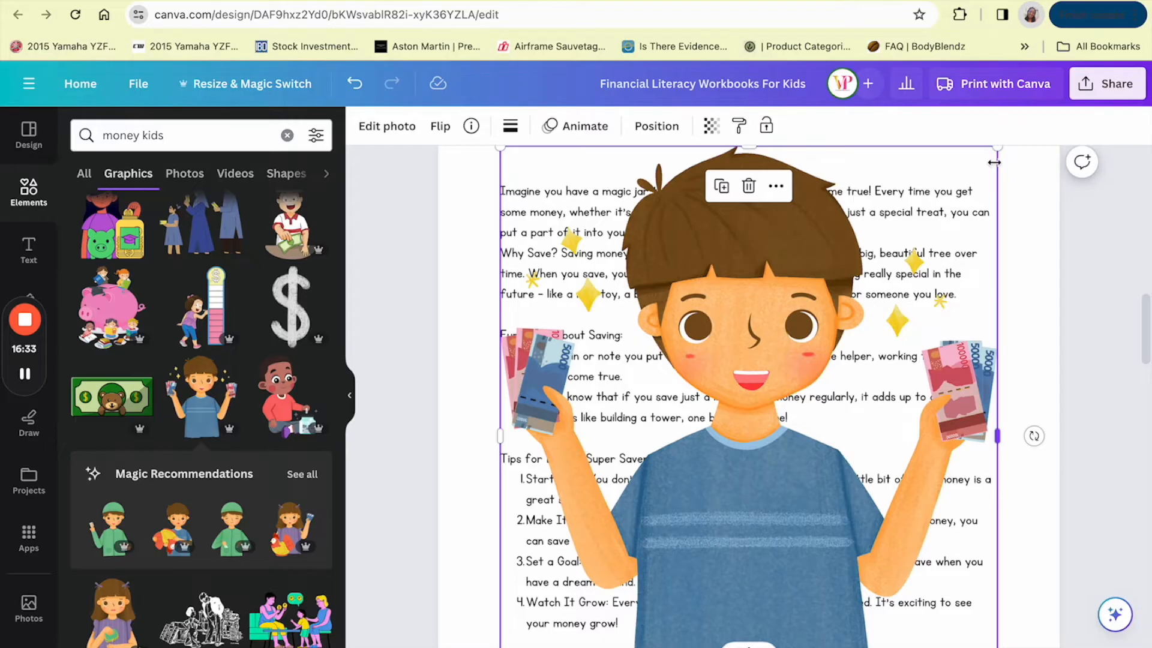
key("Delete")
- Add the graphic of the boy in a red shirt with a savings jar, shrink it and place it in page 2's lower-right corner
scroll(208, 463, "down", 5)
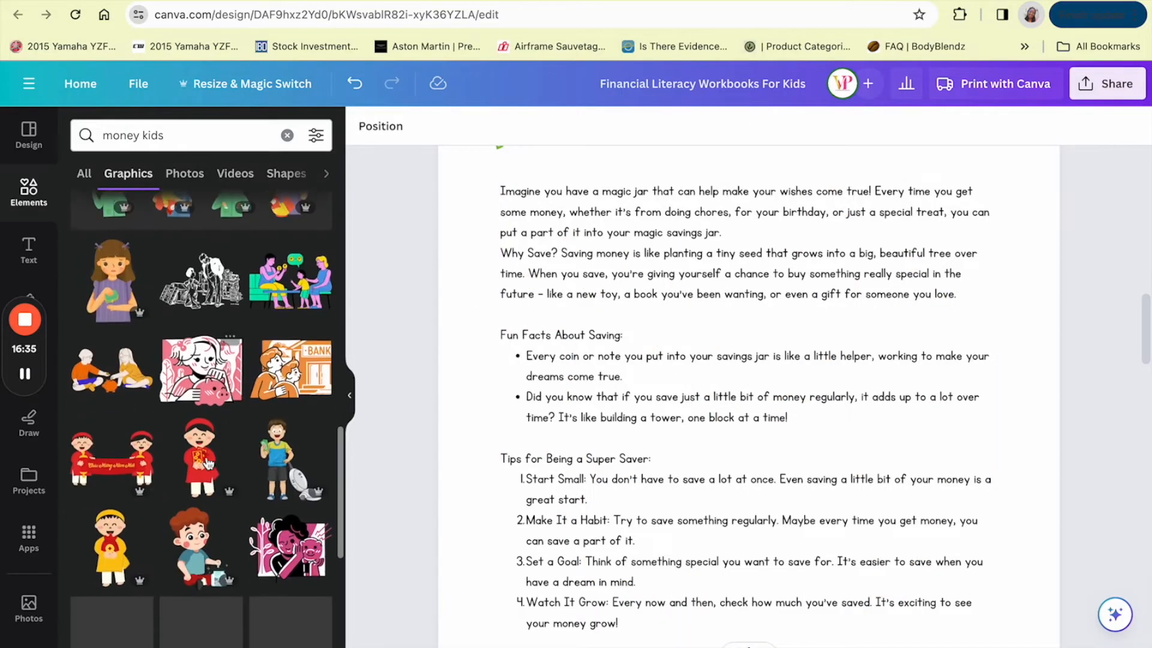
scroll(208, 463, "down", 5)
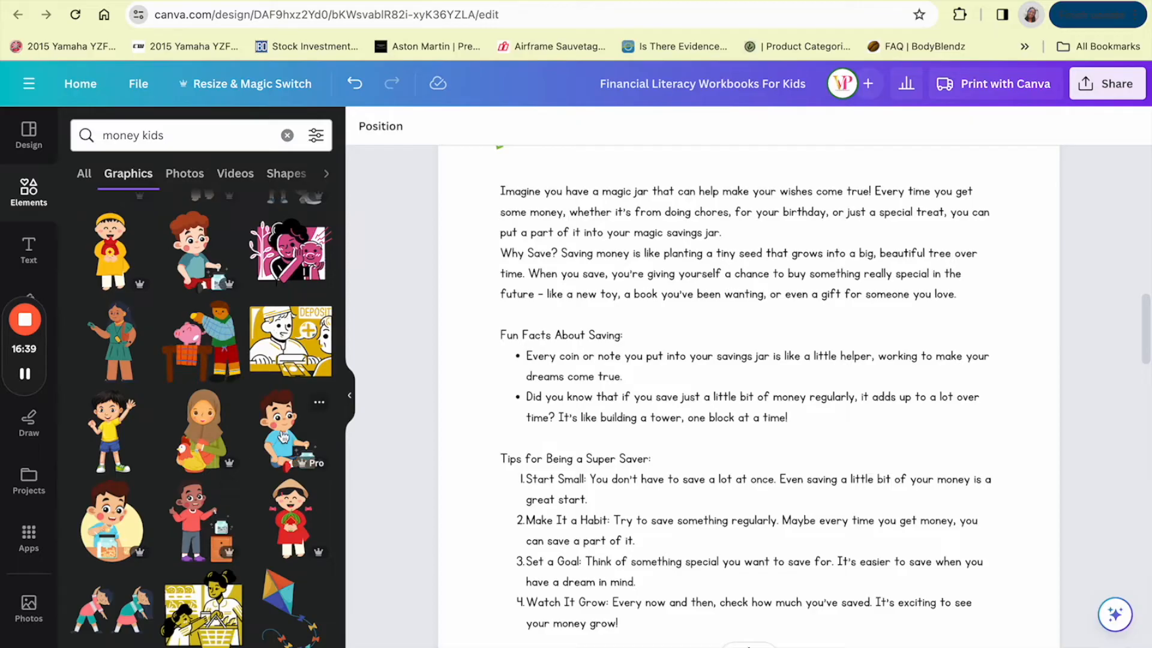
left_click(201, 520)
scroll(750, 456, "down", 1)
scroll(769, 445, "up", 3)
scroll(767, 445, "up", 1)
left_click_drag(995, 262, 780, 624)
scroll(796, 520, "down", 5)
left_click_drag(745, 310, 583, 519)
scroll(616, 545, "down", 3)
scroll(616, 546, "down", 1)
left_click_drag(526, 423, 930, 497)
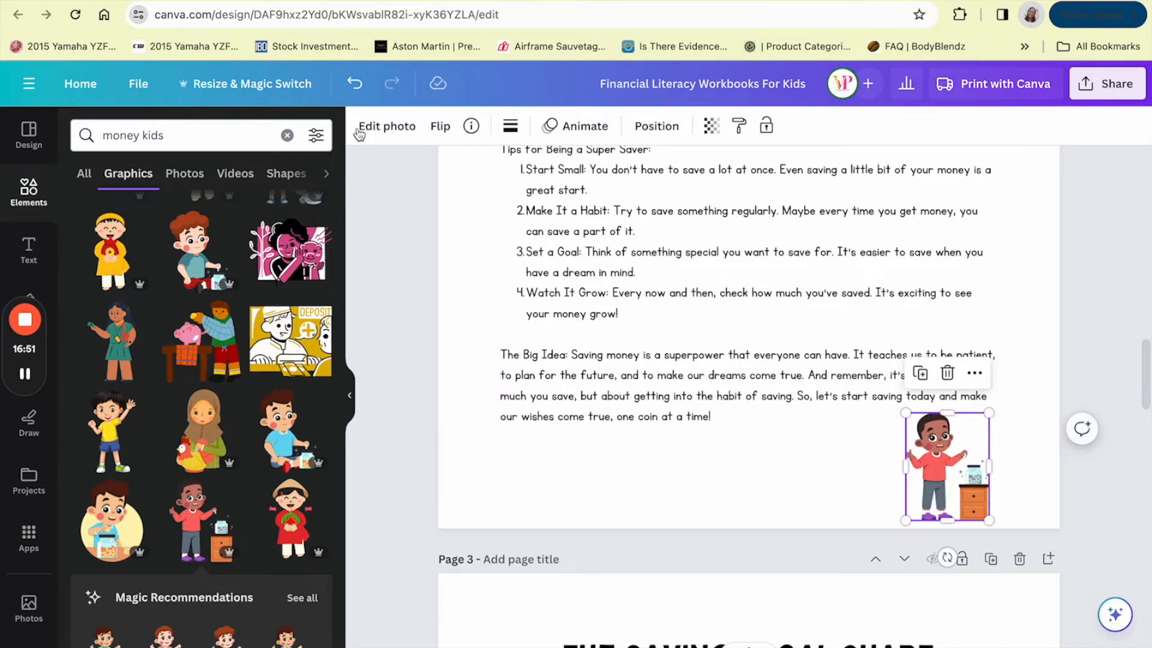
- Flip the graphic of the boy with the savings jar horizontally
left_click(440, 126)
left_click(468, 166)
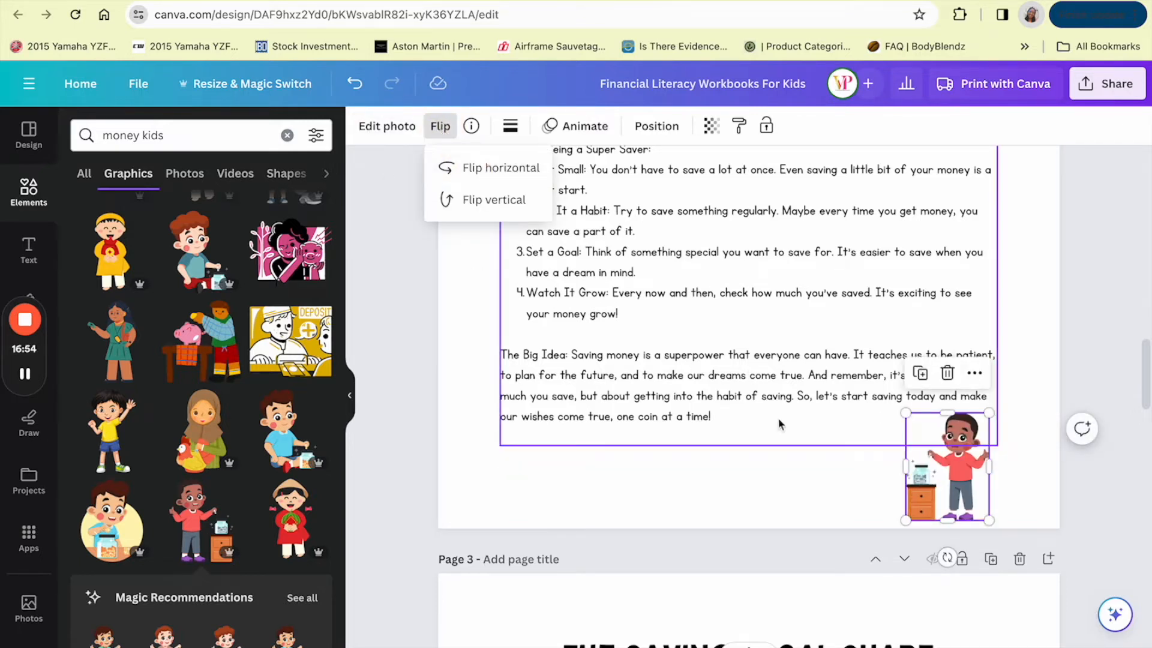
left_click(798, 480)
- Review the workbook pages from the cover through the savings page to the Savings Goal Chart
scroll(880, 354, "up", 8)
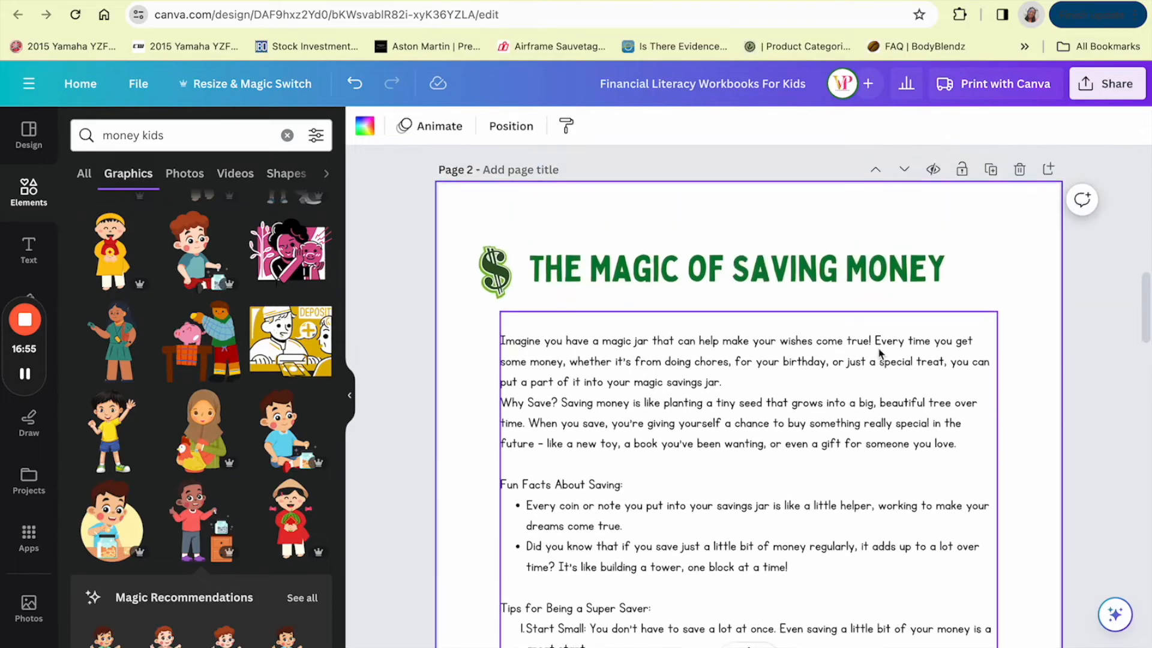
scroll(879, 354, "up", 8)
scroll(877, 346, "down", 10)
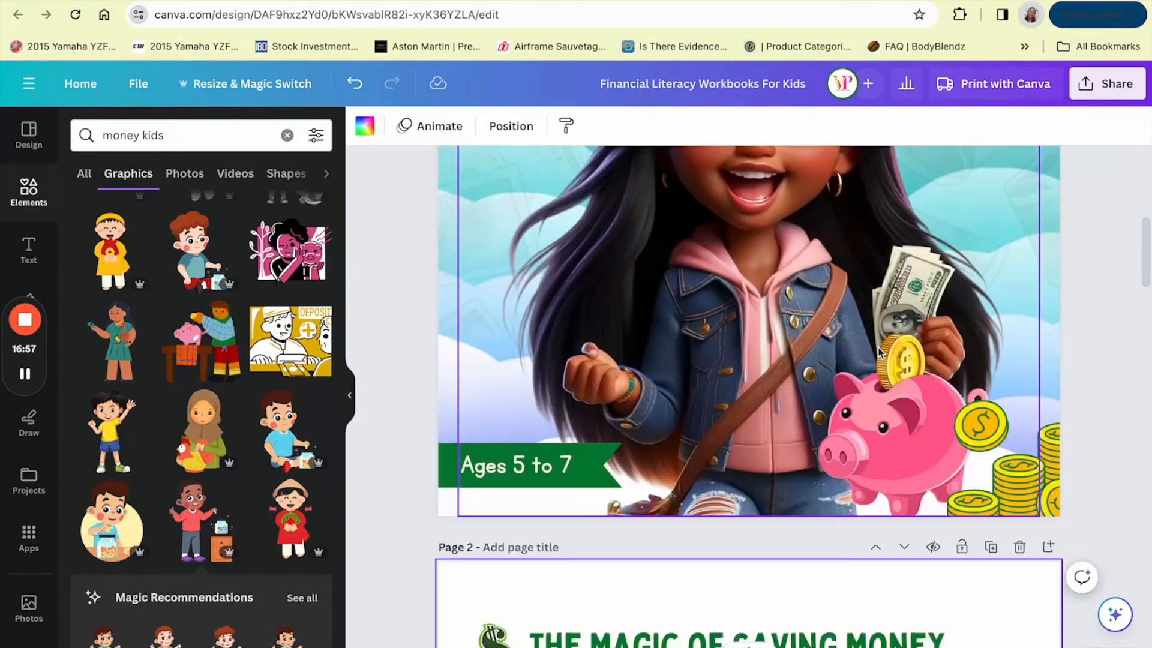
scroll(879, 353, "down", 10)
scroll(880, 353, "up", 3)
scroll(880, 351, "down", 1)
scroll(880, 351, "down", 12)
scroll(881, 351, "up", 1)
scroll(880, 350, "up", 10)
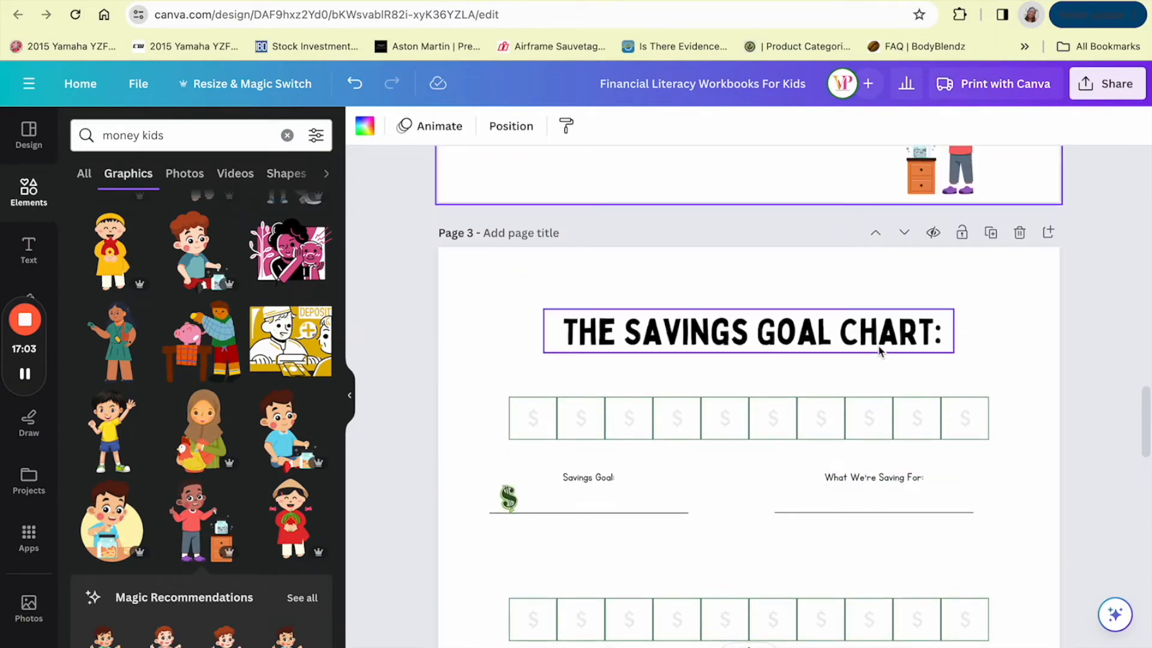
- Add a blank page after the Savings Goal Chart, and copy the heading "The Savings Jar Worksheet:" from the ChatGPT conversation
left_click(1049, 232)
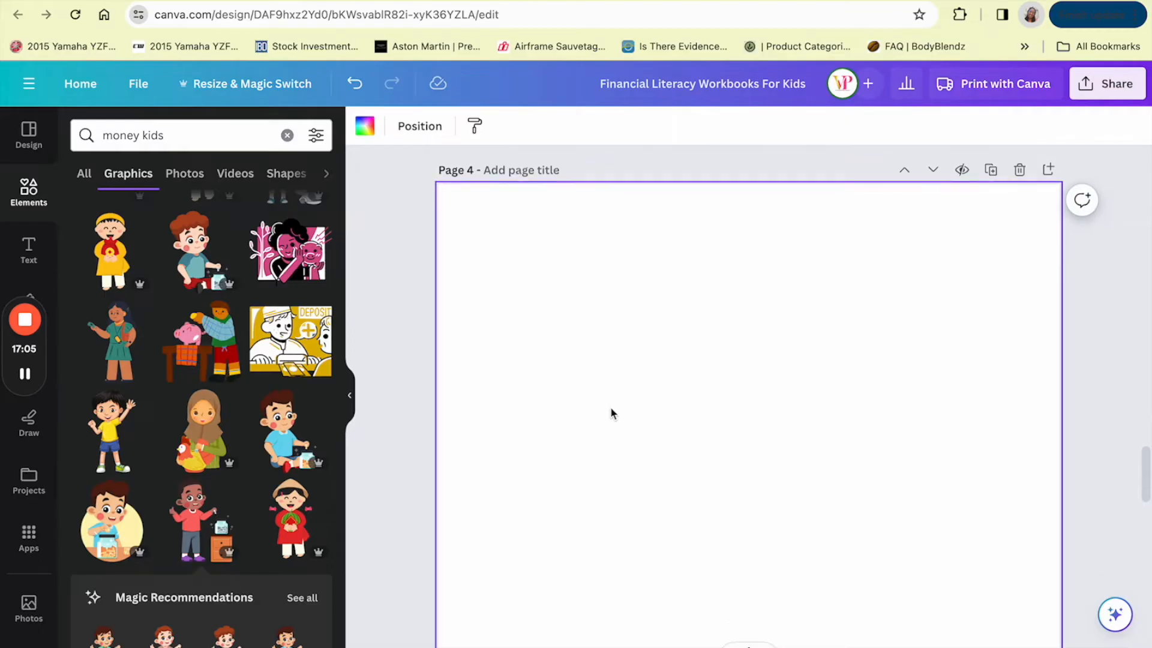
key("ctrl+Tab")
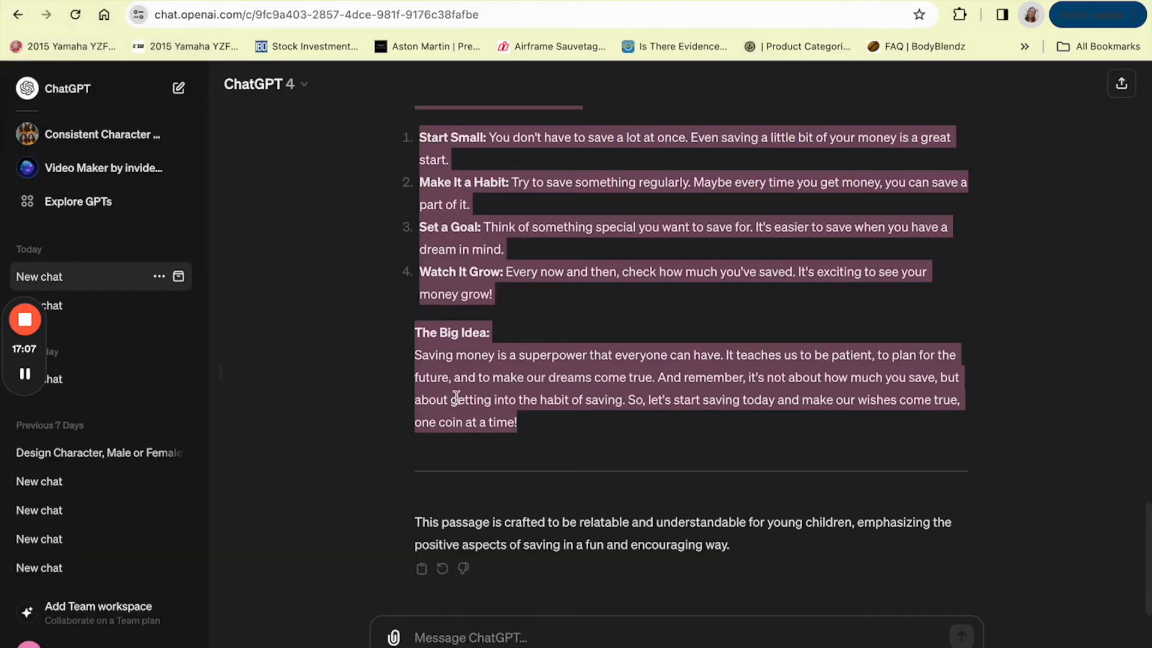
scroll(501, 360, "up", 20)
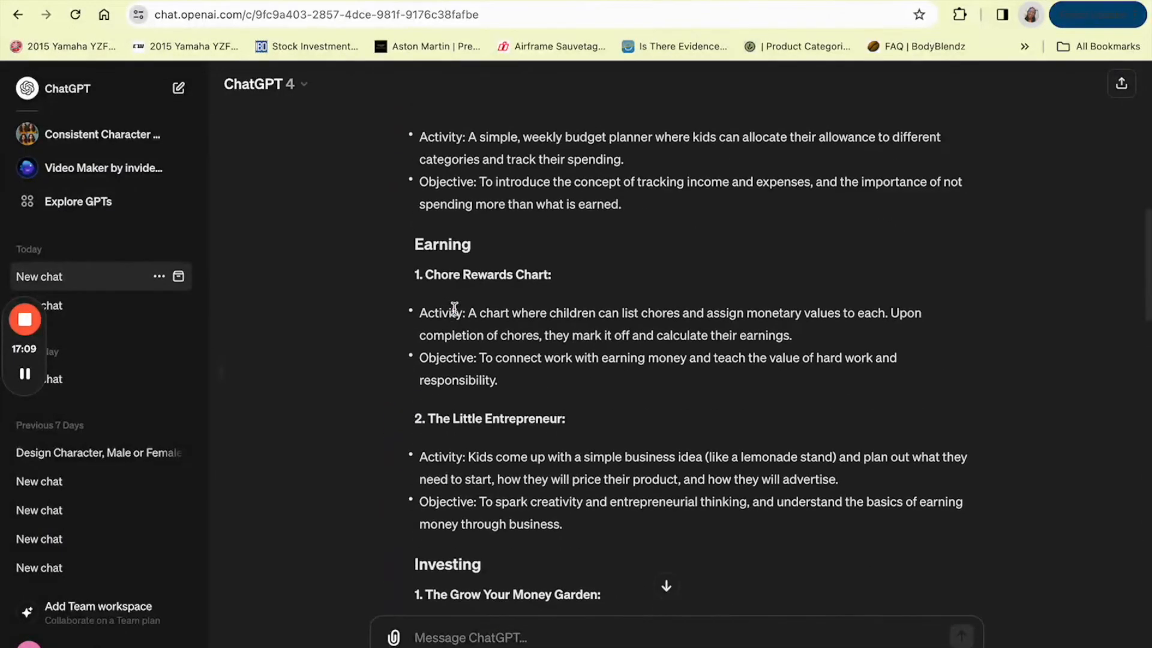
scroll(454, 308, "up", 8)
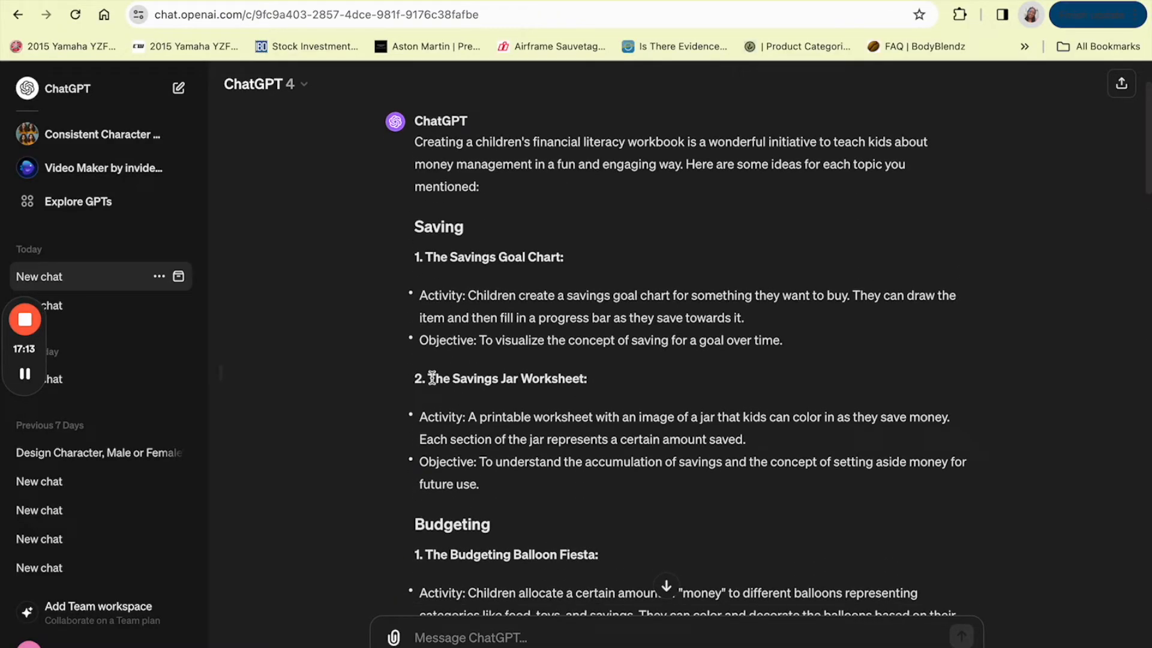
left_click_drag(430, 377, 600, 393)
key("ctrl+c")
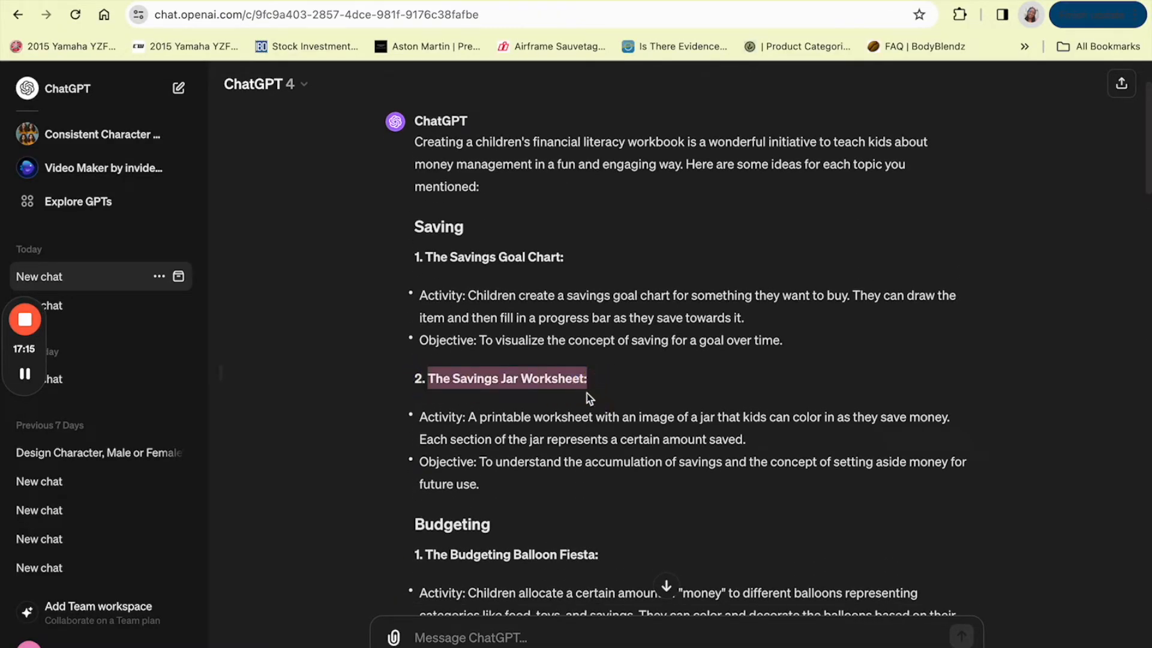
- Return to the Financial Literacy Workbooks For Kids design in Canva and paste the copied heading onto blank page 4
left_click(383, 2)
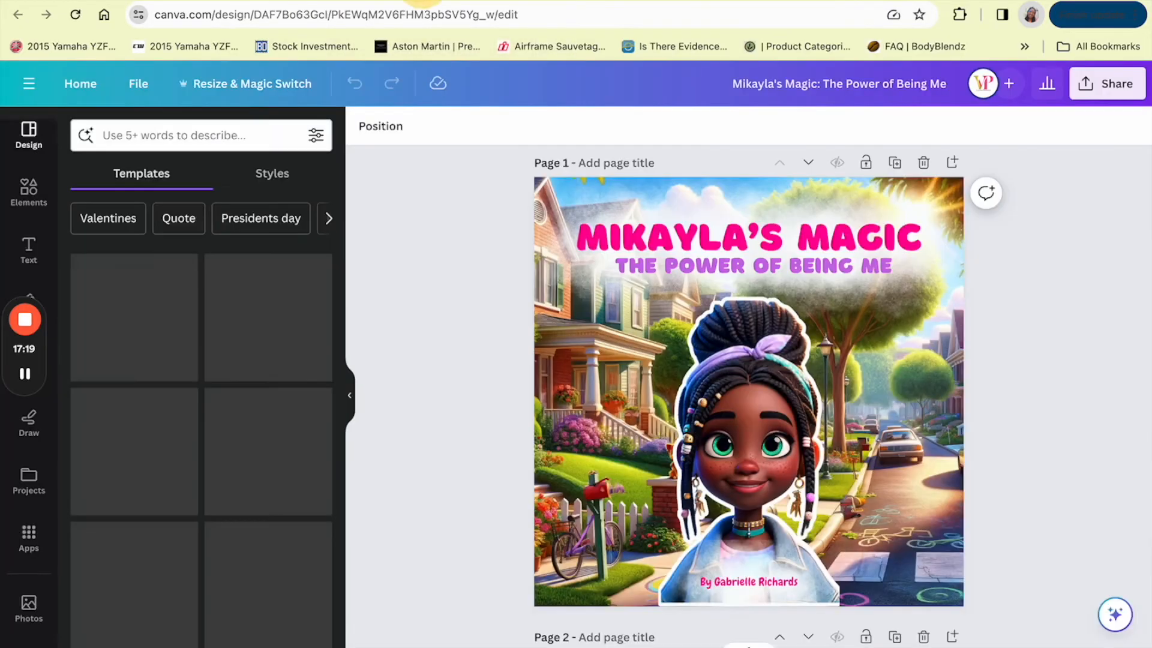
left_click(521, 2)
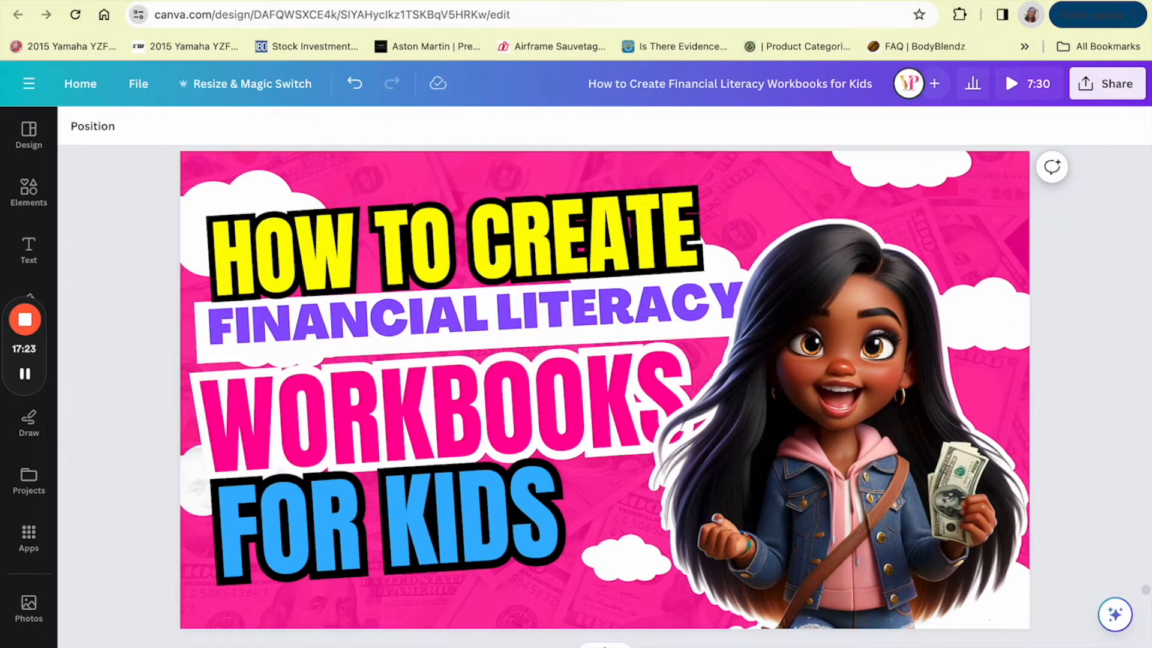
left_click(305, 2)
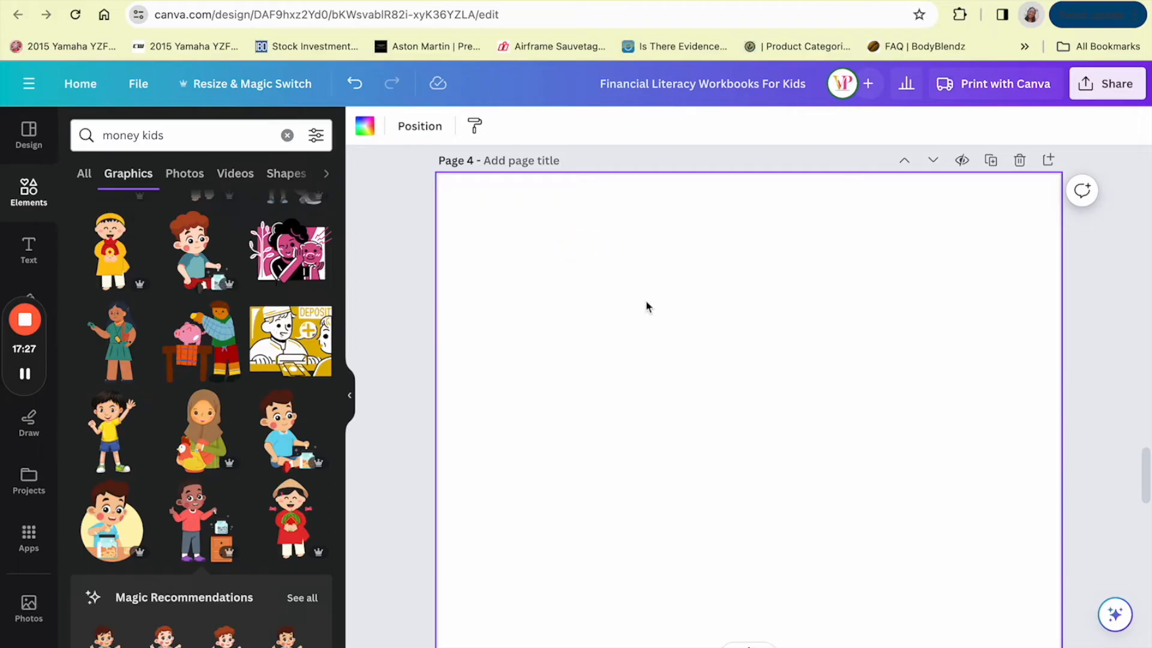
scroll(647, 307, "up", 20)
scroll(646, 307, "down", 15)
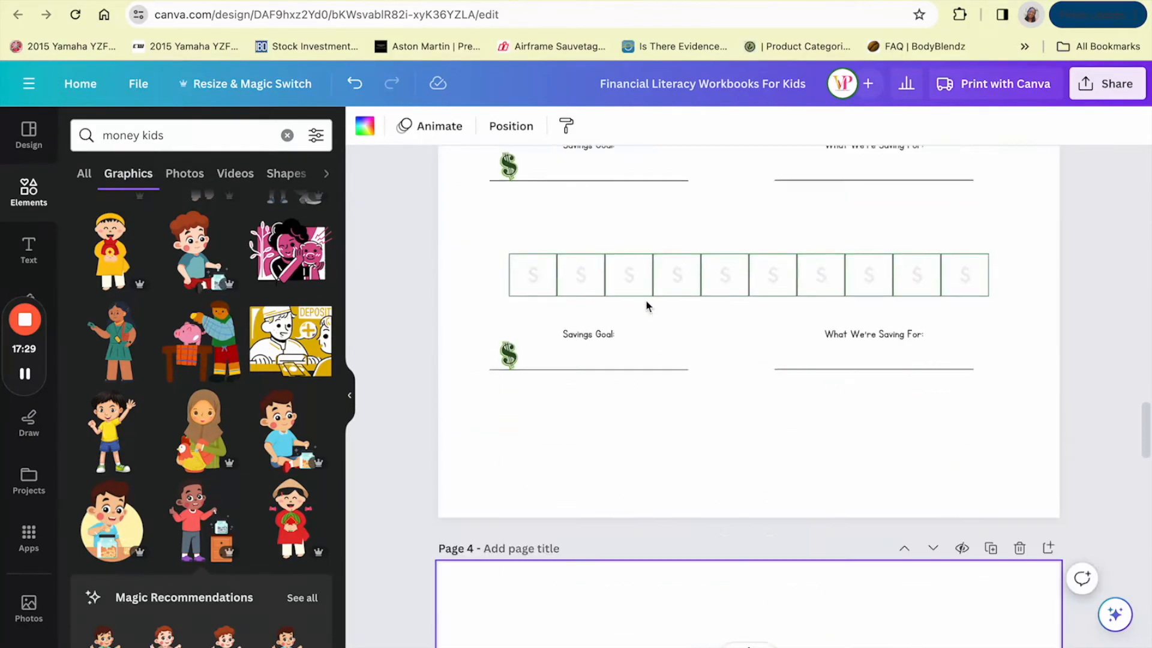
scroll(647, 306, "down", 6)
key("ctrl+v")
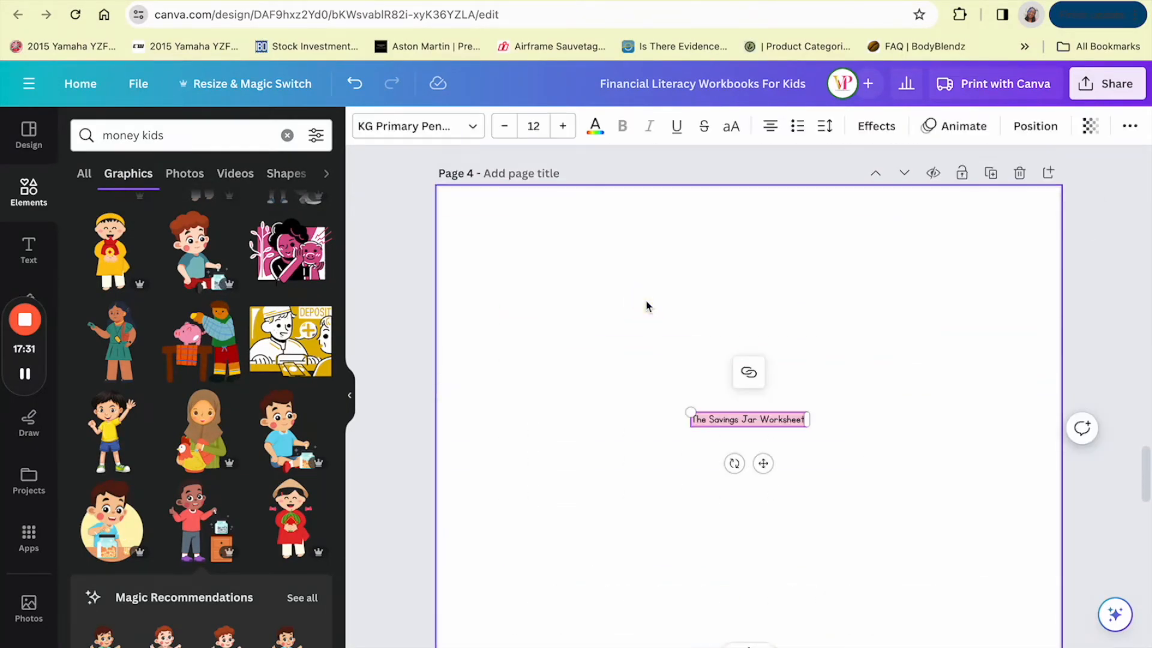
- Set the page 4 heading in Bobby Jones, enlarge it to about size 30 without its colon, and centre it near the page top
left_click(430, 140)
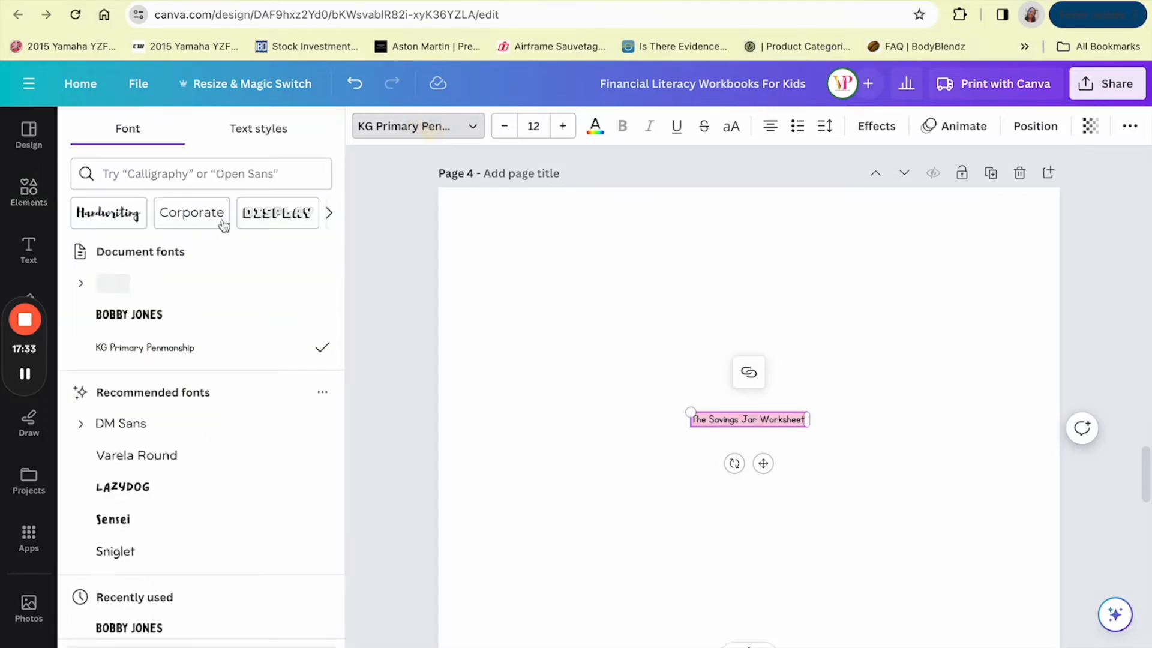
left_click(159, 316)
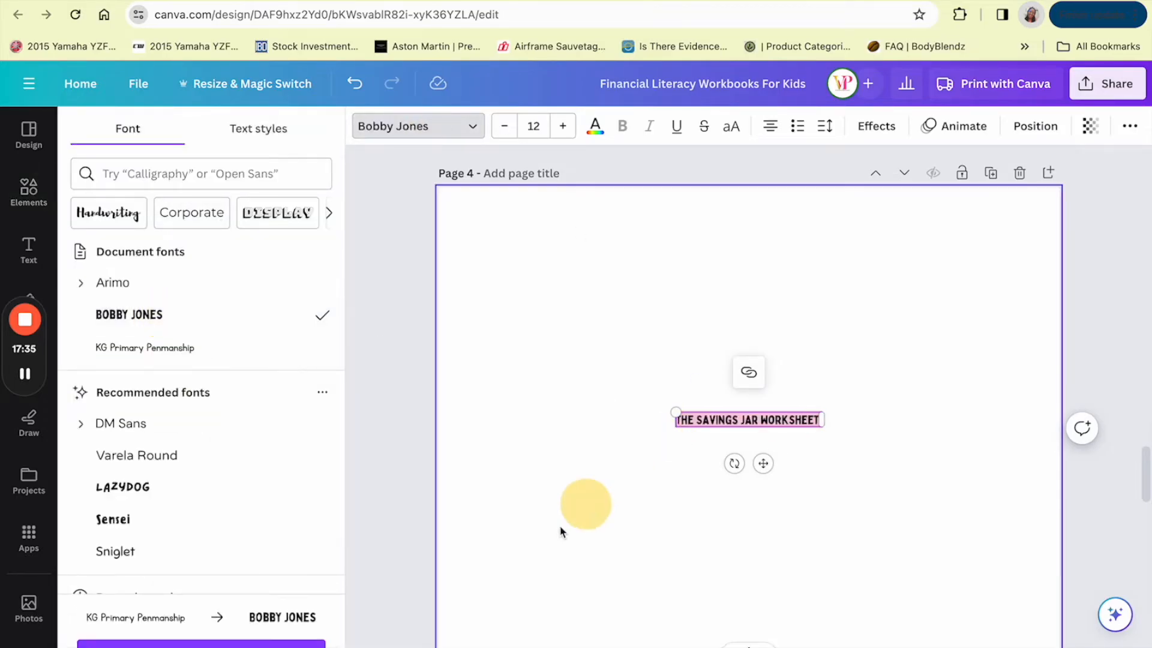
left_click_drag(670, 425, 465, 588)
left_click_drag(651, 489, 762, 328)
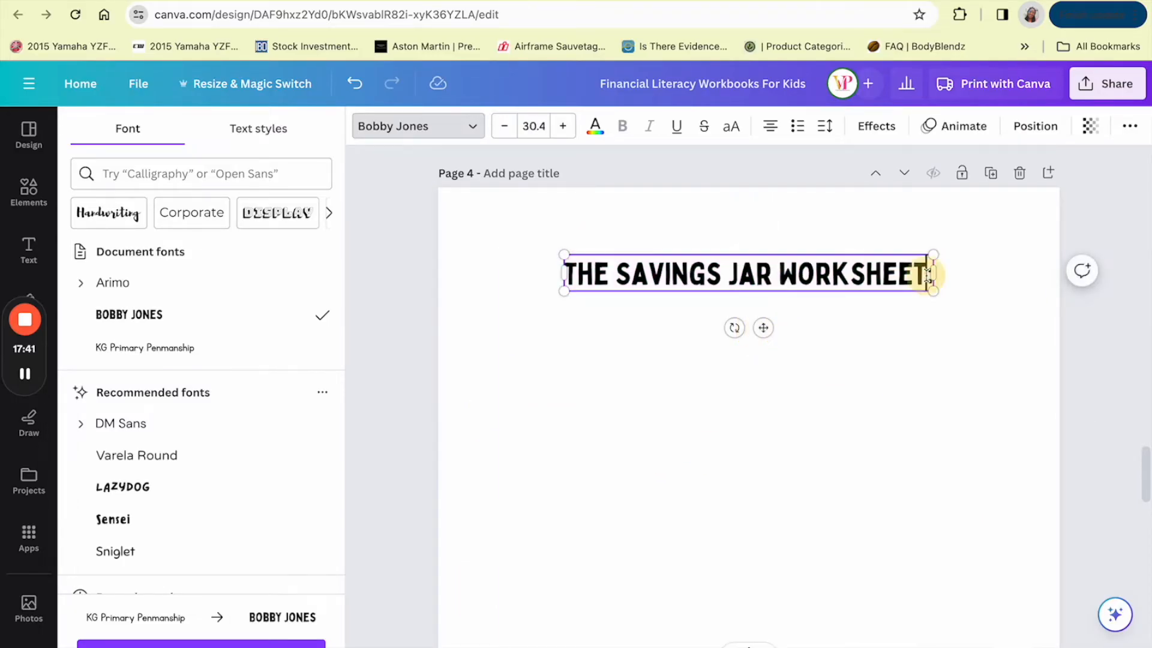
left_click(711, 510)
left_click(682, 275)
left_click_drag(682, 276, 676, 276)
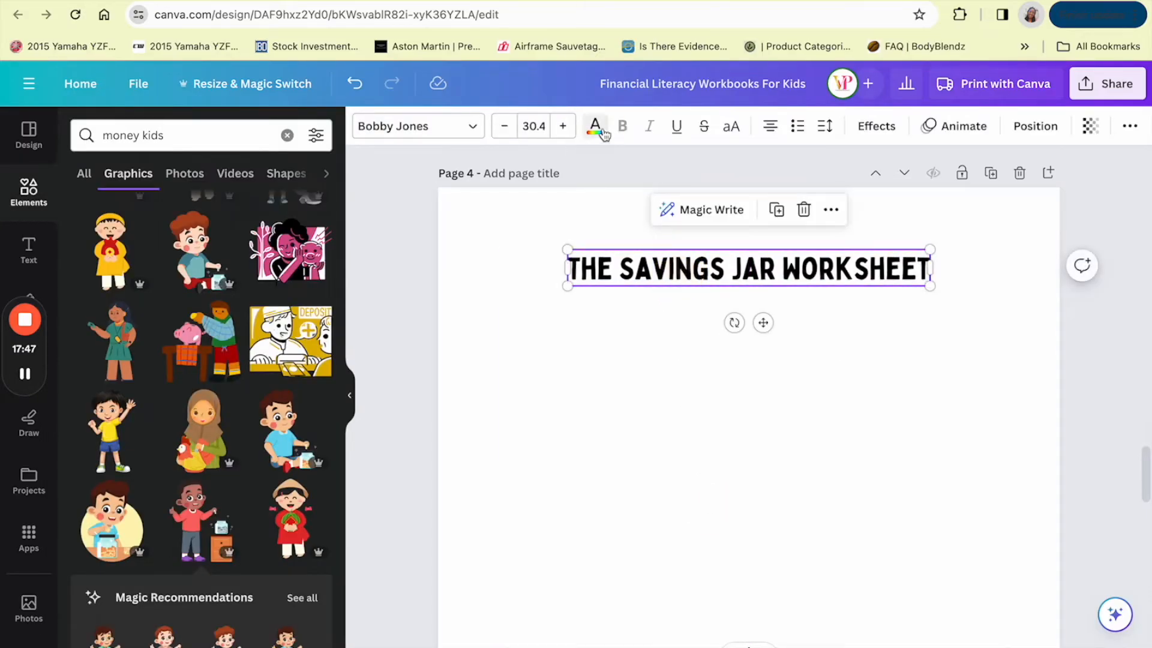
- Colour "The Savings Jar Worksheet" heading medium green from the document colors
left_click(596, 127)
left_click(308, 231)
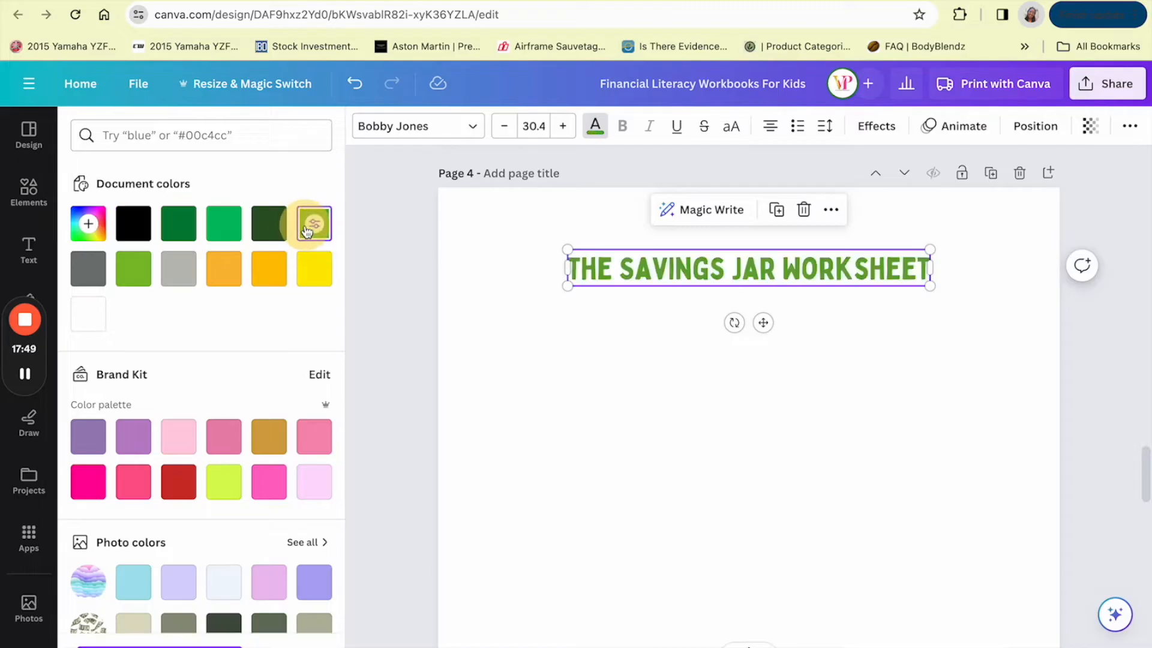
left_click(178, 227)
left_click(312, 226)
left_click(651, 397)
- Search the graphics for "savings jar" and browse the results for a jar that children can color in
left_click(160, 136)
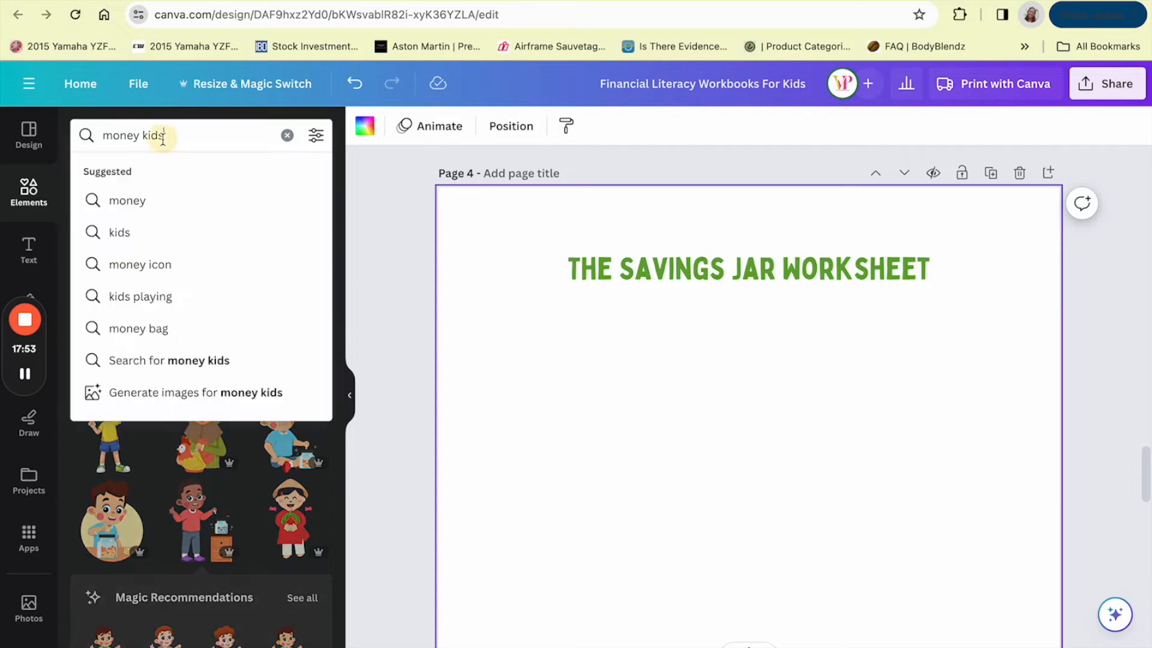
triple_click(161, 136)
type("savings")
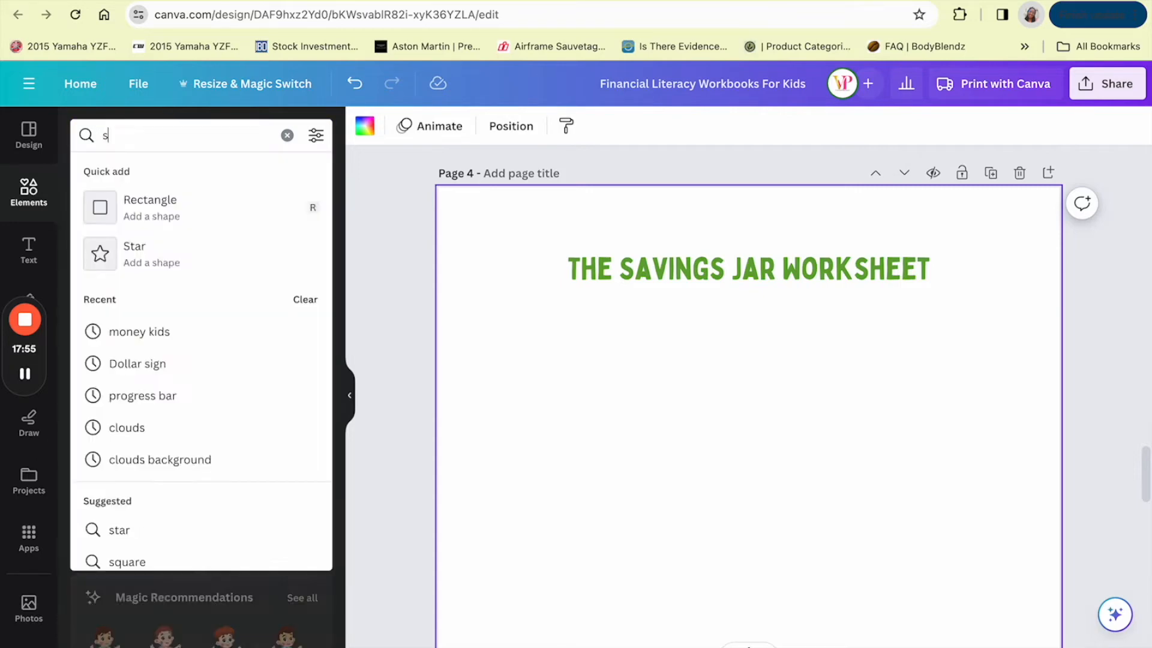
type(" jar")
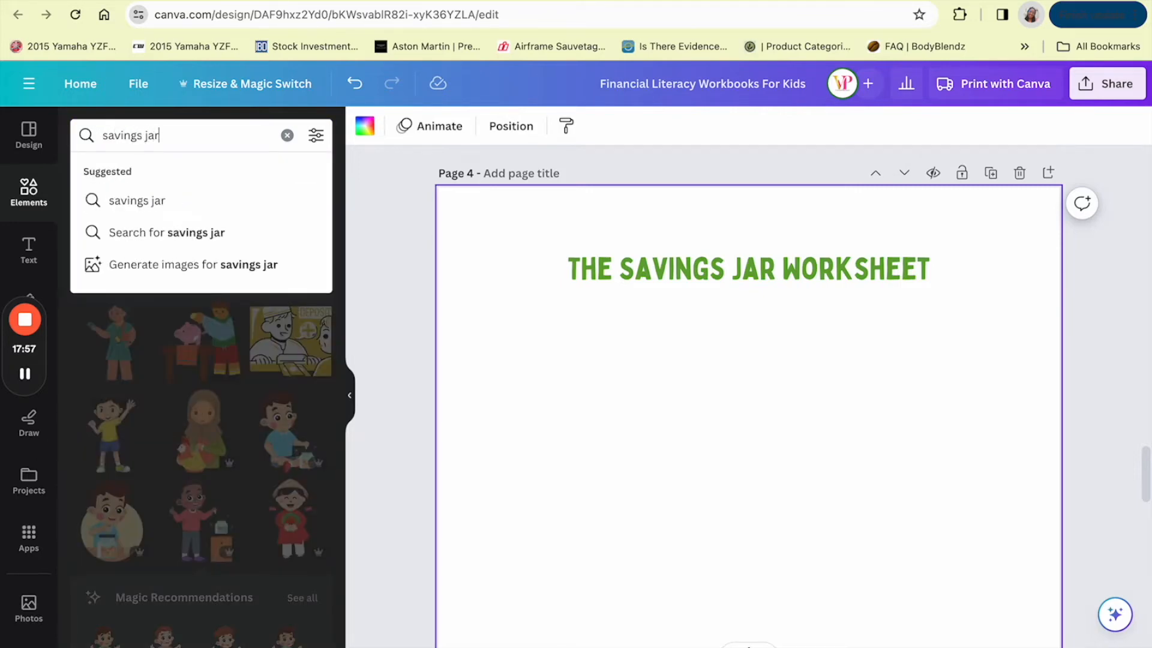
key("Return")
scroll(272, 519, "down", 1)
scroll(273, 519, "down", 5)
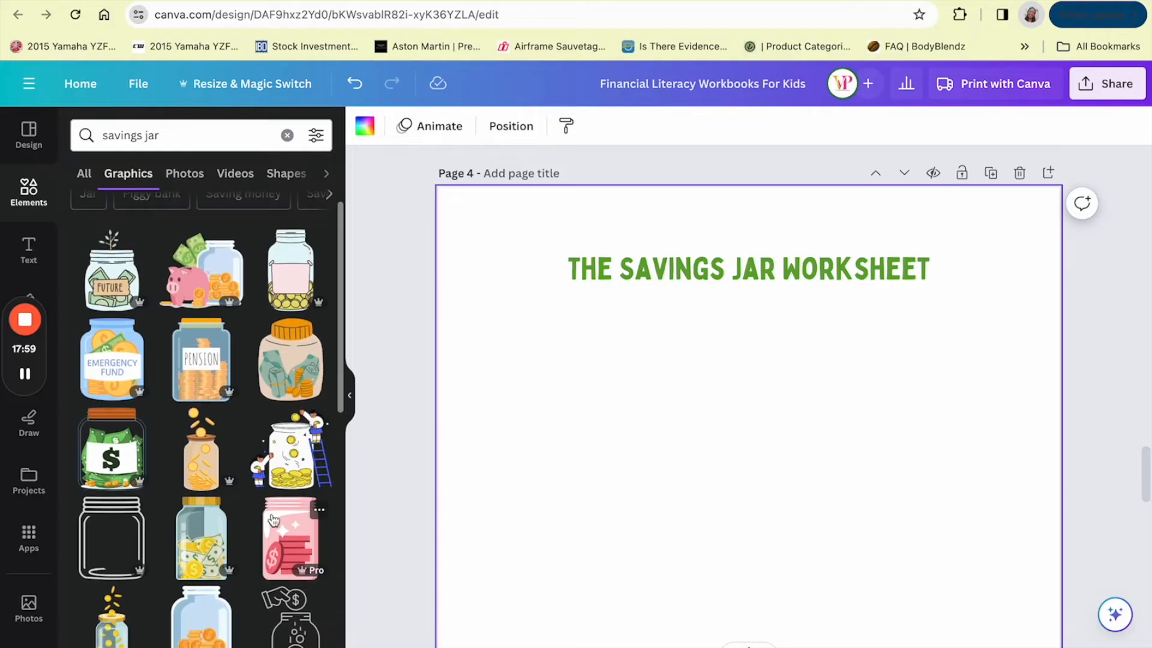
scroll(239, 567, "down", 6)
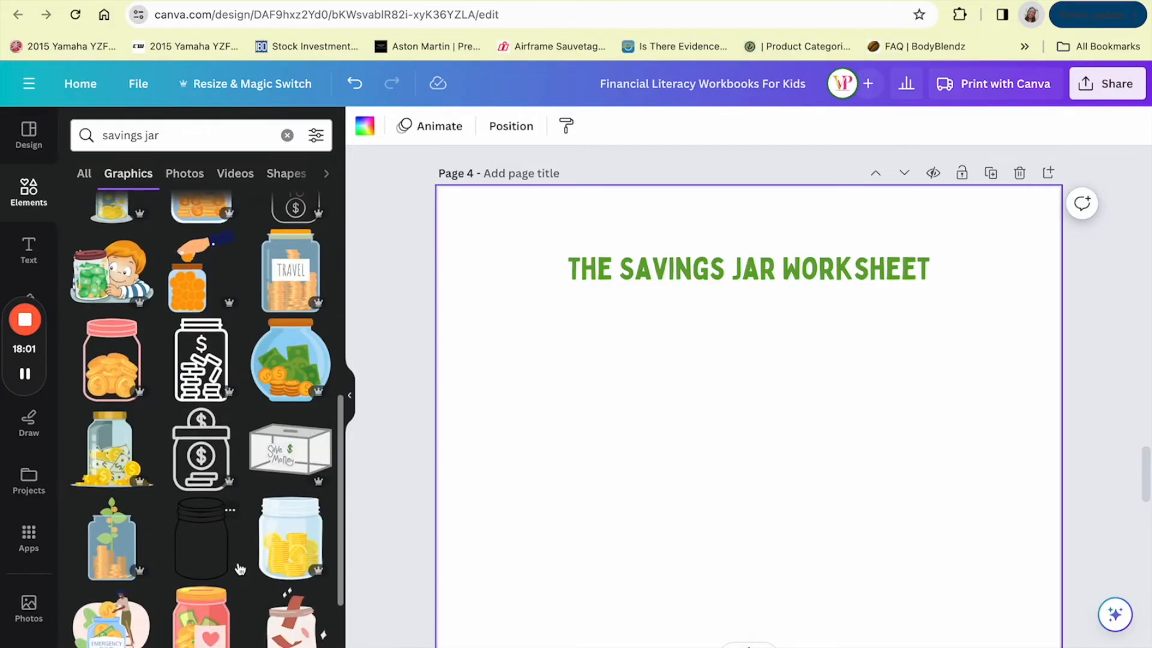
scroll(236, 556, "down", 4)
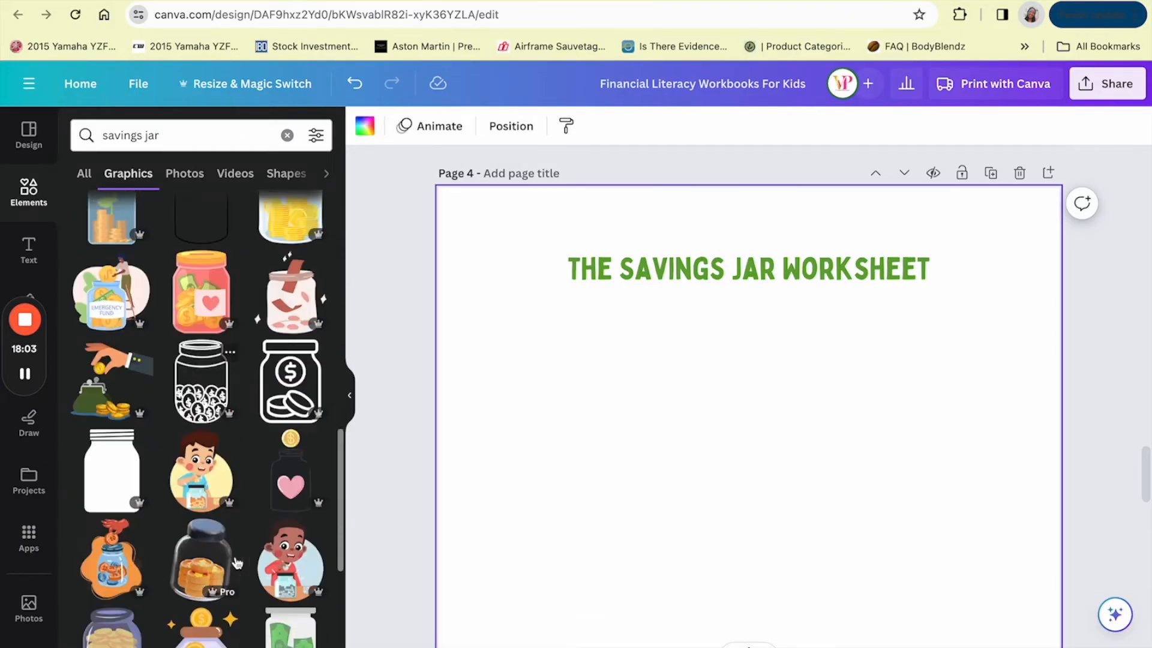
- Search the graphics for "empty jar" and add the tall outlined jar with a ridged neck to page 4
double_click(222, 146)
key("ctrl+a")
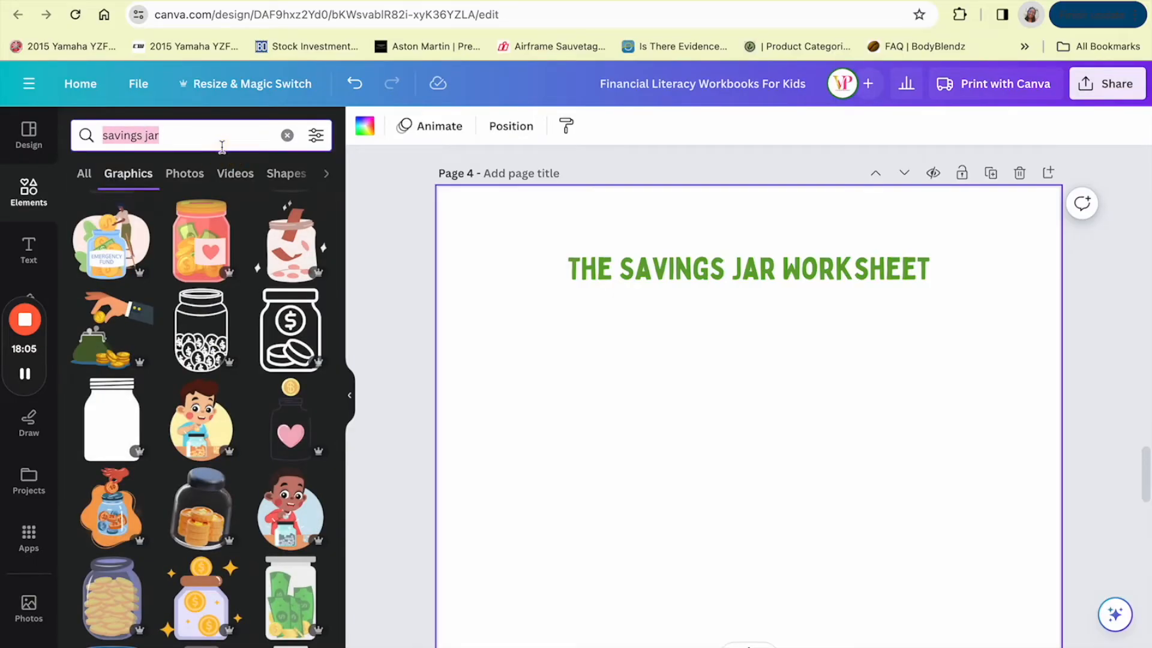
type("empty")
type(" he")
key("BackSpace")
key("BackSpace")
key("BackSpace")
type("jar")
key("Return")
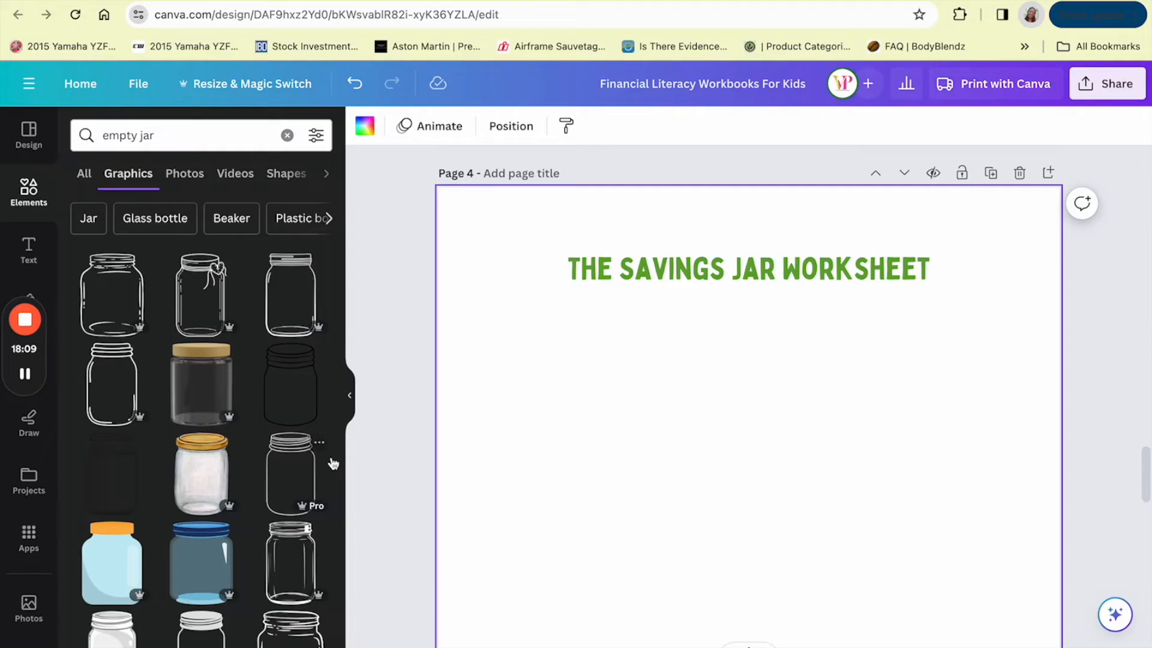
scroll(238, 476, "down", 1)
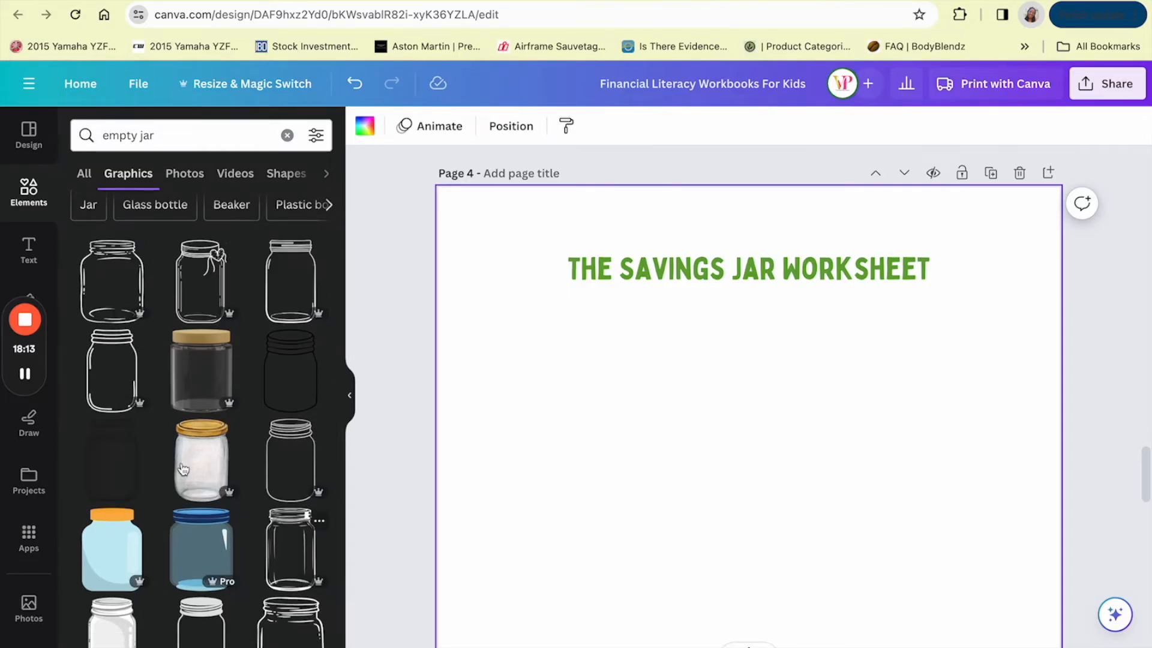
left_click(123, 373)
- Enlarge the outlined jar and centre it on page 4 below the worksheet heading
scroll(637, 452, "down", 5)
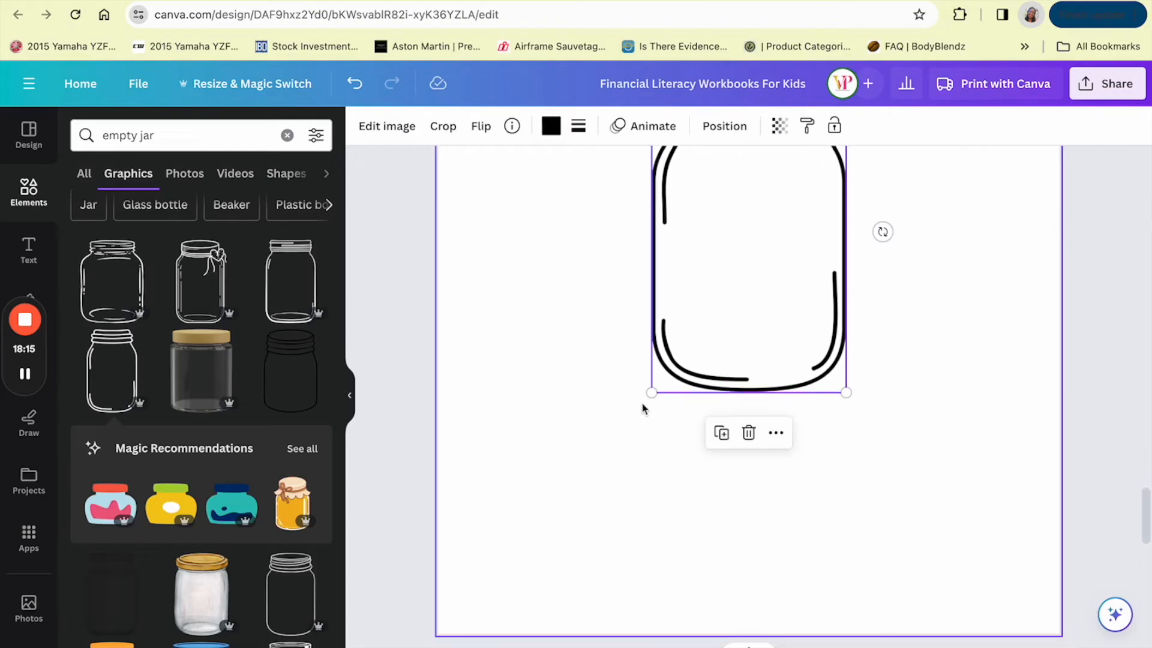
left_click_drag(651, 393, 541, 591)
scroll(744, 398, "up", 3)
left_click_drag(744, 399, 762, 391)
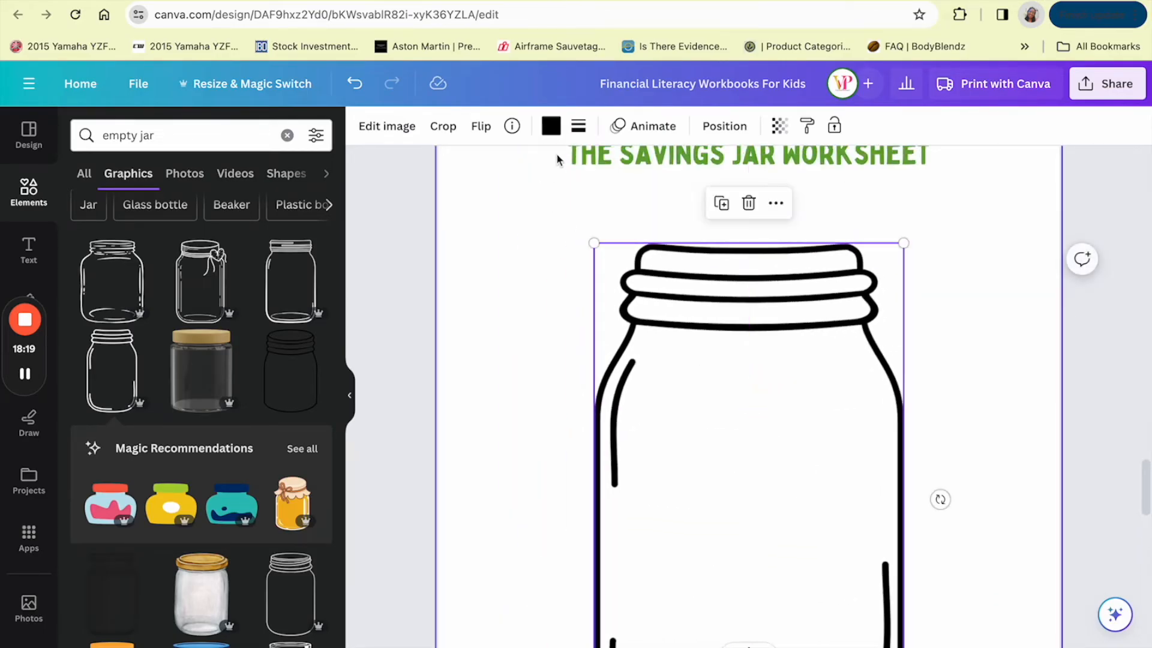
- Try yellow, green and pink on the jar outline, and settle on the near-black from the photo colors
left_click(551, 125)
left_click(313, 268)
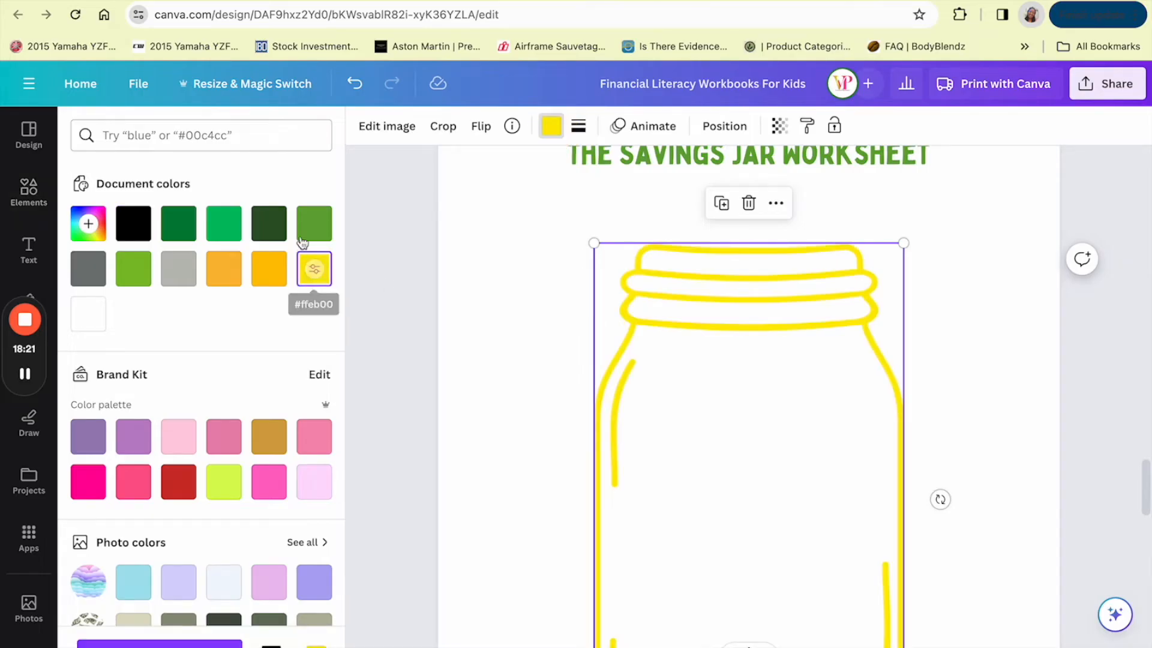
left_click(313, 222)
scroll(257, 378, "down", 3)
left_click(238, 353)
left_click(271, 352)
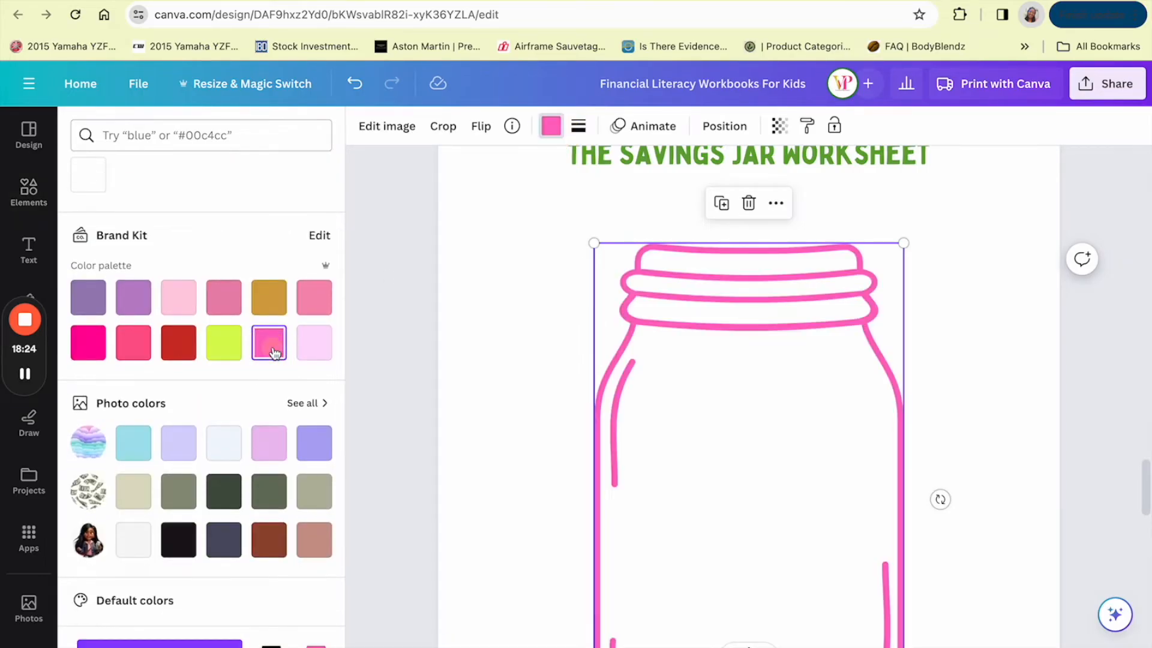
left_click(178, 538)
scroll(751, 399, "down", 3)
scroll(751, 399, "up", 3)
- Add a text box between the heading and the jar, widen it across most of the page and left-align its text
left_click(28, 248)
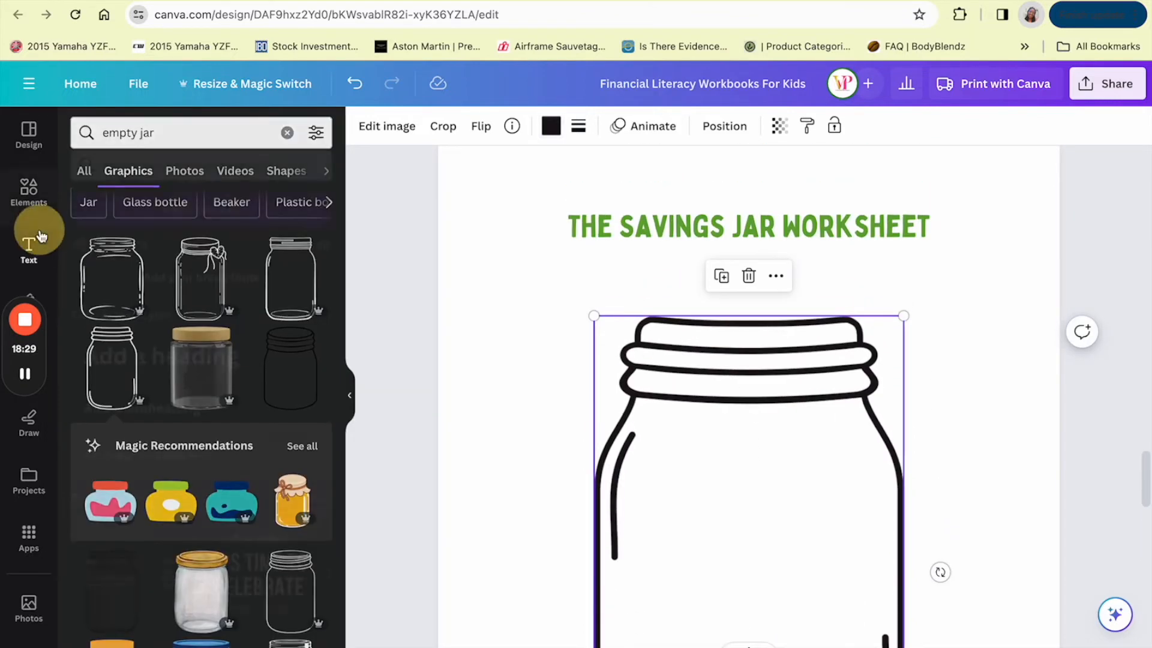
left_click(201, 180)
left_click_drag(762, 442, 556, 302)
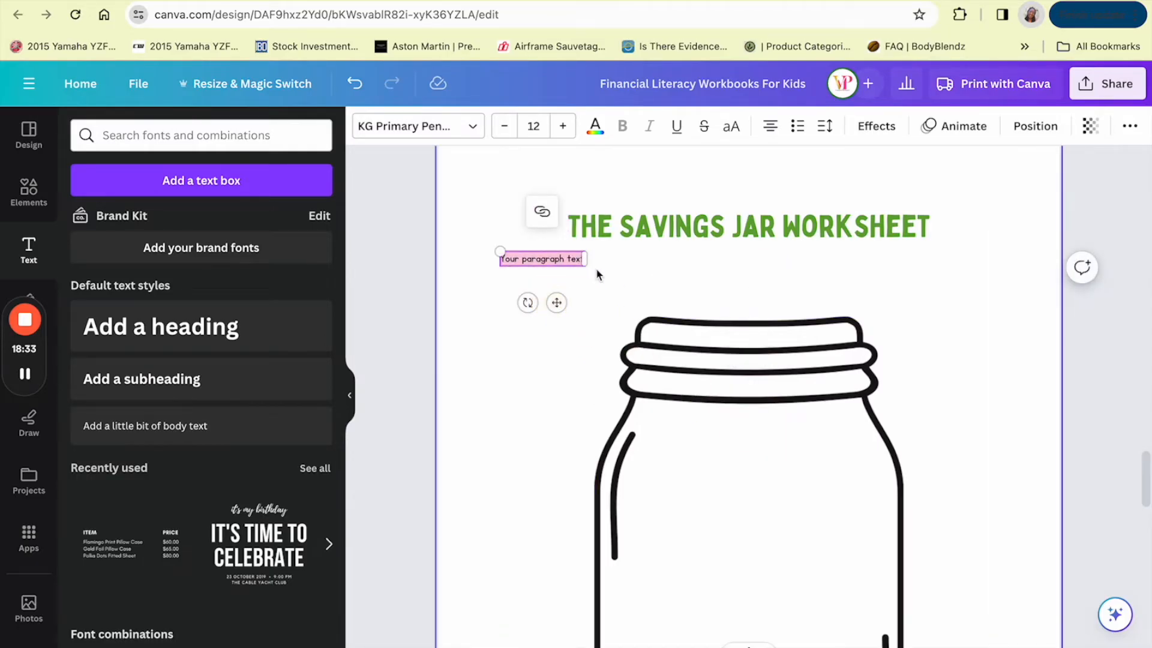
left_click_drag(585, 258, 1000, 260)
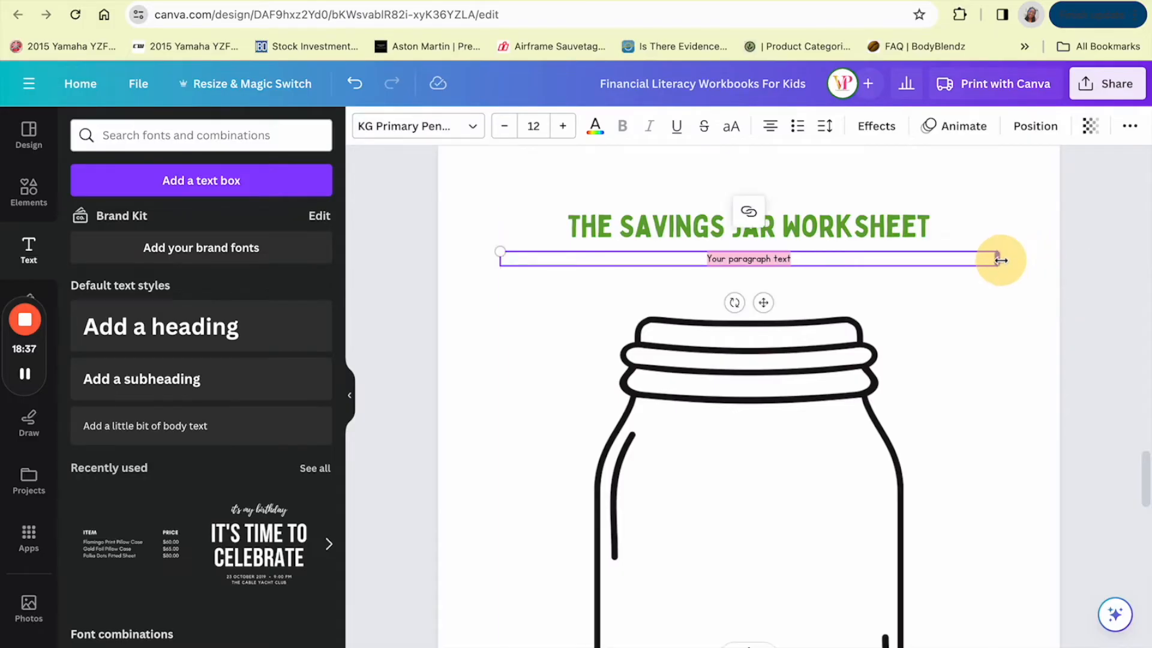
left_click(770, 125)
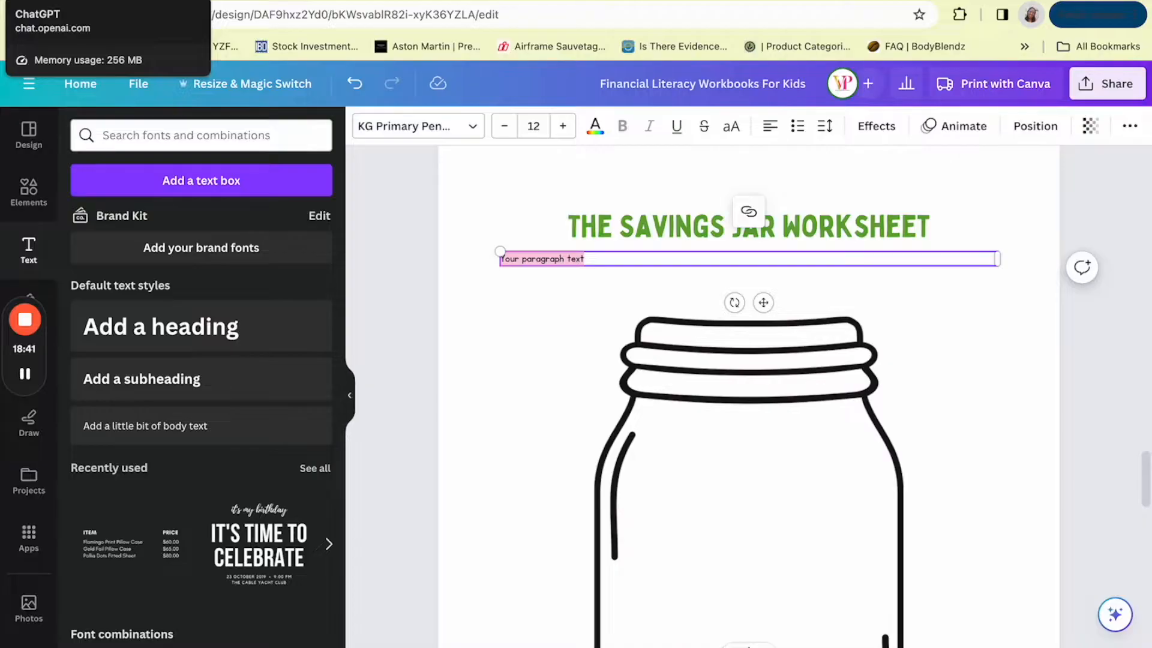
- Read the Savings Jar Worksheet activity description in ChatGPT, and look over the jar page in Canva again
left_click(36, 2)
scroll(482, 430, "down", 2)
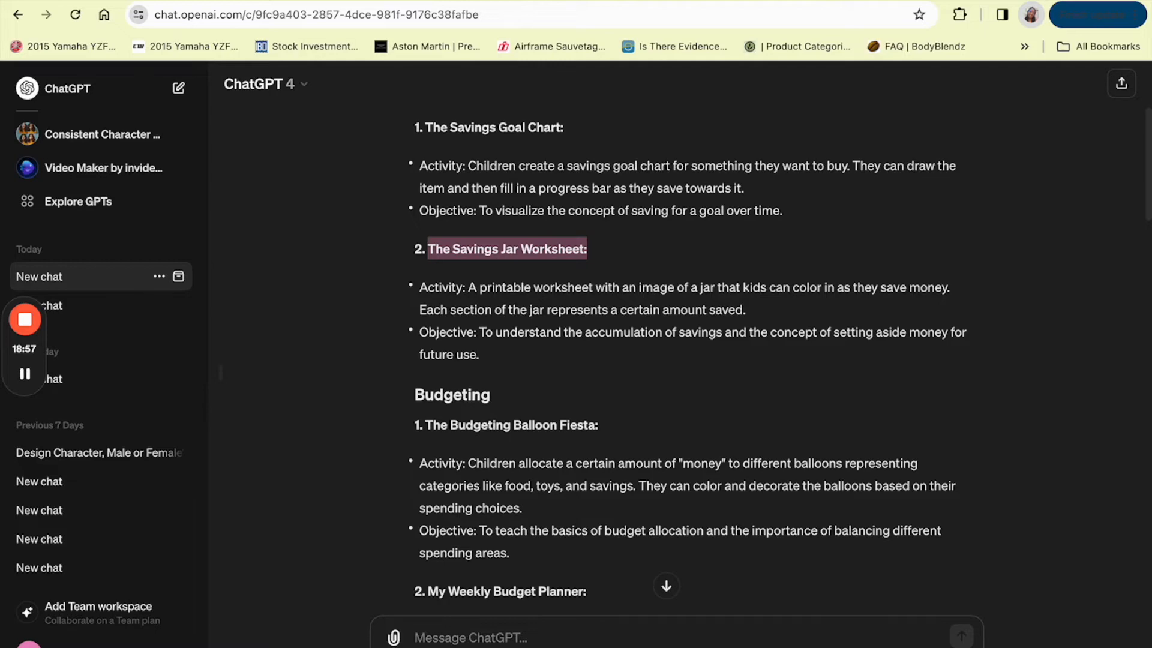
left_click(291, 2)
scroll(462, 275, "down", 2)
scroll(504, 256, "up", 2)
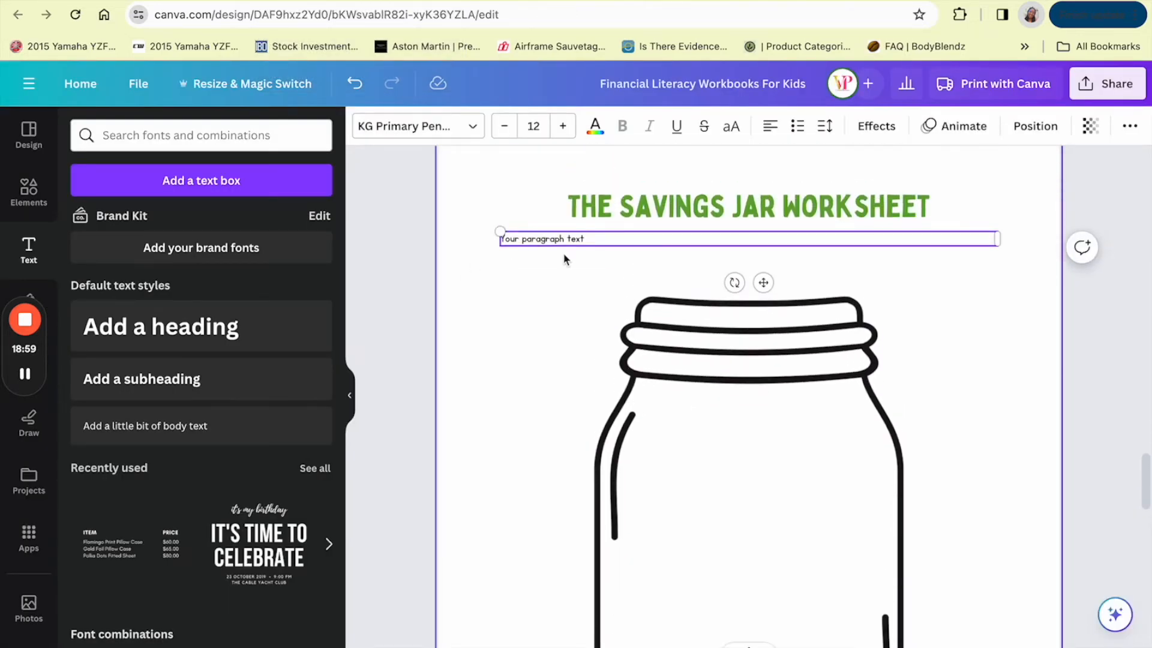
scroll(547, 345, "down", 2)
scroll(548, 344, "down", 2)
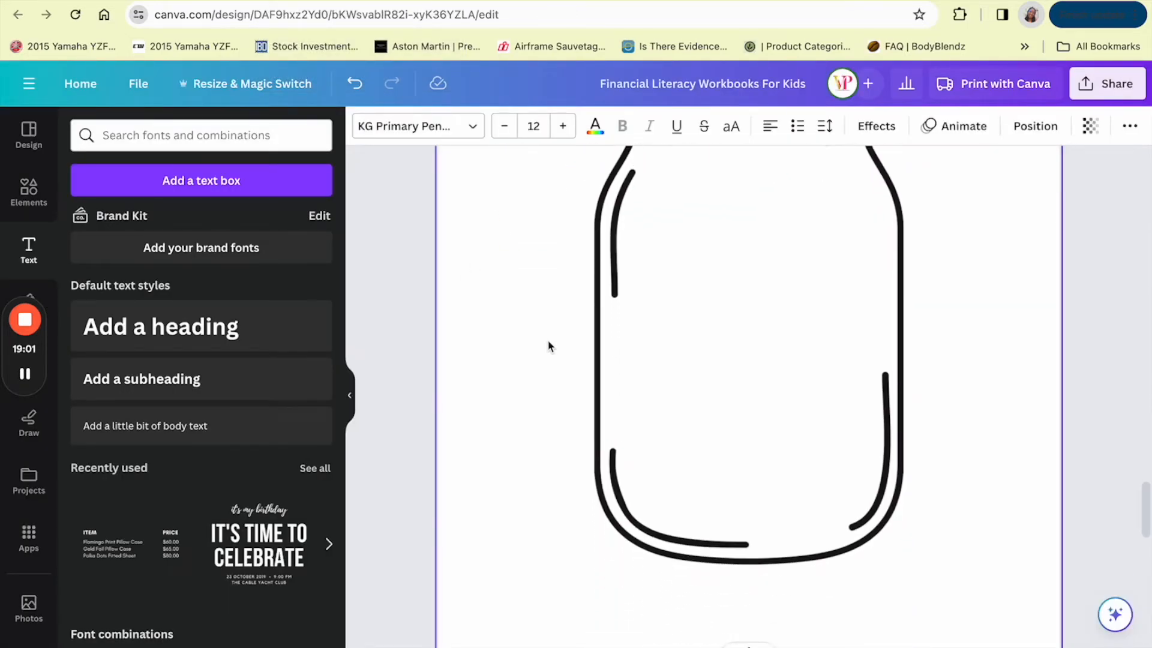
- Add a plain straight line from the shape elements to the jar page
left_click(27, 194)
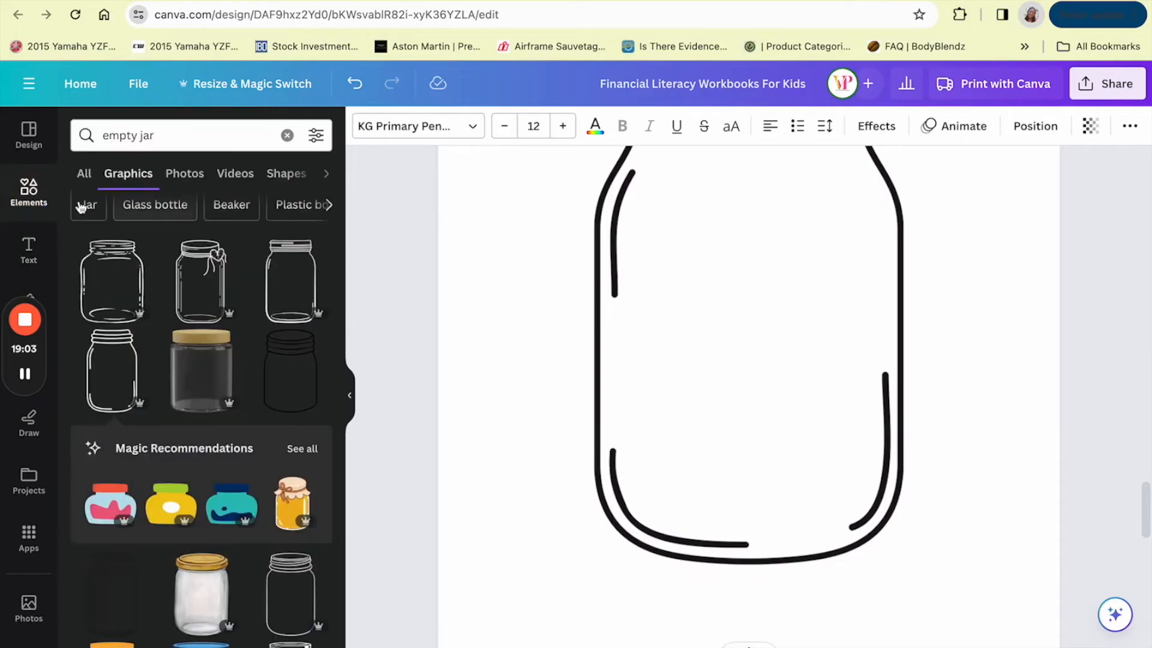
left_click(30, 203)
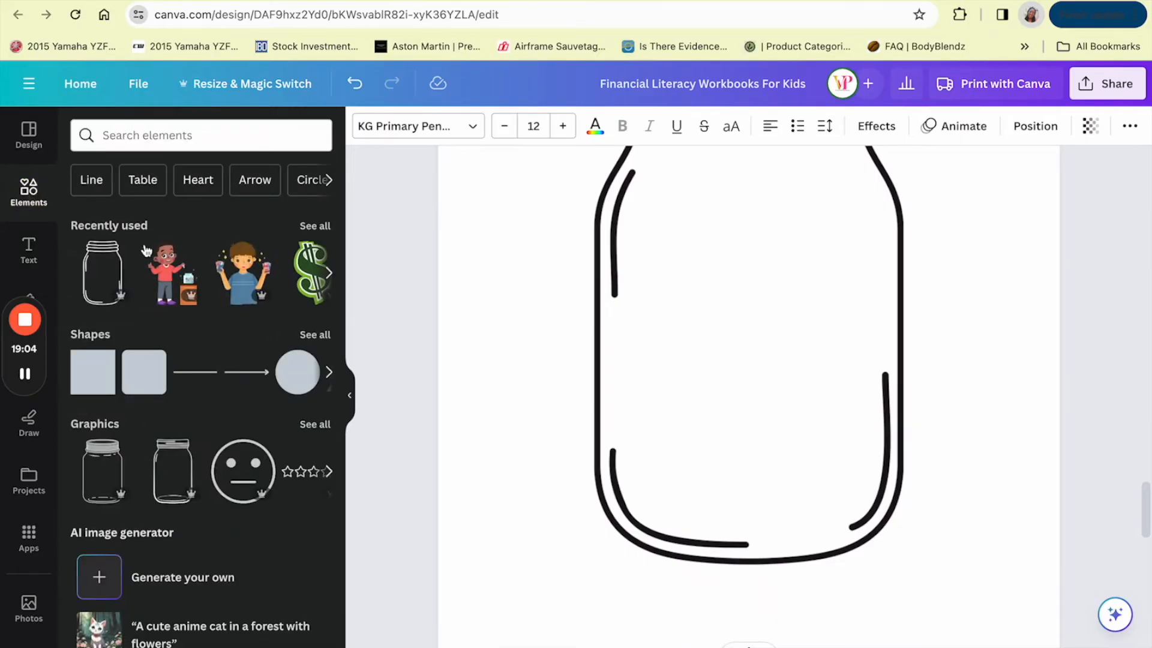
left_click(198, 378)
scroll(750, 318, "down", 1)
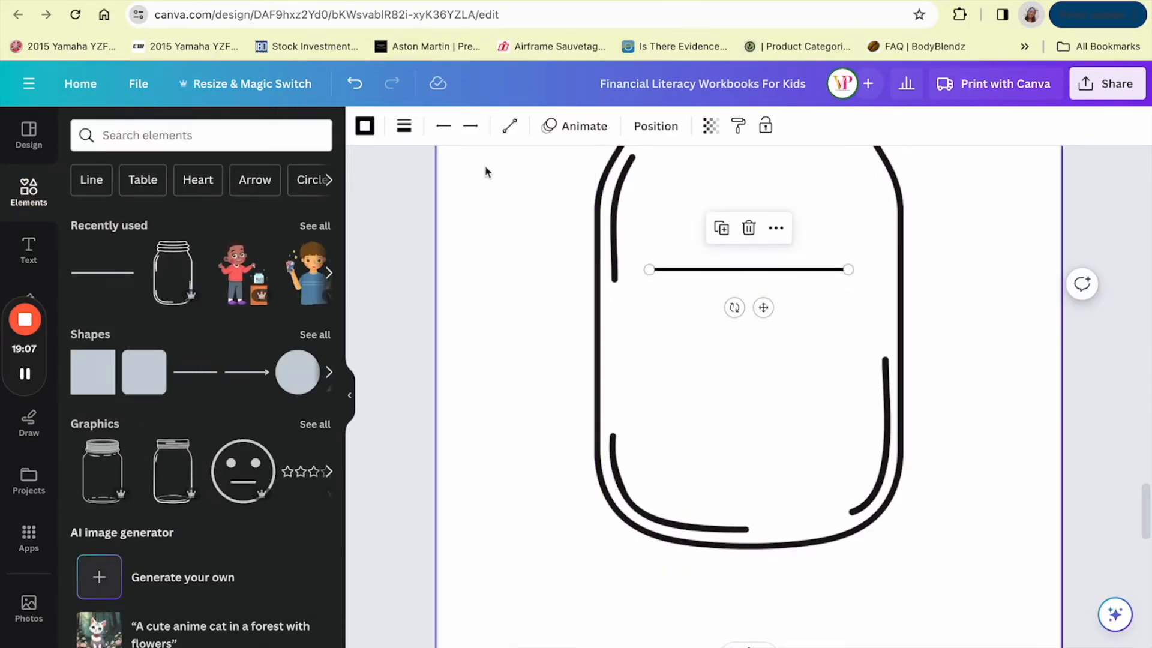
- Set the line weight to 1 and stretch the line across the full width of the jar's lower body
left_click(403, 125)
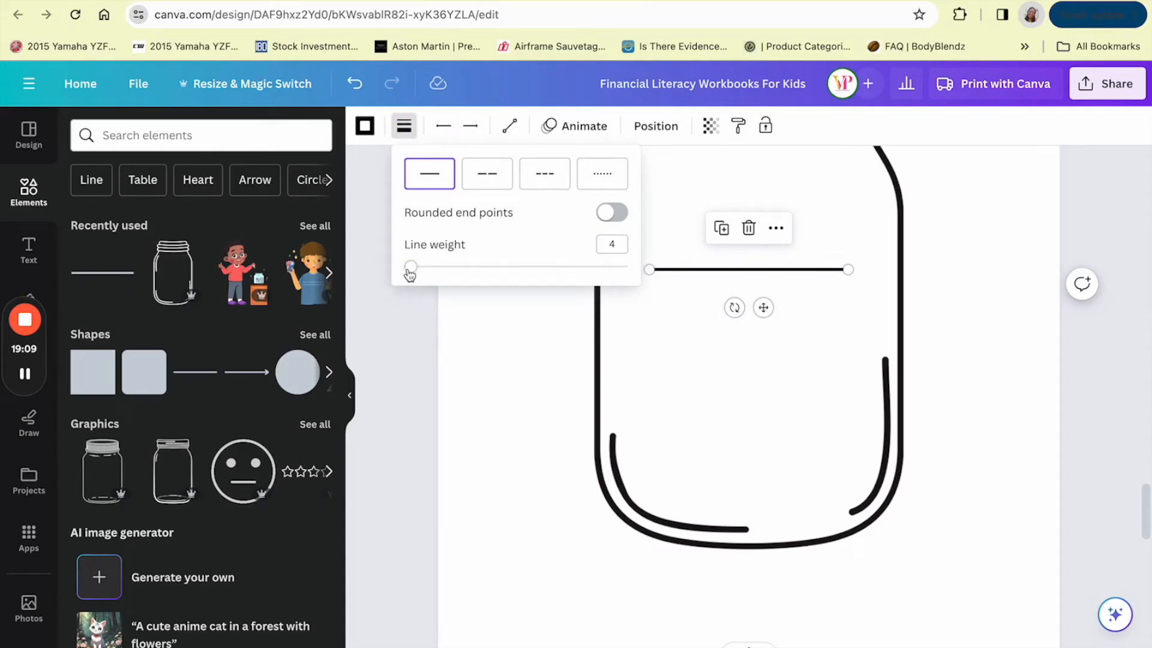
left_click_drag(409, 269, 403, 269)
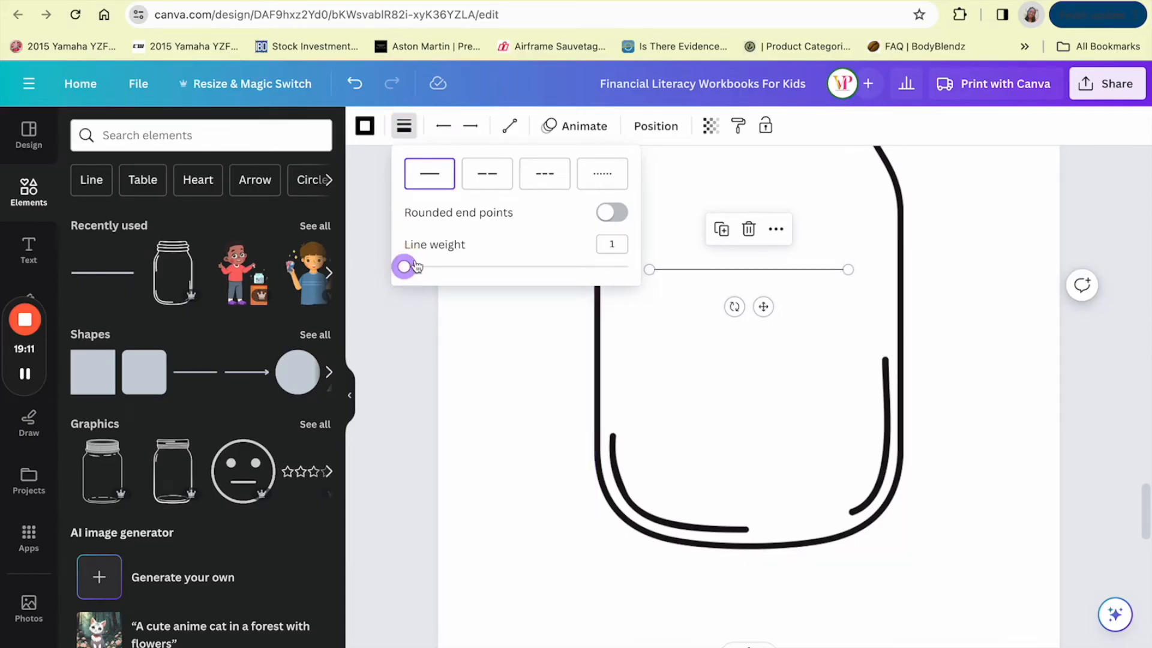
left_click_drag(404, 270, 408, 271)
left_click_drag(763, 307, 718, 498)
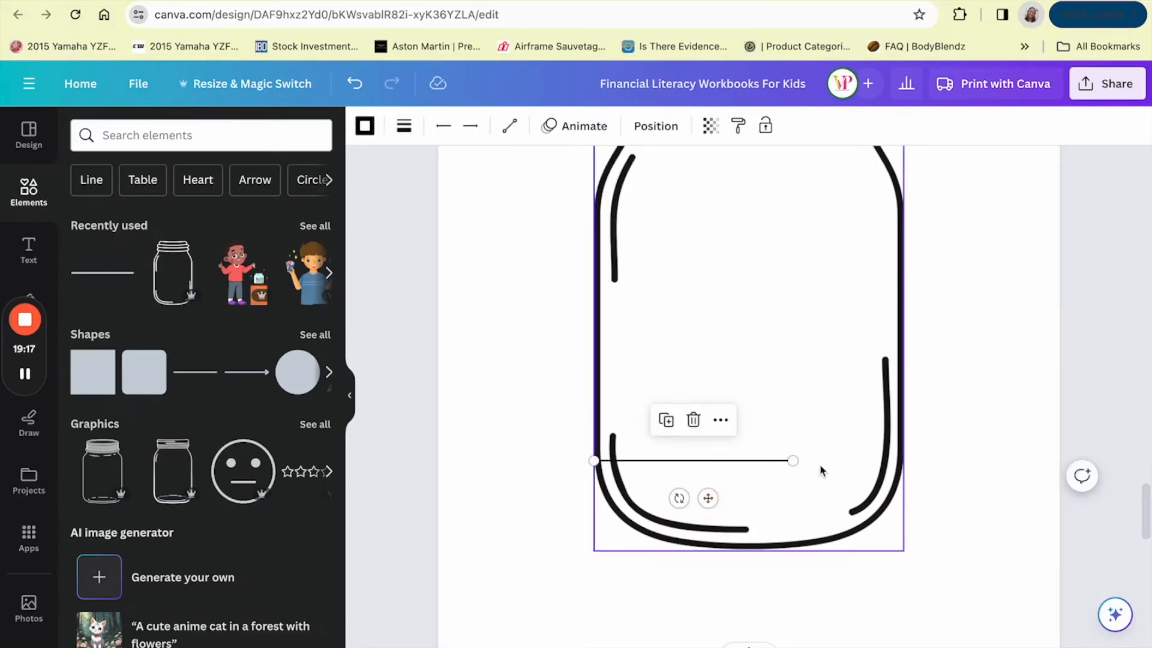
left_click_drag(792, 460, 902, 460)
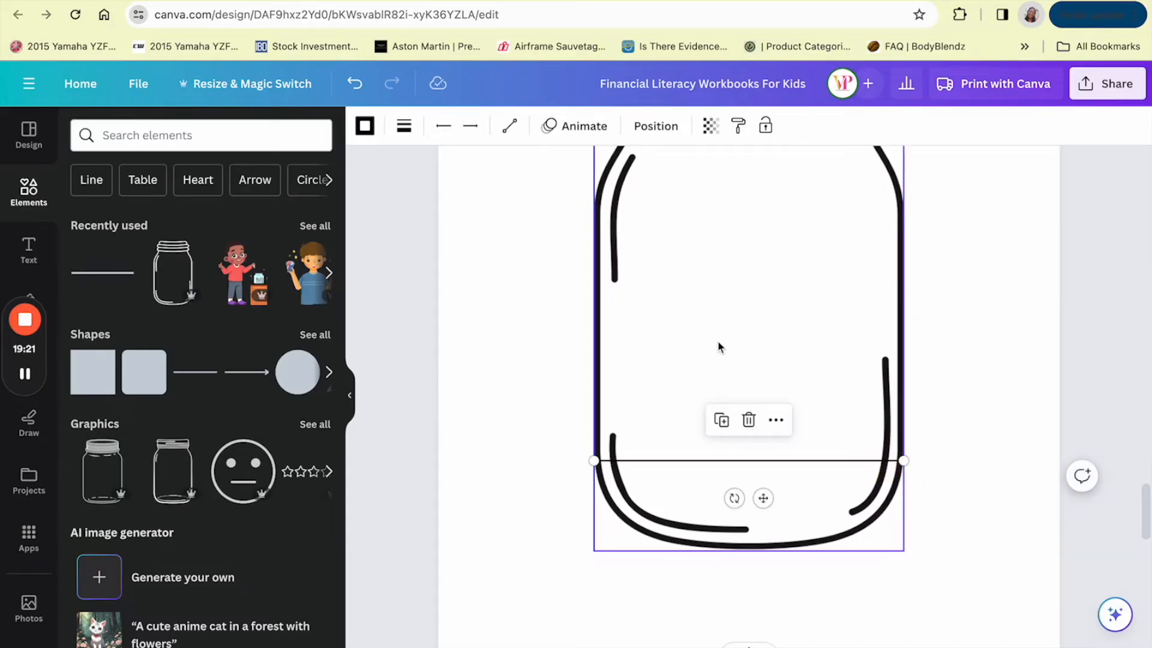
- Duplicate the line six times up the jar at even spacing to divide its body into sections
scroll(720, 347, "up", 1)
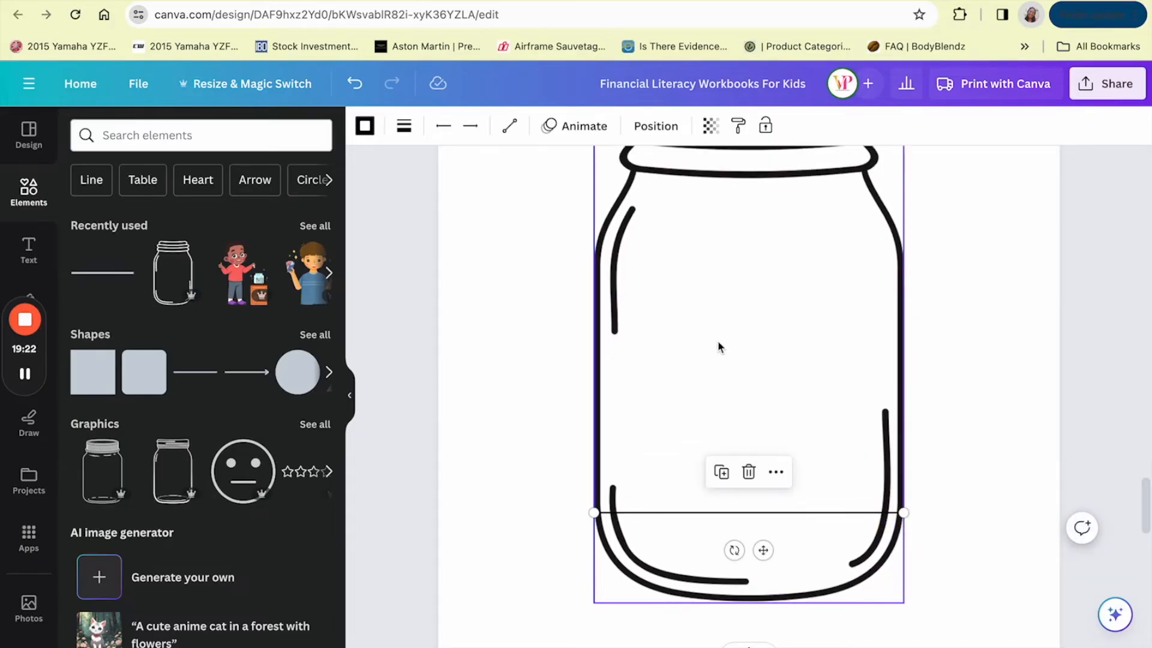
left_click(722, 471)
left_click_drag(778, 563, 762, 507)
left_click(722, 428)
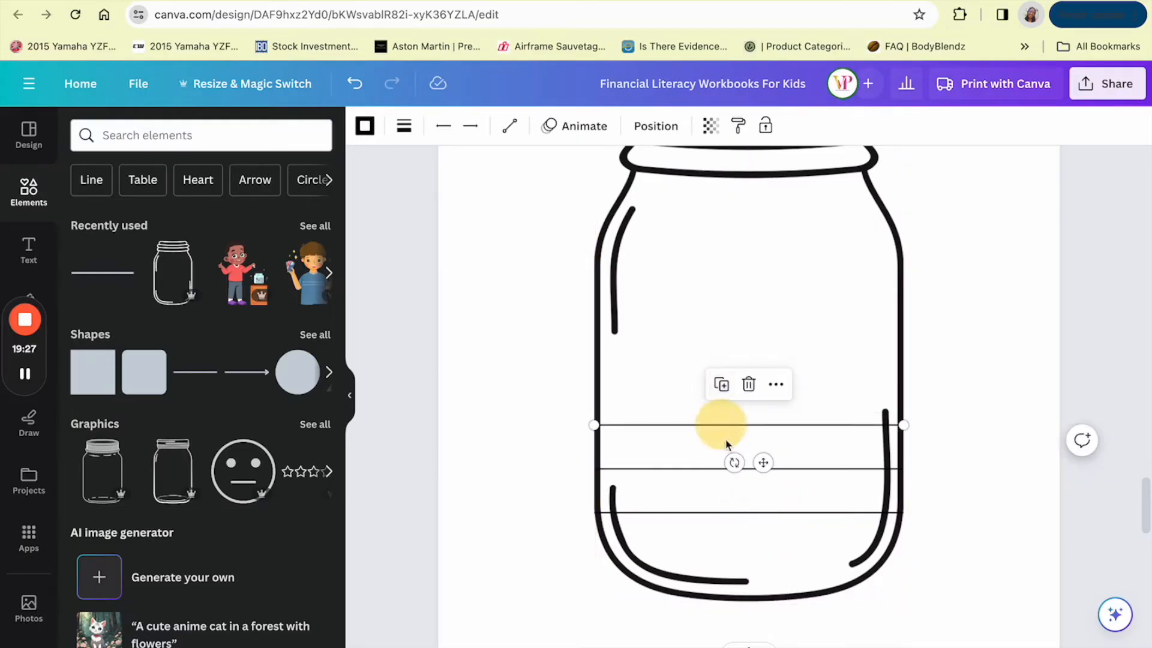
left_click(722, 384)
left_click(723, 340)
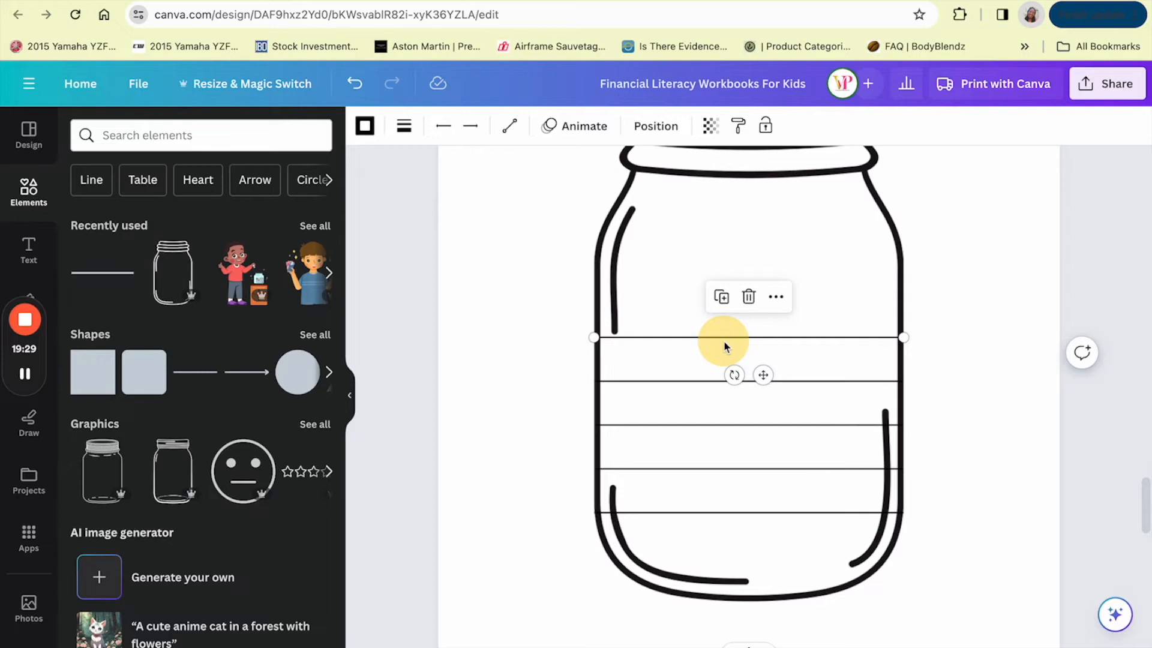
left_click(724, 297)
left_click(730, 254)
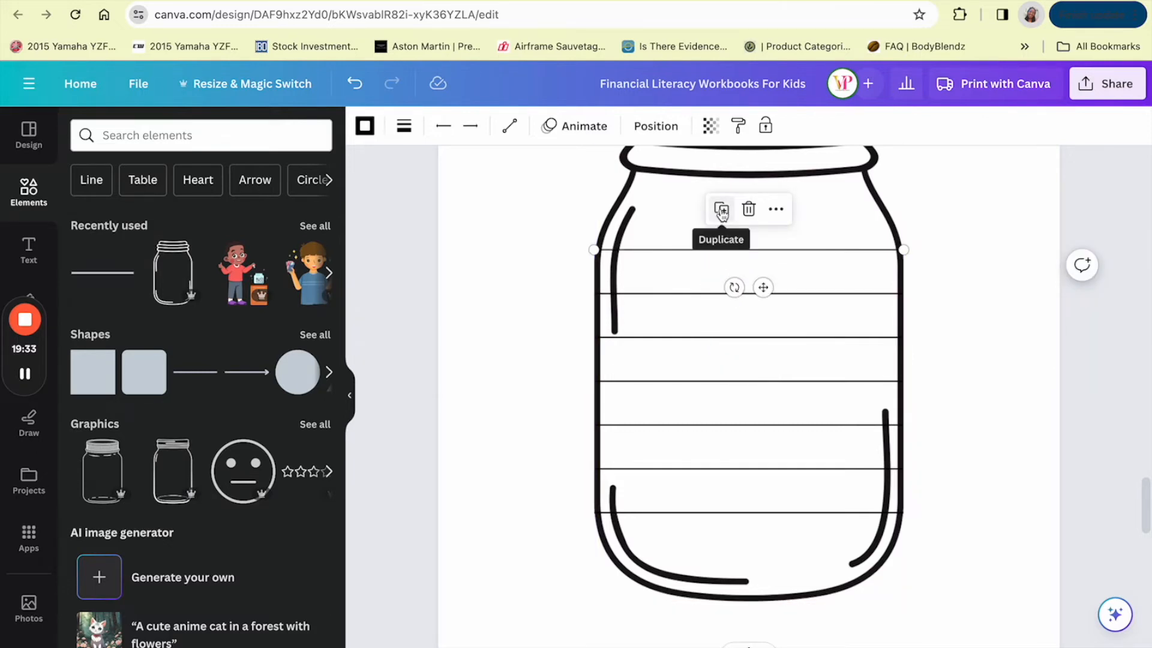
left_click(990, 301)
- Look over the jar with its dividing lines, from the worksheet heading down to the jar's base
scroll(976, 400, "up", 4)
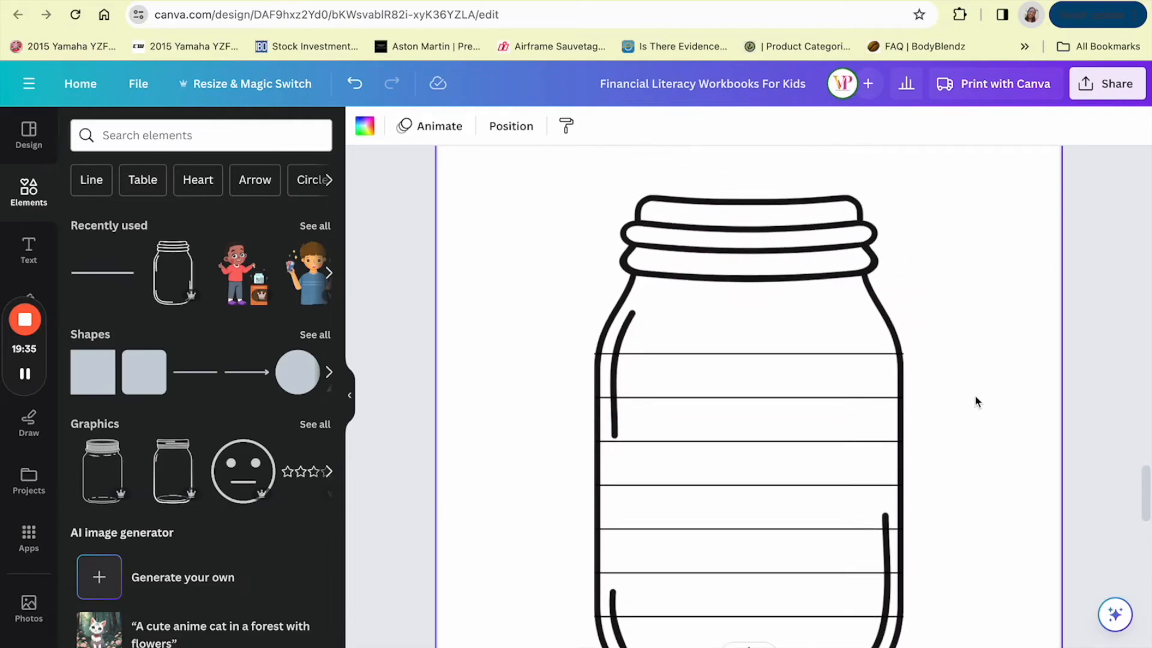
scroll(976, 400, "down", 2)
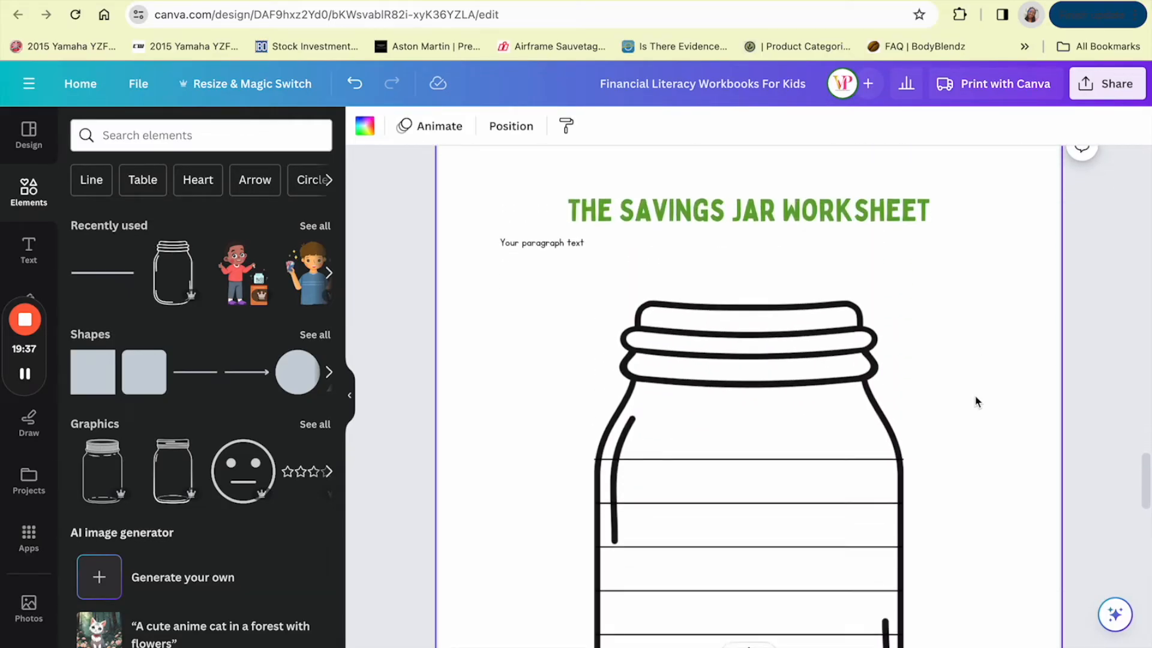
scroll(910, 424, "down", 2)
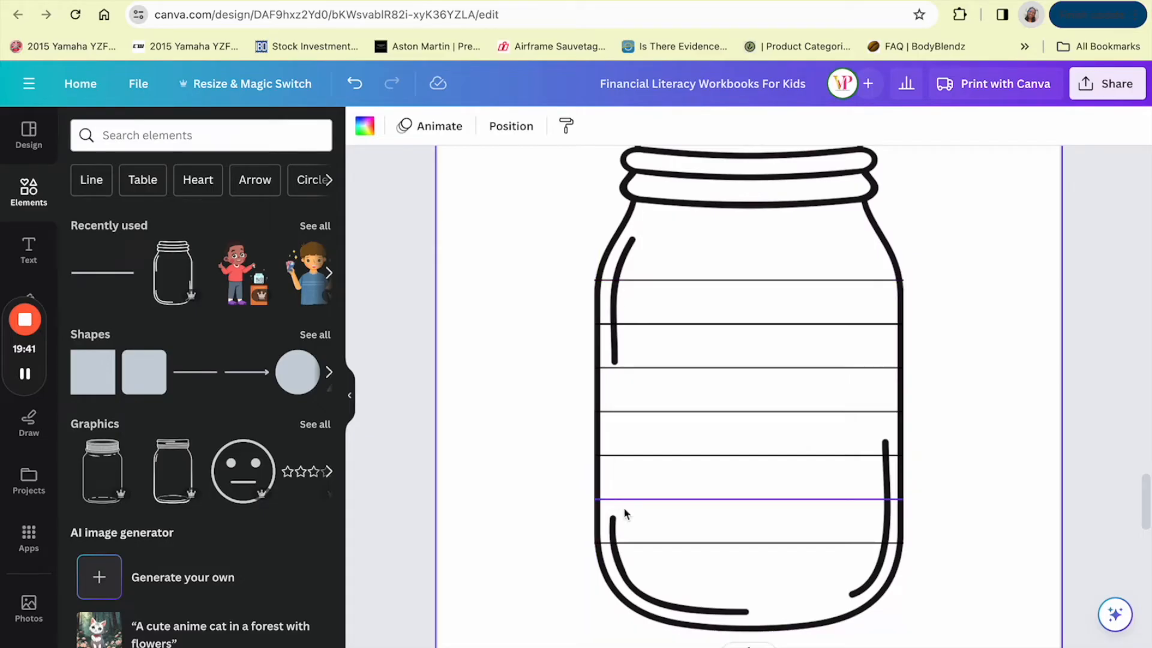
scroll(623, 512, "down", 1)
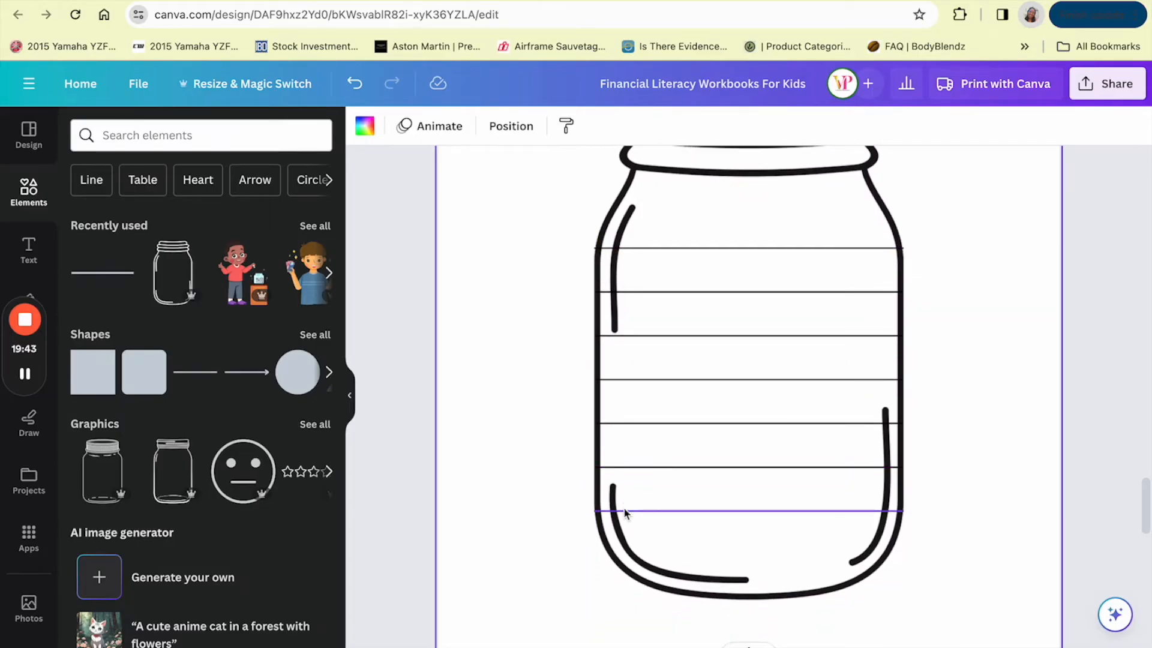
scroll(624, 513, "up", 1)
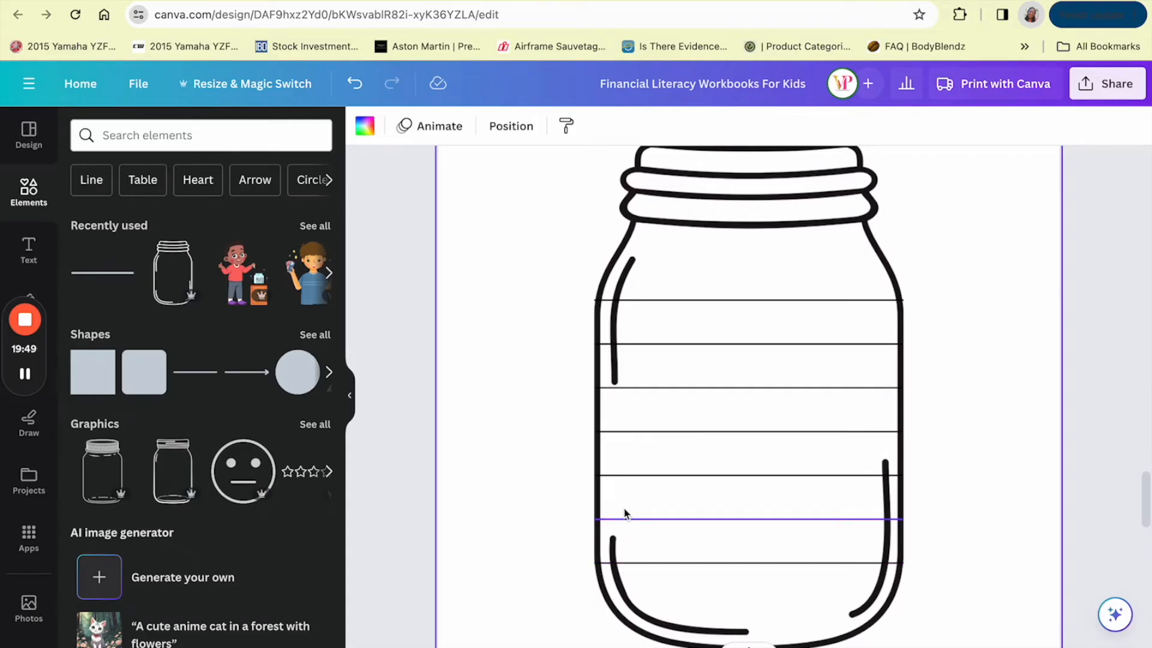
scroll(625, 510, "down", 2)
scroll(708, 480, "up", 2)
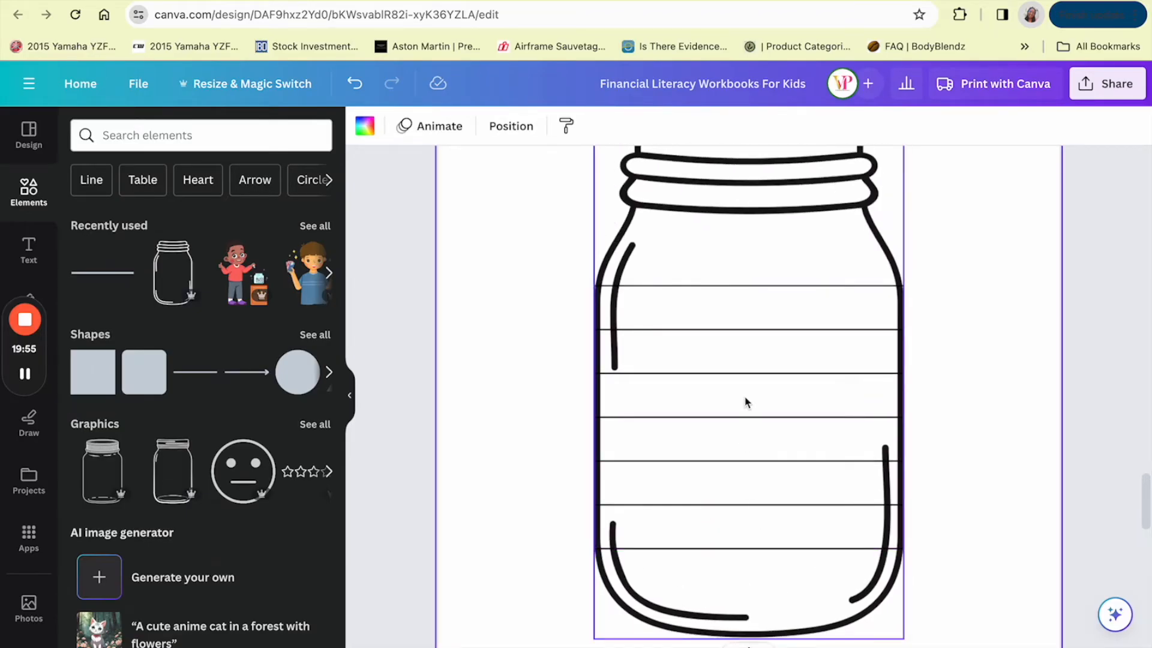
scroll(746, 402, "up", 4)
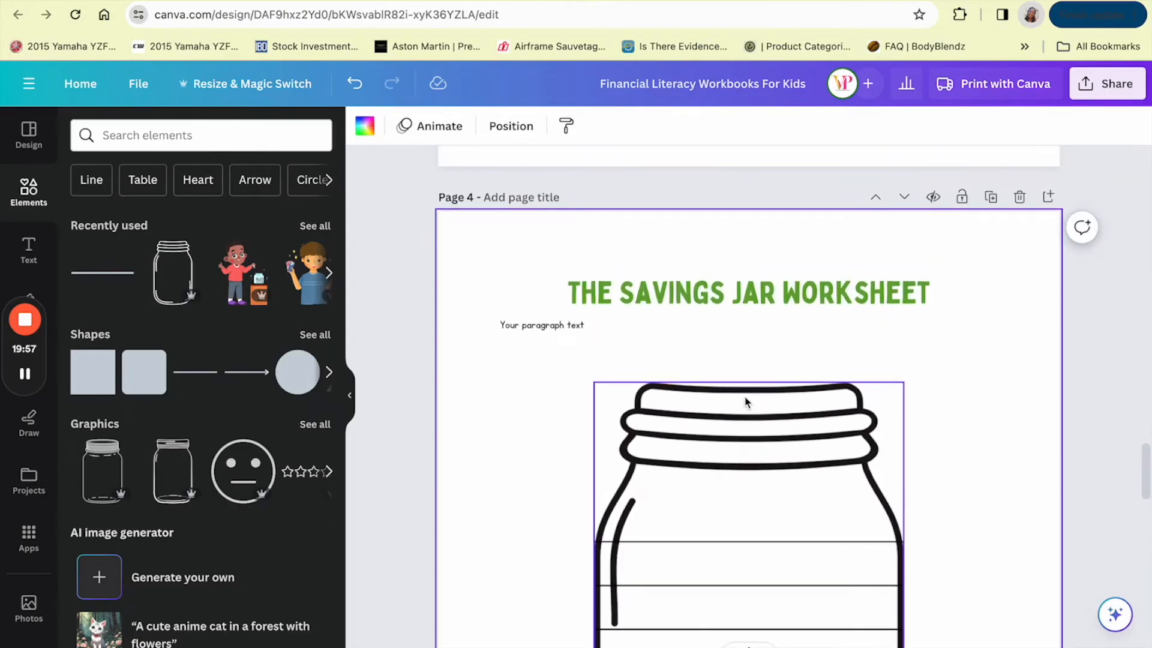
scroll(797, 443, "down", 10)
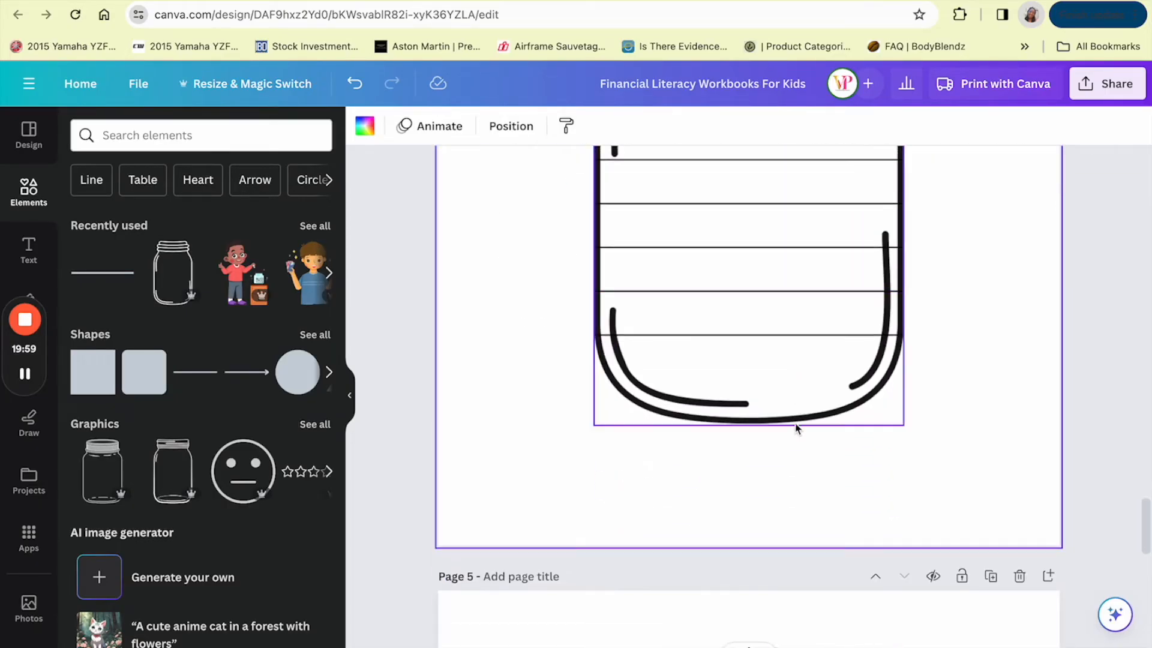
scroll(796, 429, "up", 10)
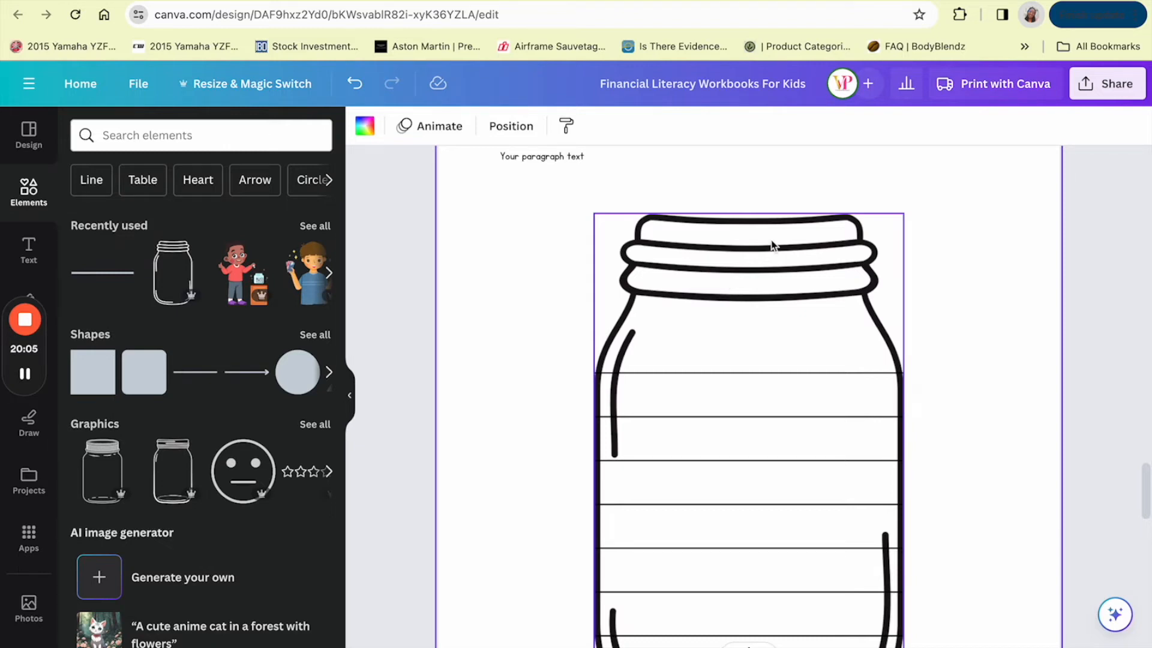
scroll(771, 244, "up", 1)
scroll(772, 245, "down", 2)
left_click(1031, 300)
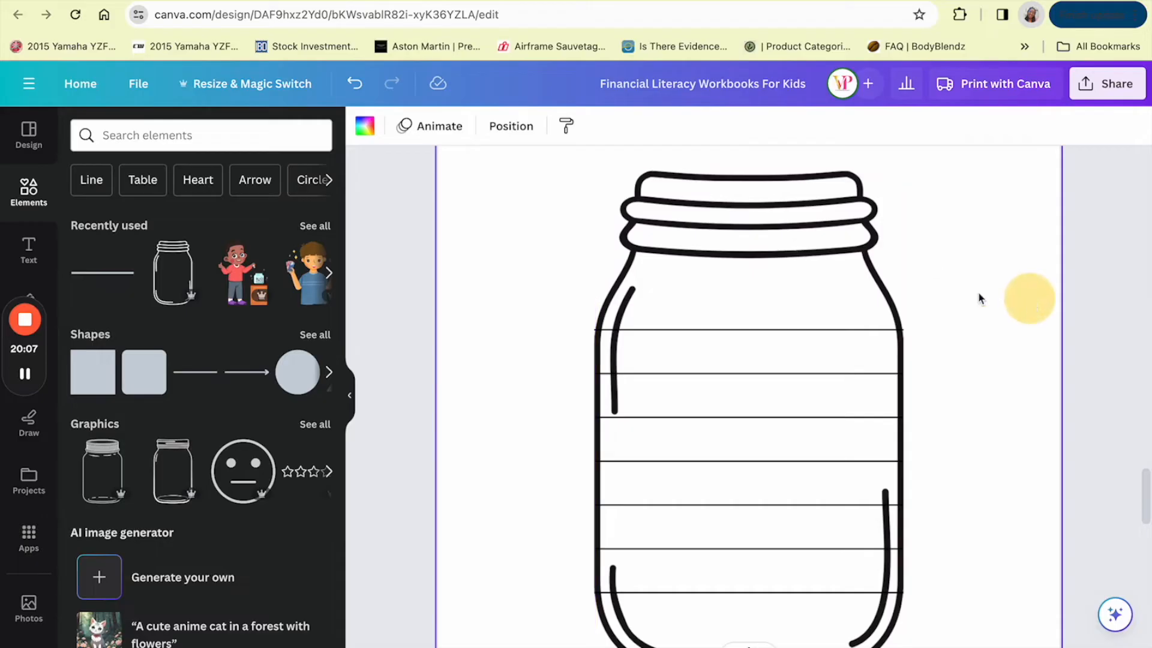
scroll(756, 401, "down", 2)
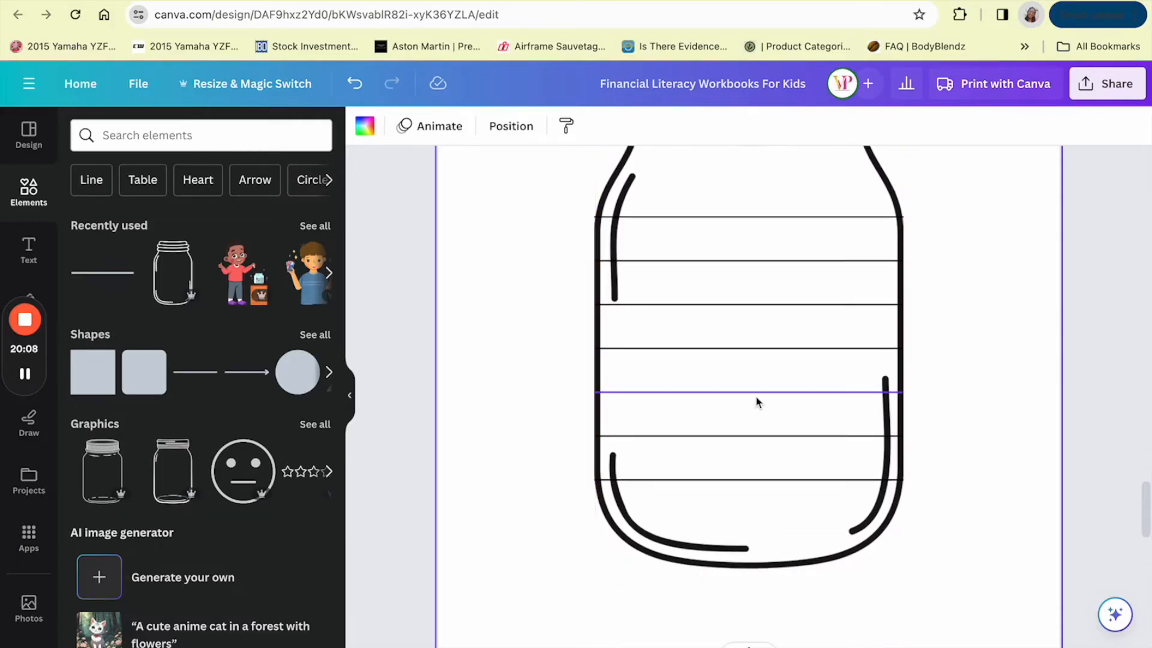
- Search the fonts and text combinations for "counting by tens"
left_click(18, 251)
left_click(162, 137)
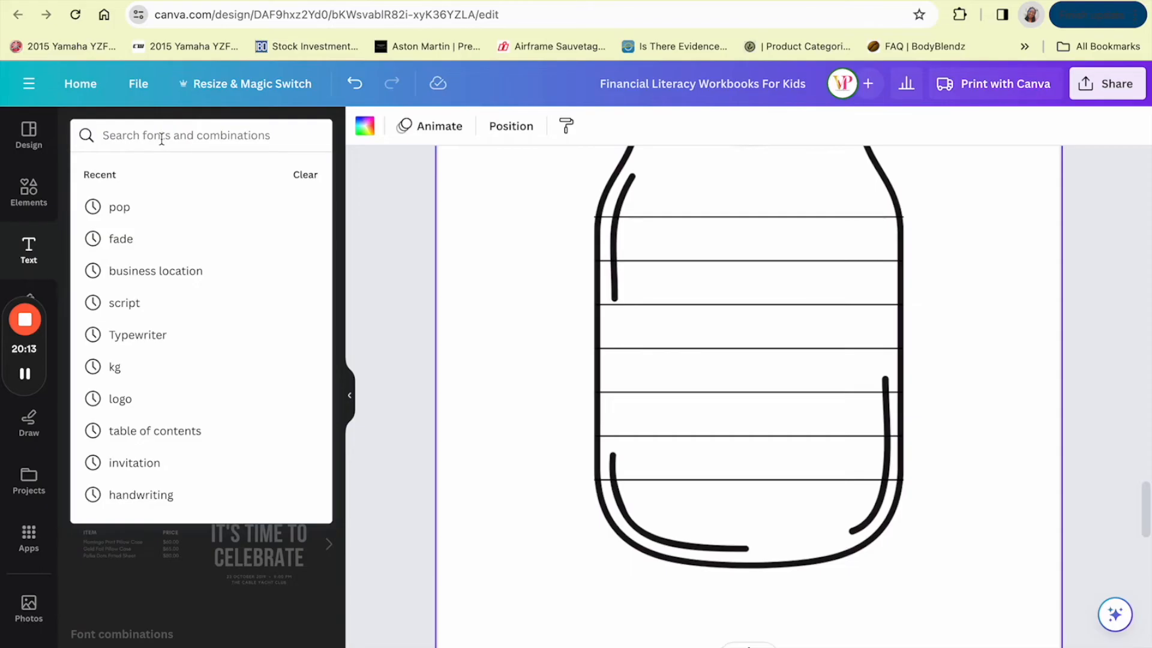
type("counting")
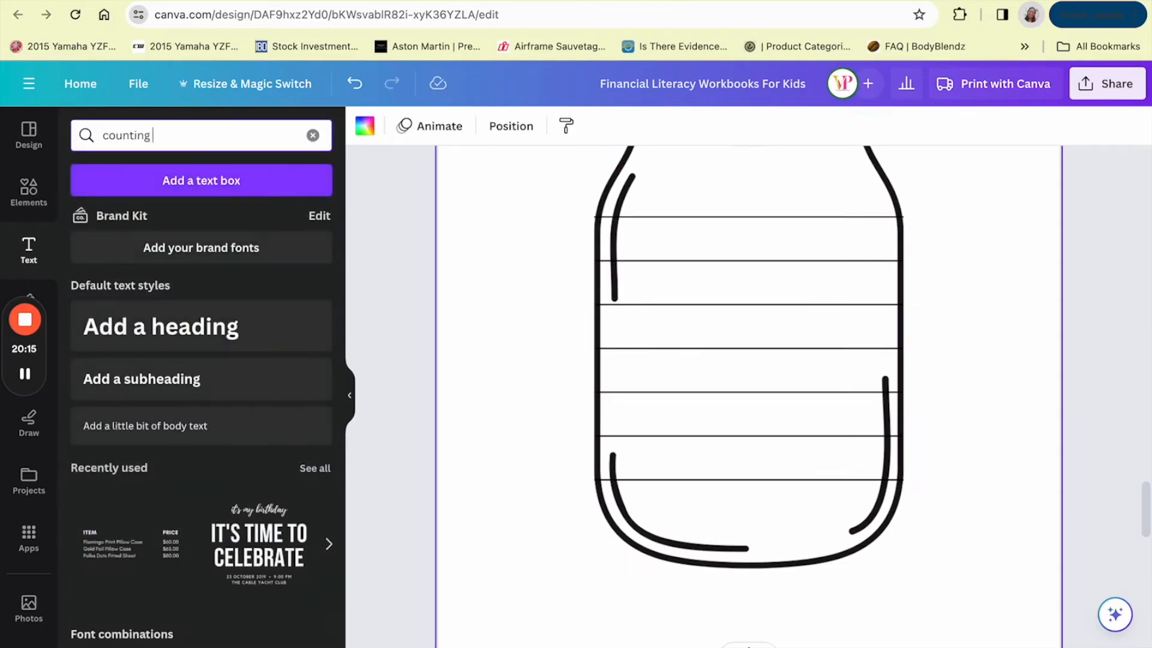
type(" by tens")
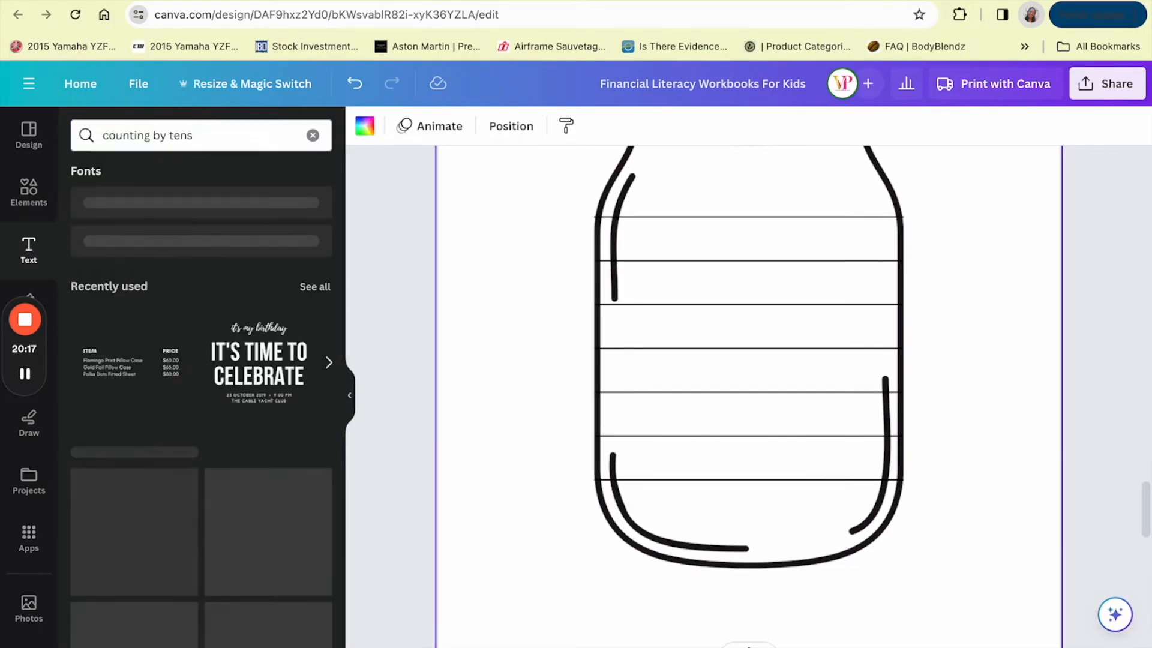
- Search the elements for "counting by 10's" and browse the matching graphics
left_click(28, 191)
left_click(183, 135)
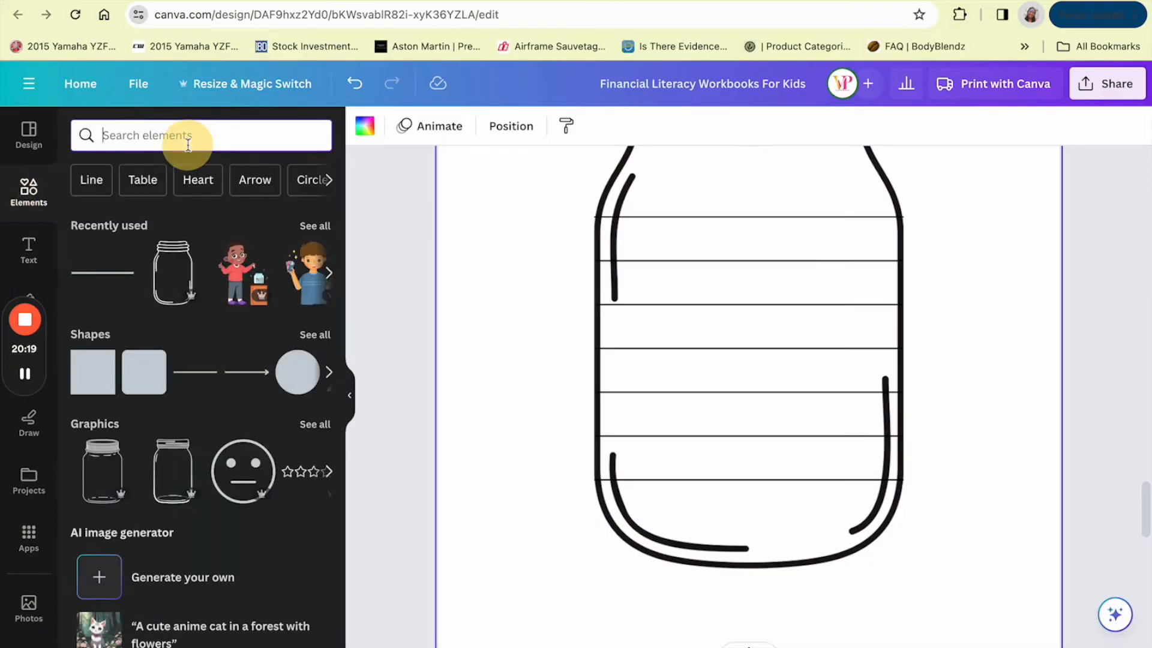
type("counting by 10's")
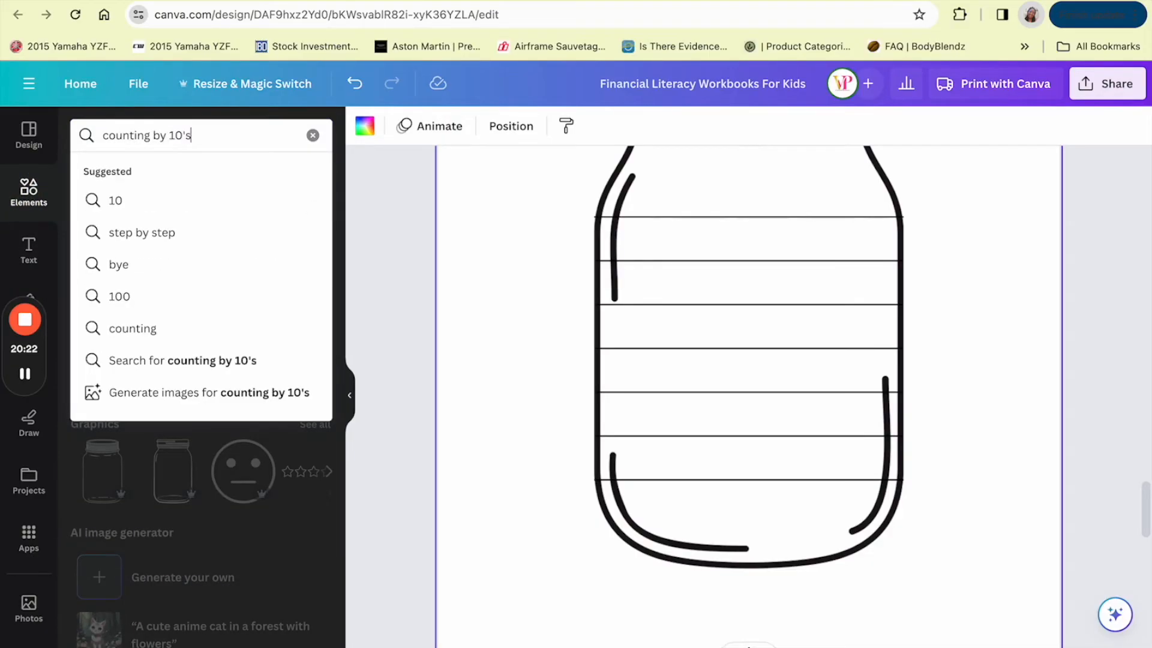
key("Return")
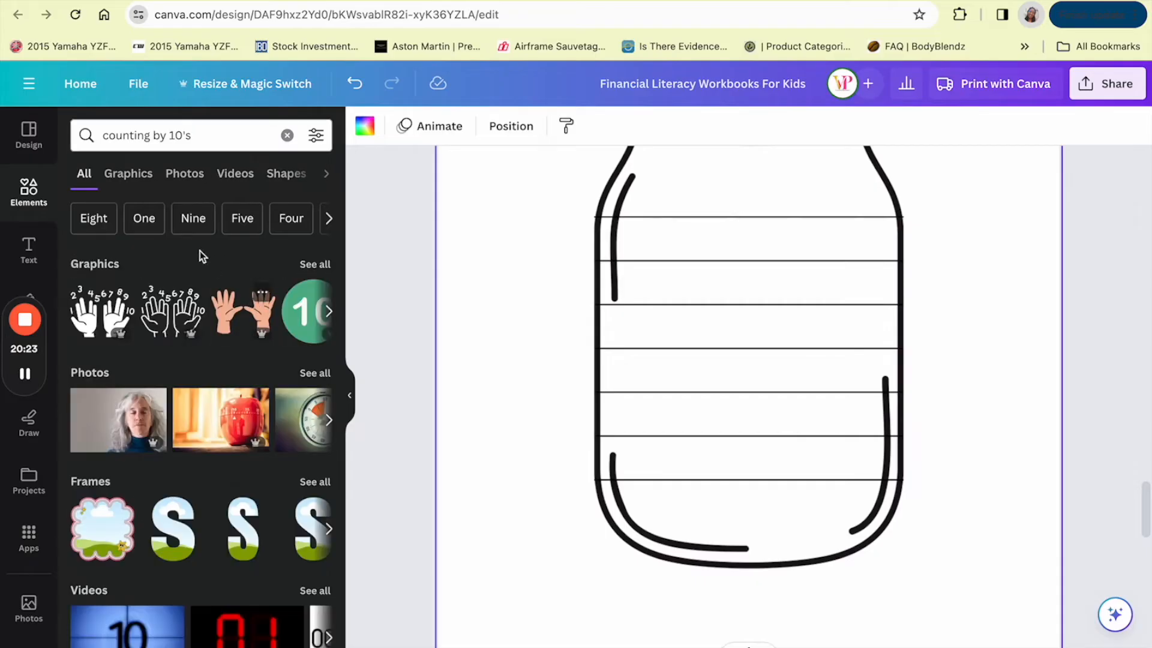
left_click(125, 174)
scroll(237, 468, "down", 3)
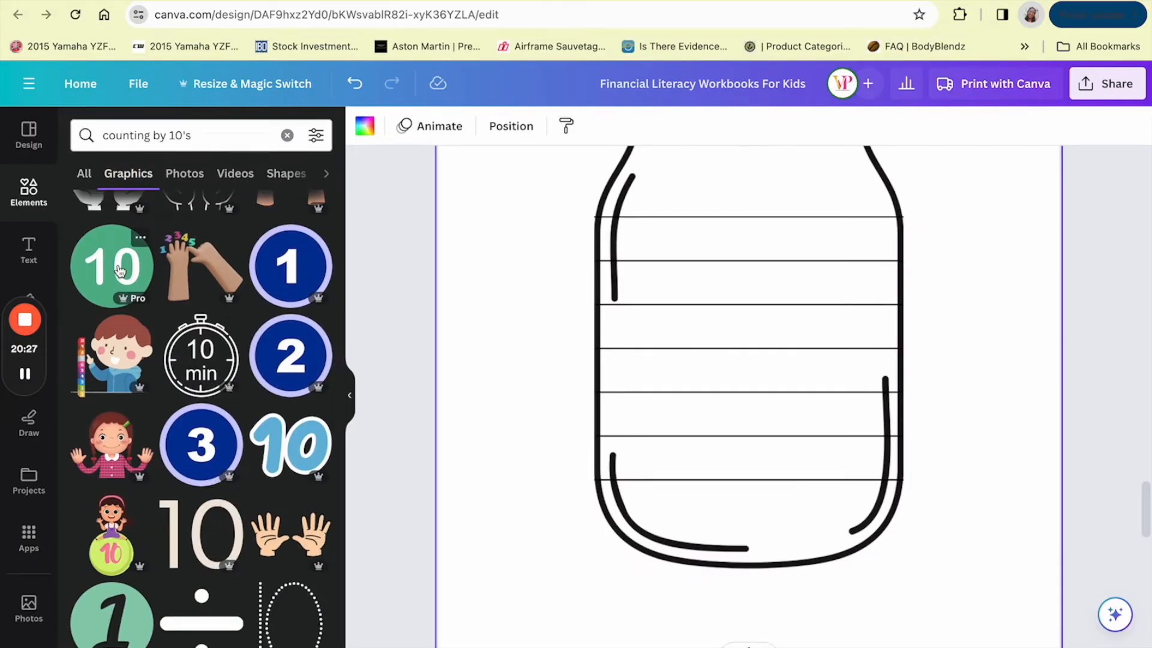
- Clear the text search and add a "$10" text box, enlarged to about size 45 and centred in the jar's bottom section
left_click(10, 258)
left_click(240, 134)
triple_click(239, 133)
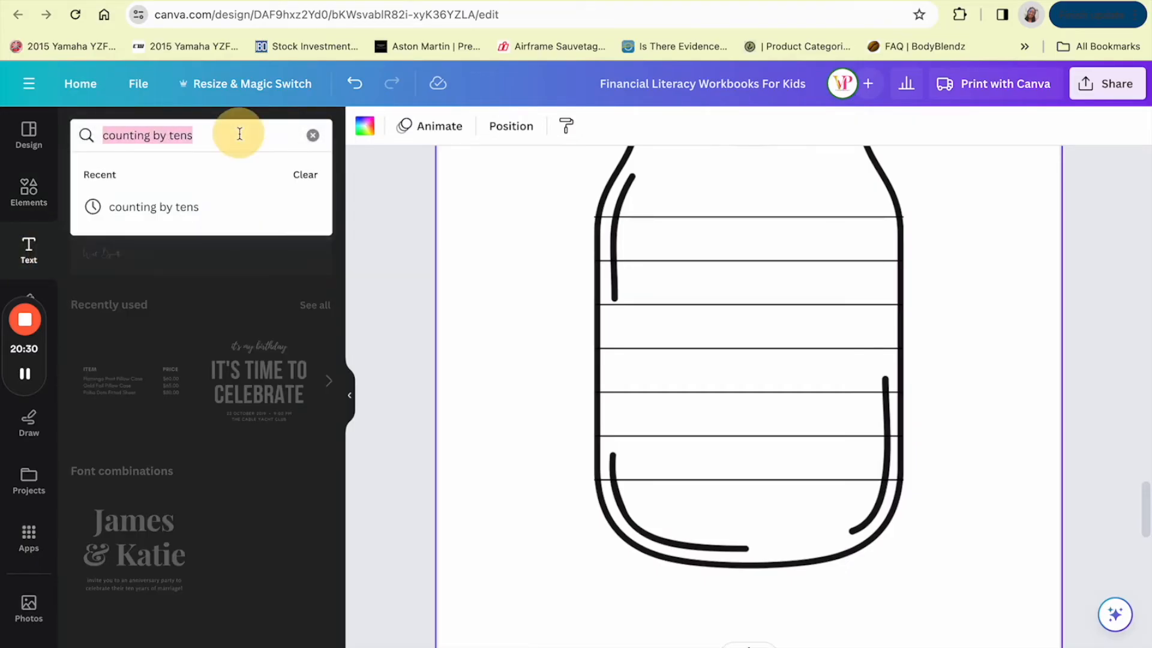
left_click(464, 211)
left_click(312, 135)
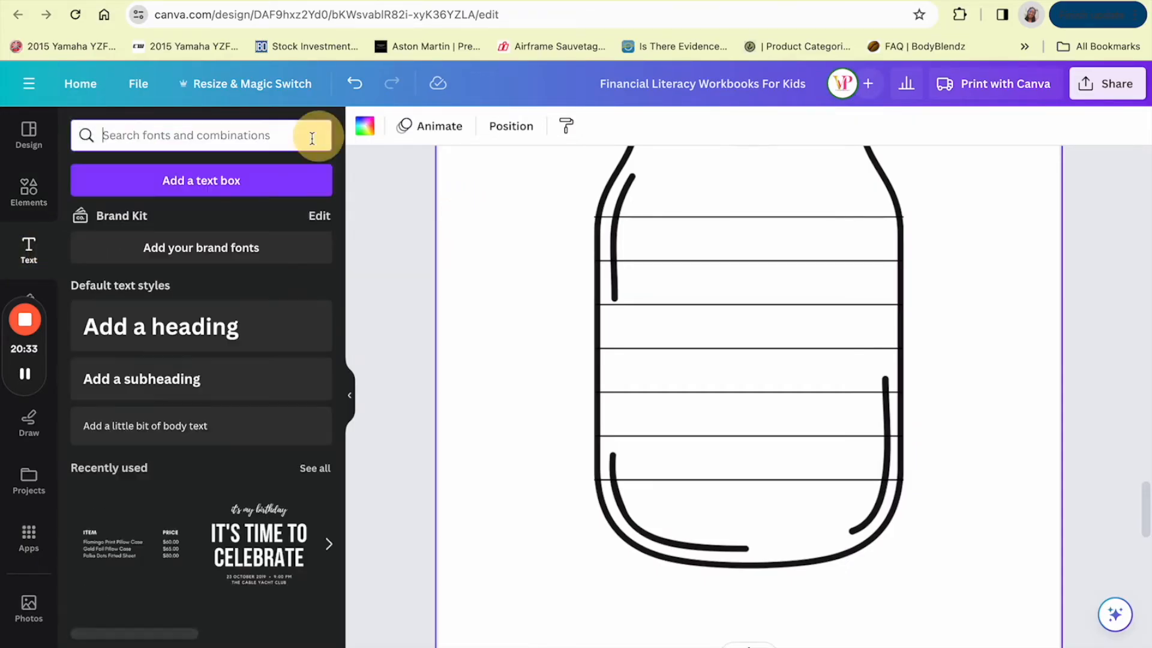
left_click(188, 180)
type("$10")
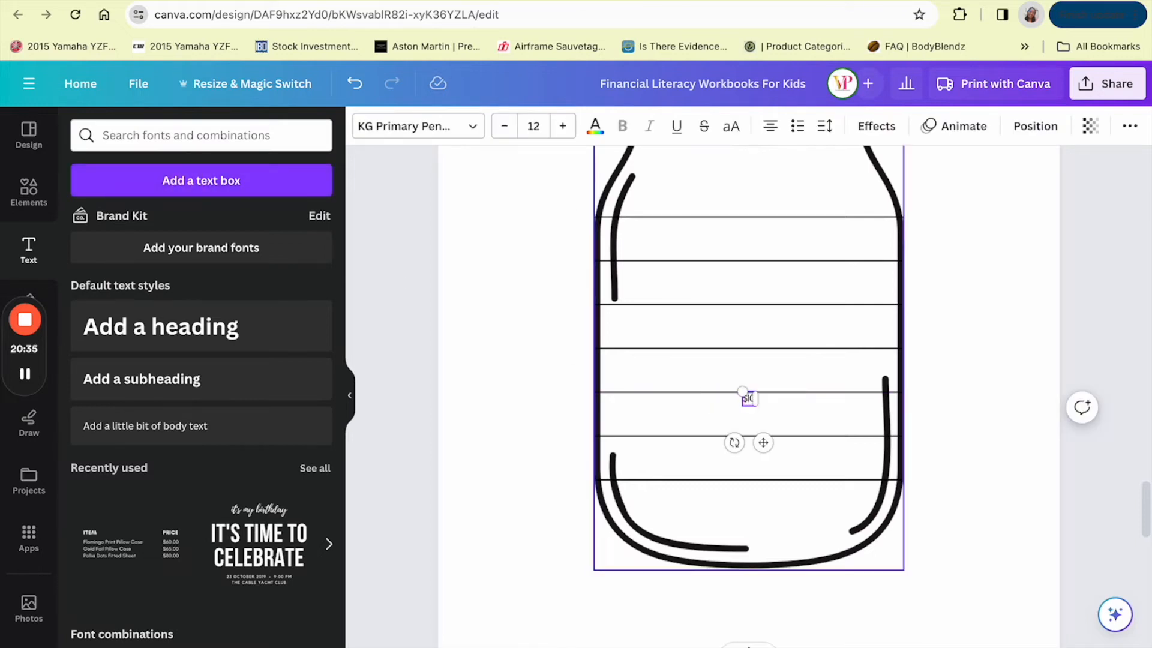
left_click_drag(767, 444, 802, 543)
left_click_drag(770, 580, 761, 572)
- Color the "$10" label dark green from the document colors
left_click(595, 125)
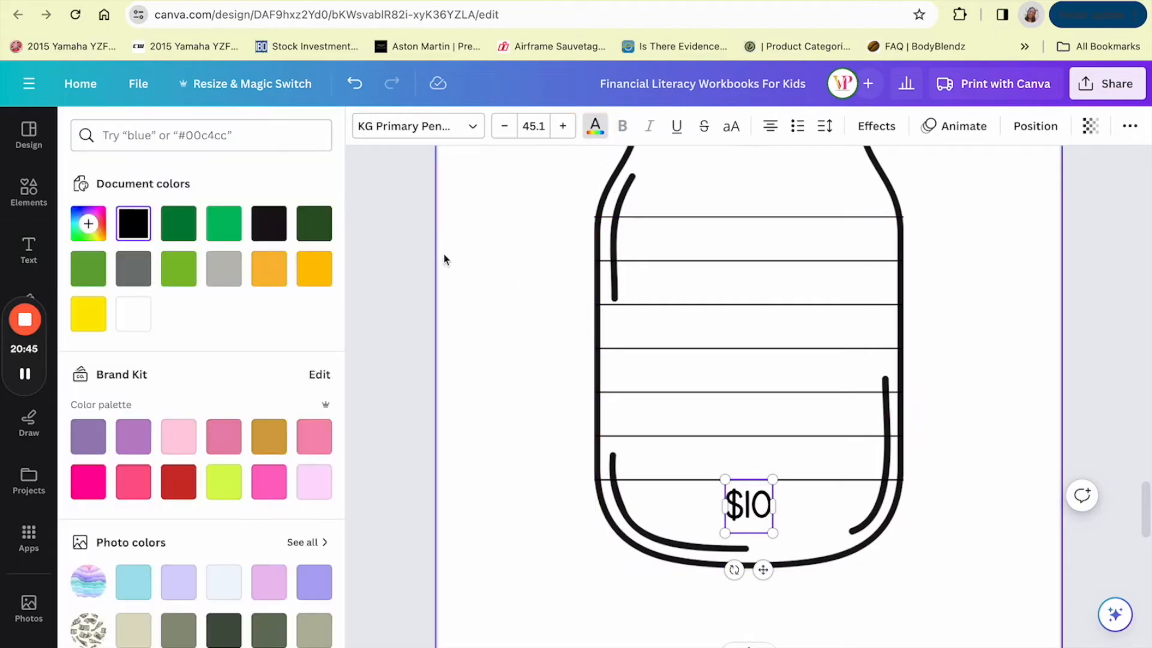
left_click(179, 223)
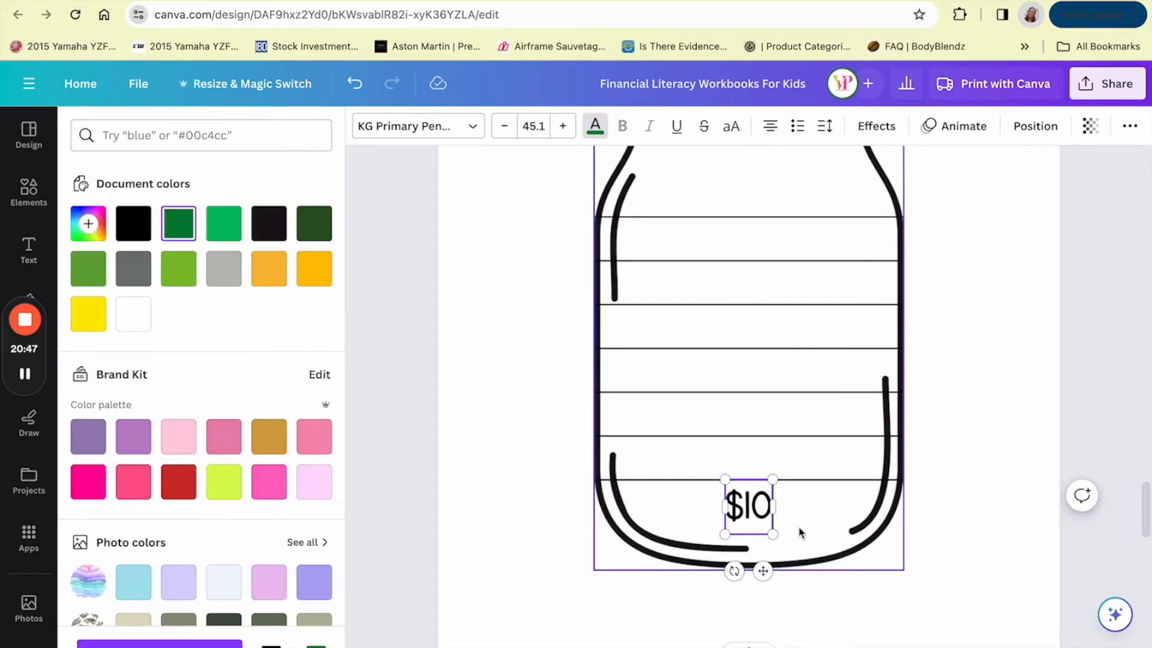
double_click(768, 506)
left_click(180, 226)
scroll(560, 356, "up", 1)
left_click(762, 545)
left_click(764, 523)
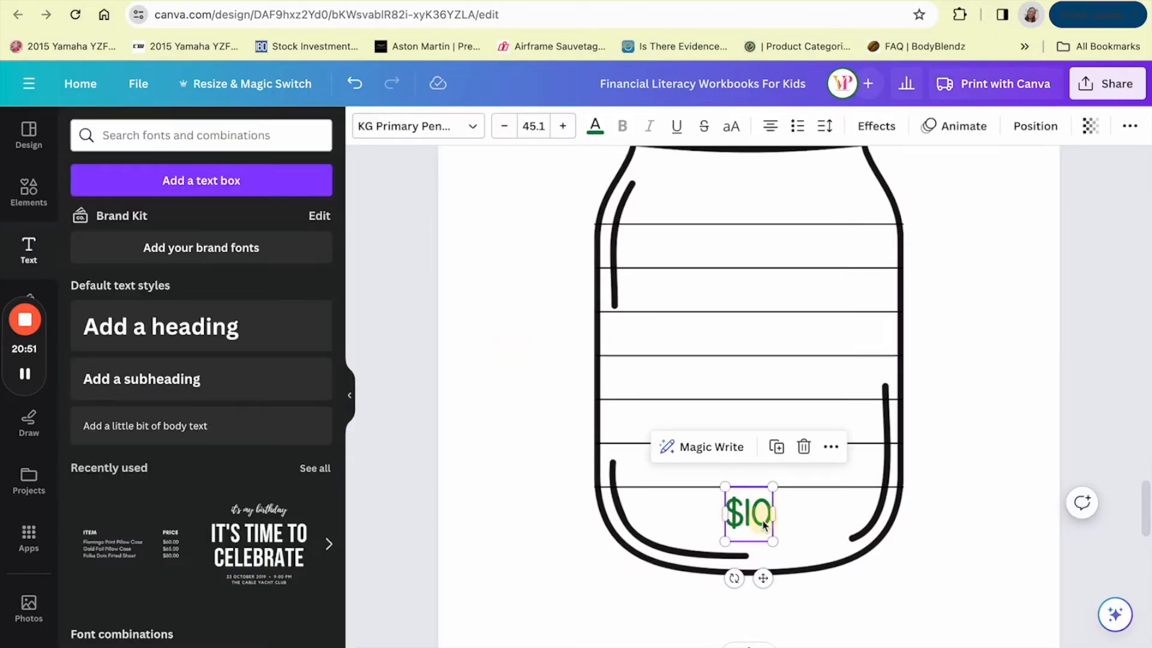
- Reduce the "$10" label to size 33.5 and duplicate it into the jar section above, changing the copy to "$20"
left_click_drag(773, 484, 754, 528)
left_click(776, 461)
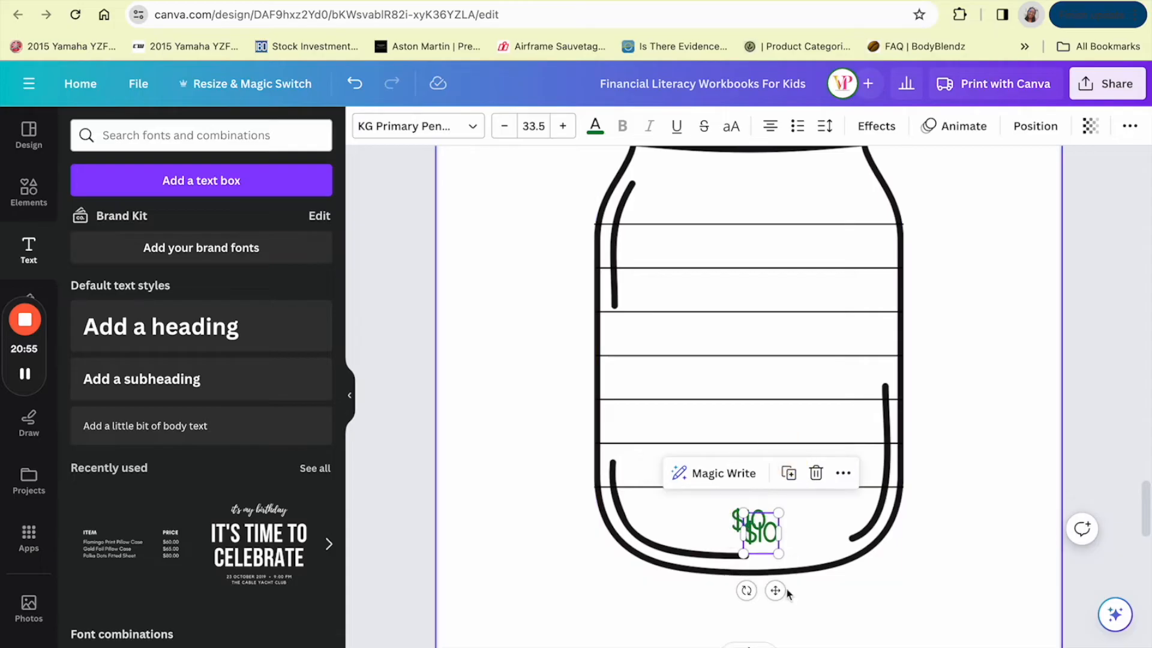
left_click_drag(774, 585, 753, 517)
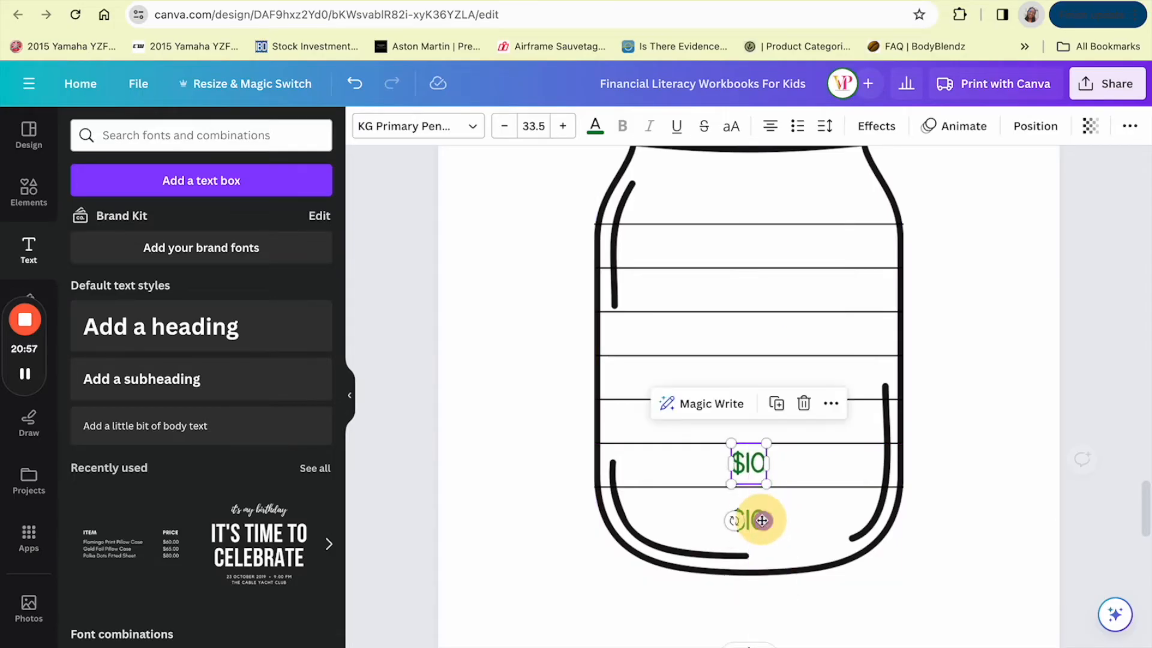
double_click(750, 469)
type("$20")
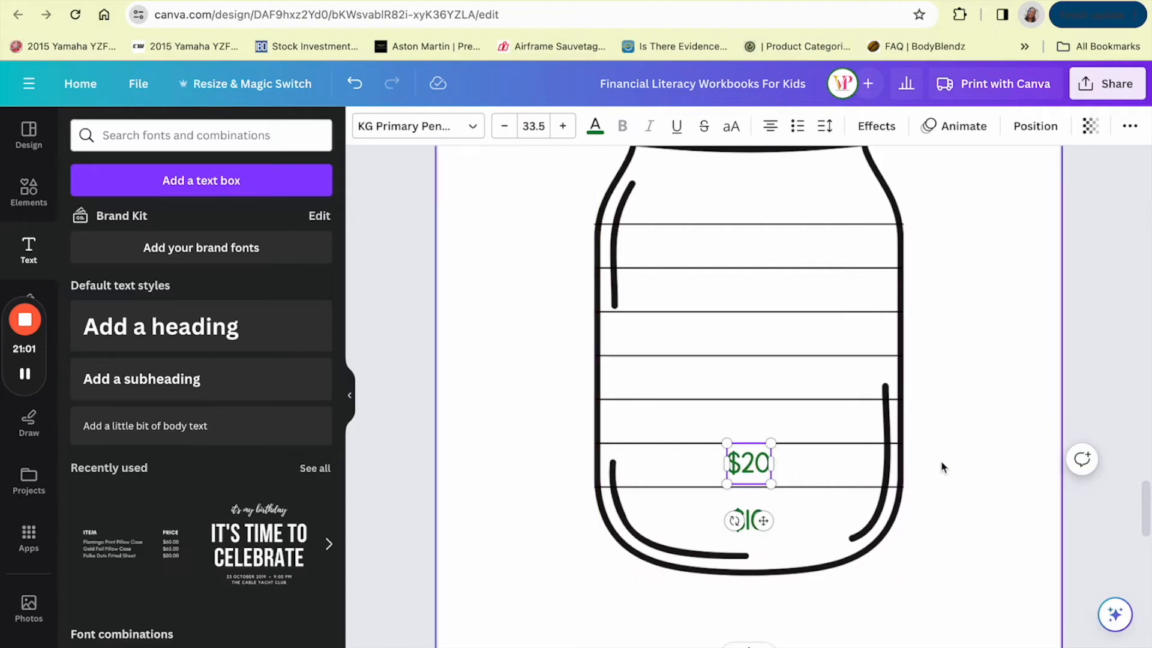
left_click(942, 468)
- Duplicate the "$20" label into the next section up and change the copy's text to "$30"
left_click(750, 463)
left_click(775, 411)
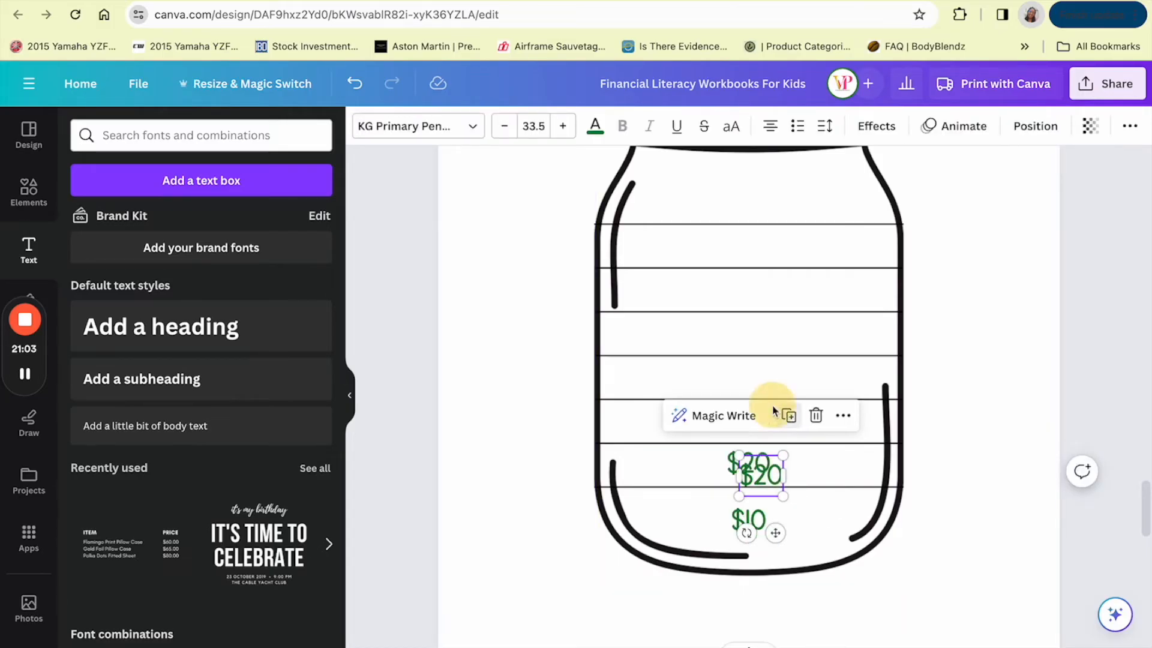
left_click_drag(775, 533, 764, 479)
double_click(754, 423)
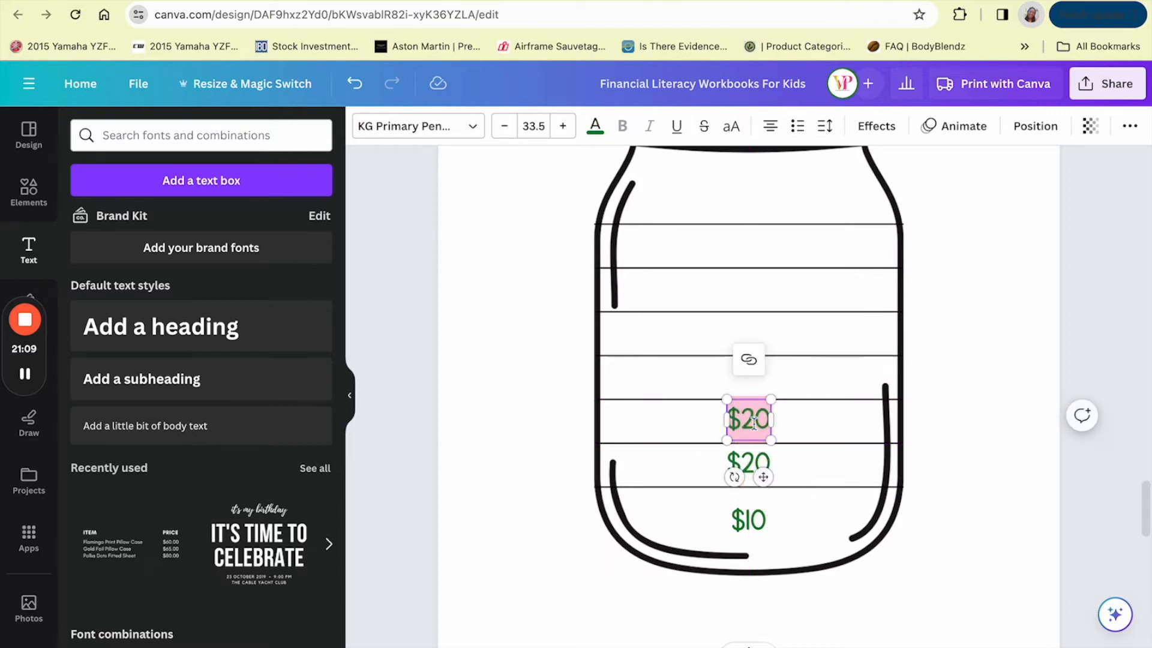
type("$30")
left_click(816, 422)
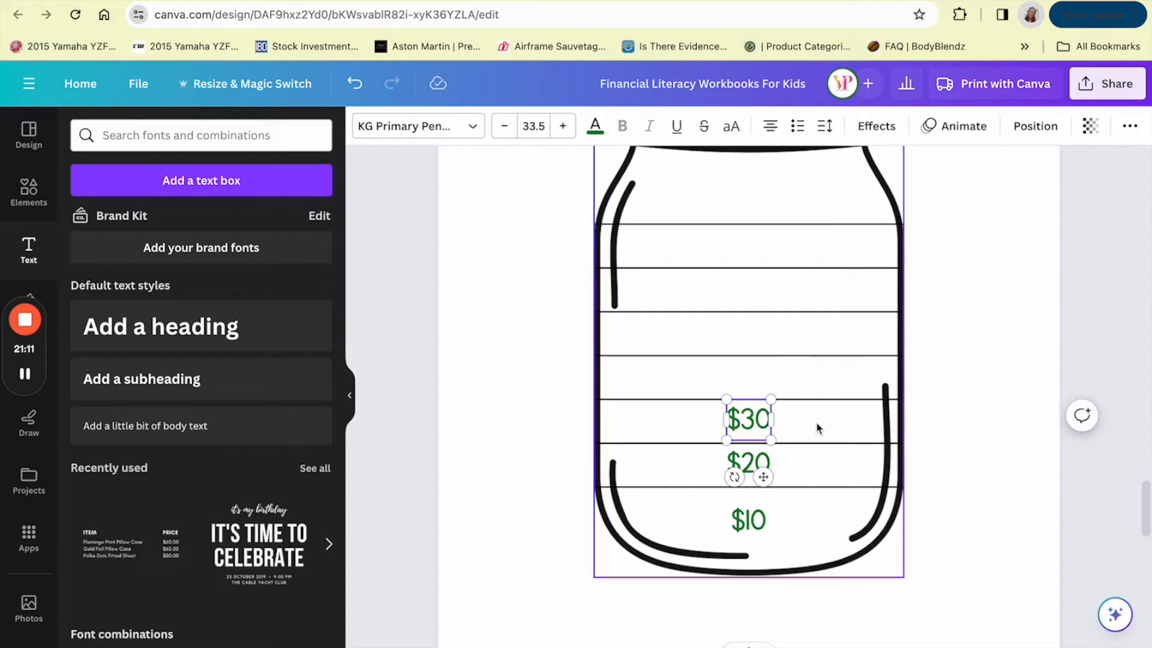
- Duplicate the "$30" label into each of the five empty jar sections above it
left_click(743, 420)
left_click(776, 362)
left_click_drag(754, 427, 754, 379)
left_click(776, 314)
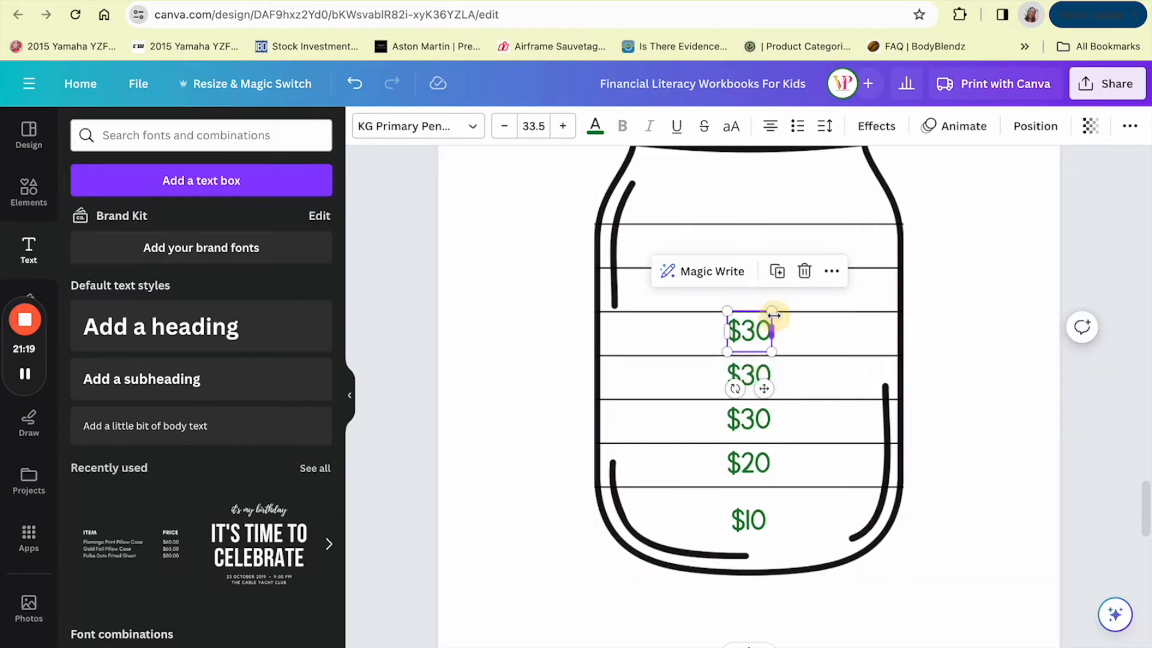
left_click(777, 271)
left_click(778, 227)
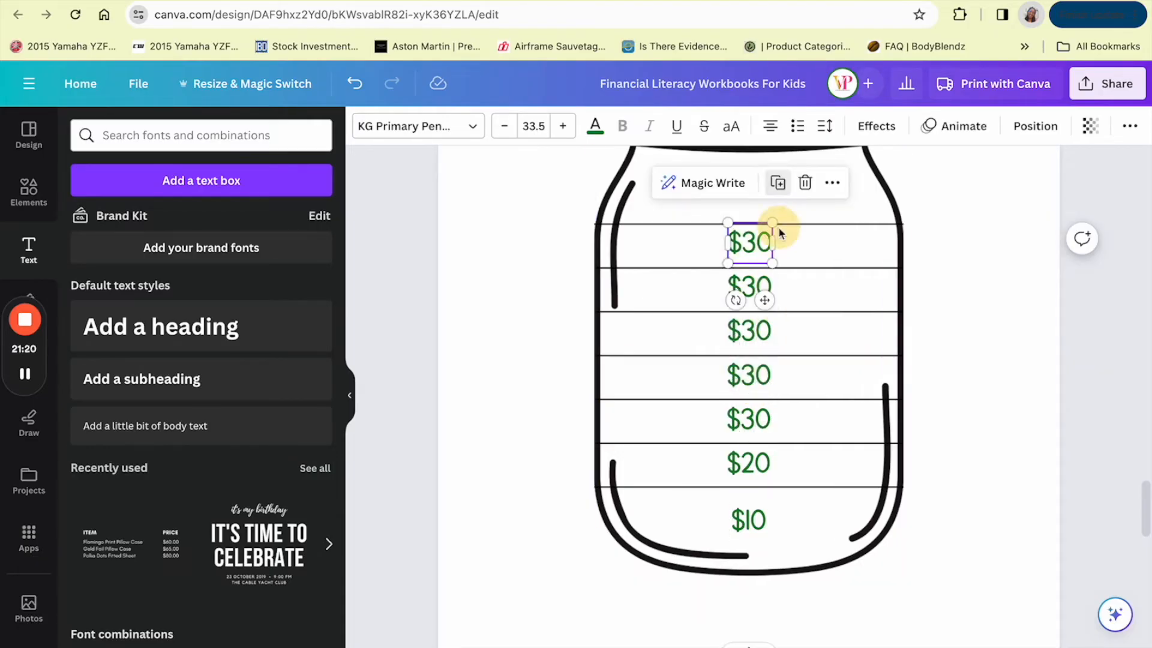
left_click(778, 183)
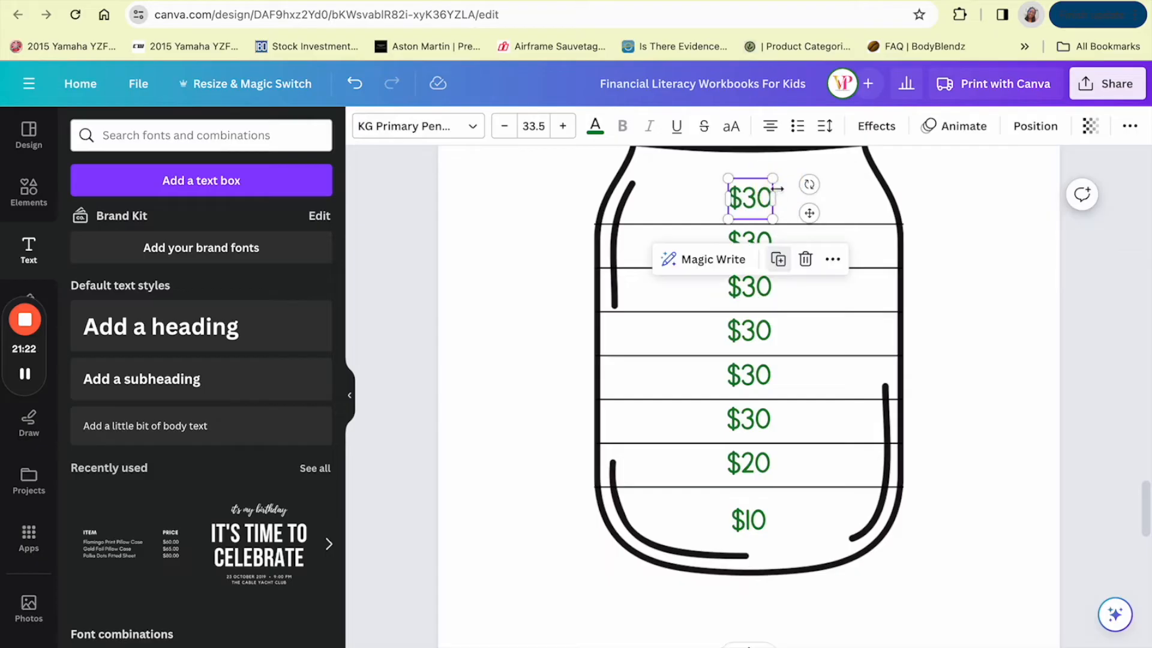
- Change the five duplicated labels, from lowest to highest, to "$40", "$50", "$60", "$70" and "$80"
left_click(752, 383)
type("$40")
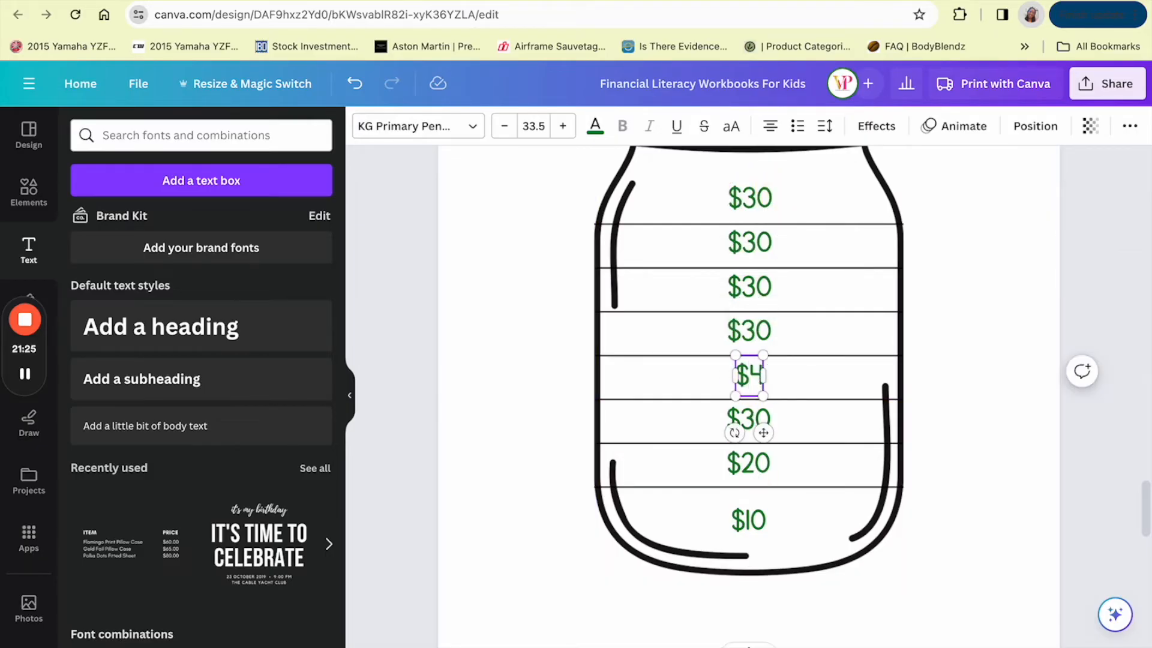
double_click(761, 323)
type("$50")
double_click(754, 288)
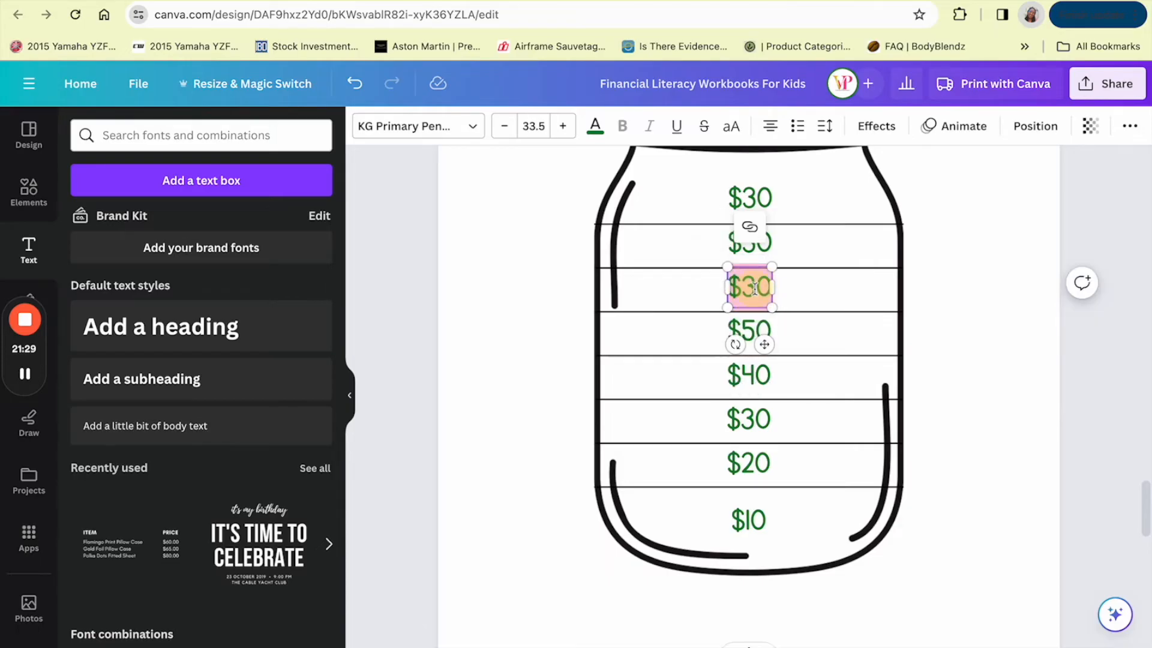
type("$60")
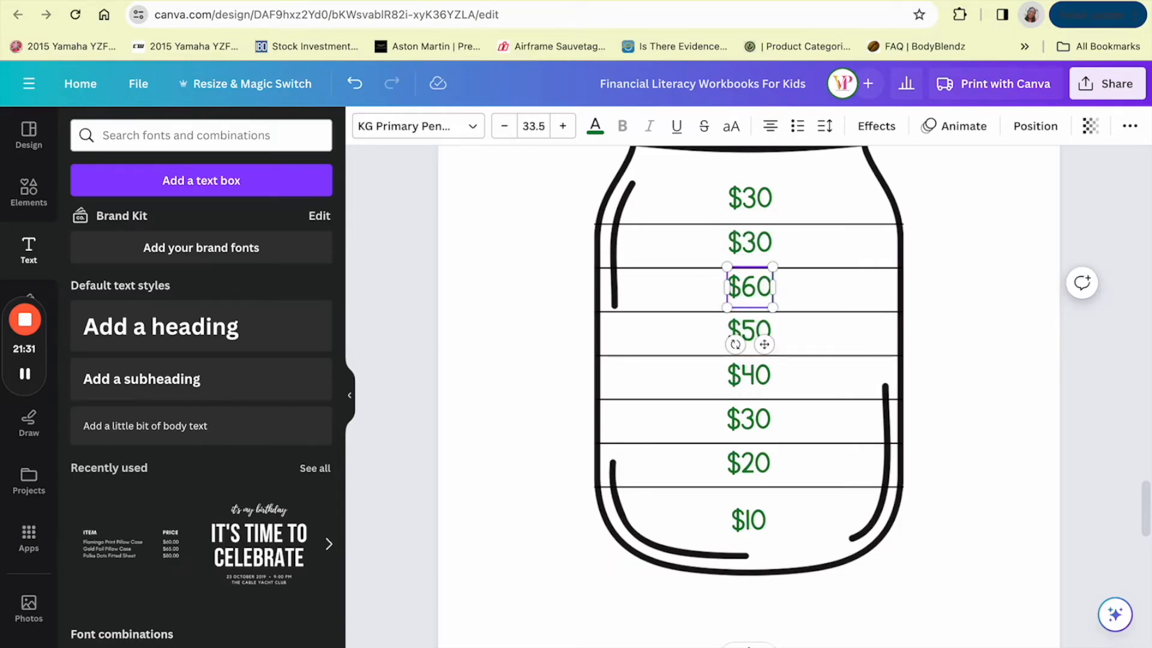
double_click(761, 251)
type("$")
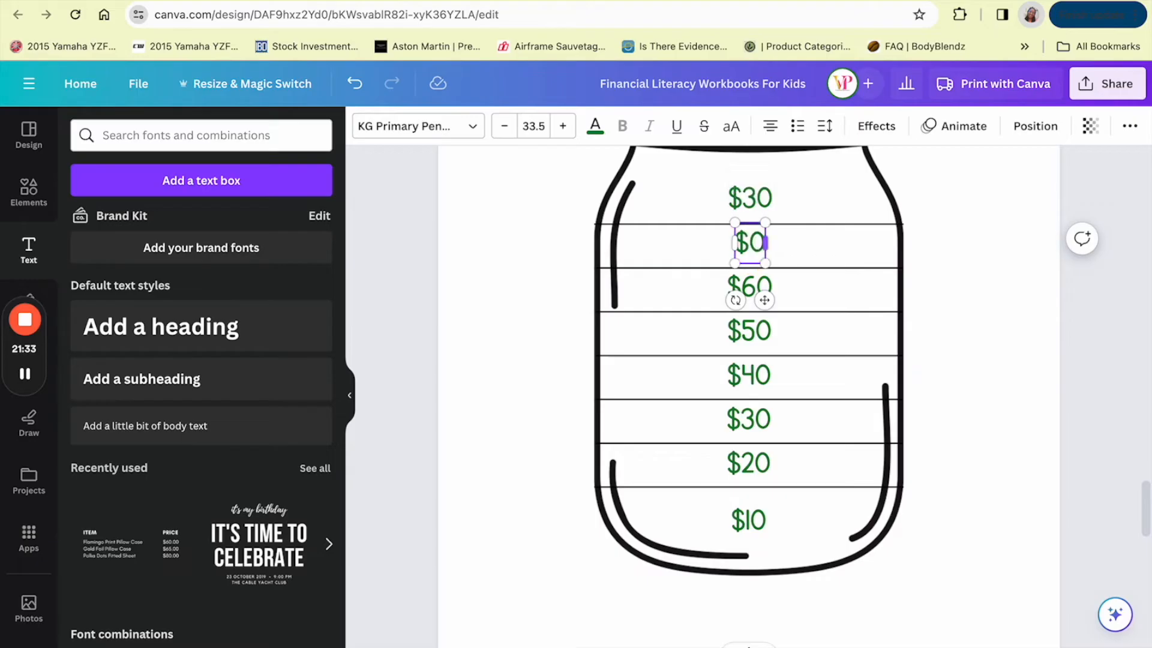
type("7")
double_click(752, 198)
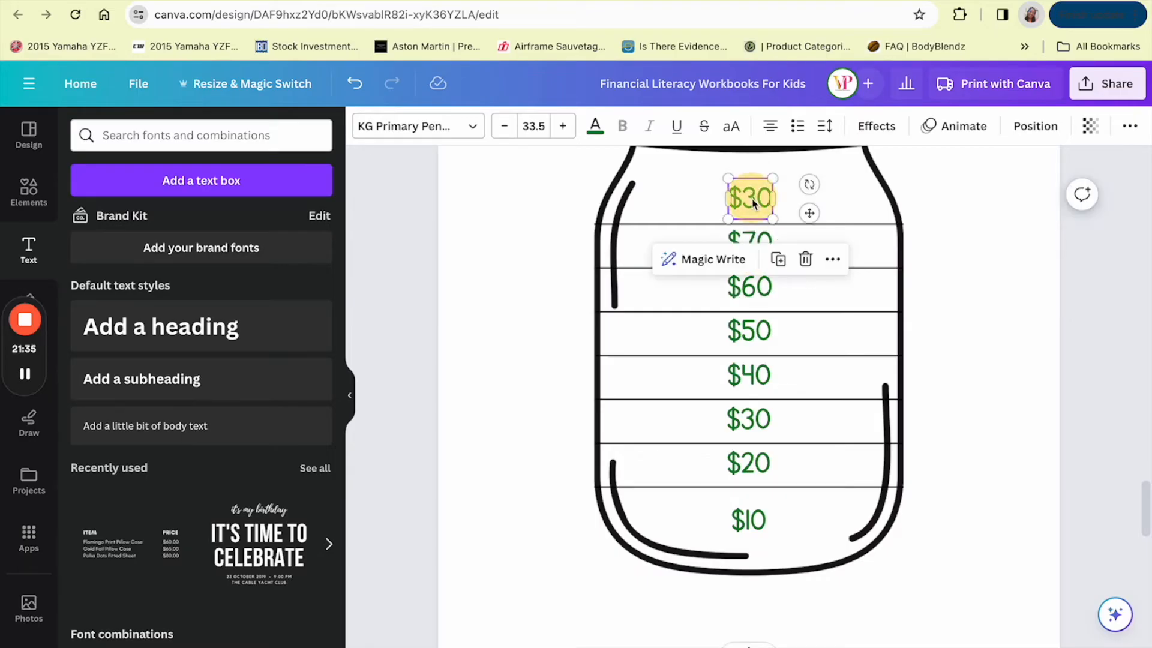
type("$80")
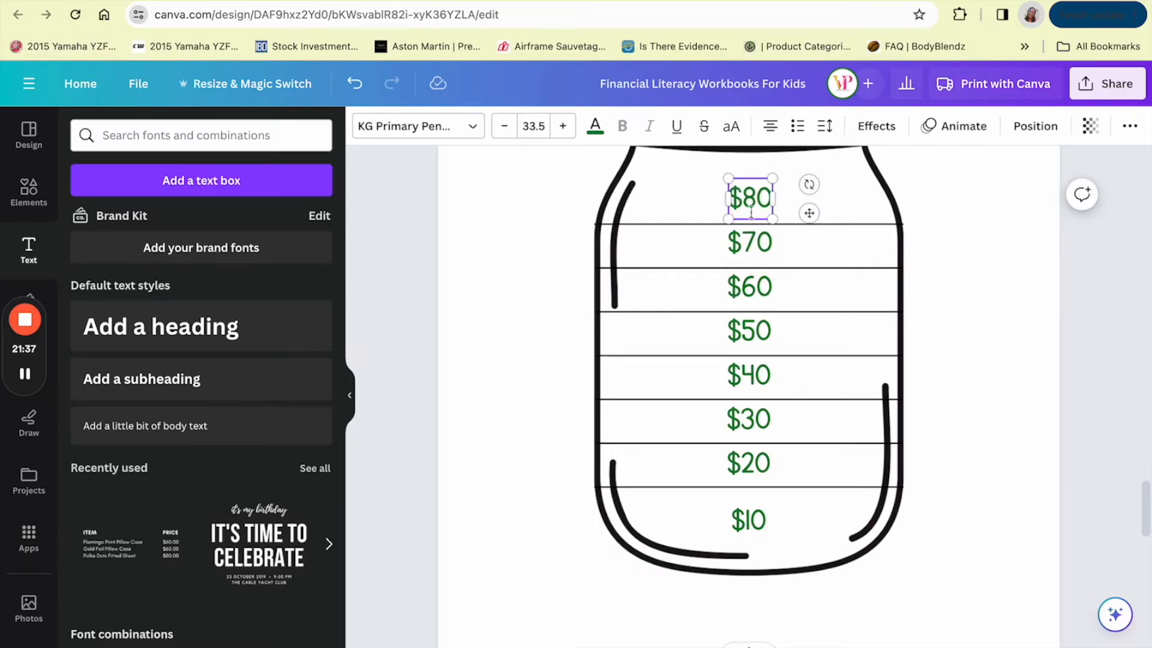
left_click(941, 437)
- Split the jar's bottom section with a duplicated divider line fitted to the jar's width, and move the "$10" label beneath it
scroll(940, 436, "up", 2)
scroll(941, 436, "down", 3)
scroll(941, 436, "up", 3)
scroll(940, 437, "down", 3)
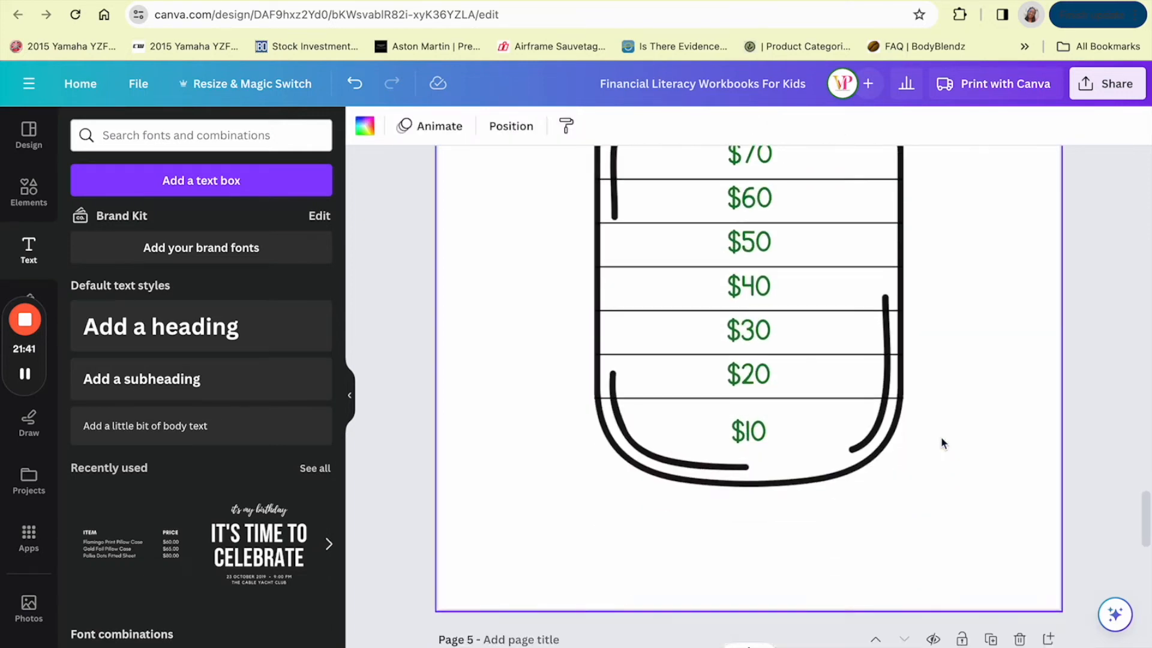
left_click(797, 399)
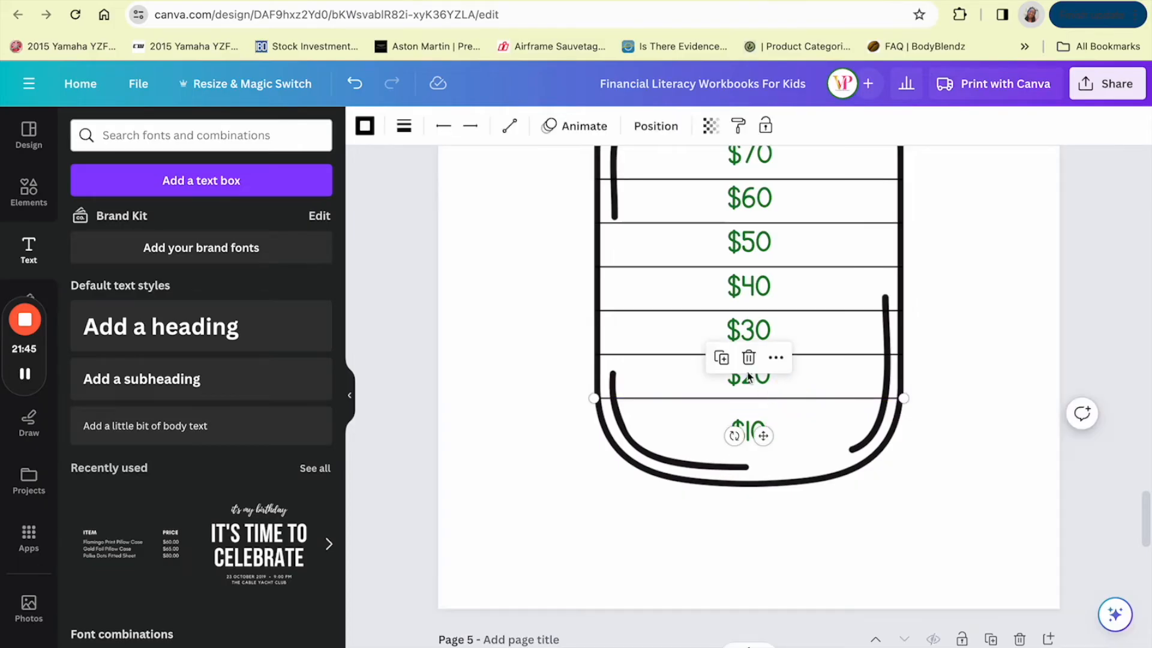
left_click(722, 359)
left_click_drag(774, 447, 760, 469)
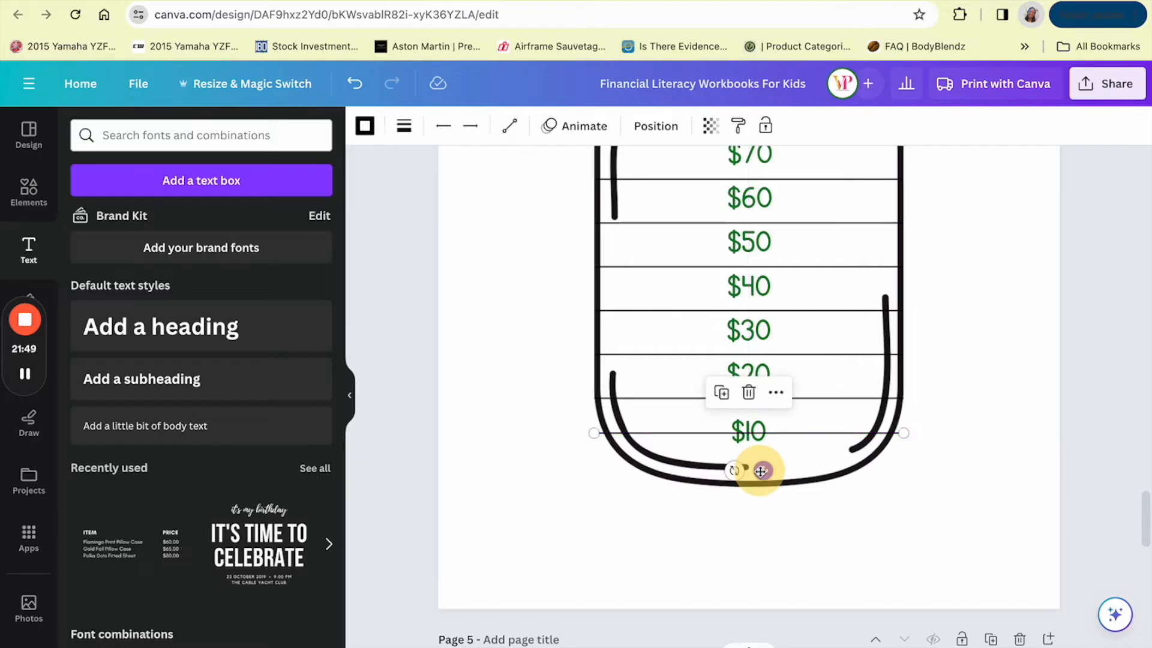
left_click_drag(902, 431, 889, 432)
left_click_drag(592, 433, 606, 432)
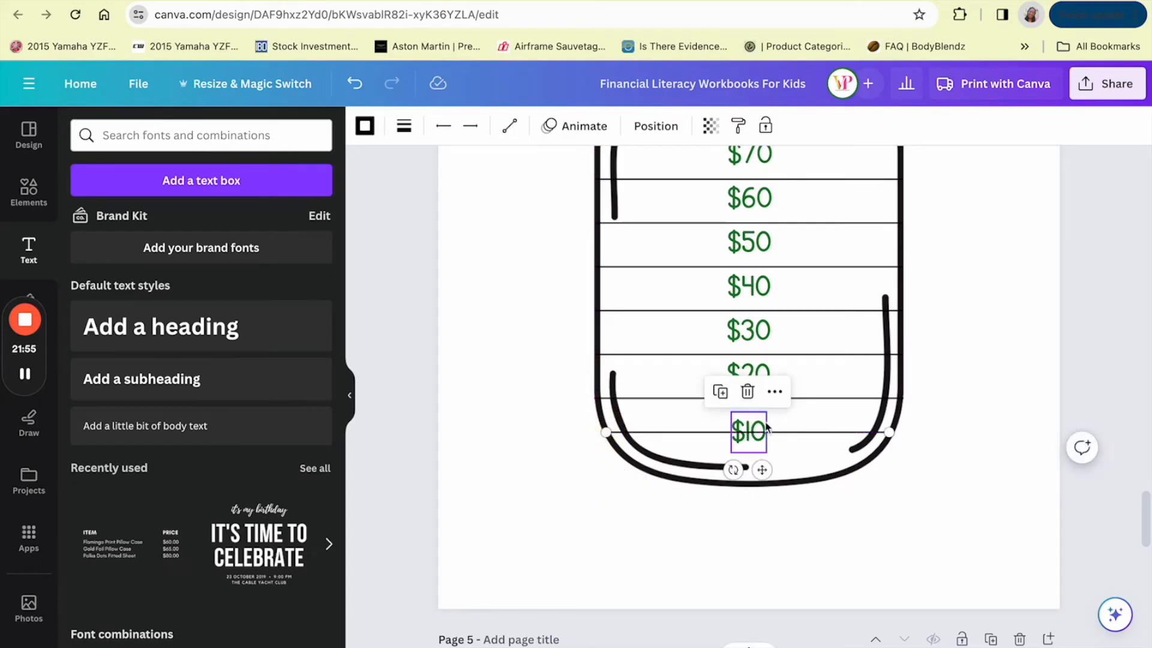
left_click(956, 493)
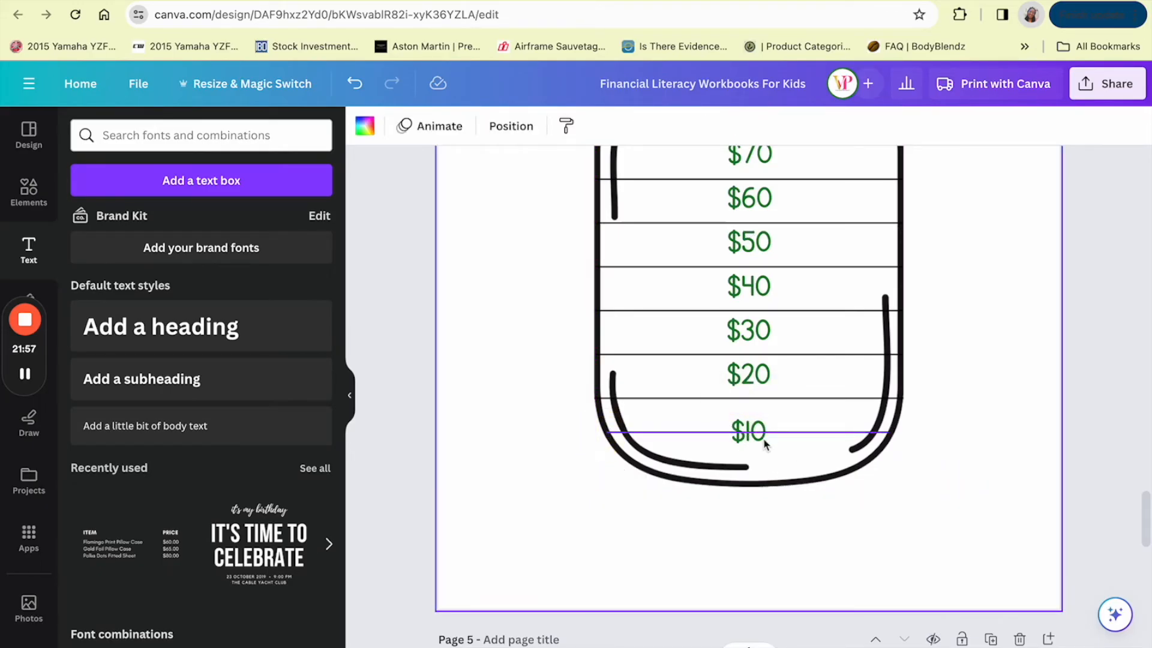
left_click(764, 443)
left_click_drag(766, 485, 770, 507)
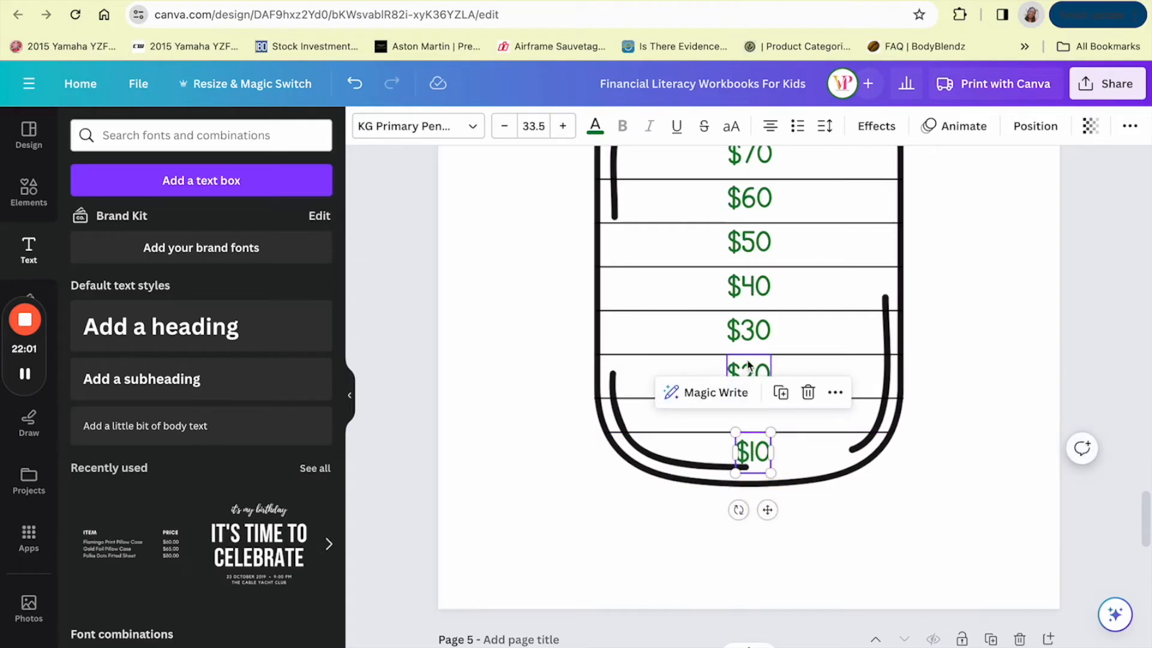
- Duplicate the jar's highest divider line, place the copy just above the "$80" label, and shorten it to the narrower jar width
scroll(749, 364, "up", 3)
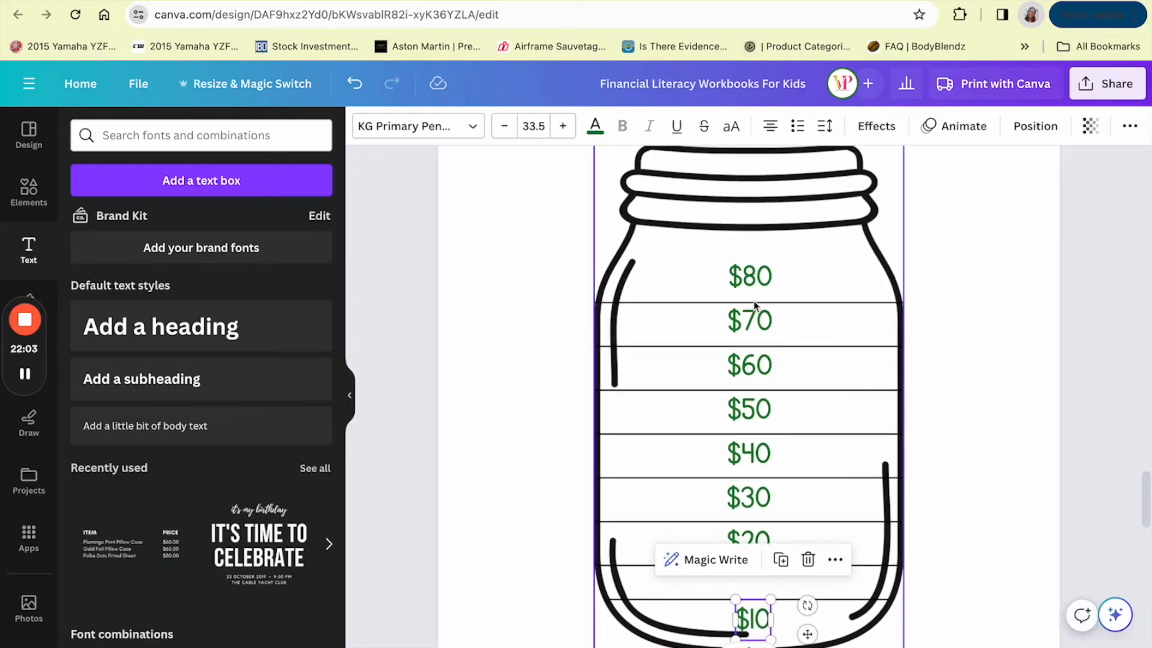
left_click(741, 282)
left_click(708, 303)
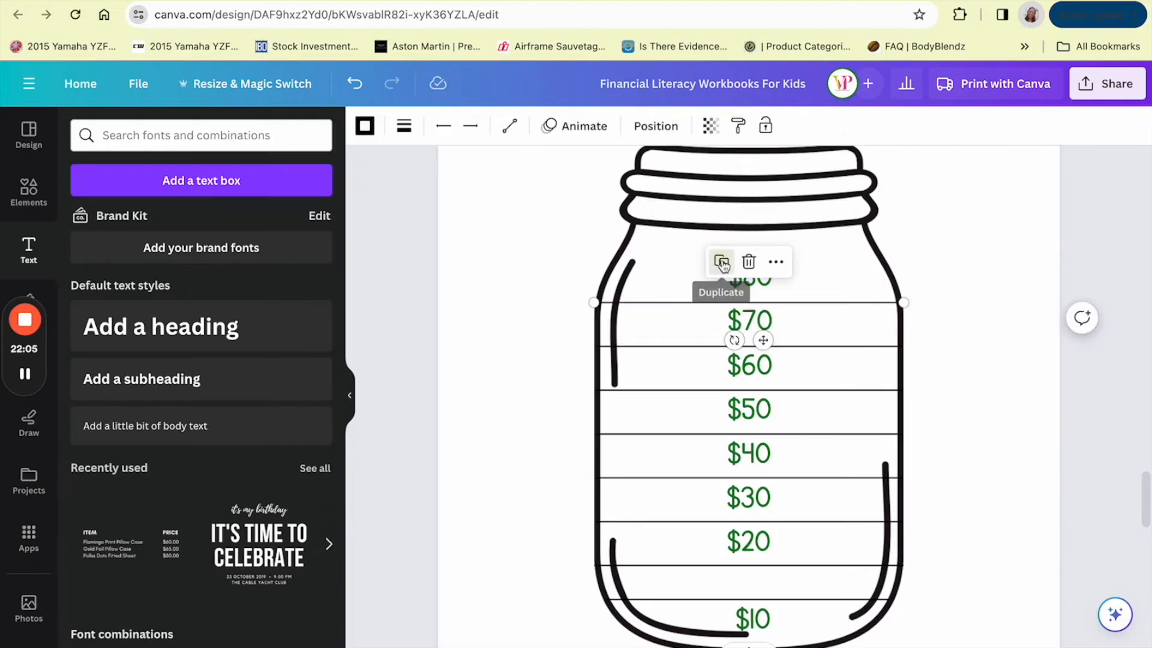
left_click(722, 262)
left_click_drag(772, 352, 774, 300)
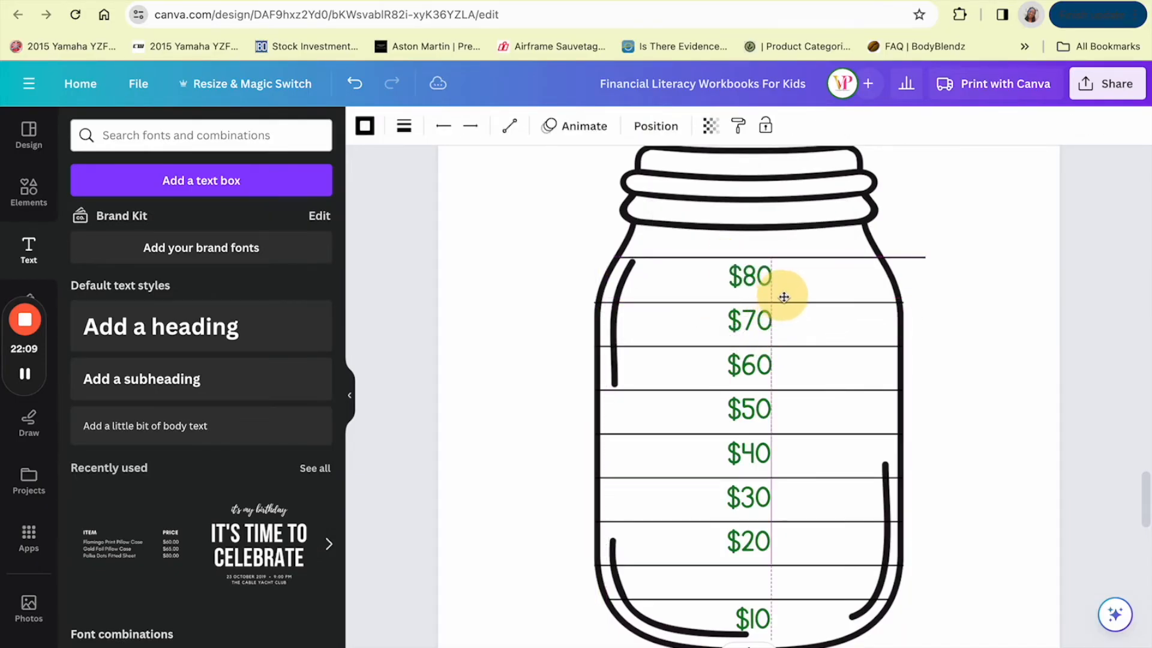
left_click_drag(786, 298, 785, 295)
left_click_drag(924, 257, 879, 257)
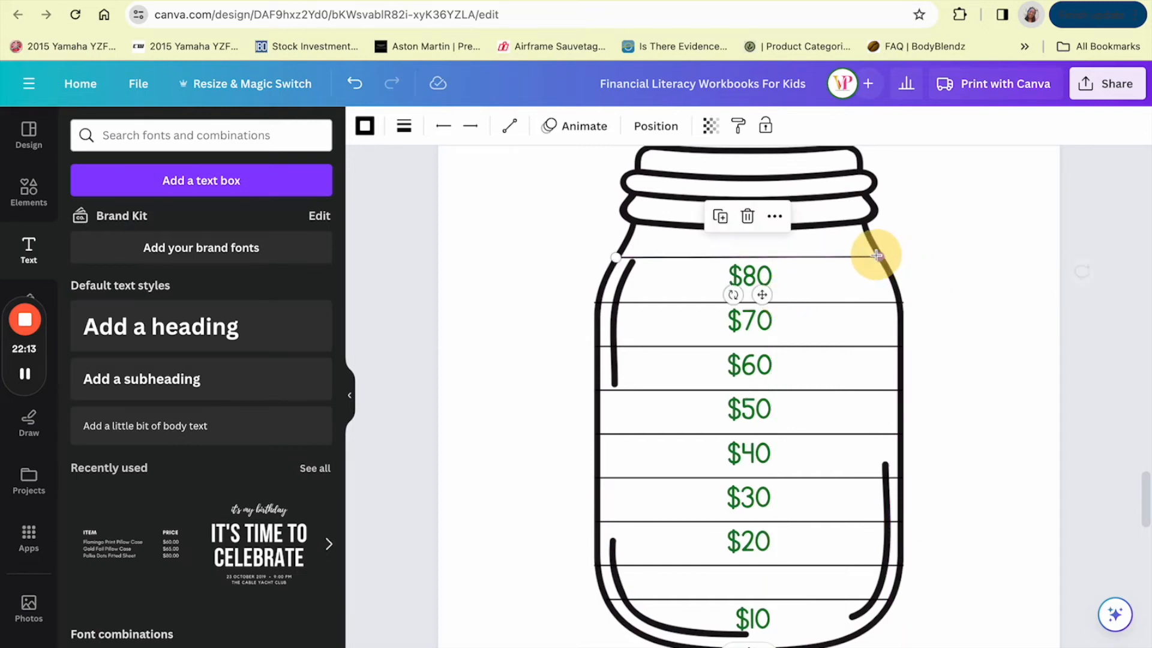
- Duplicate the "$20" label into the empty section directly above "$10"
scroll(730, 412, "down", 3)
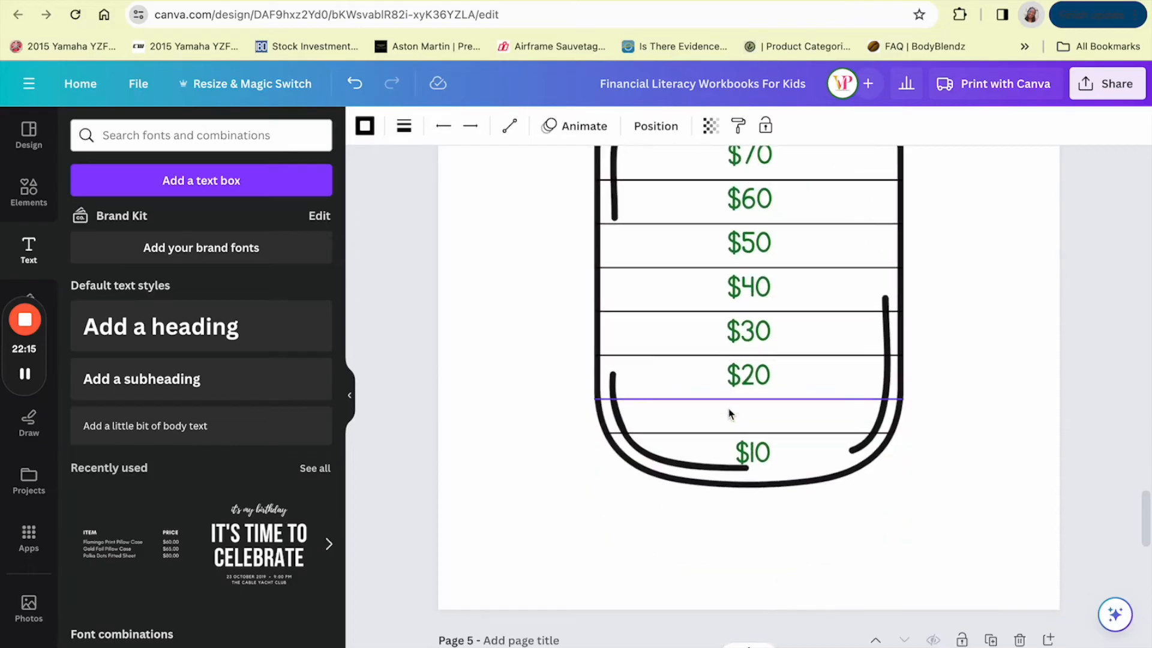
left_click(751, 370)
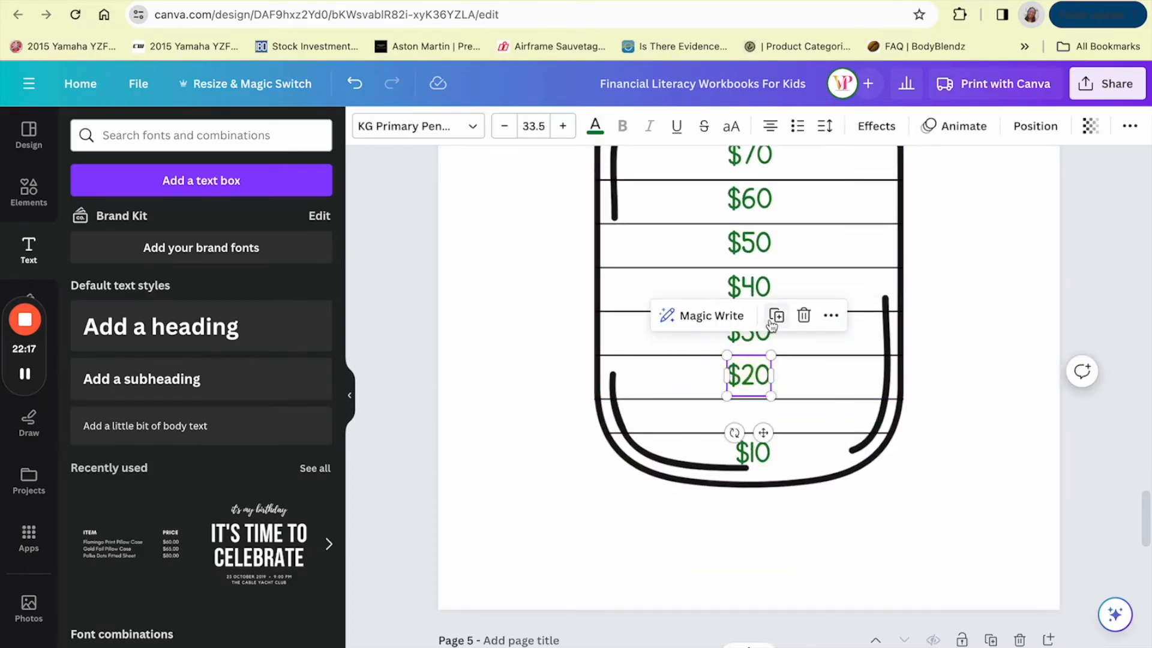
left_click(773, 318)
left_click_drag(759, 393, 747, 410)
double_click(748, 409)
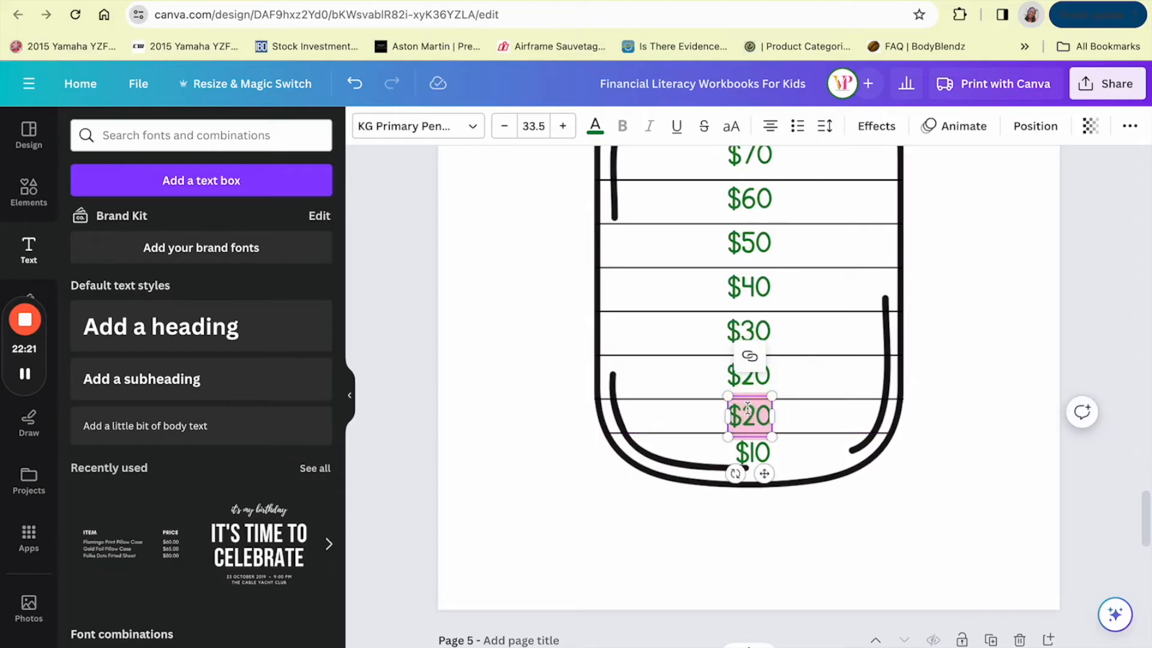
- Renumber the four labels above the lower "$20", going upward, as "$30", "$40", "$50" and "$60"
double_click(748, 377)
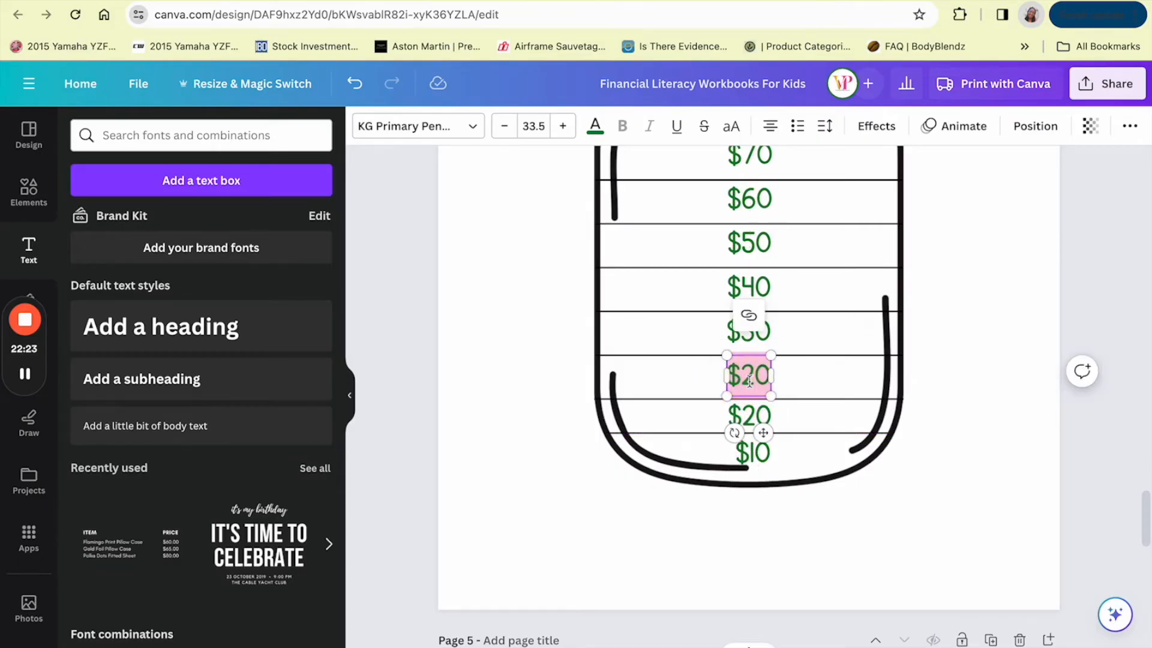
type("$30")
left_click(762, 332)
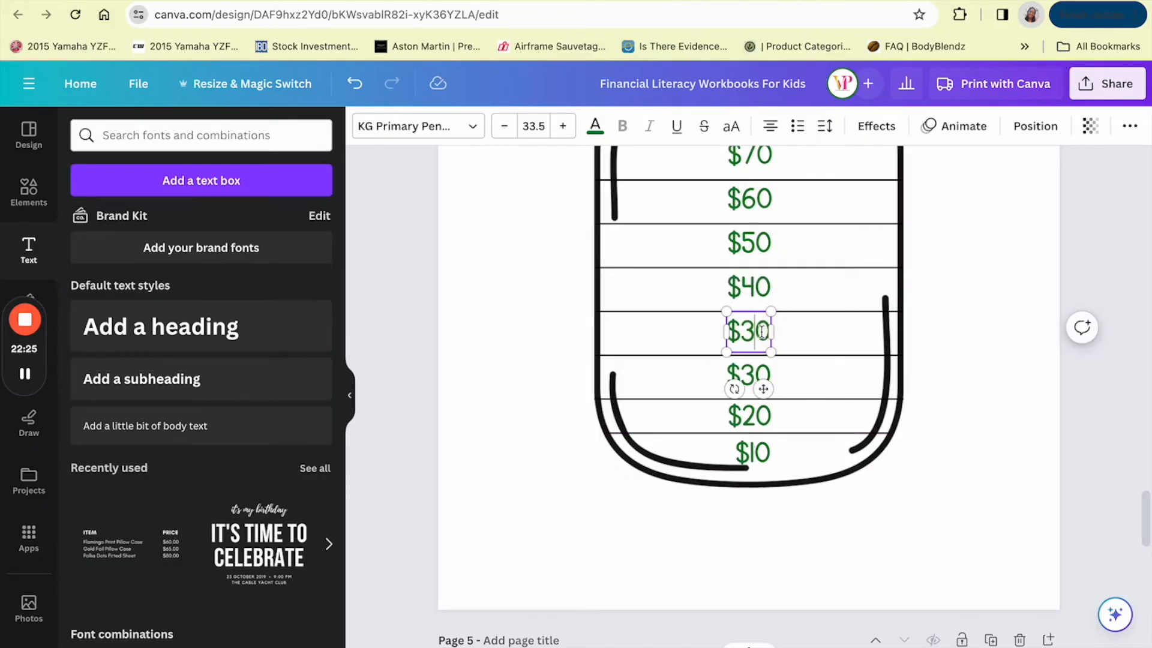
key("BackSpace")
type("4")
left_click(750, 294)
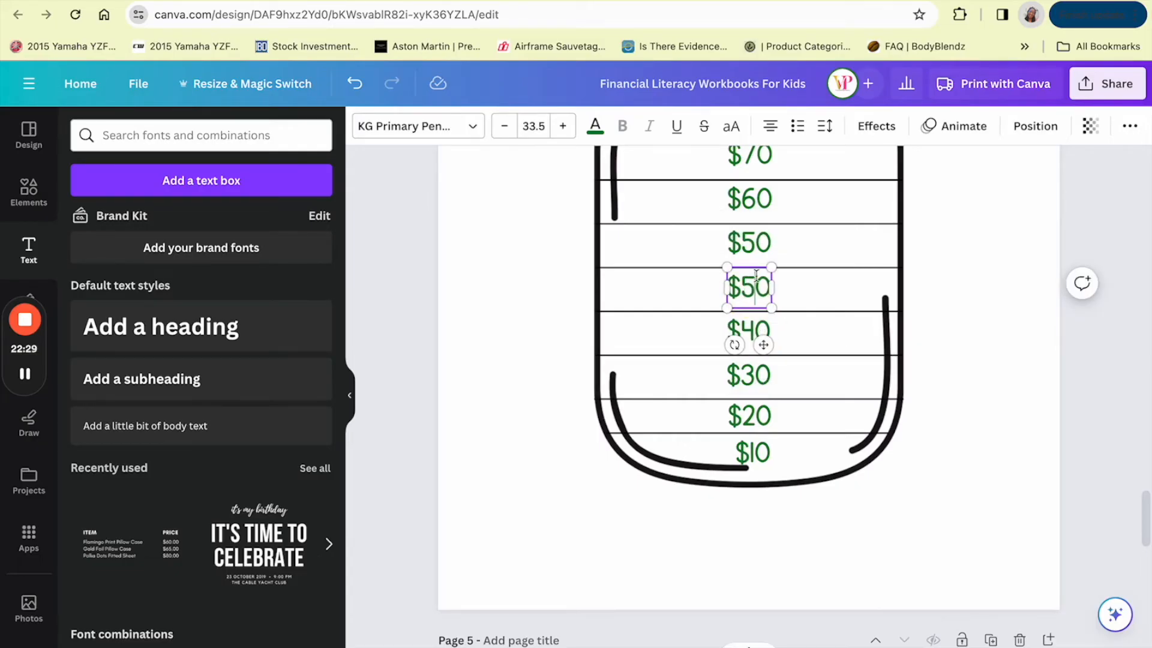
left_click(755, 243)
key("BackSpace")
type("6")
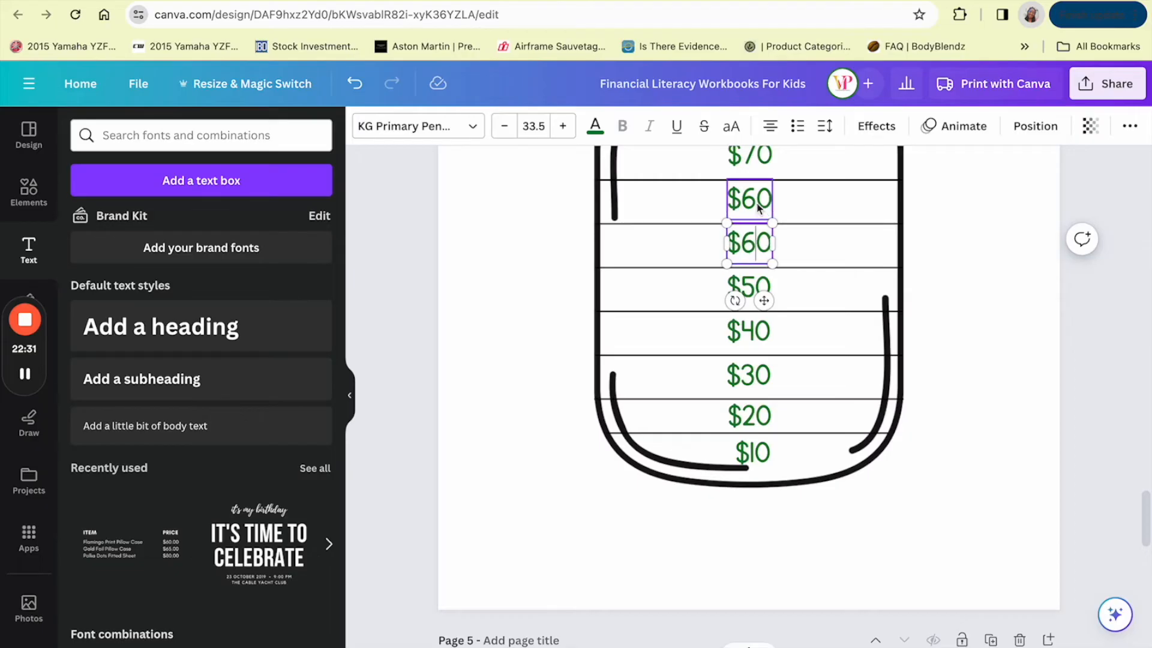
- Renumber the three labels above "$60" in the jar, going upward, as "$70", "$80" and "$90"
left_click(757, 204)
key("BackSpace")
type("7")
scroll(758, 208, "up", 3)
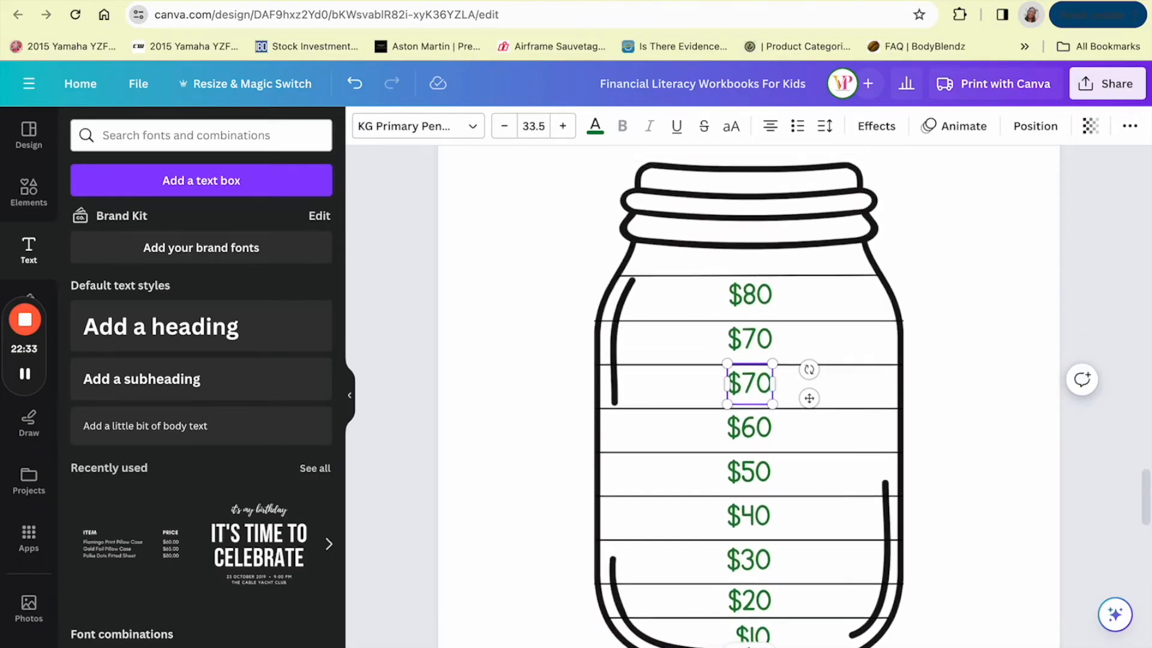
scroll(758, 351, "up", 1)
left_click(758, 350)
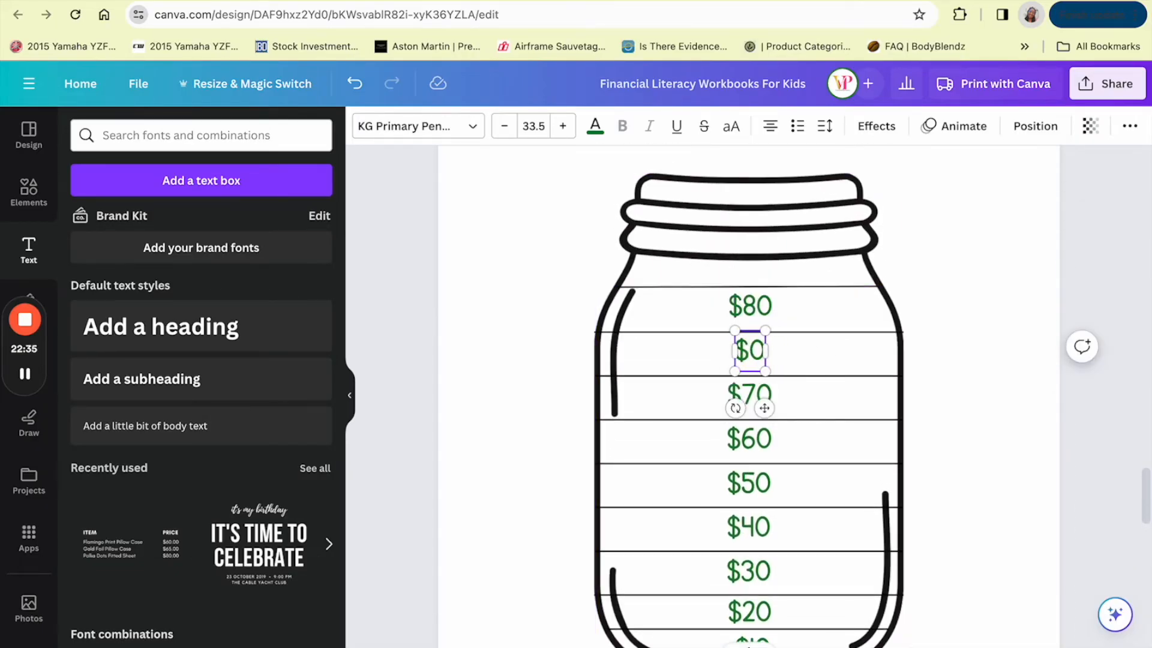
double_click(750, 305)
left_click(751, 306)
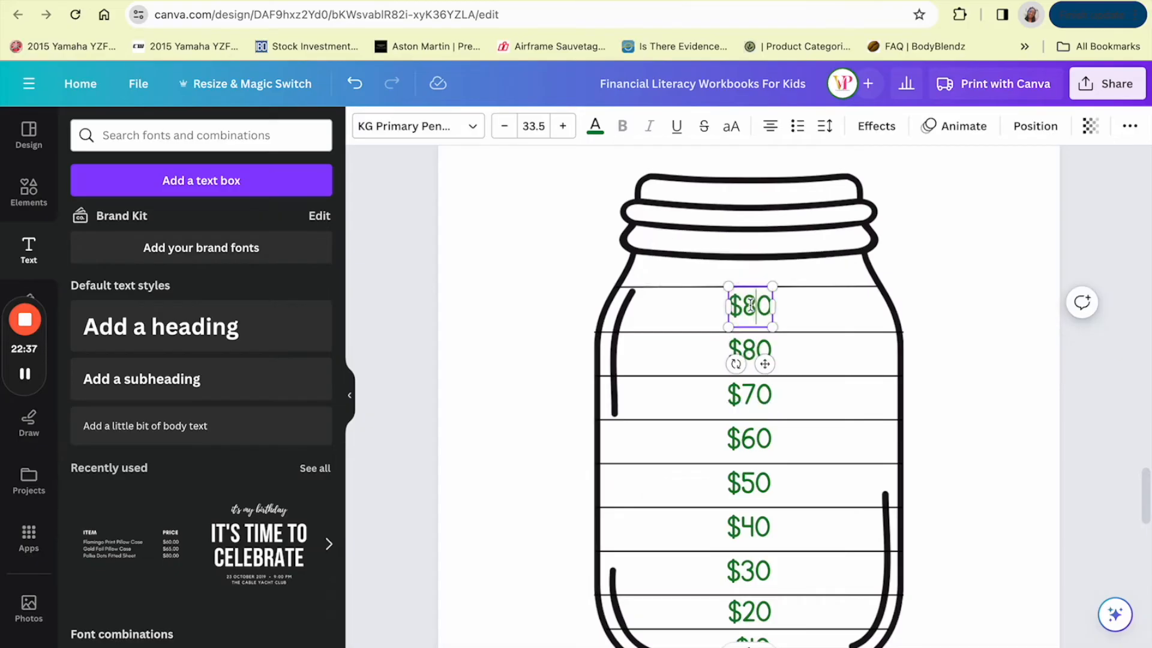
left_click(811, 308)
- Duplicate the "$90" label into the jar's empty neck section and change the copy's text to "$100"
left_click(760, 322)
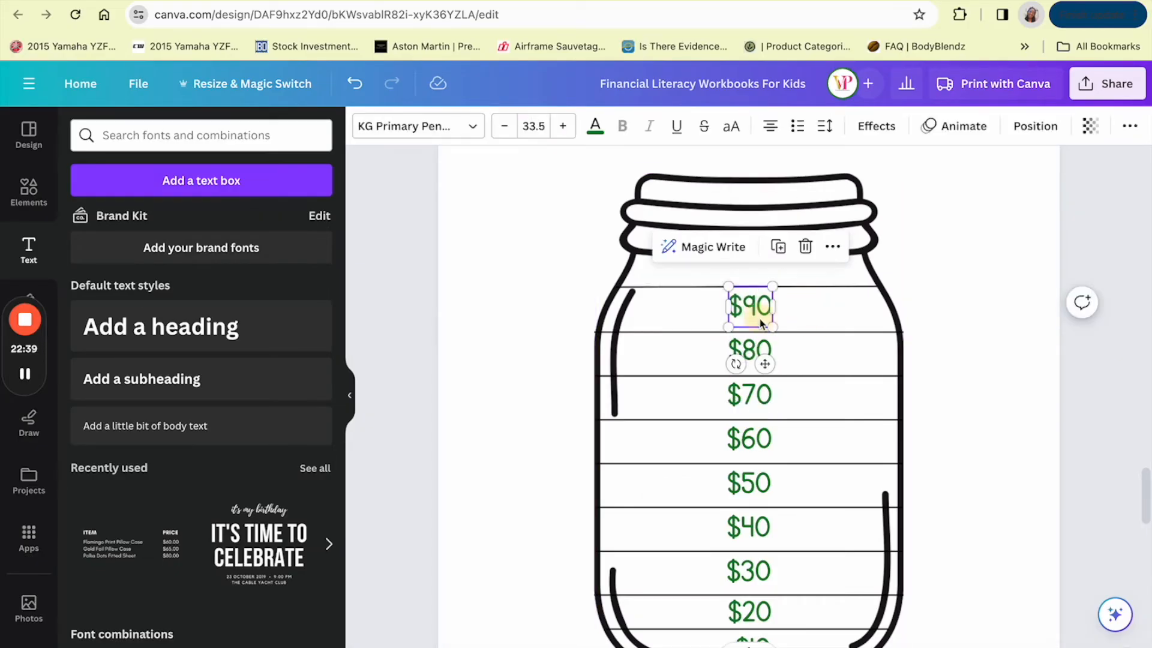
left_click(777, 247)
left_click_drag(750, 308, 751, 286)
double_click(750, 283)
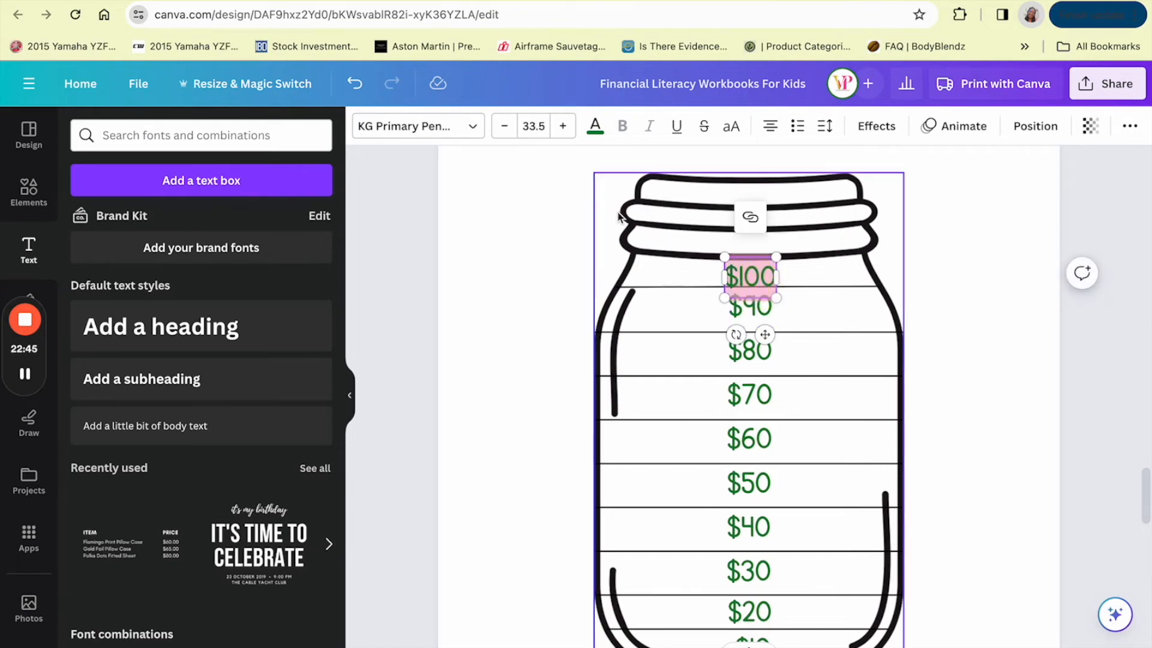
- Reduce the "$100" label's font size to 24.5 and position it inside the narrow neck section
left_click(505, 126)
left_click(506, 126)
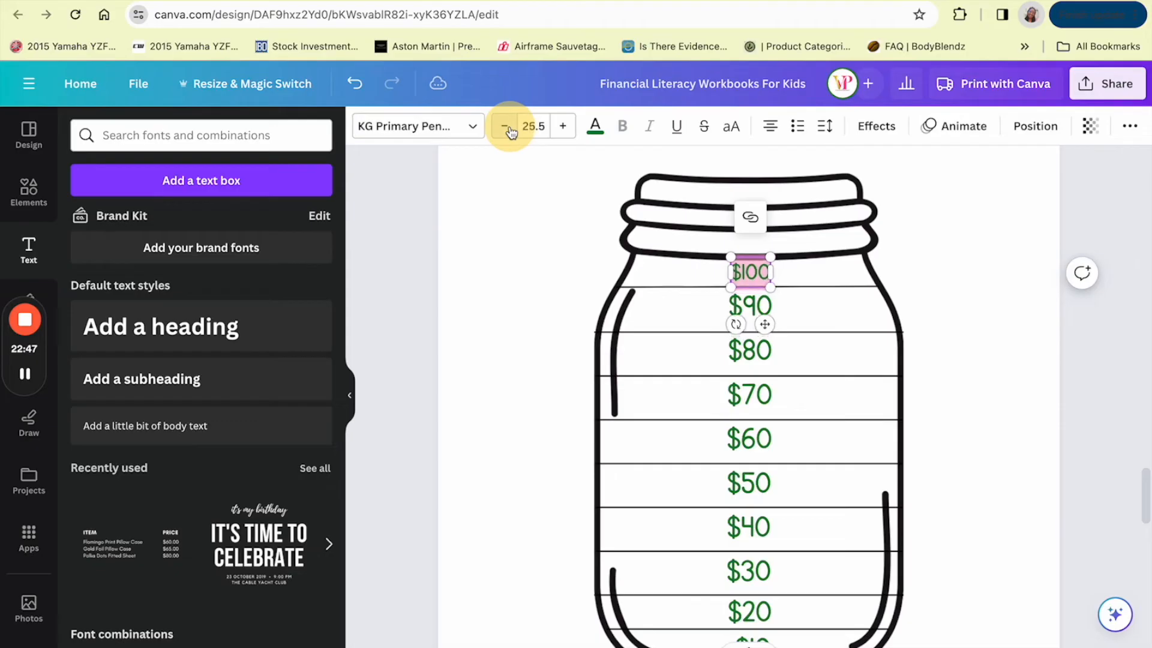
left_click(507, 128)
left_click(1024, 382)
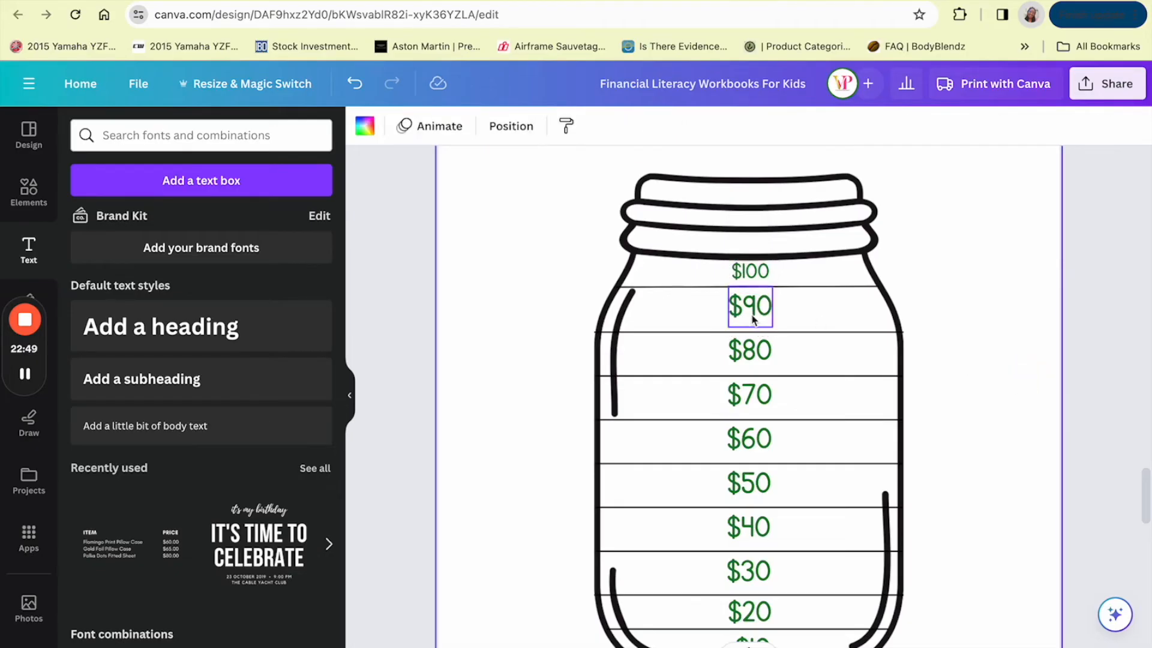
left_click(753, 283)
left_click_drag(754, 278, 753, 283)
scroll(786, 433, "down", 3)
scroll(785, 431, "up", 6)
scroll(784, 430, "down", 3)
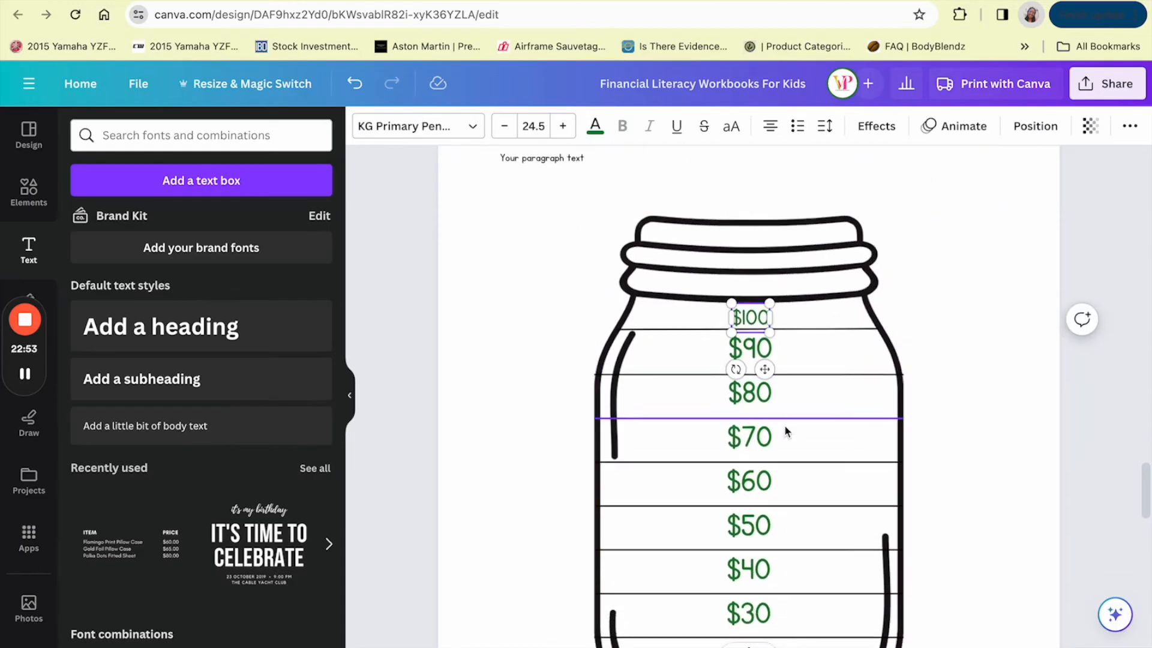
- Replace the placeholder paragraph below the title with "Use this savings jar worksheet to keep track of how much you're saving." and centre it
scroll(785, 426, "up", 3)
left_click(534, 295)
double_click(530, 294)
key("BackSpace")
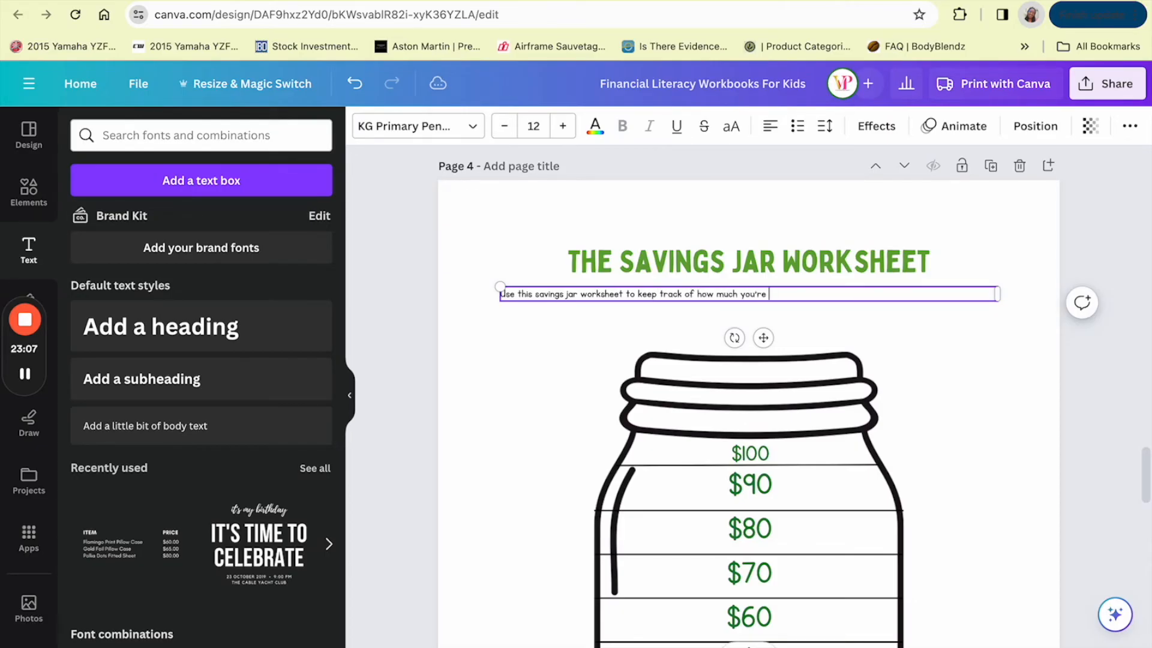
triple_click(585, 294)
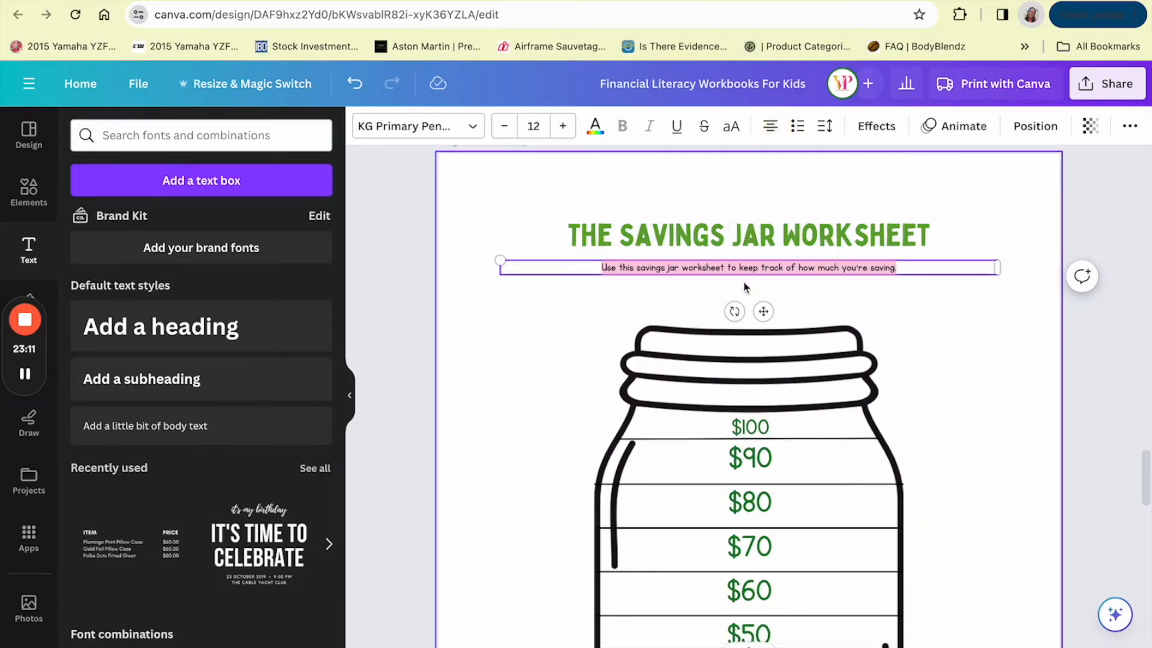
scroll(930, 342, "down", 3)
left_click(931, 347)
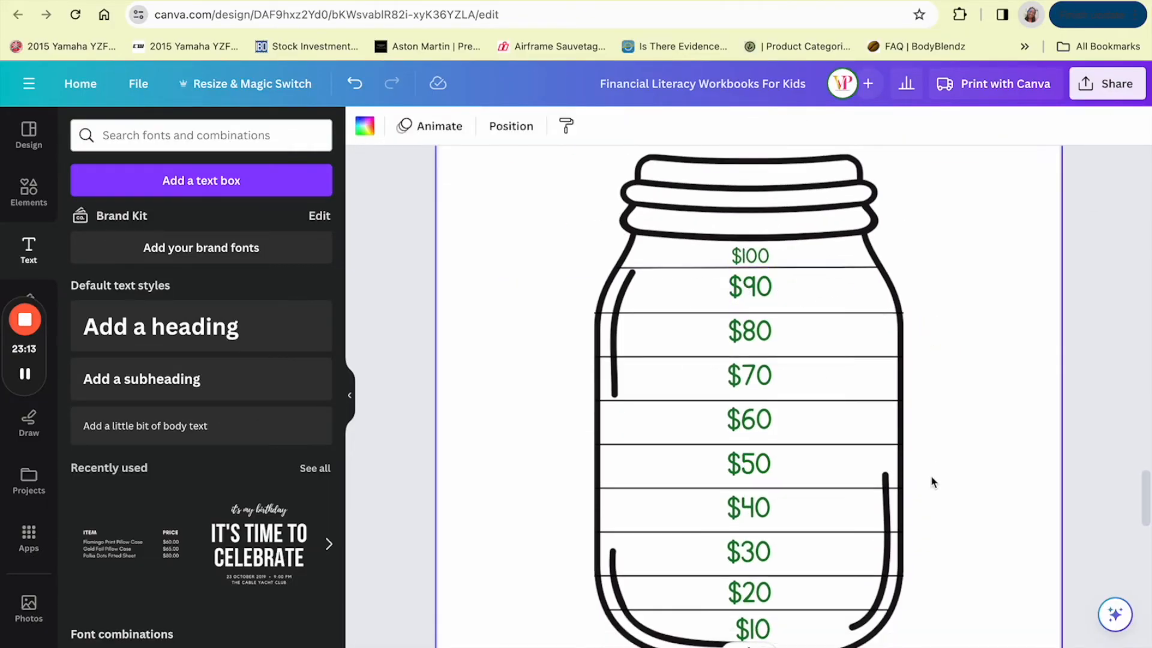
- Duplicate the labelled Savings Jar Worksheet page
scroll(931, 478, "down", 2)
scroll(931, 477, "up", 10)
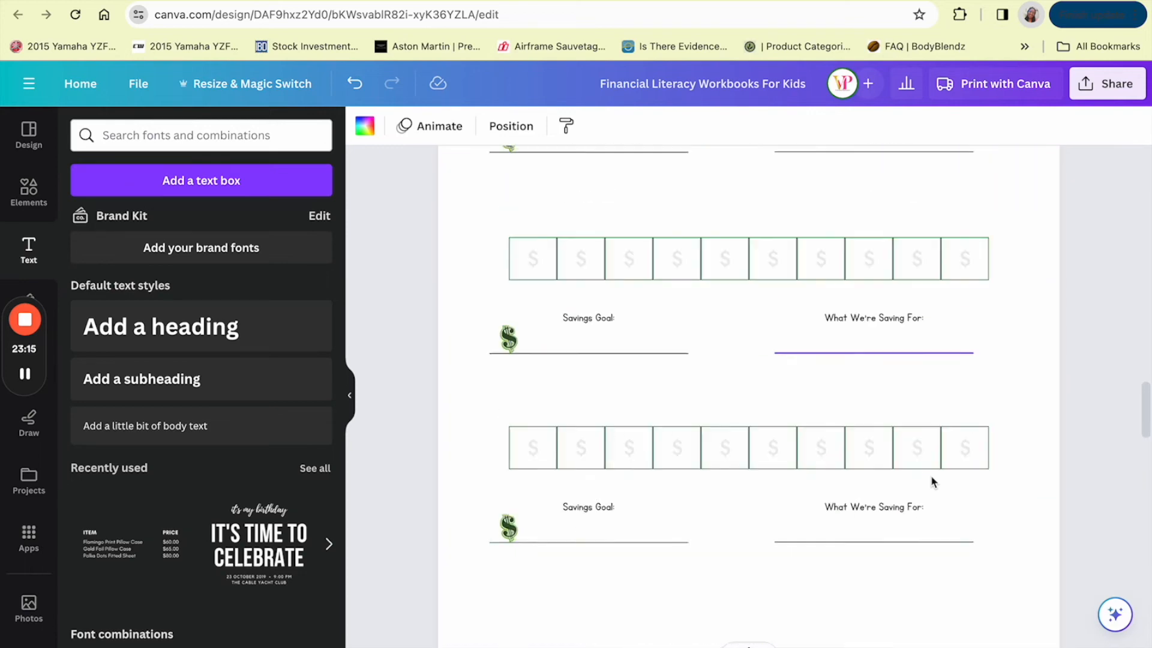
scroll(931, 475, "down", 10)
scroll(930, 475, "up", 8)
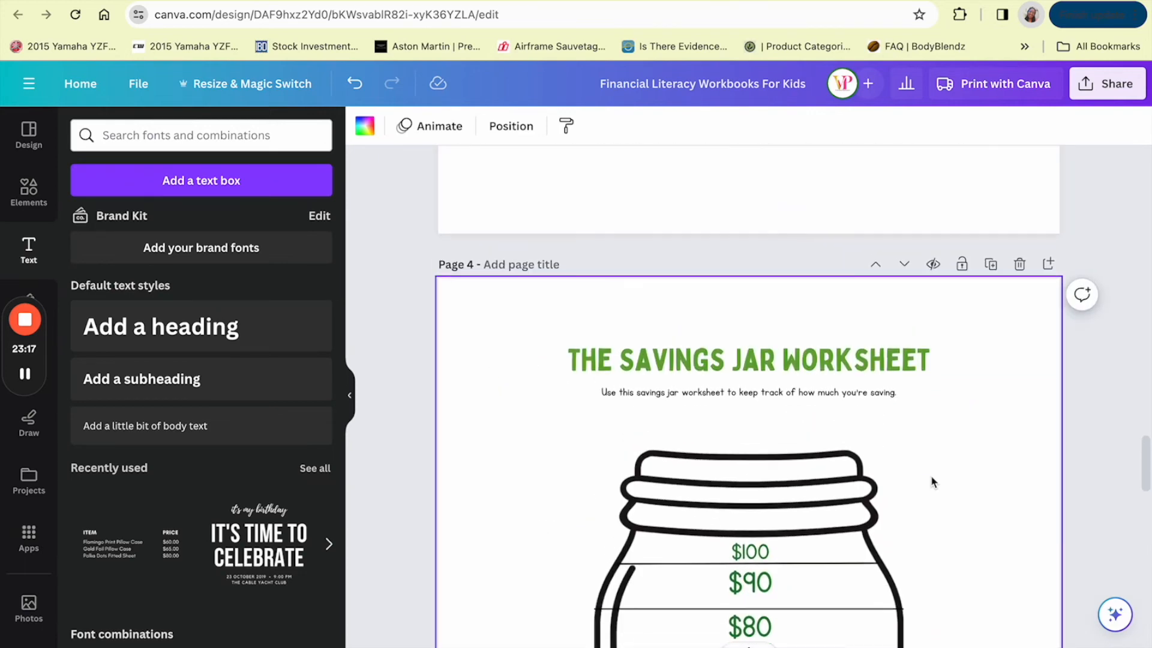
left_click(990, 264)
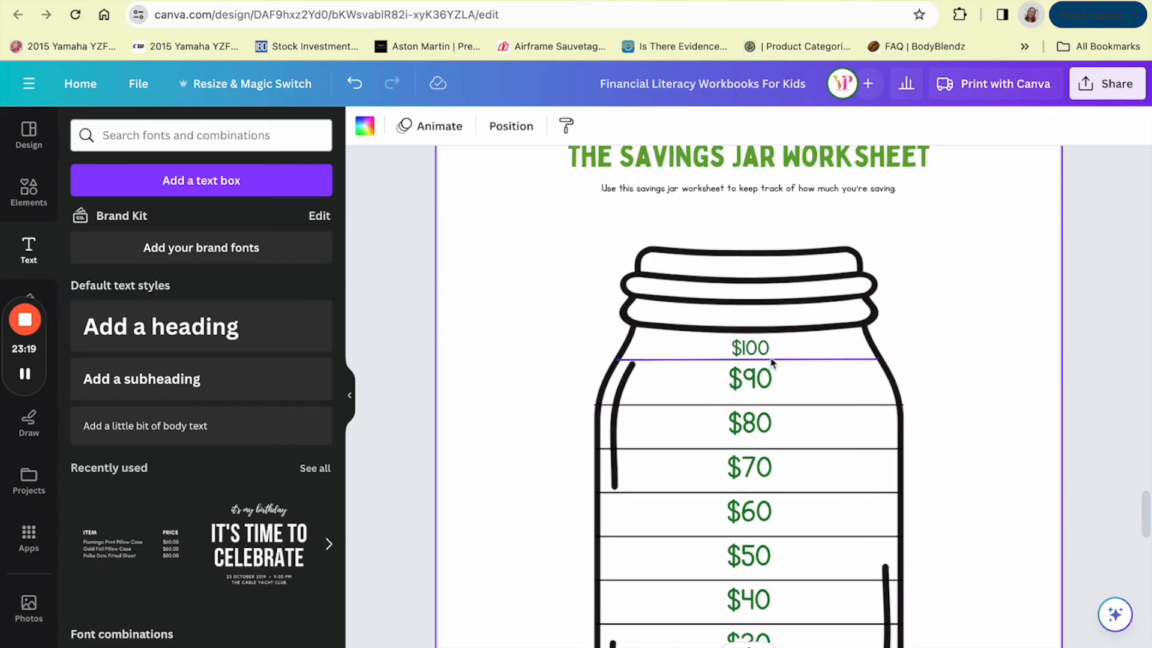
- Delete all the dollar labels from "$100" down to "$10" in the duplicated page's jar, keeping the divider lines
left_click(757, 348)
key("Delete")
left_click(750, 382)
key("Delete")
left_click(748, 415)
key("Delete")
scroll(748, 414, "down", 3)
left_click(750, 306)
key("Delete")
left_click(749, 348)
key("Delete")
left_click(749, 393)
key("Delete")
left_click(748, 436)
key("Delete")
left_click(753, 480)
key("Delete")
left_click(750, 521)
key("Delete")
left_click(753, 558)
key("Delete")
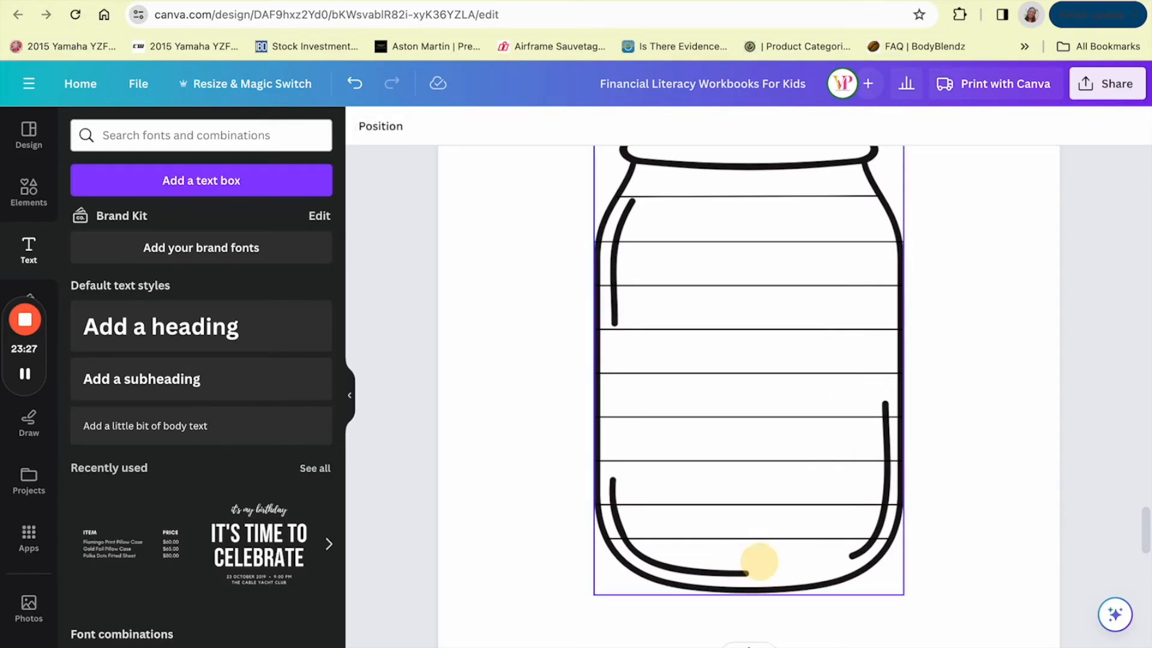
- Review the unlabelled jar page from title to base and compare it with the labelled version
scroll(861, 314, "up", 6)
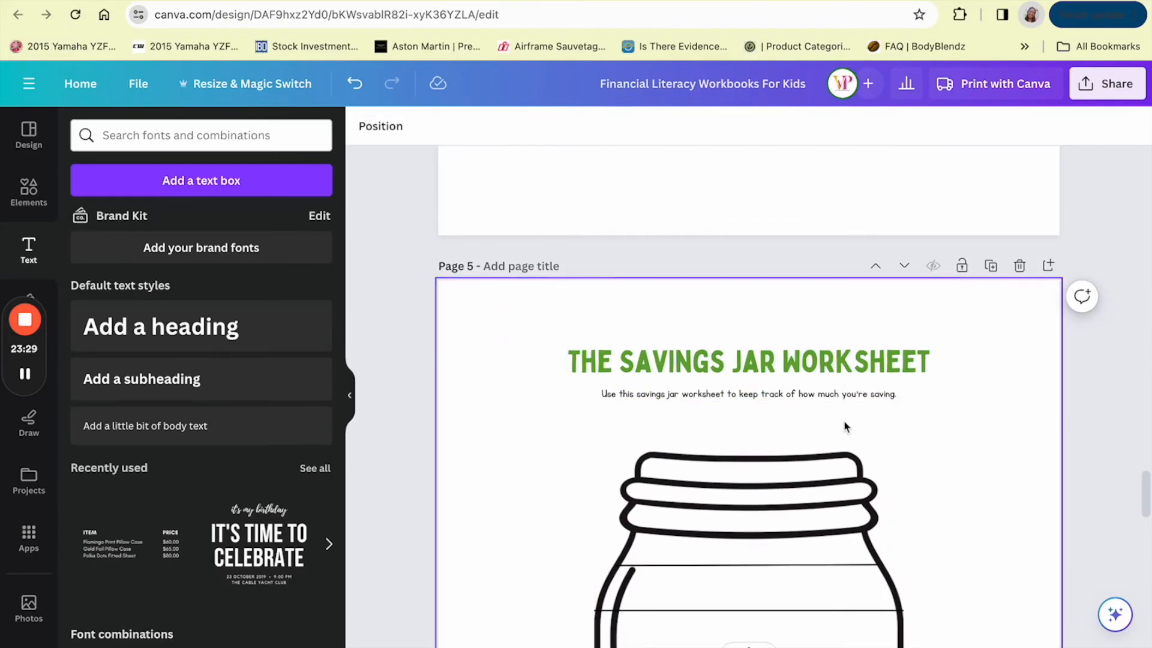
scroll(845, 427, "down", 5)
scroll(690, 401, "down", 5)
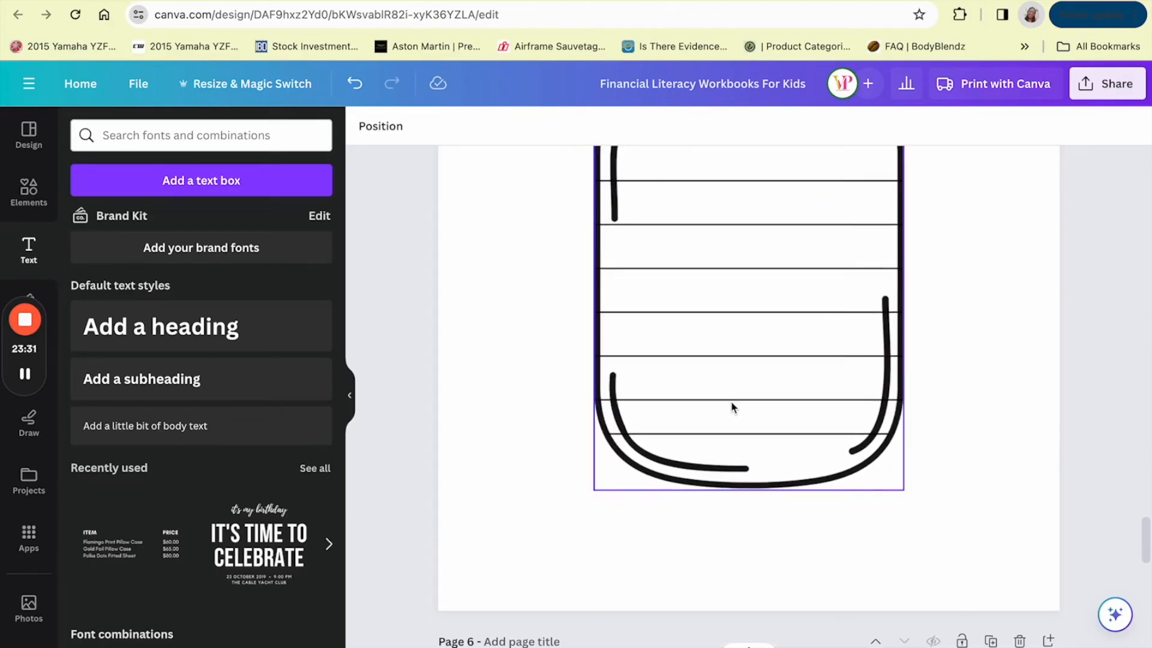
scroll(731, 401, "up", 1)
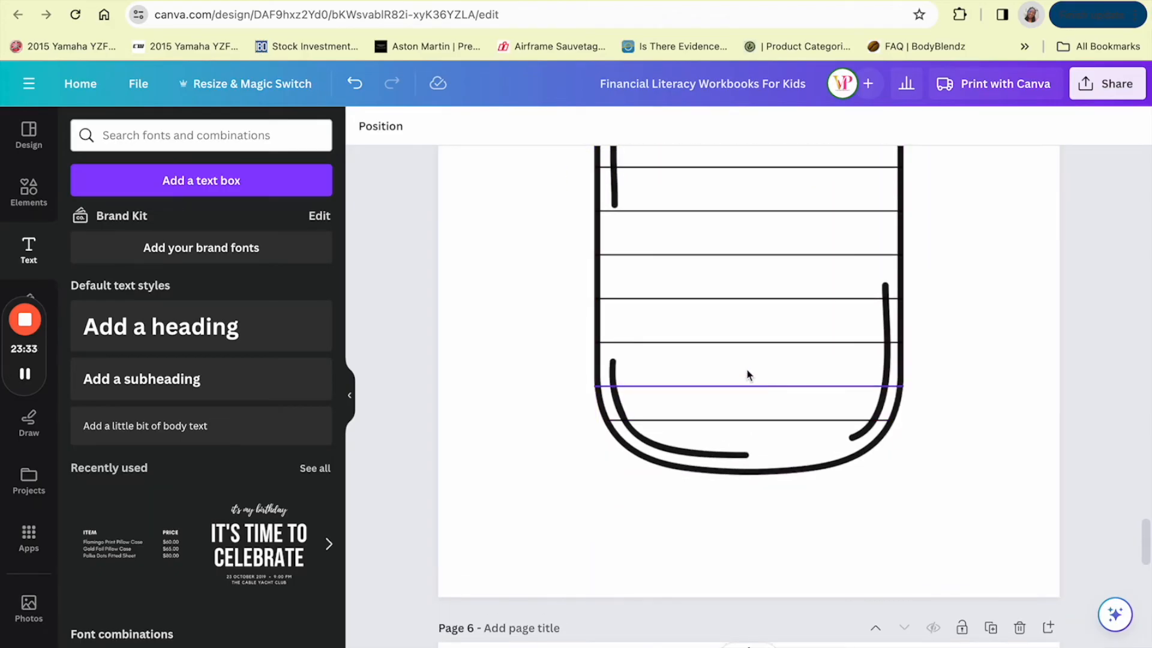
scroll(748, 360, "up", 7)
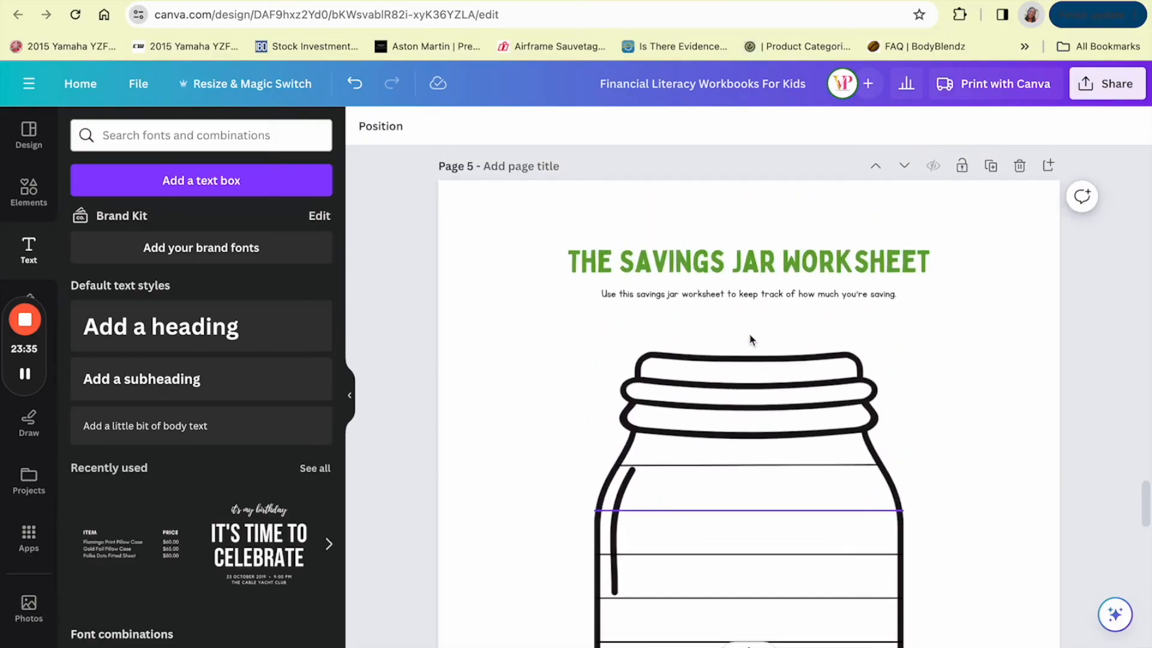
scroll(750, 340, "up", 1)
scroll(742, 324, "up", 20)
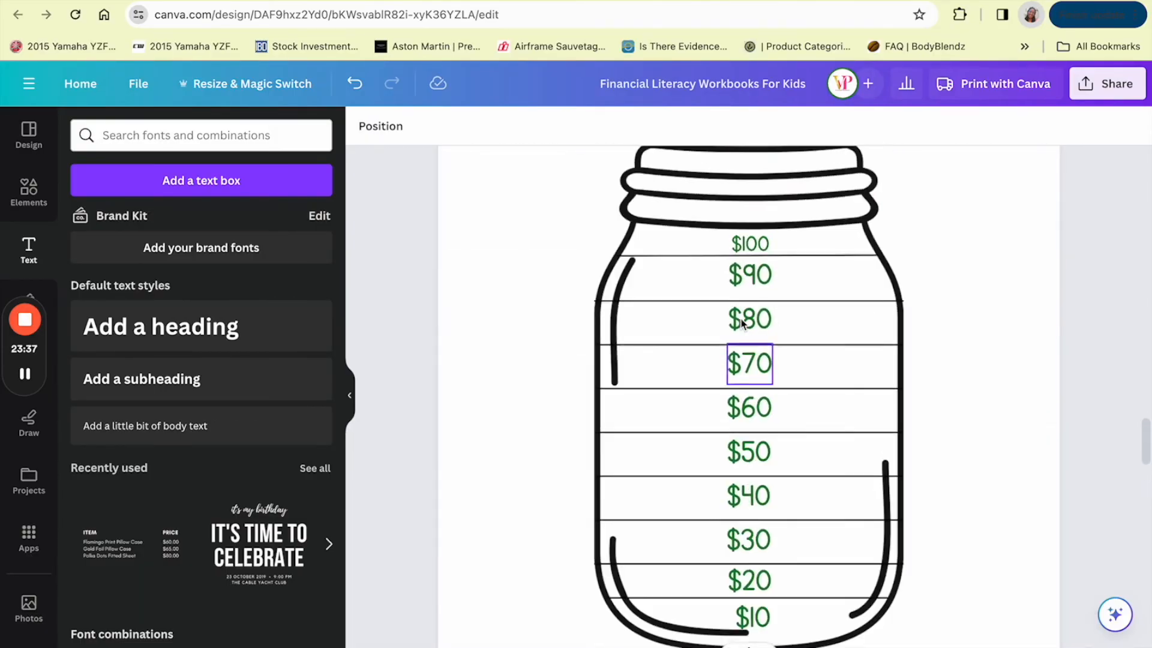
scroll(742, 324, "down", 17)
scroll(742, 324, "up", 4)
scroll(740, 322, "down", 4)
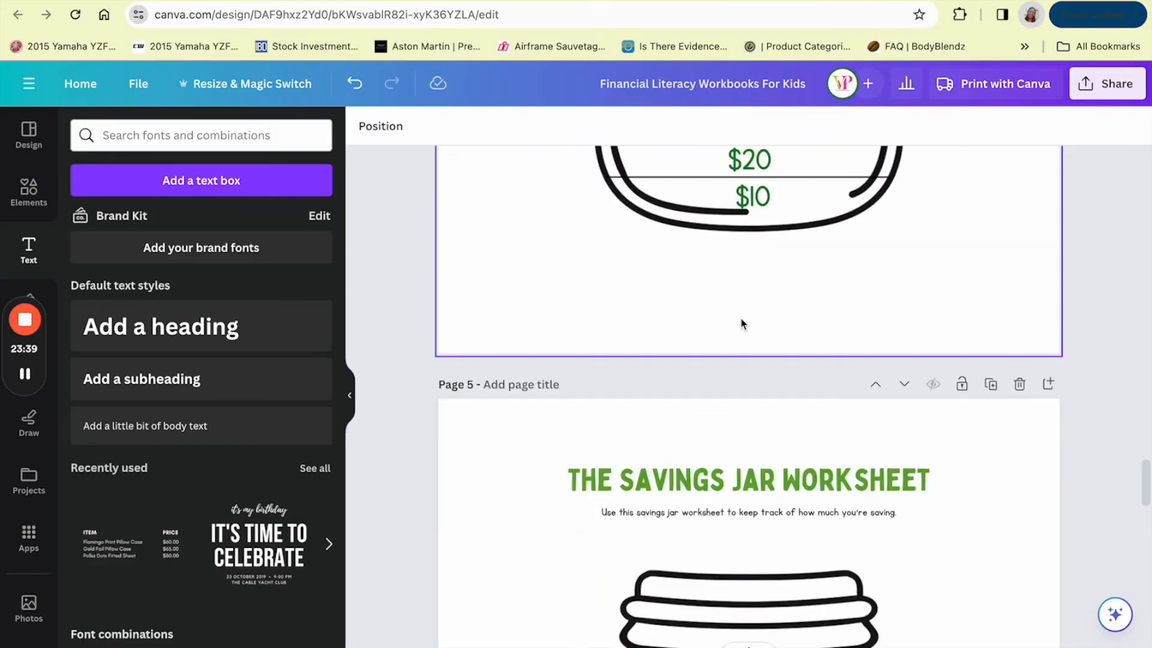
- Add a blank page after the unlabelled Savings Jar Worksheet and look back through the workbook from its cover
left_click(1047, 387)
scroll(843, 360, "up", 15)
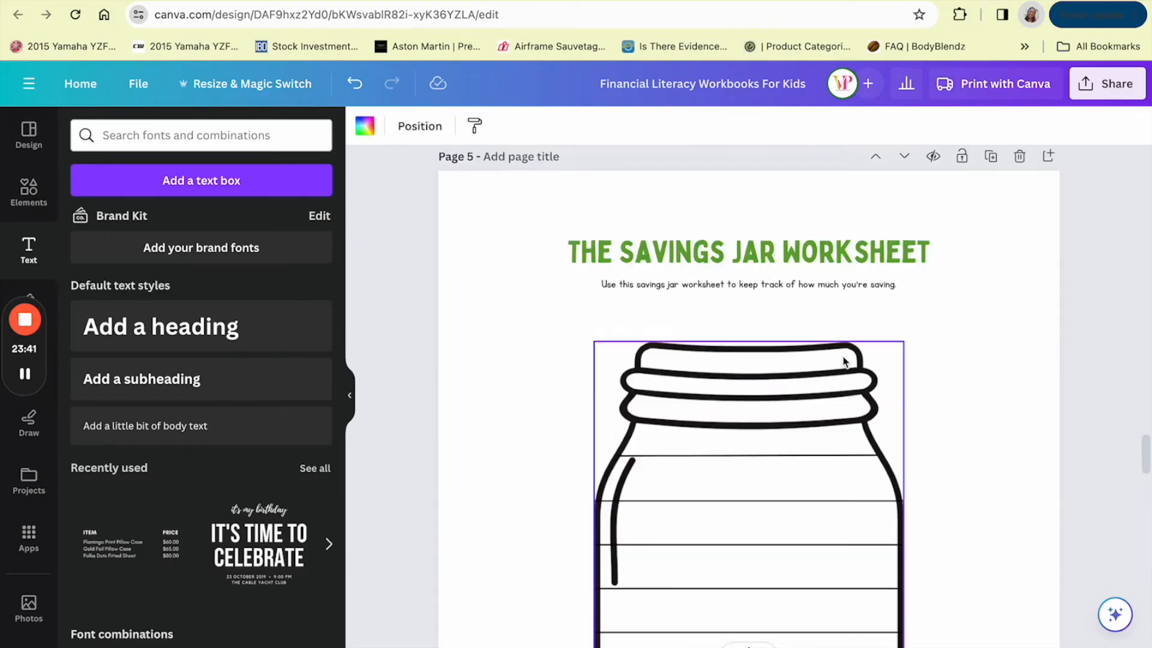
scroll(842, 362, "up", 20)
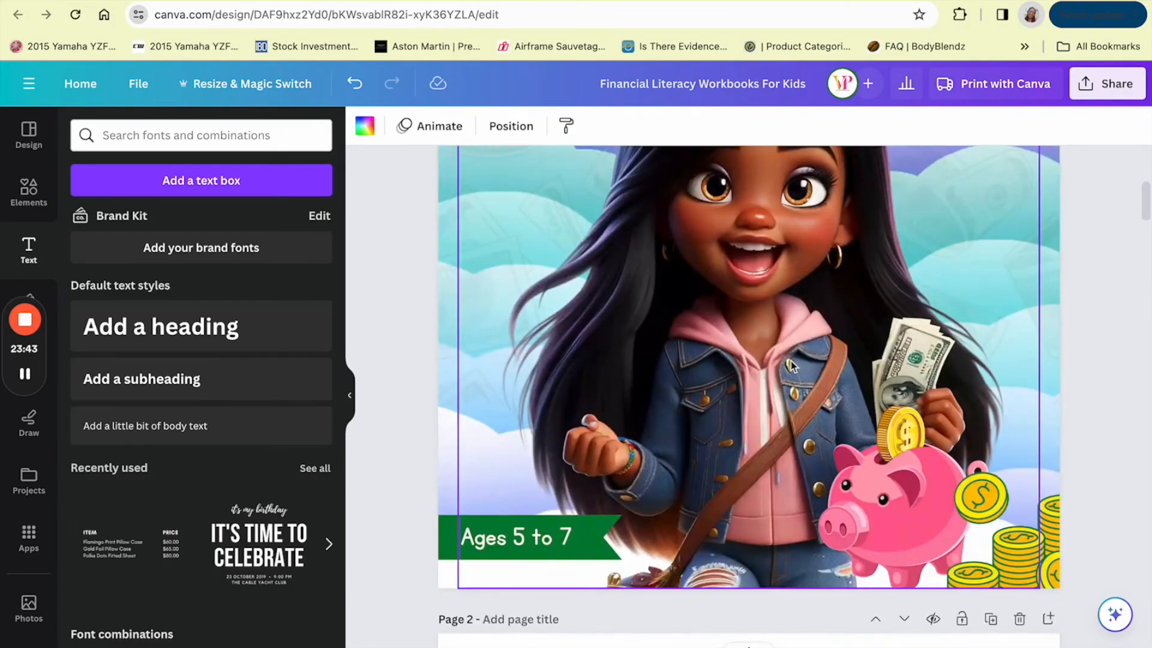
scroll(790, 361, "down", 1)
scroll(790, 361, "down", 12)
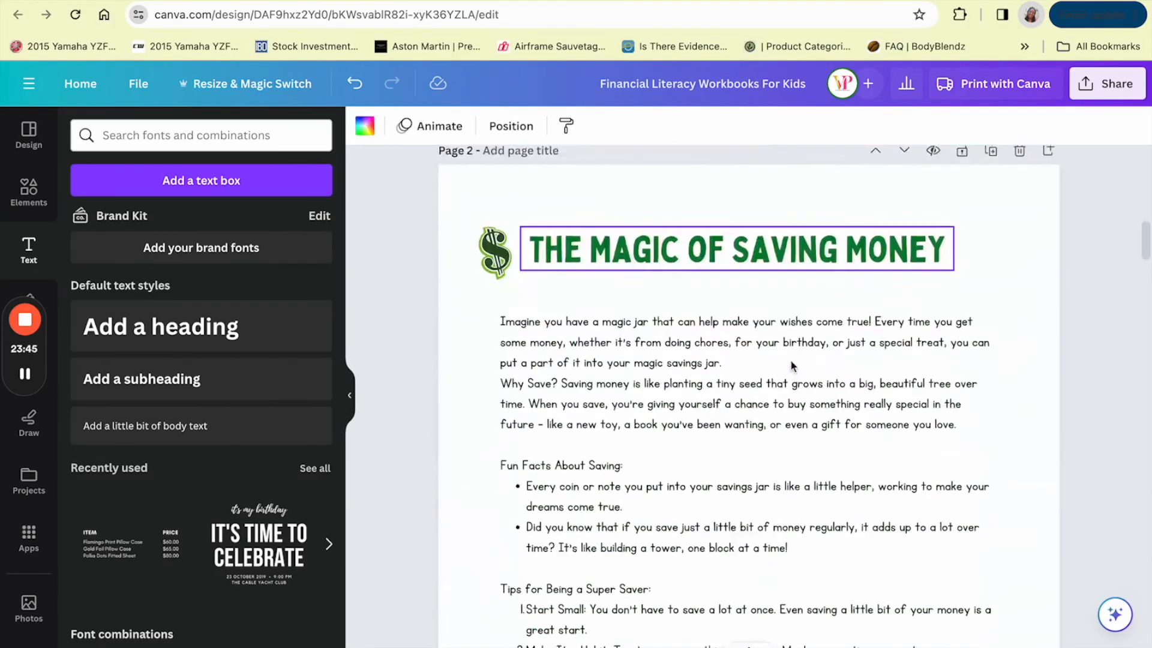
scroll(791, 361, "down", 20)
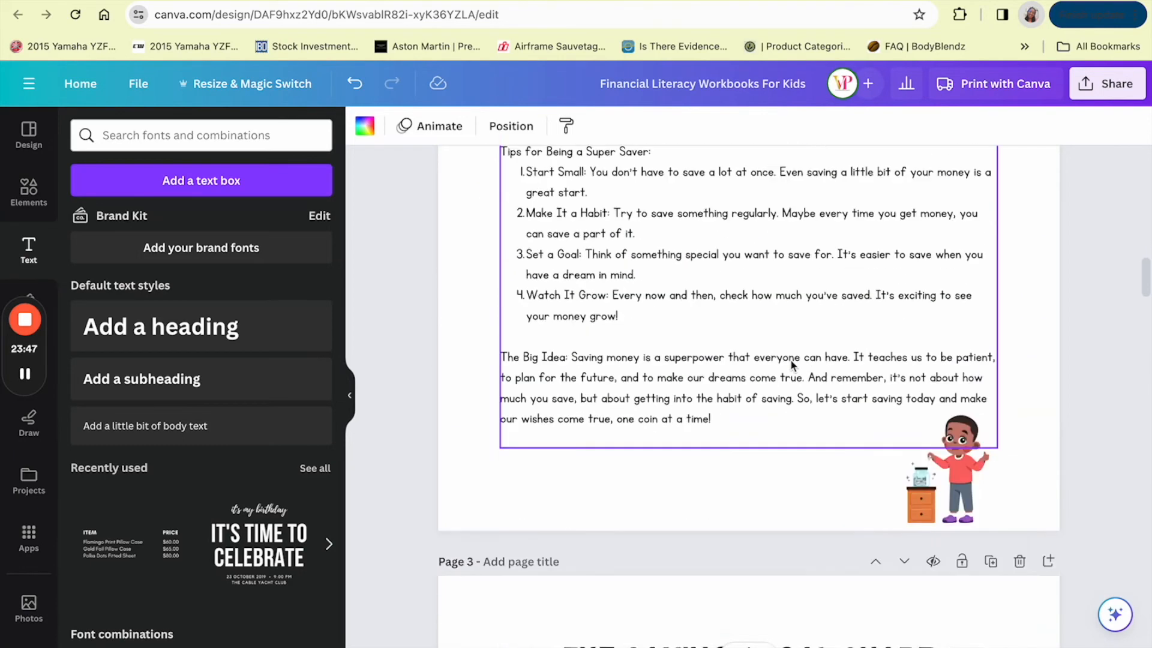
scroll(791, 364, "down", 20)
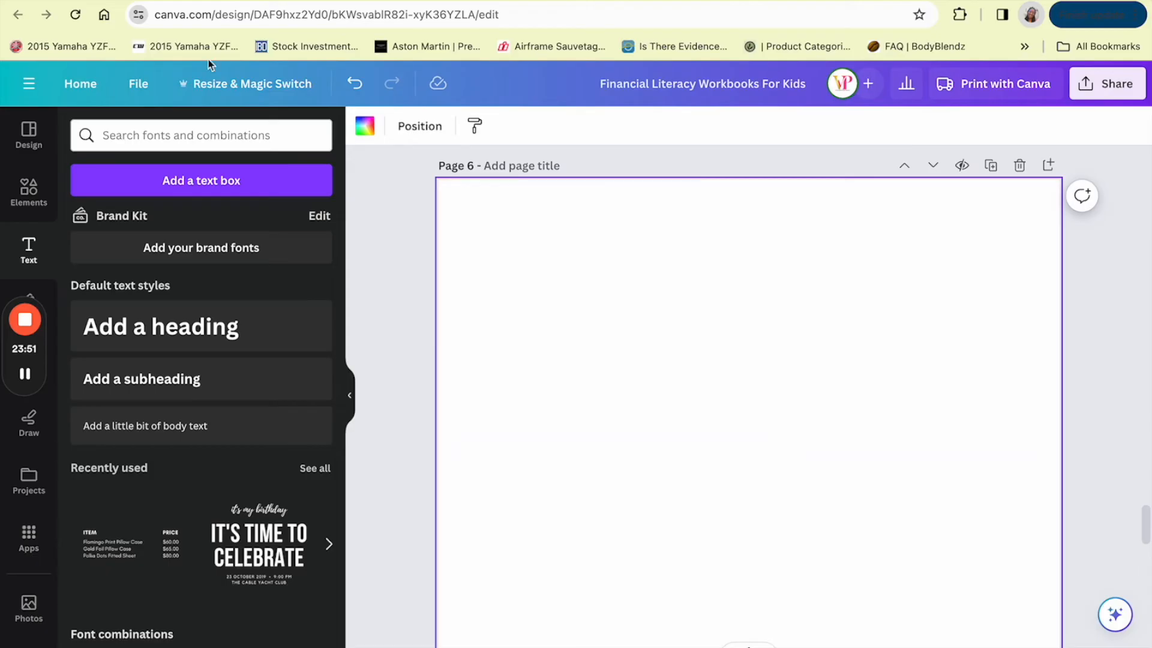
- Switch to ChatGPT to read the Budgeting activity ideas, and return to the blank page in Canva
left_click(59, 1)
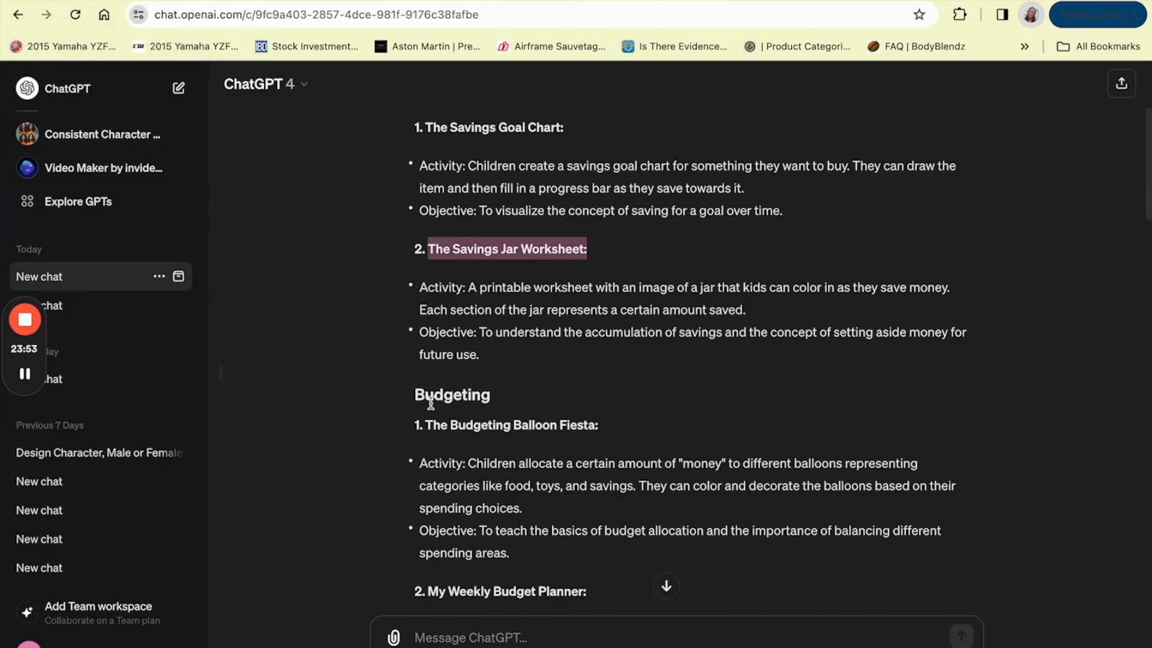
scroll(479, 386, "down", 3)
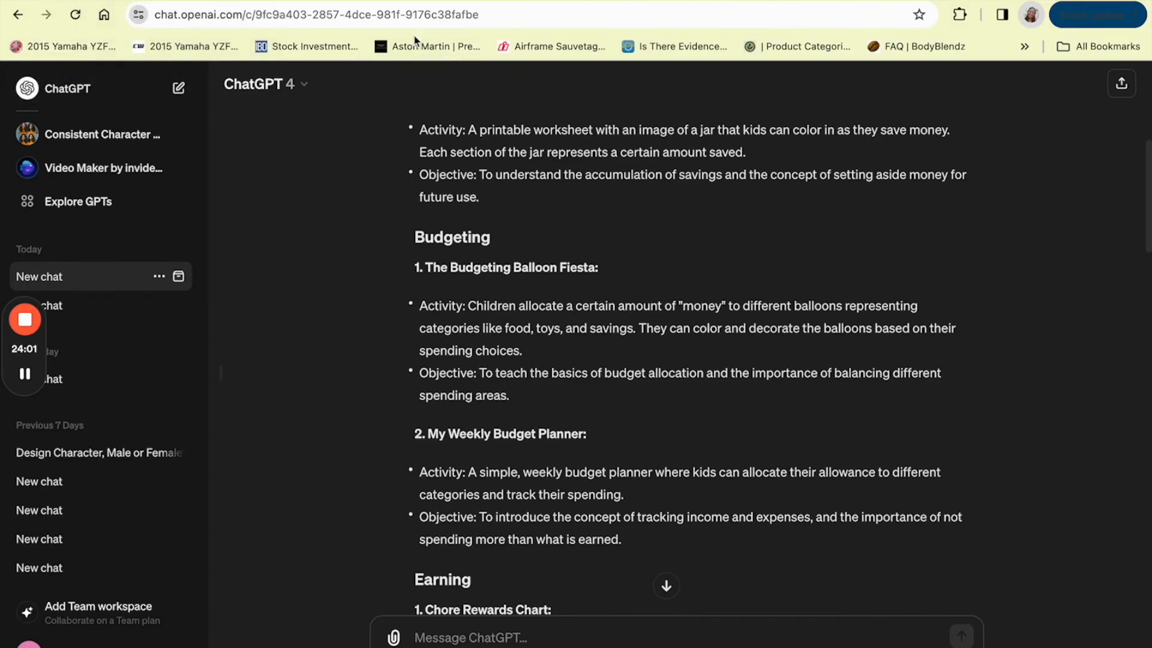
left_click(305, 1)
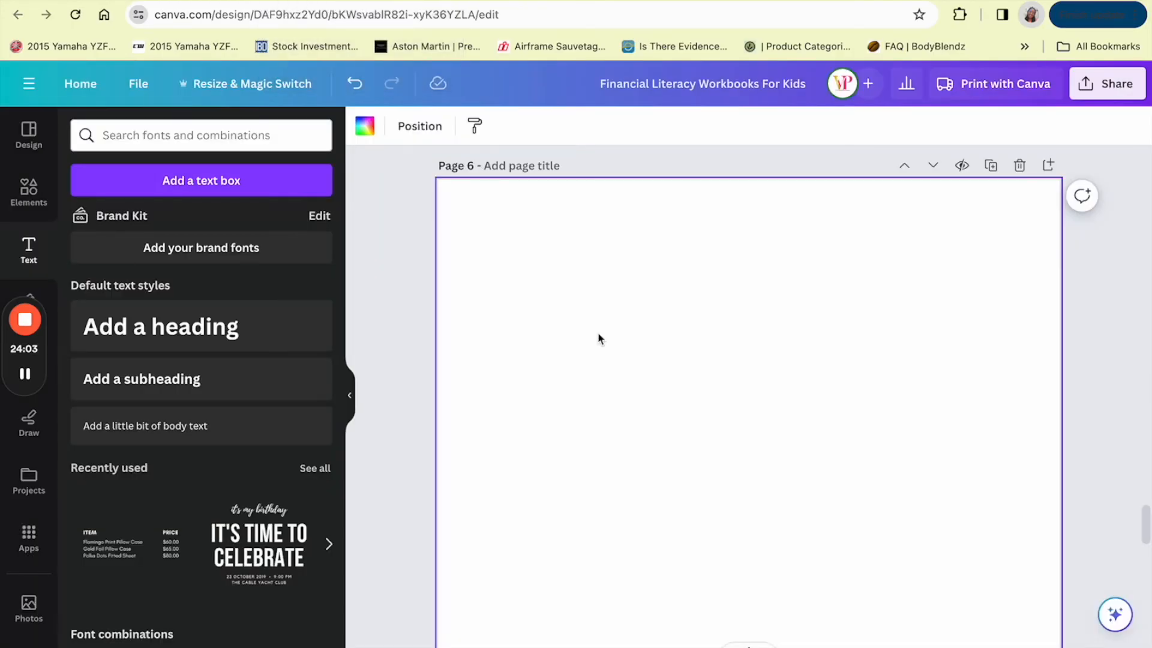
- Search the templates for "kids money" and apply the Writing Checks Money Management Worksheet to the blank page 6
scroll(598, 339, "up", 1)
left_click(23, 147)
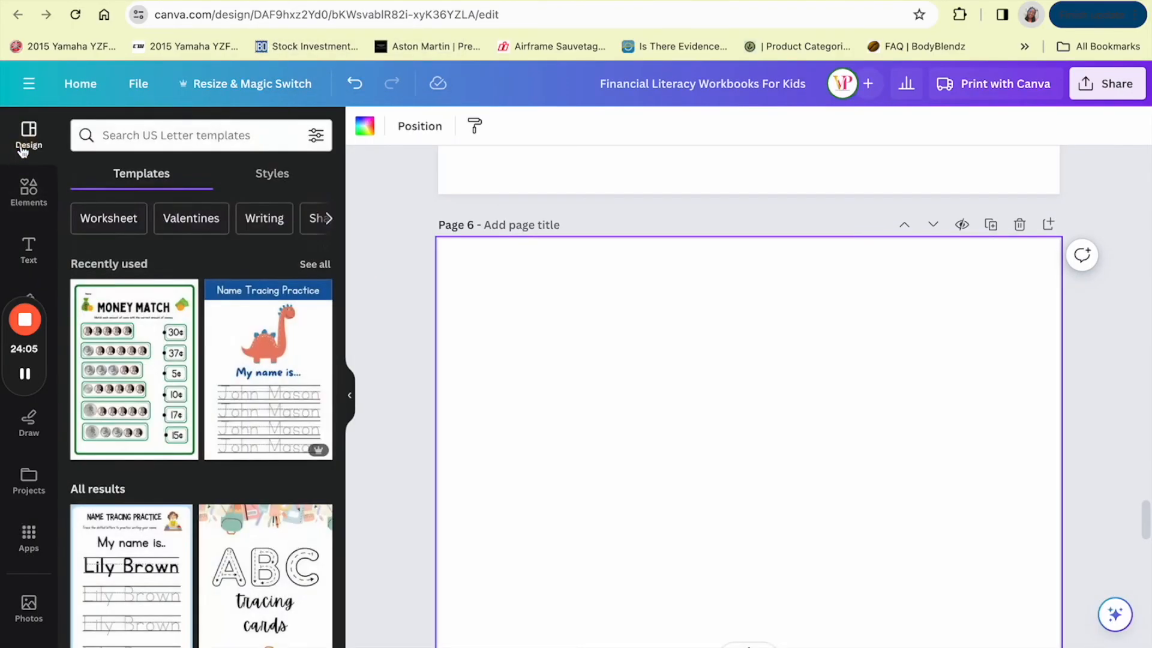
left_click(174, 134)
type("k")
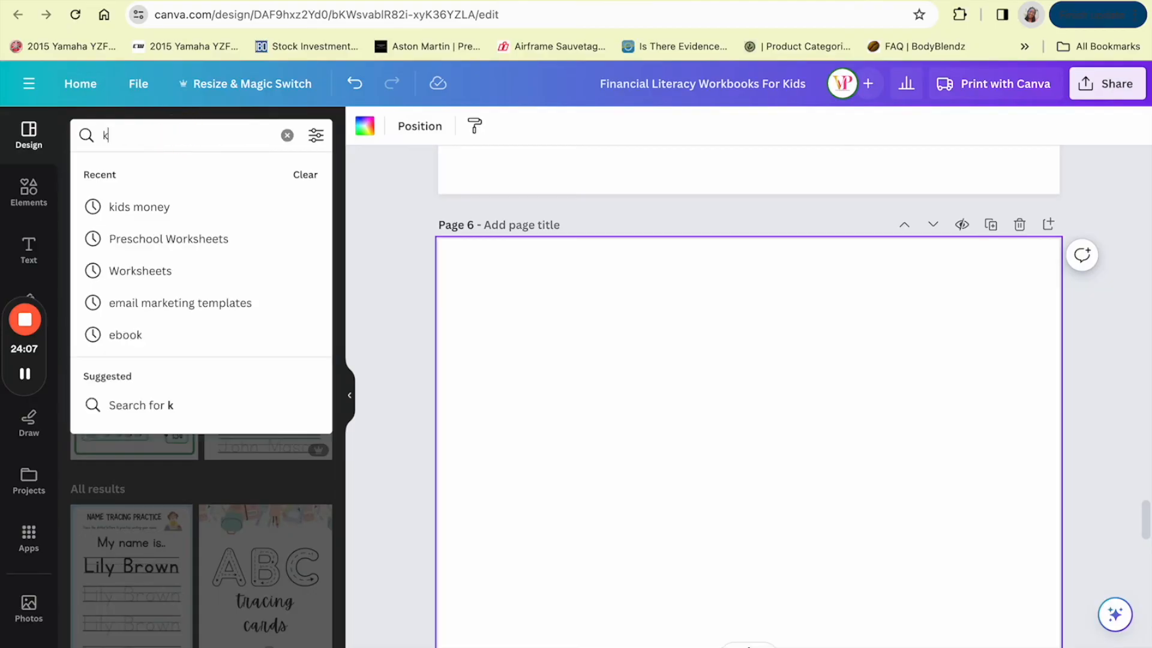
type("ids money")
key("Return")
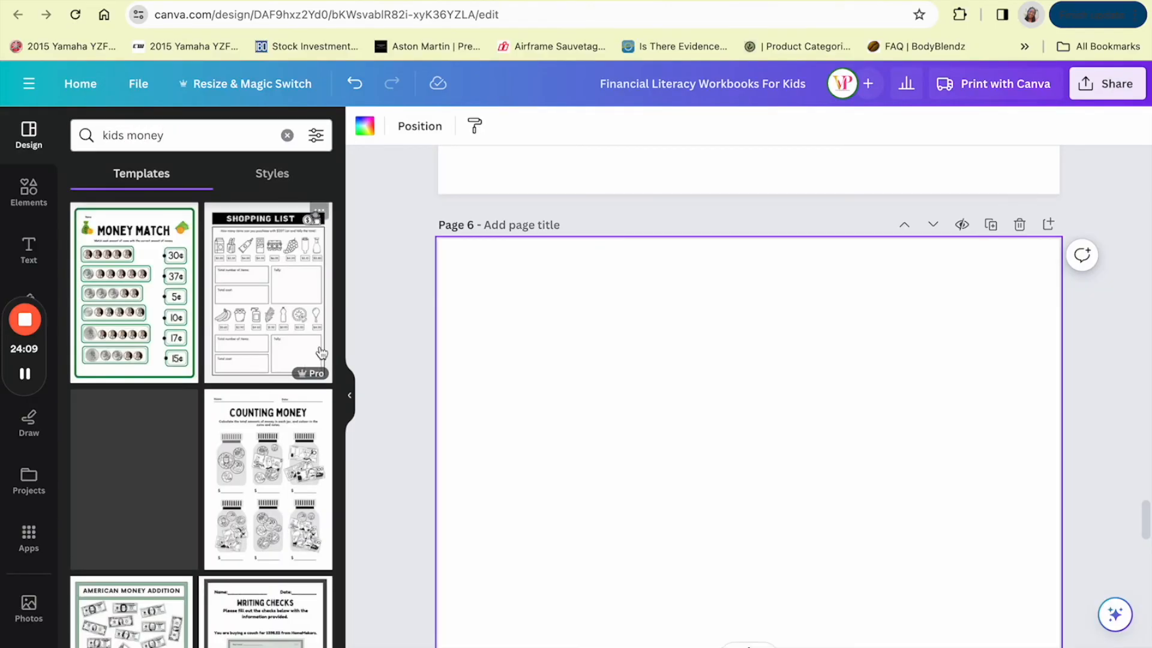
scroll(267, 527, "down", 5)
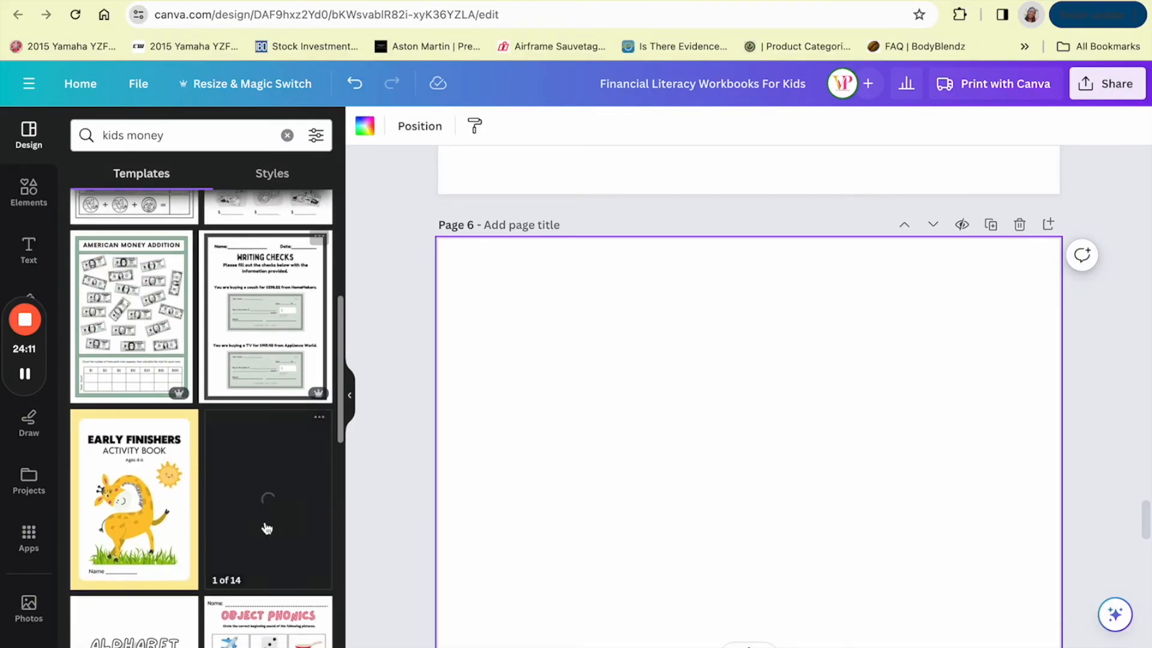
scroll(267, 528, "down", 2)
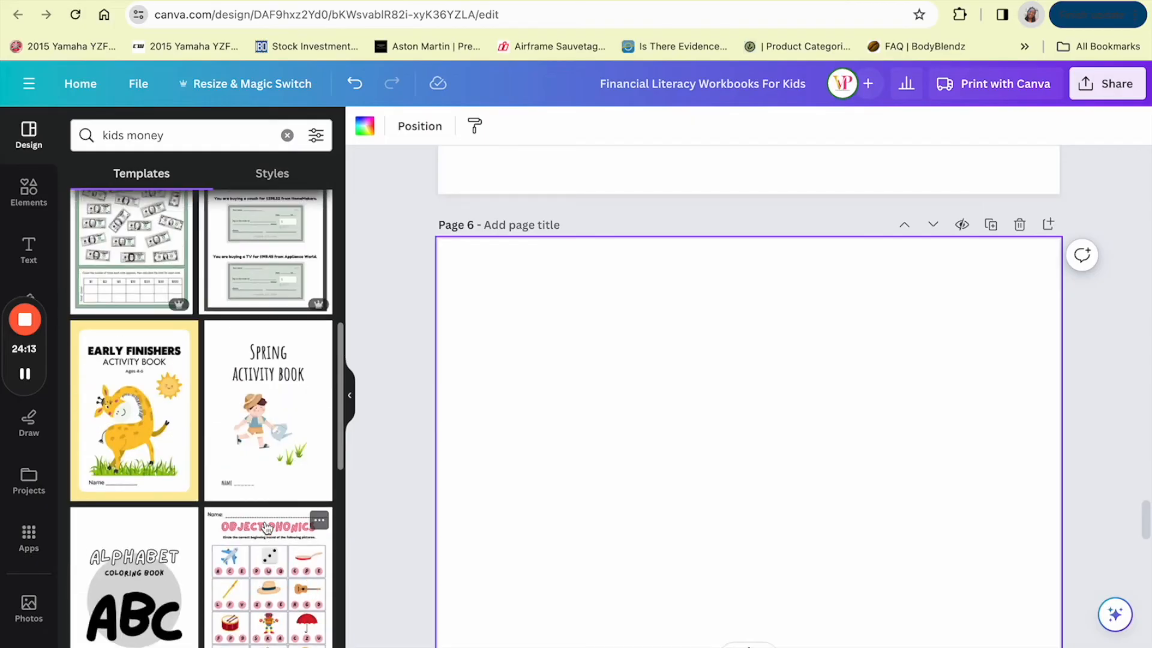
scroll(267, 528, "up", 3)
left_click(254, 503)
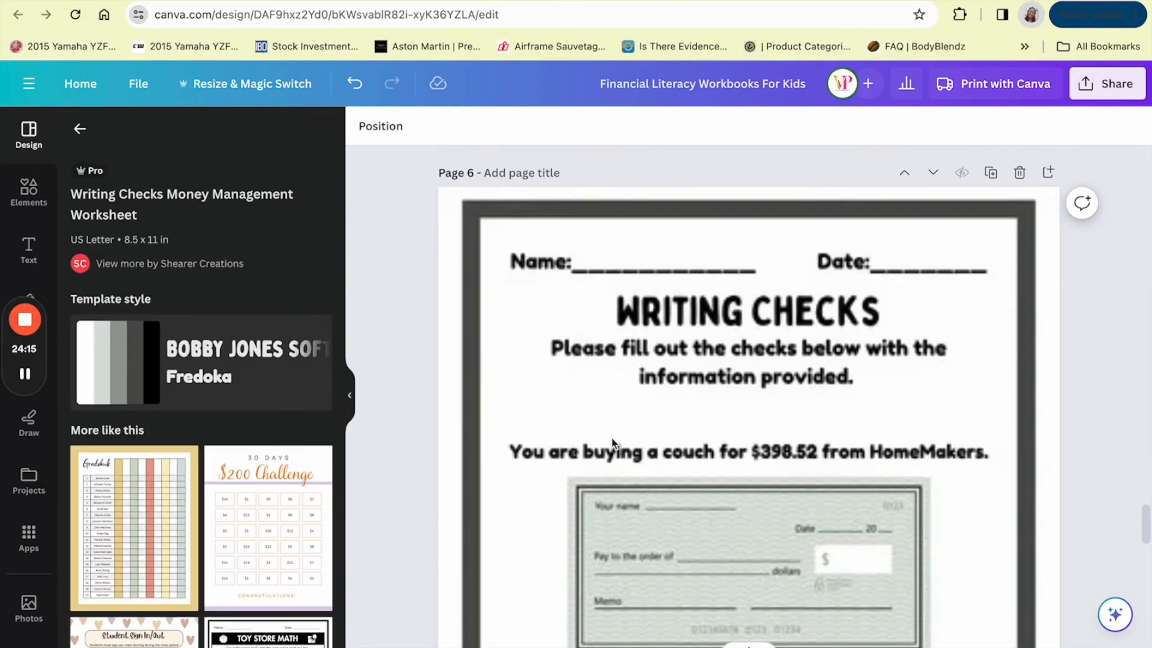
- Review the Writing Checks worksheet on page 6, from its title through the couch and TV check exercises
scroll(612, 442, "down", 8)
scroll(611, 443, "up", 5)
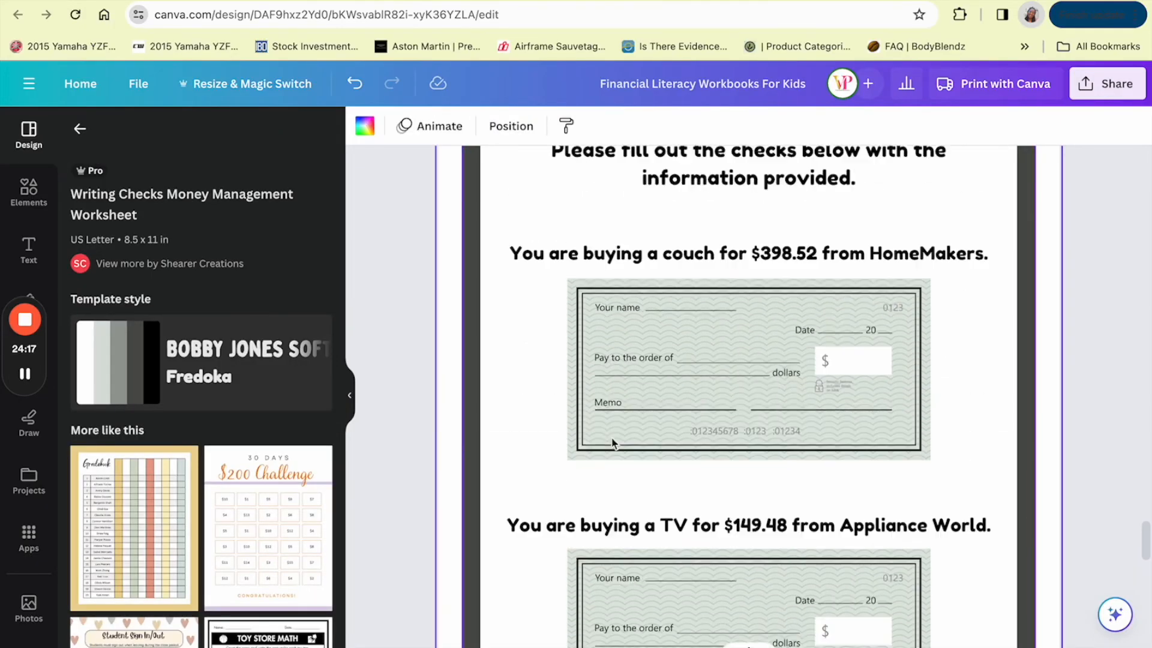
scroll(612, 442, "up", 5)
scroll(612, 443, "down", 2)
scroll(665, 488, "down", 3)
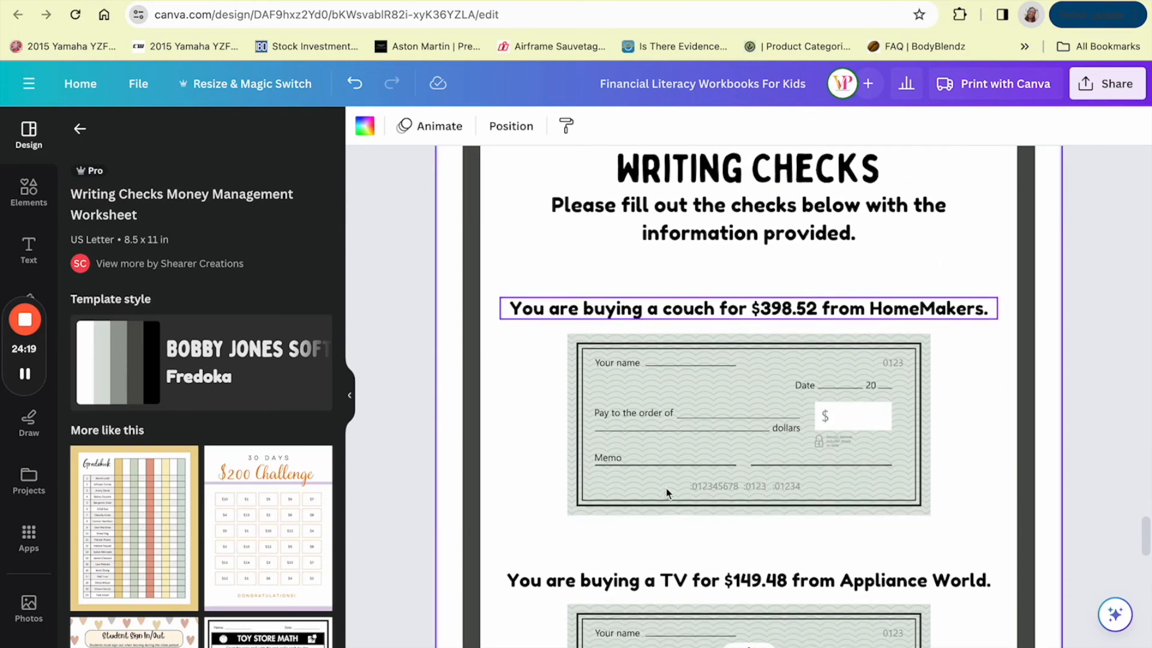
scroll(645, 445, "down", 3)
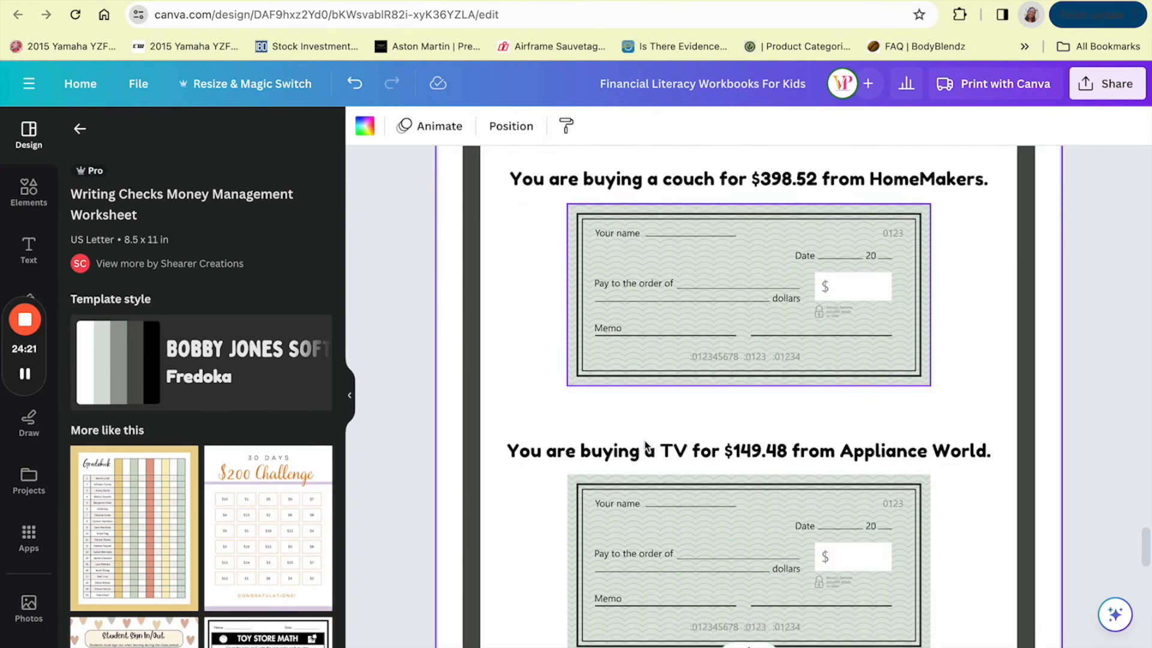
scroll(645, 445, "down", 2)
scroll(645, 445, "up", 2)
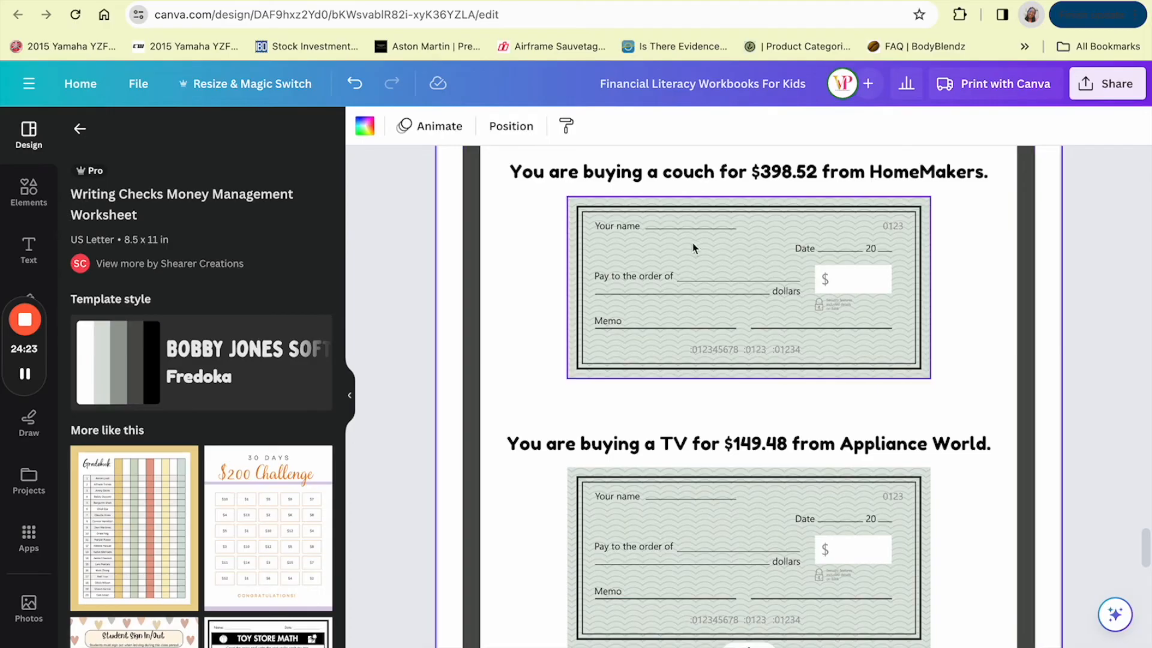
scroll(706, 390, "down", 2)
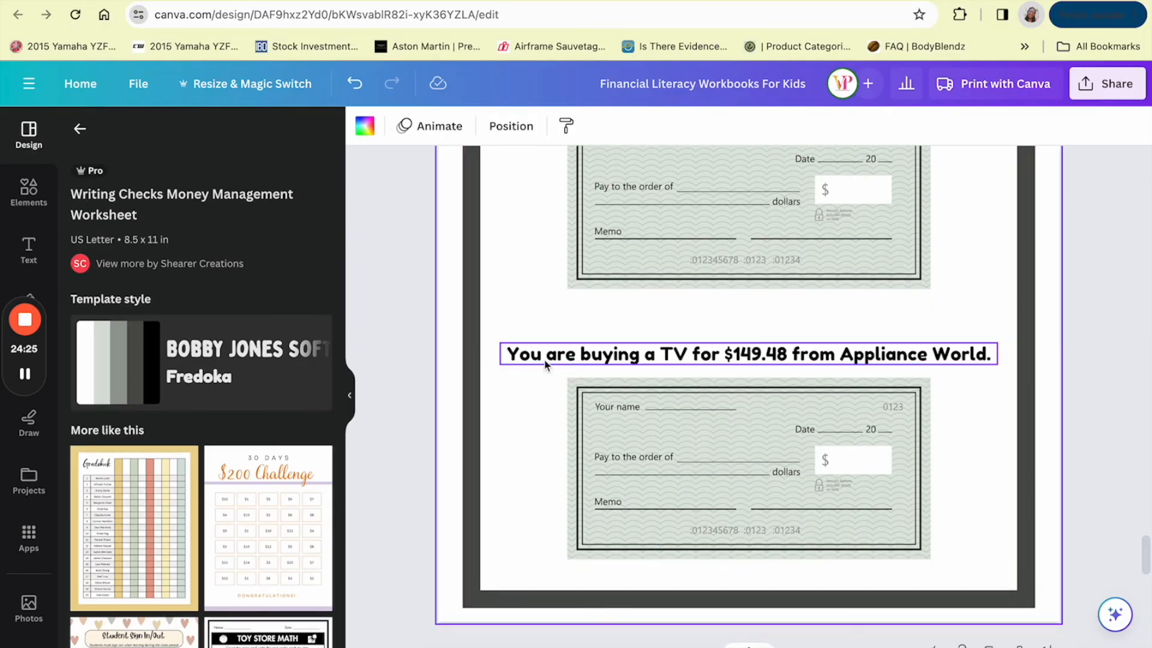
- Look back through the workbook's earlier pages, including The Magic of Saving Money article and the Savings Jar worksheets
scroll(546, 348, "up", 4)
scroll(558, 430, "up", 5)
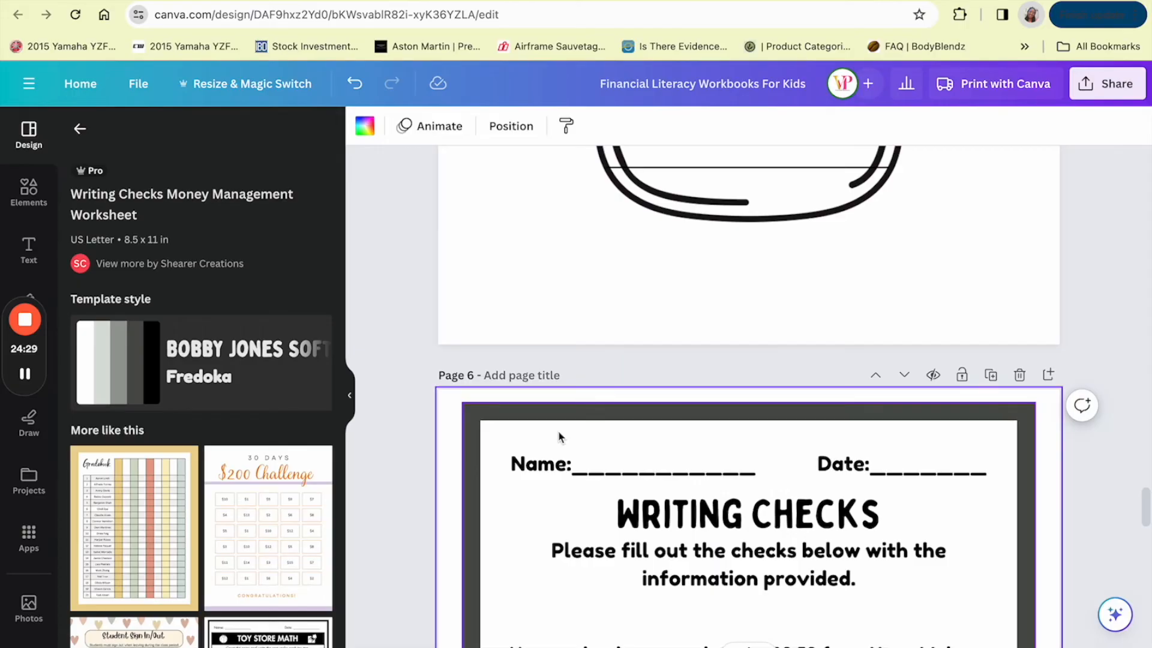
scroll(558, 434, "up", 8)
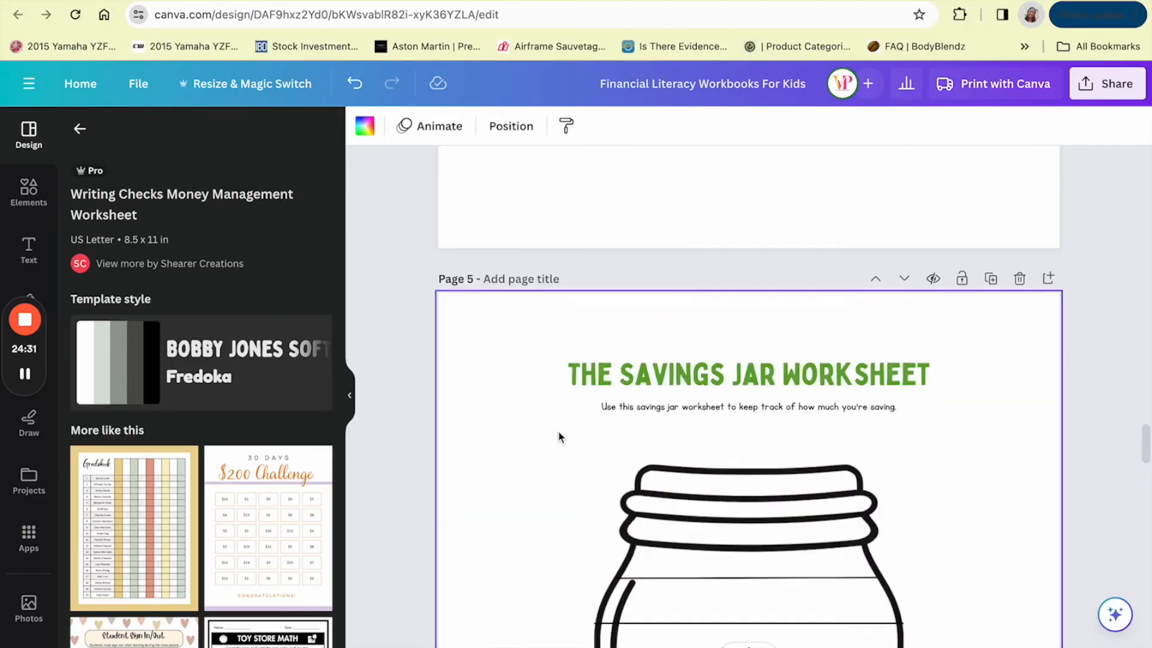
scroll(557, 430, "up", 20)
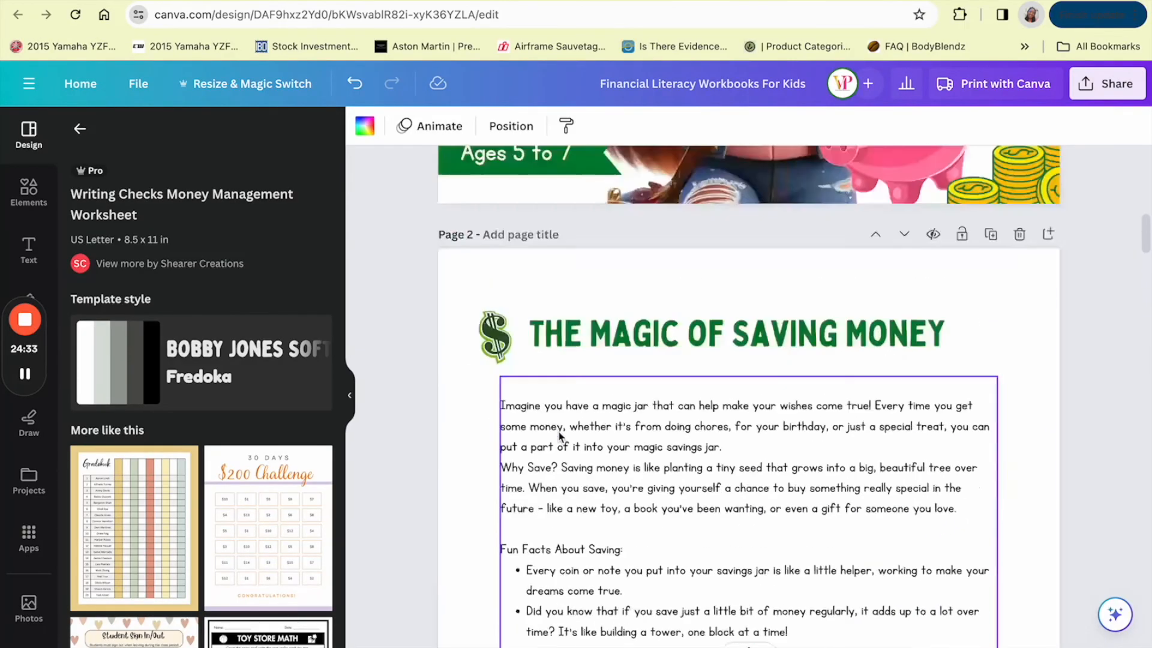
scroll(558, 430, "down", 5)
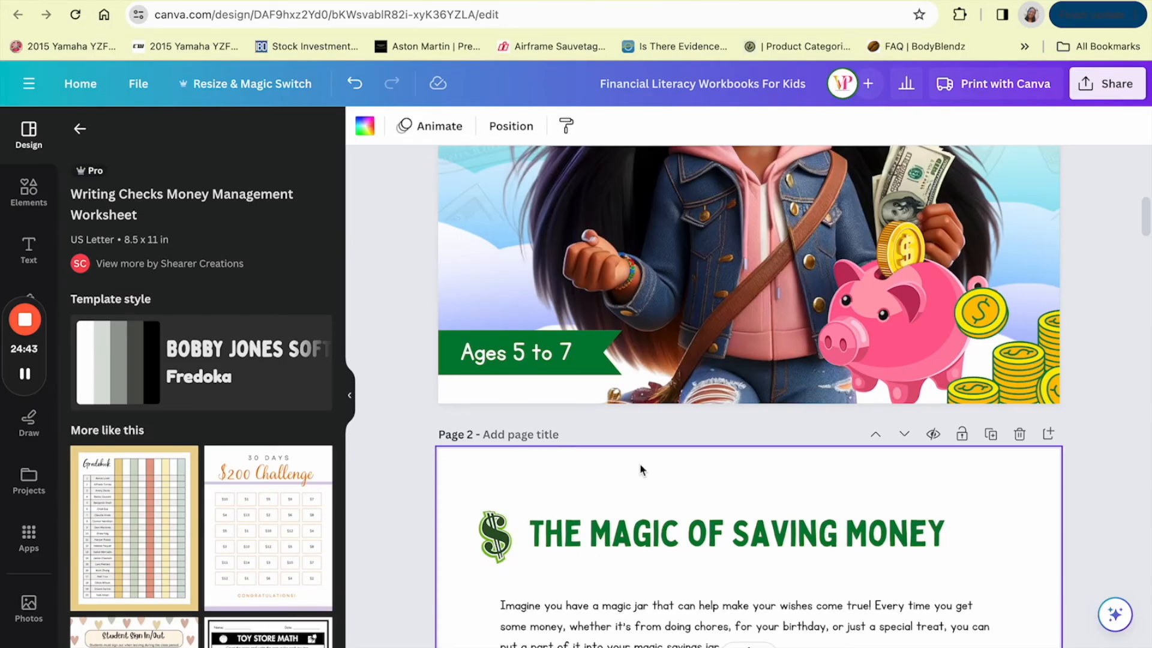
left_click(795, 598)
scroll(763, 575, "down", 4)
scroll(763, 575, "down", 15)
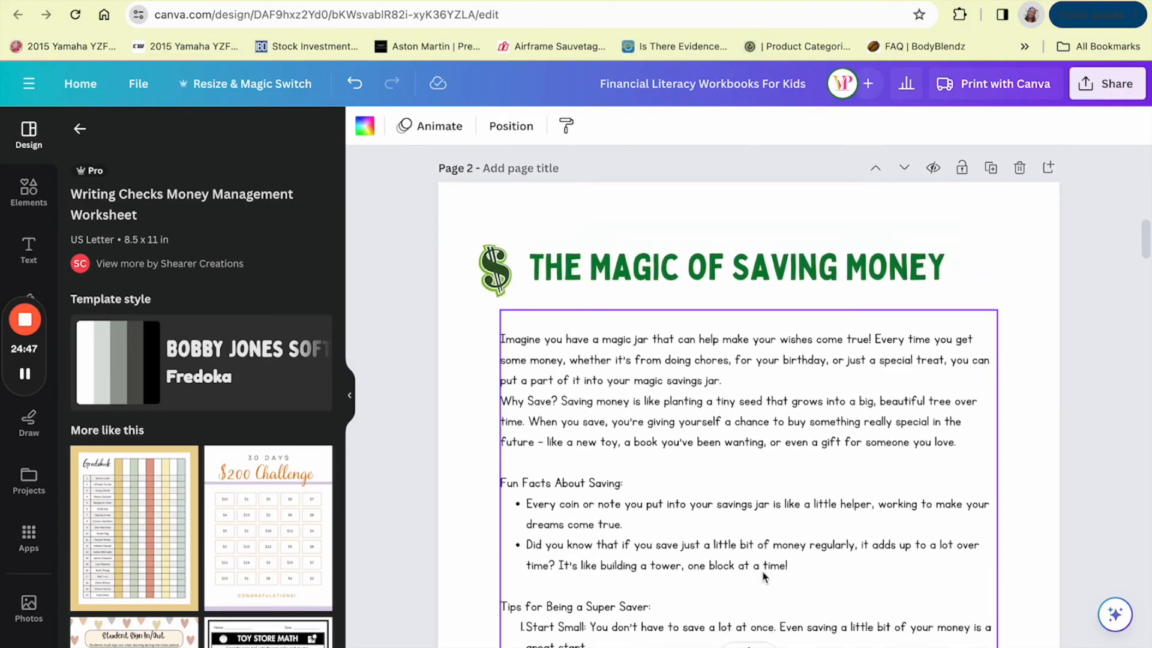
scroll(762, 567, "down", 15)
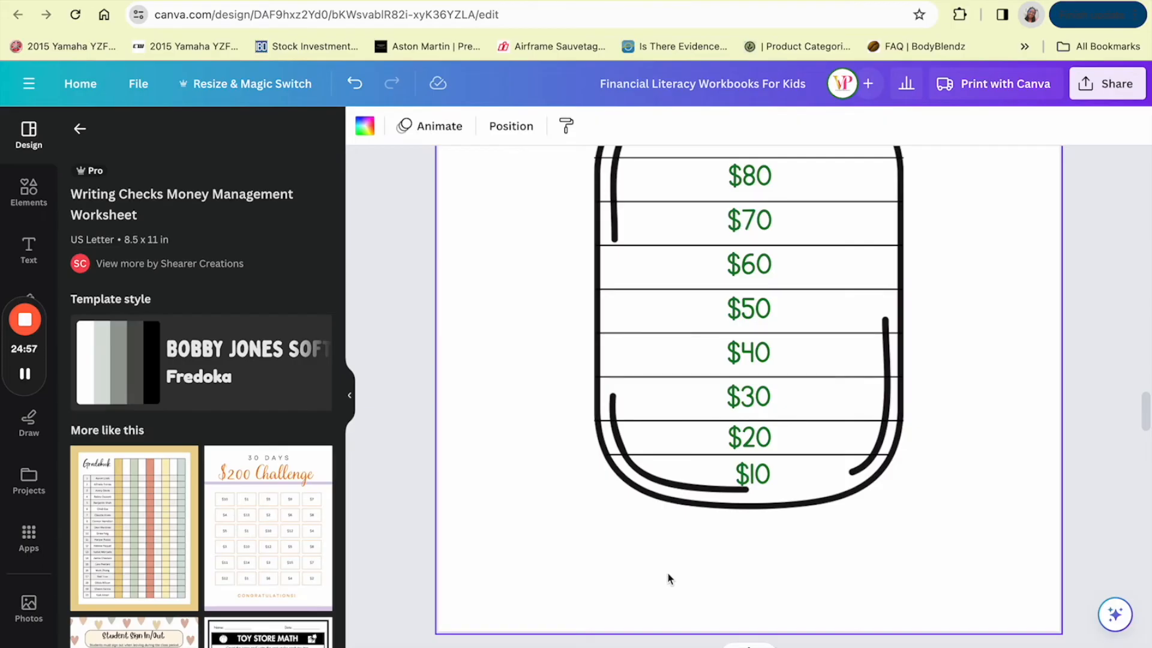
scroll(665, 558, "down", 3)
scroll(673, 590, "up", 20)
scroll(671, 592, "up", 5)
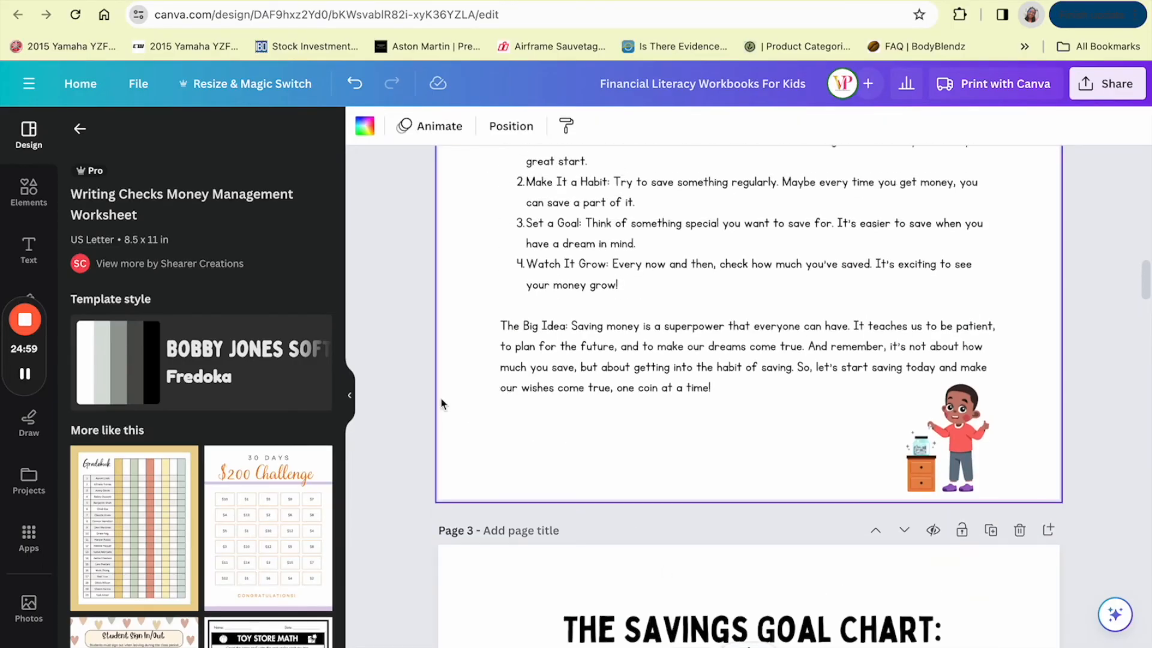
left_click(25, 373)
left_click(24, 374)
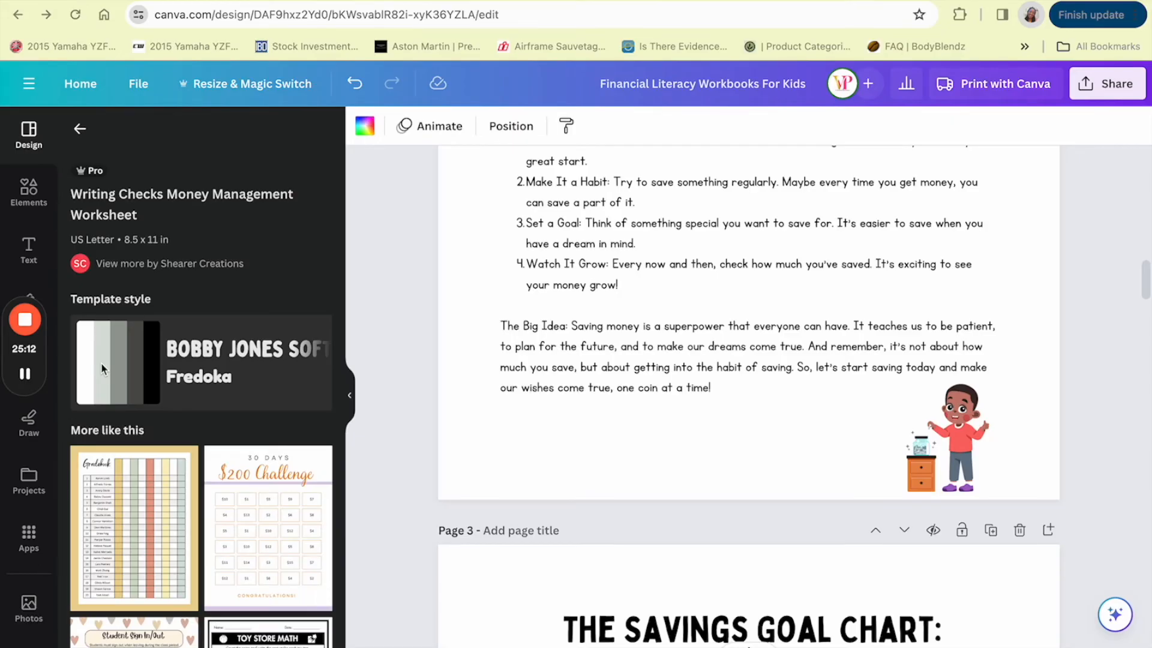
- Return to the Financial Literacy Workbook cover, bring up the graphics library, and view the whole cover page
scroll(708, 323, "up", 3)
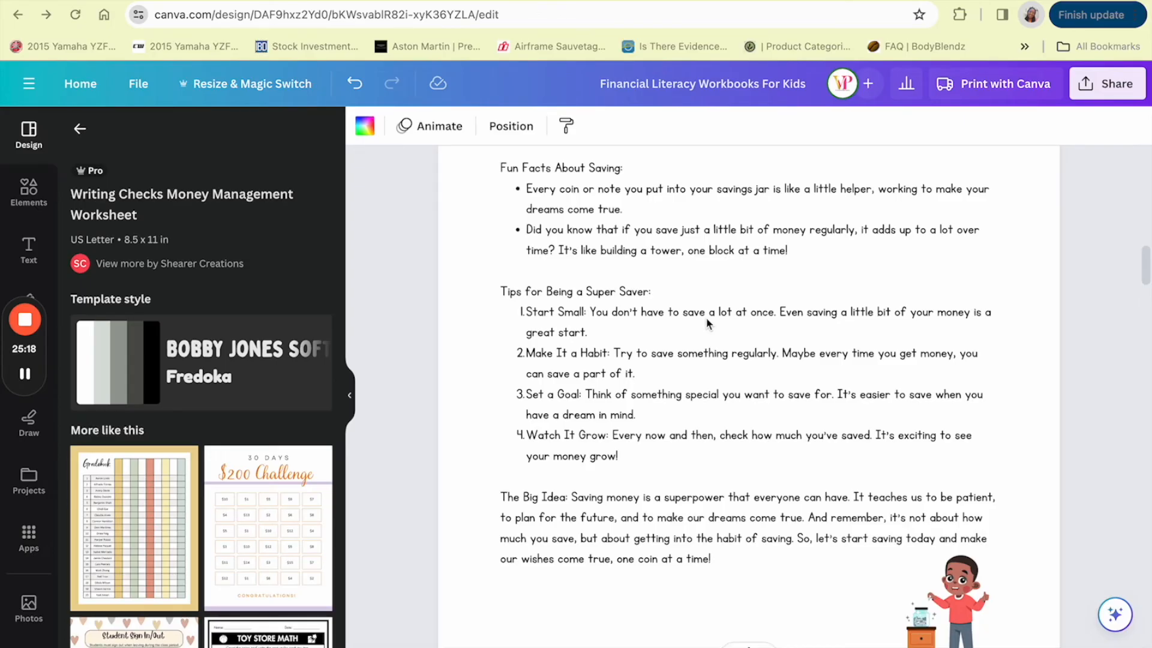
scroll(708, 324, "up", 9)
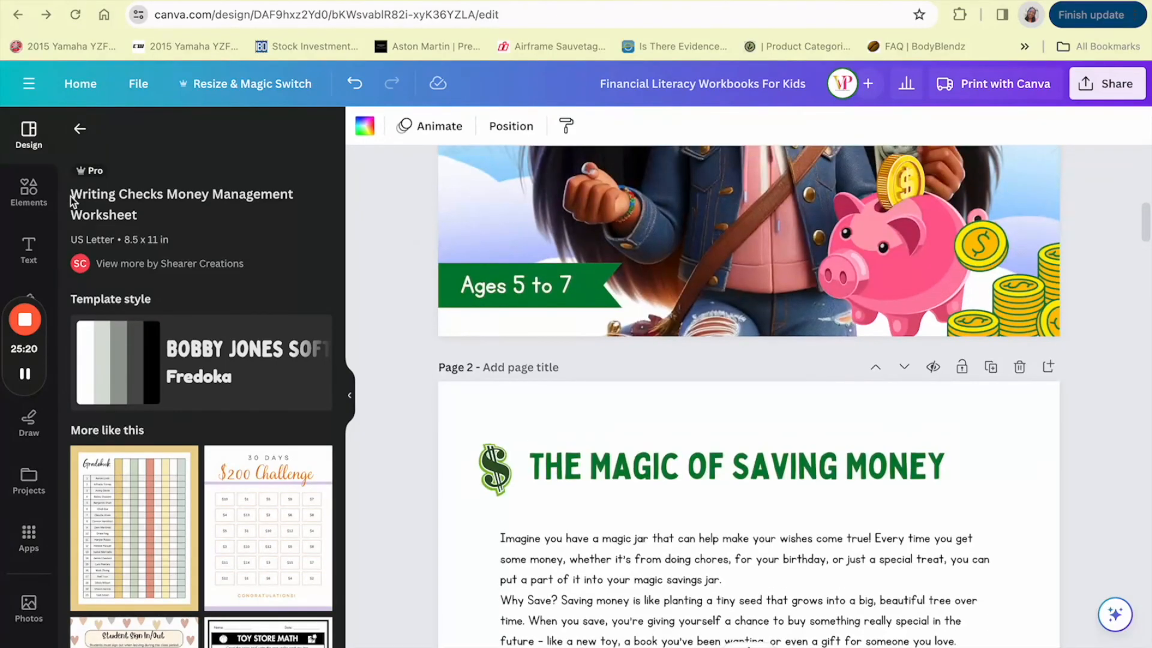
left_click(31, 189)
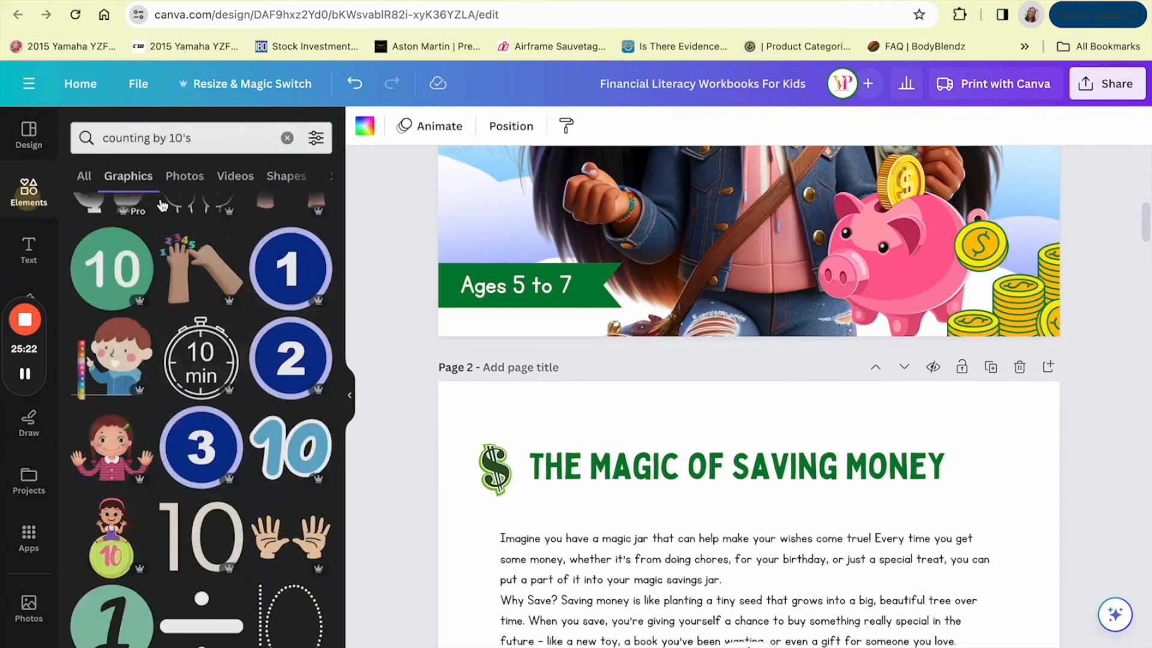
left_click(151, 136)
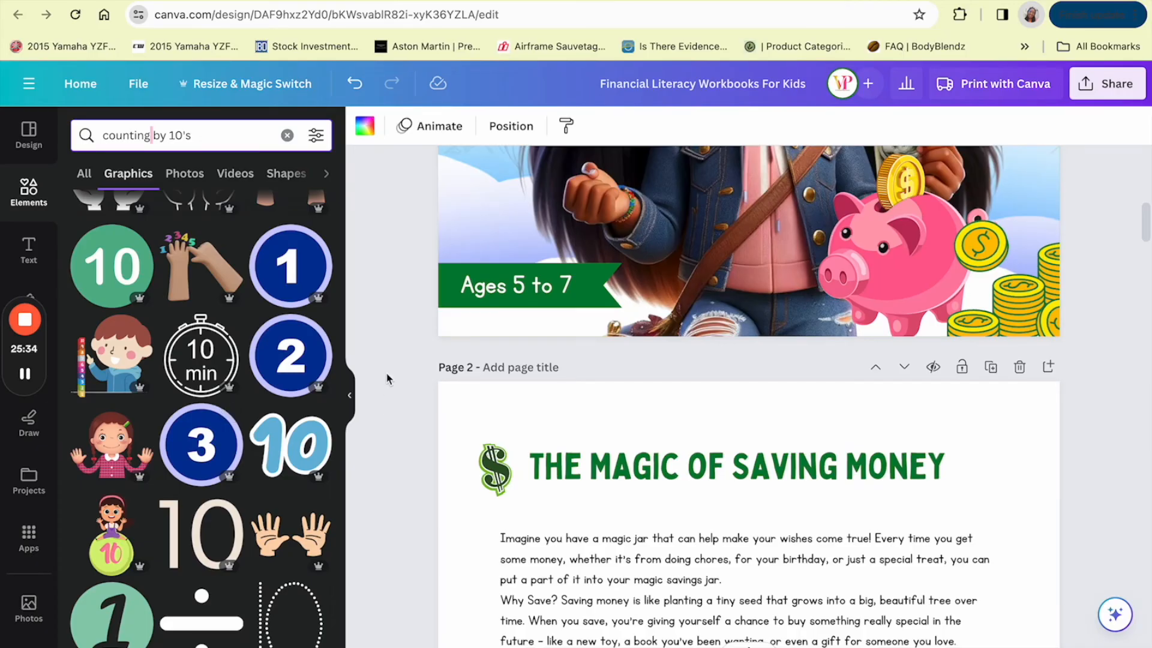
scroll(699, 358, "up", 5)
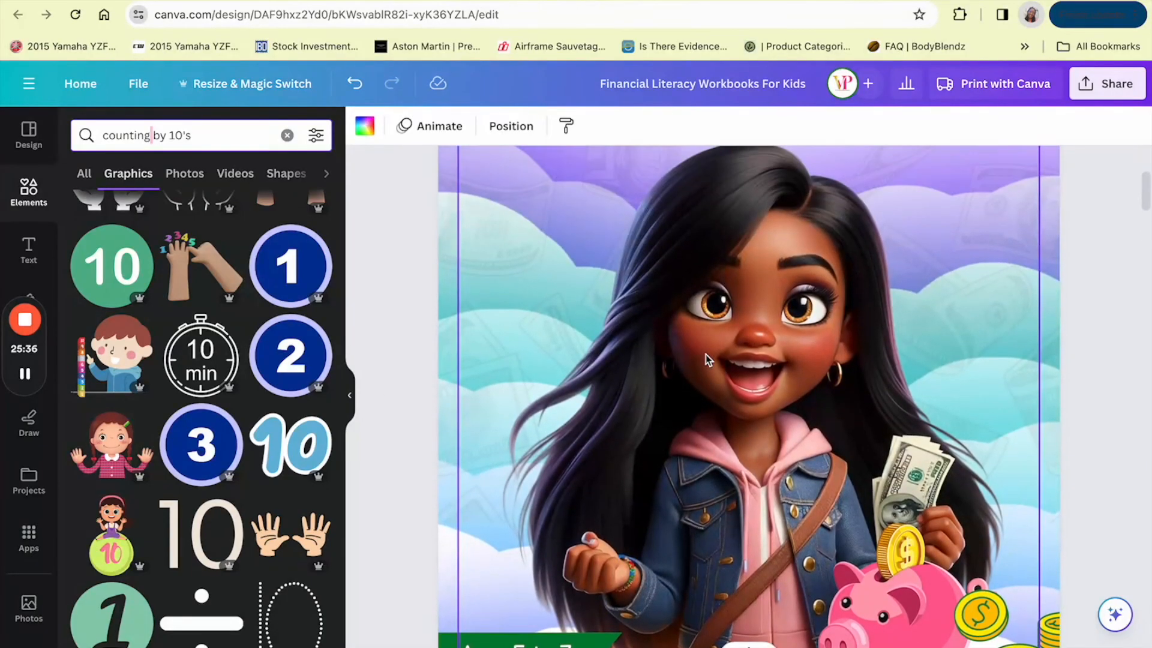
scroll(705, 354, "up", 1)
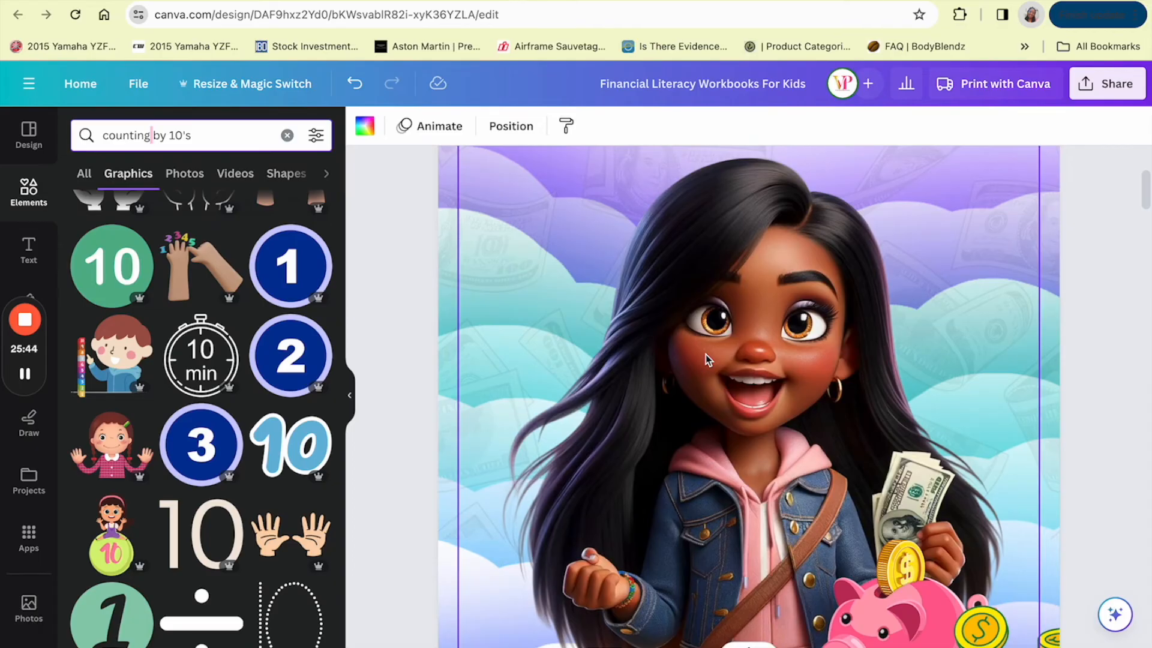
mouse_move(961, 646)
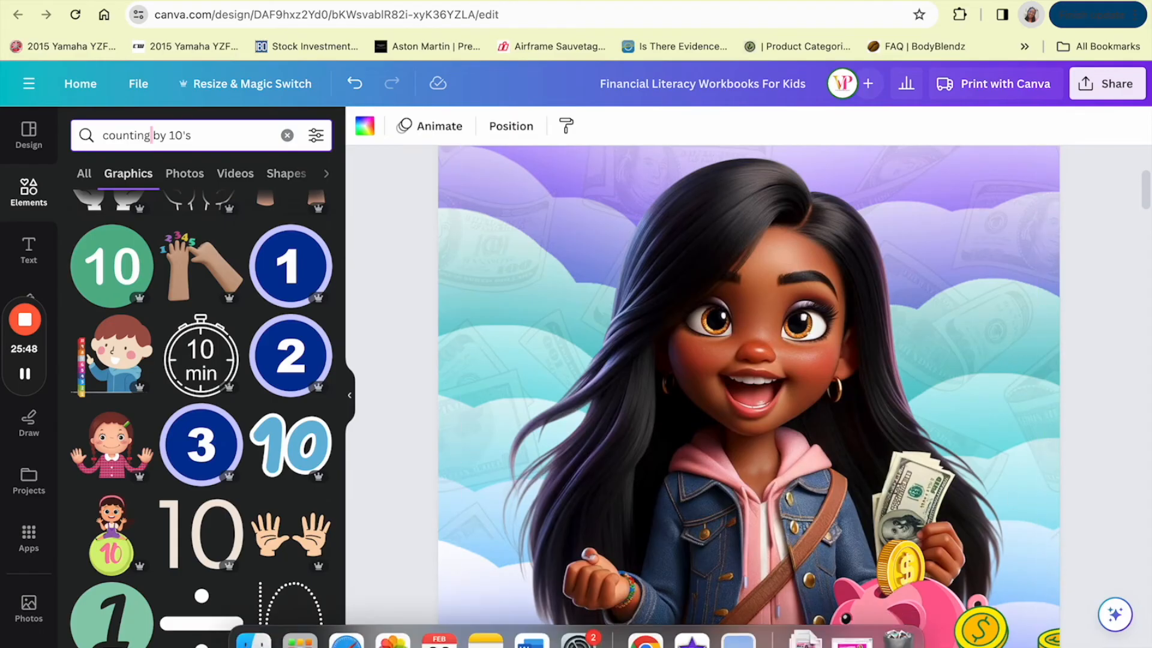
left_click(1081, 387)
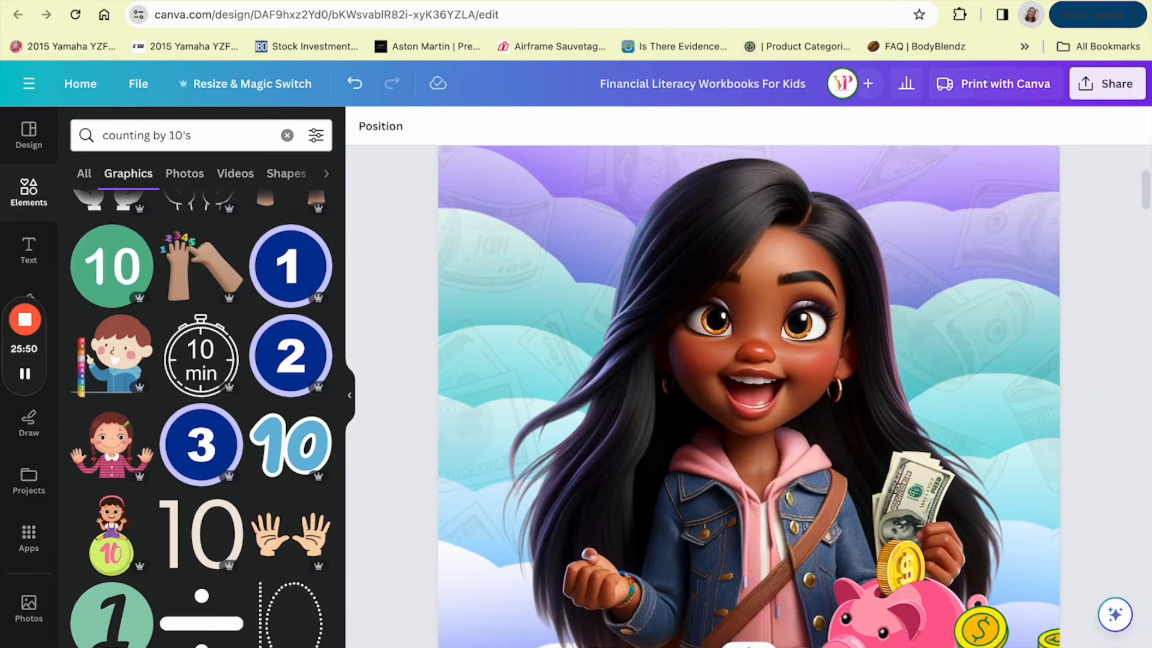
scroll(748, 414, "down", 5)
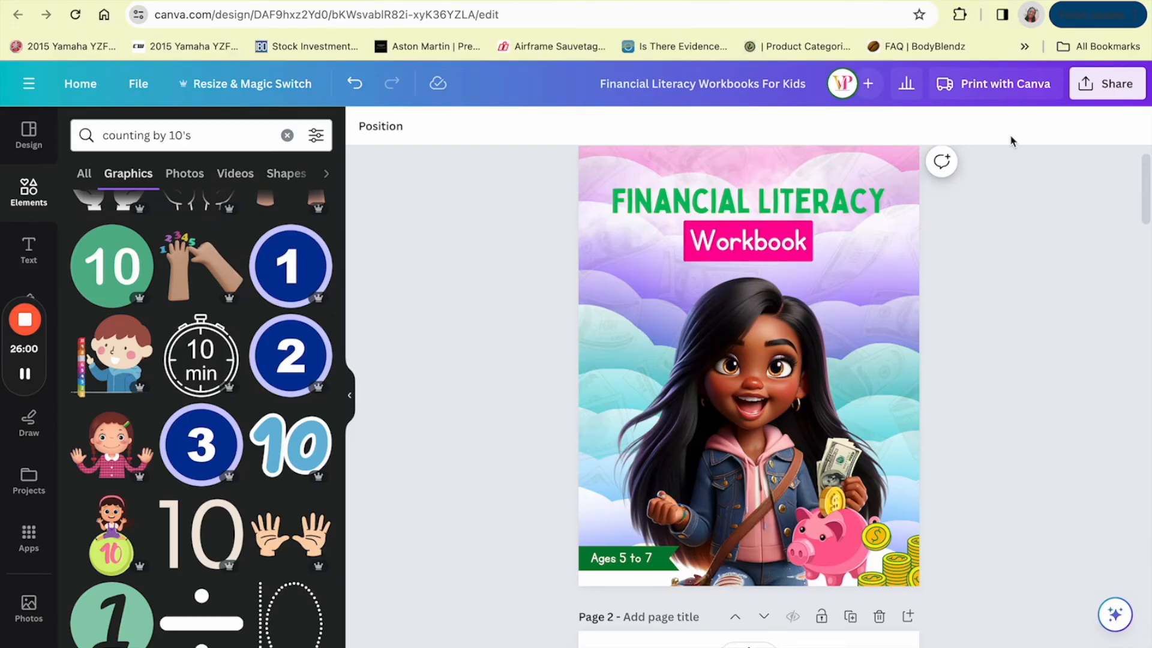
- Open the Canva print order for the design and examine its page selection, paper type, quantity and product details
left_click(995, 90)
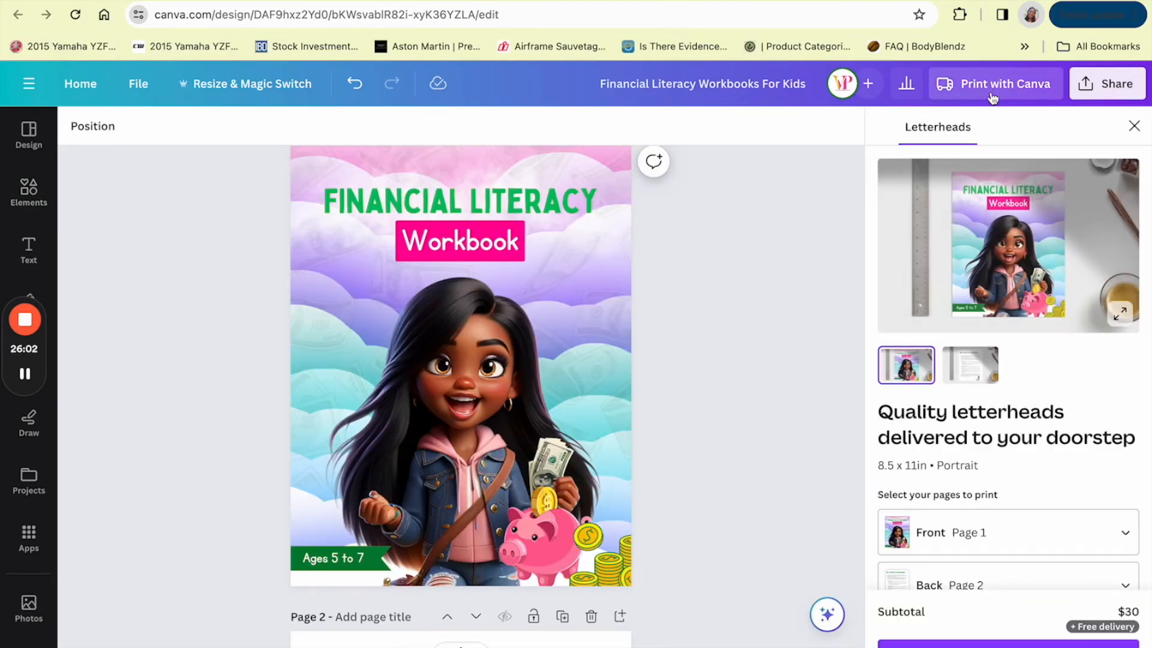
scroll(979, 507, "down", 2)
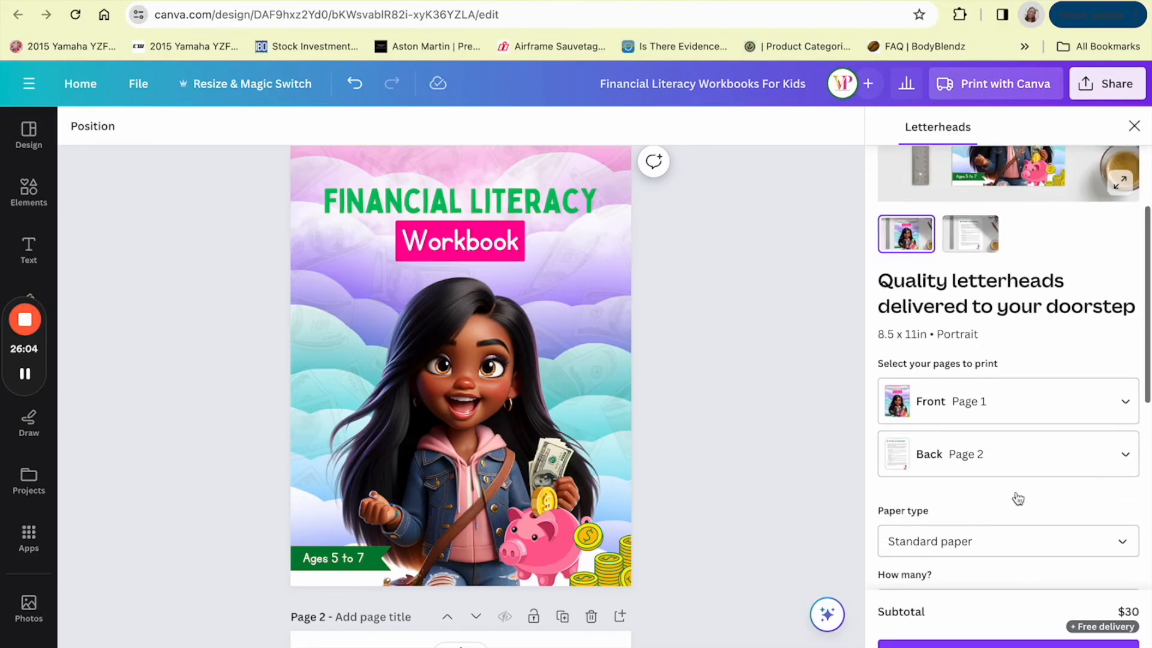
scroll(977, 402, "down", 1)
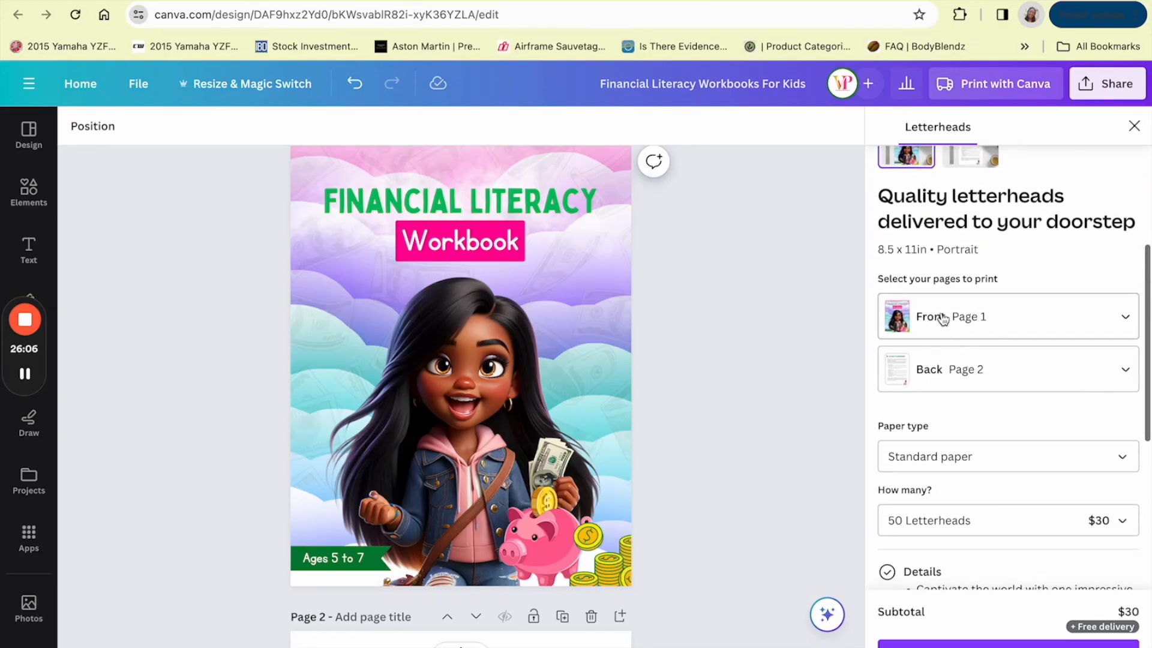
scroll(947, 432, "down", 2)
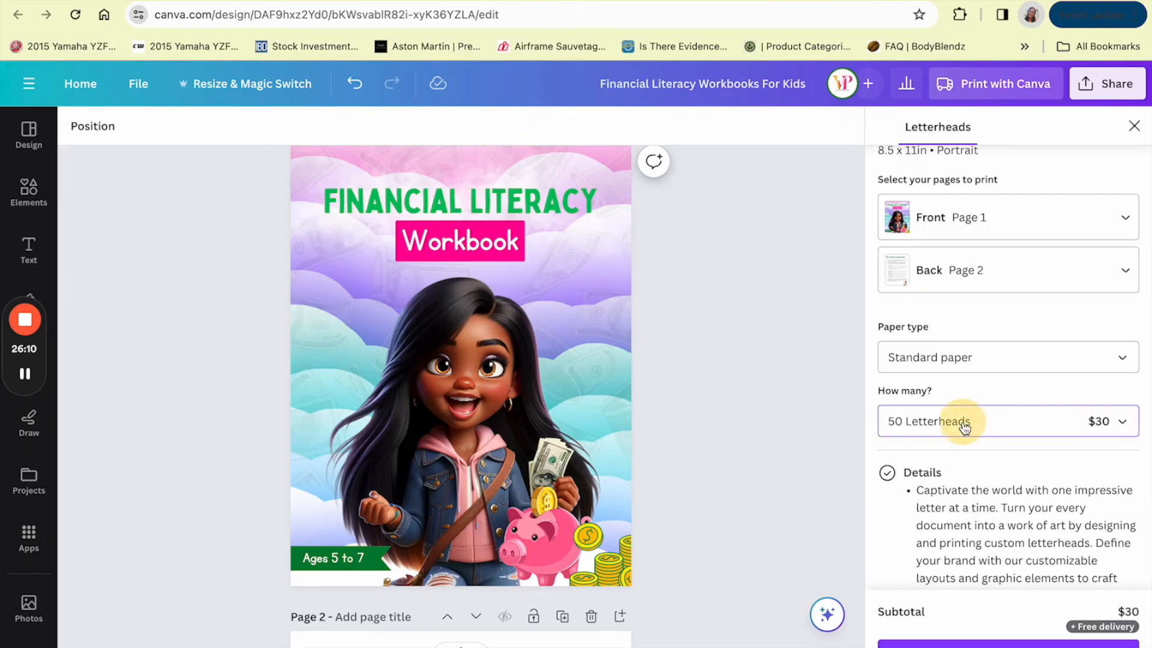
left_click(962, 426)
left_click(962, 427)
scroll(959, 478, "down", 4)
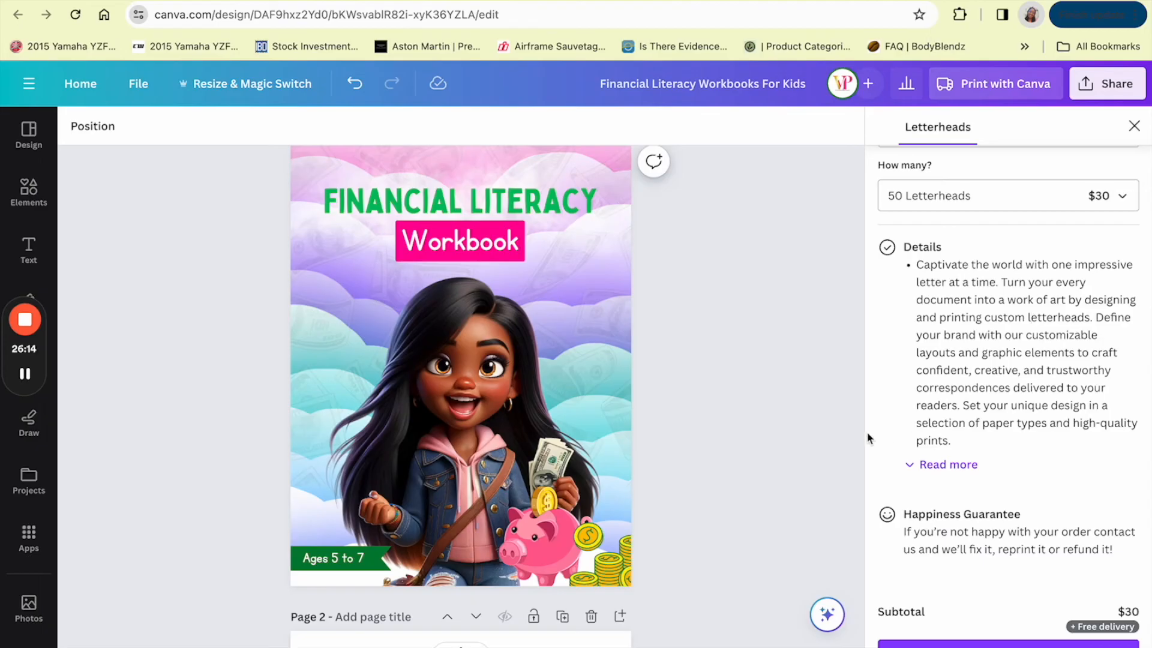
scroll(722, 327, "up", 1)
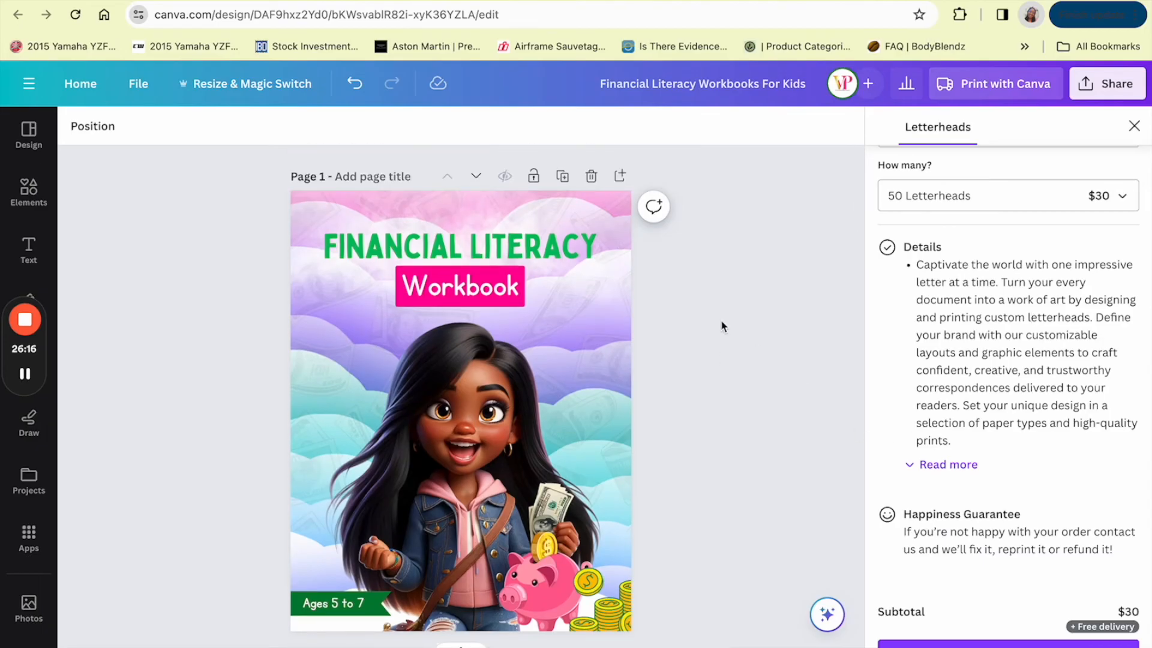